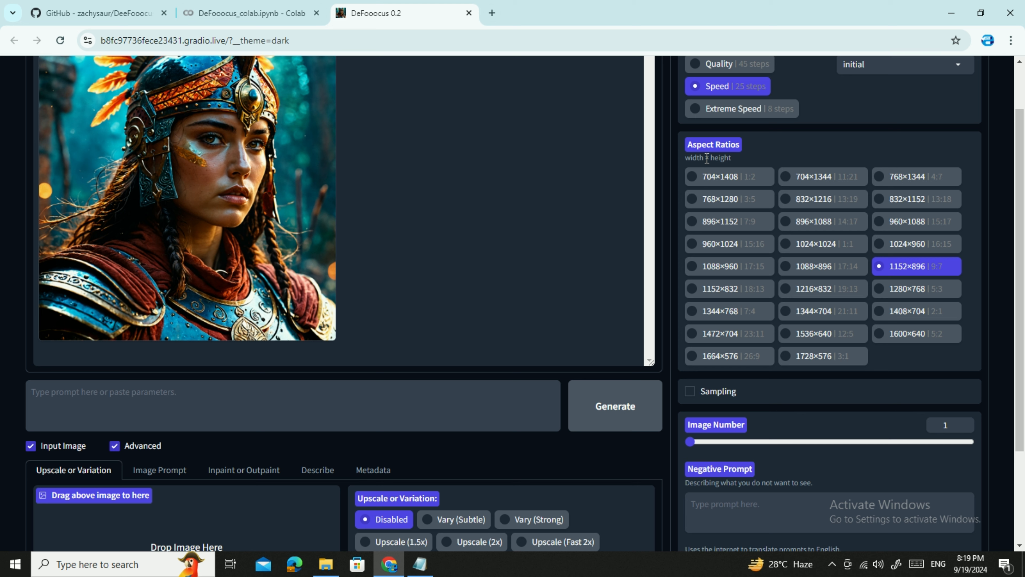
Set the aspect ratio to 768×1280 and paste the copied photorealistic Pakistani girl portrait prompt into the prompt box
{"action": "left_click", "coordinate": [690, 200]}
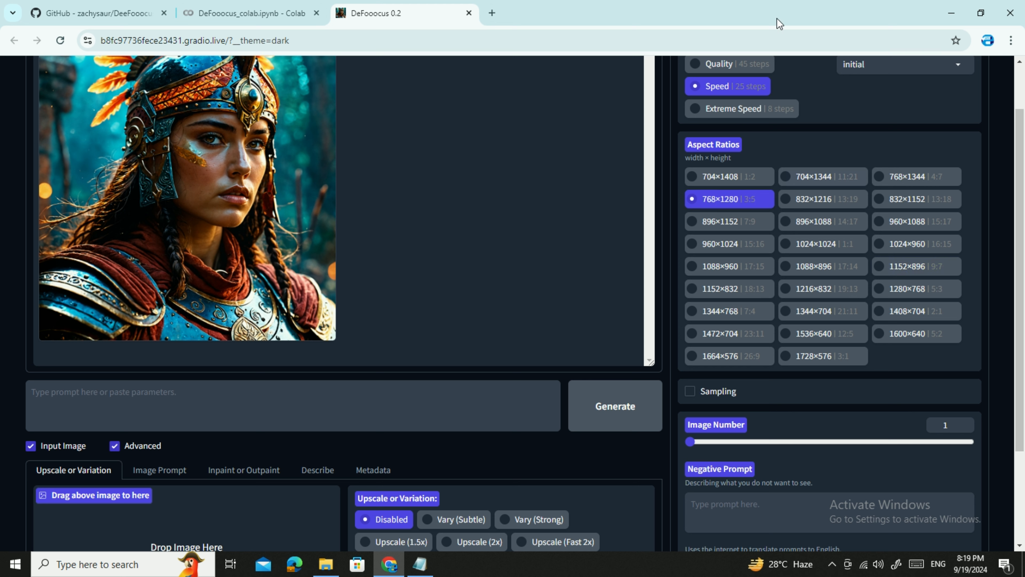
{"action": "left_click", "coordinate": [195, 404]}
{"action": "key", "text": "ctrl+v"}
{"action": "scroll", "coordinate": [406, 416], "scroll_direction": "up", "scroll_amount": 3}
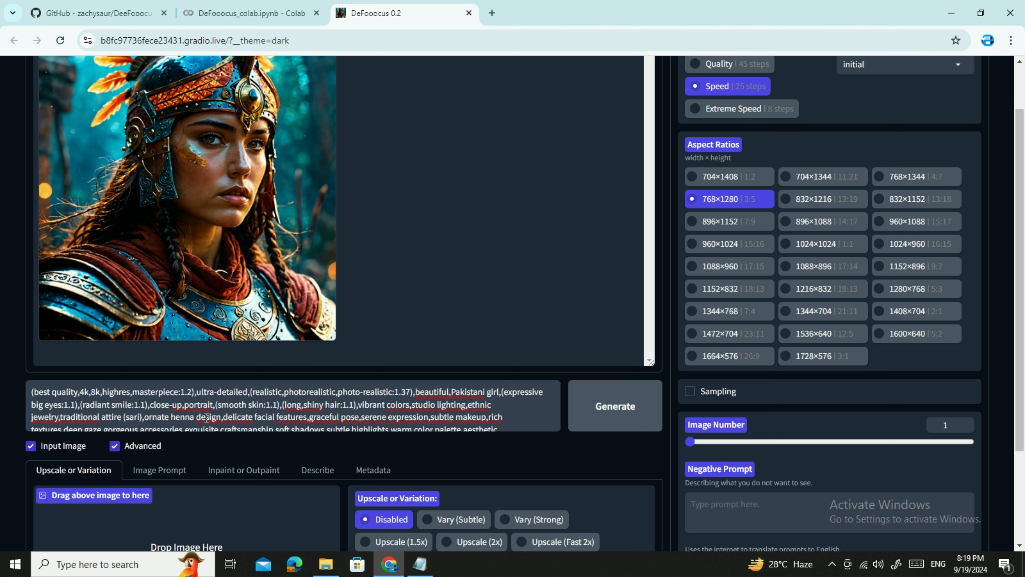
Read through the pasted prompt, examining its quality, subject, facial-feature, hair and lighting descriptors
{"action": "left_click_drag", "start_coordinate": [32, 391], "coordinate": [235, 397]}
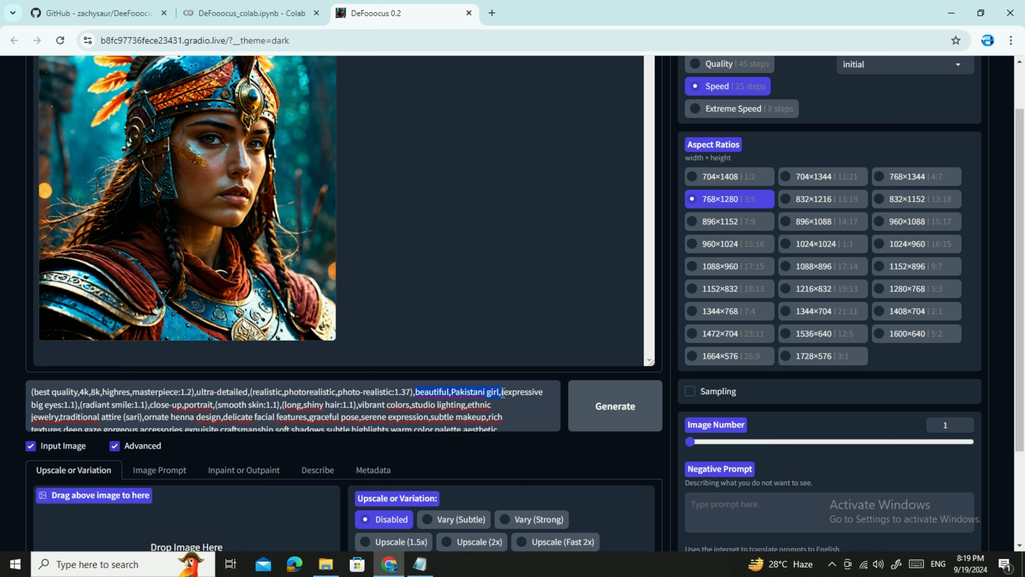
{"action": "left_click_drag", "start_coordinate": [501, 393], "coordinate": [528, 398]}
{"action": "key", "text": "ctrl+z"}
{"action": "left_click", "coordinate": [506, 397]}
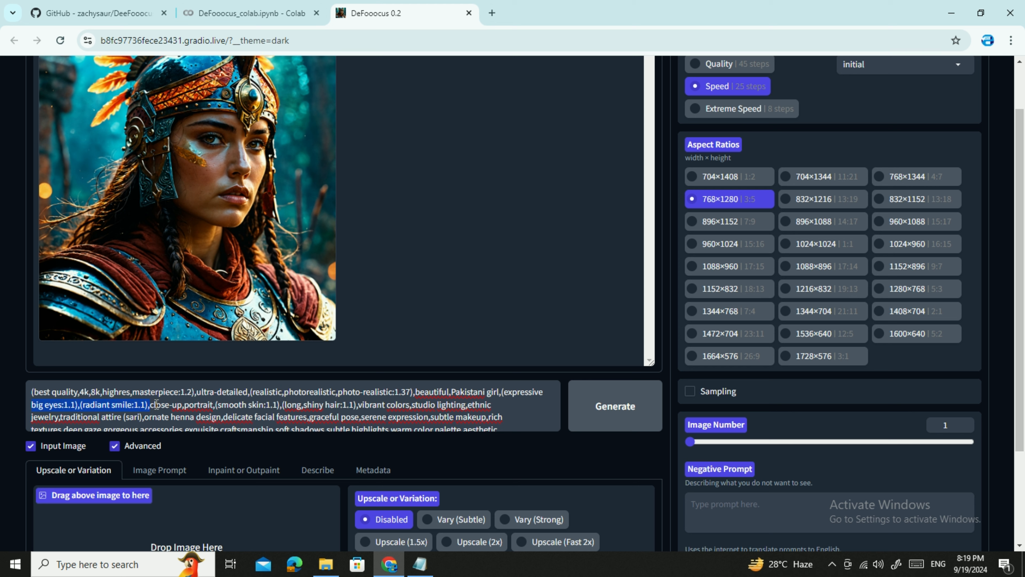
{"action": "left_click_drag", "start_coordinate": [231, 407], "coordinate": [301, 406]}
{"action": "scroll", "coordinate": [348, 398], "scroll_direction": "down", "scroll_amount": 1}
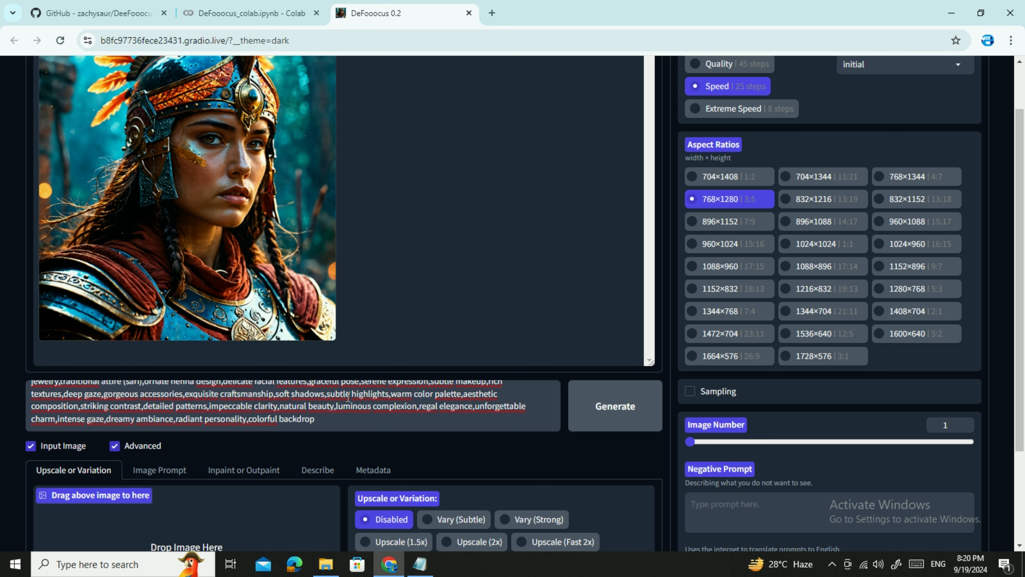
{"action": "scroll", "coordinate": [348, 398], "scroll_direction": "up", "scroll_amount": 1}
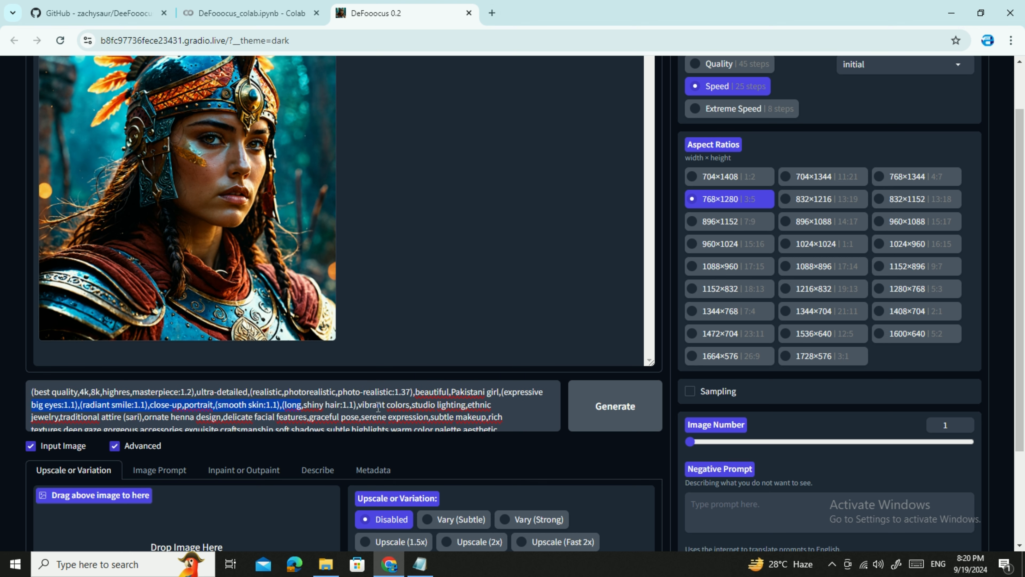
{"action": "left_click", "coordinate": [489, 409]}
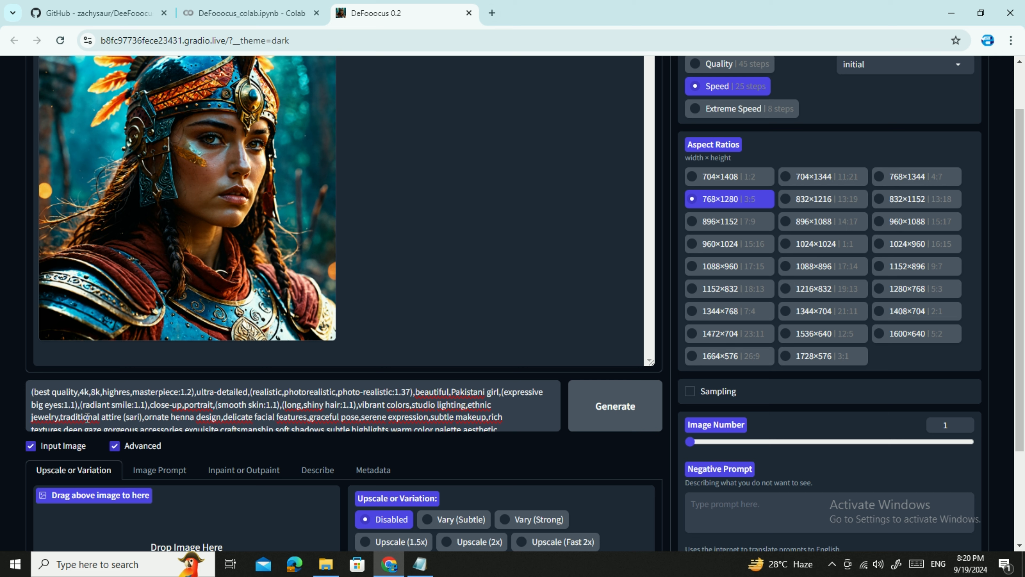
Replace "sari" with "kurta pajama" in the prompt's traditional attire description
{"action": "left_click", "coordinate": [165, 417]}
{"action": "scroll", "coordinate": [176, 417], "scroll_direction": "down", "scroll_amount": 1}
{"action": "scroll", "coordinate": [213, 408], "scroll_direction": "up", "scroll_amount": 1}
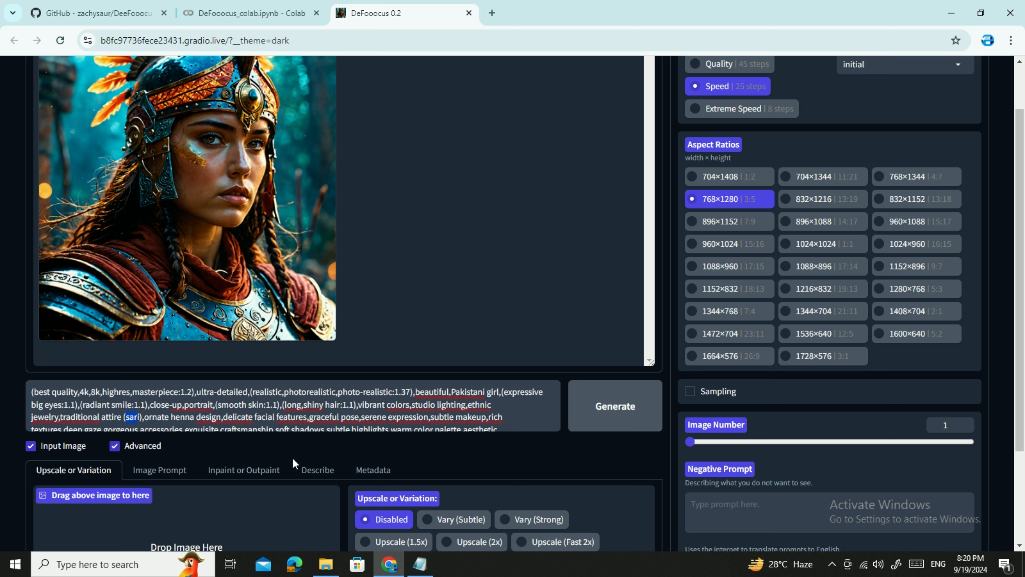
{"action": "type", "text": "kurta paqj"}
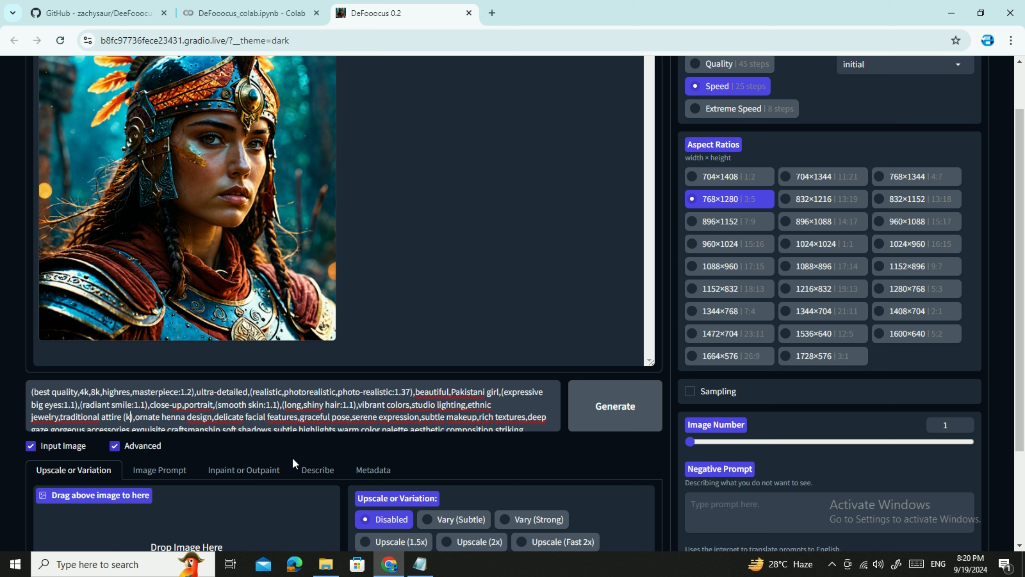
{"action": "key", "text": "BackSpace"}
{"action": "key", "text": "BackSpace"}
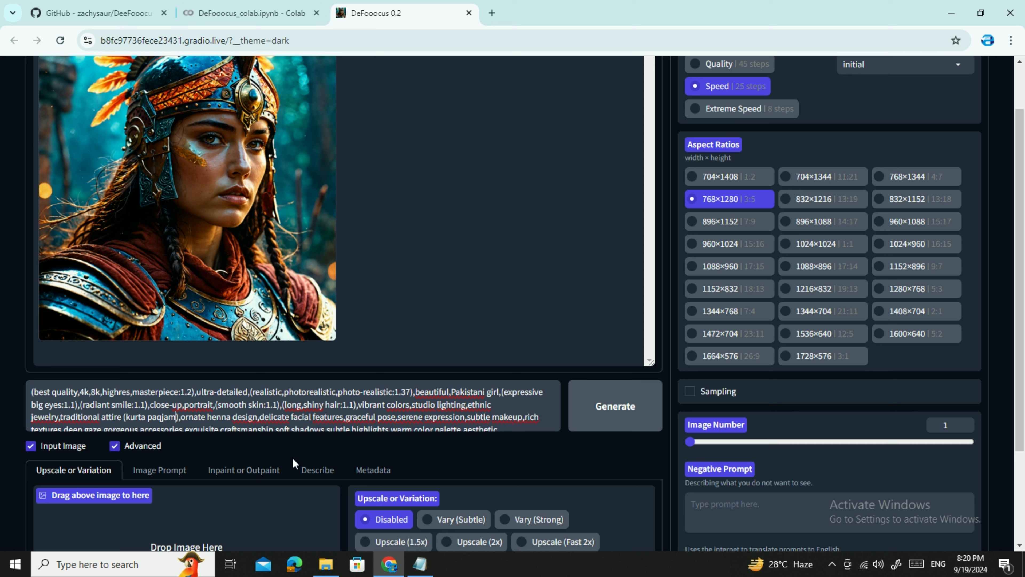
{"action": "type", "text": "jama"}
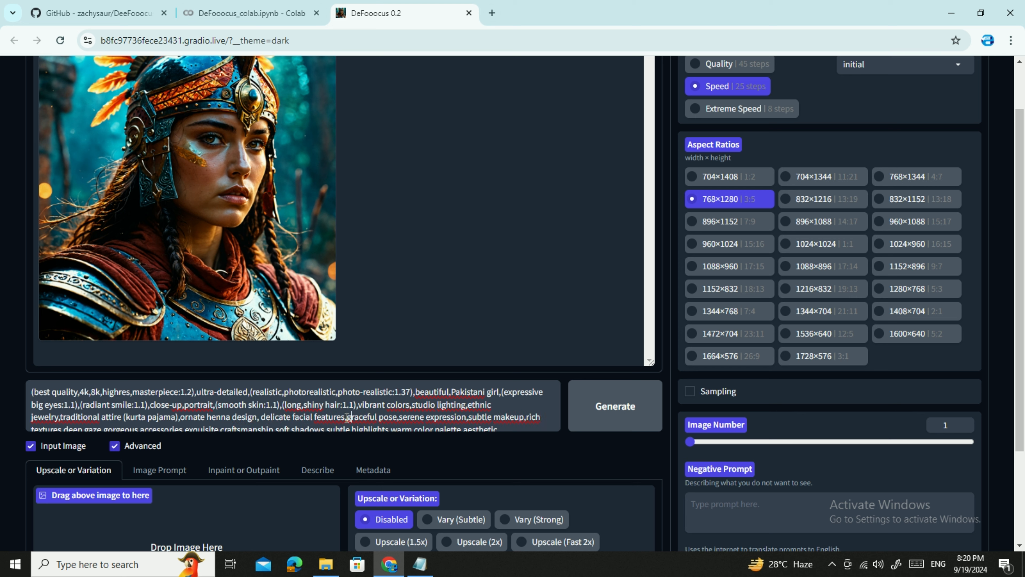
Insert a space before "graceful pose" and before "serene expression" in the prompt
{"action": "left_click", "coordinate": [351, 419]}
{"action": "key", "text": "Left"}
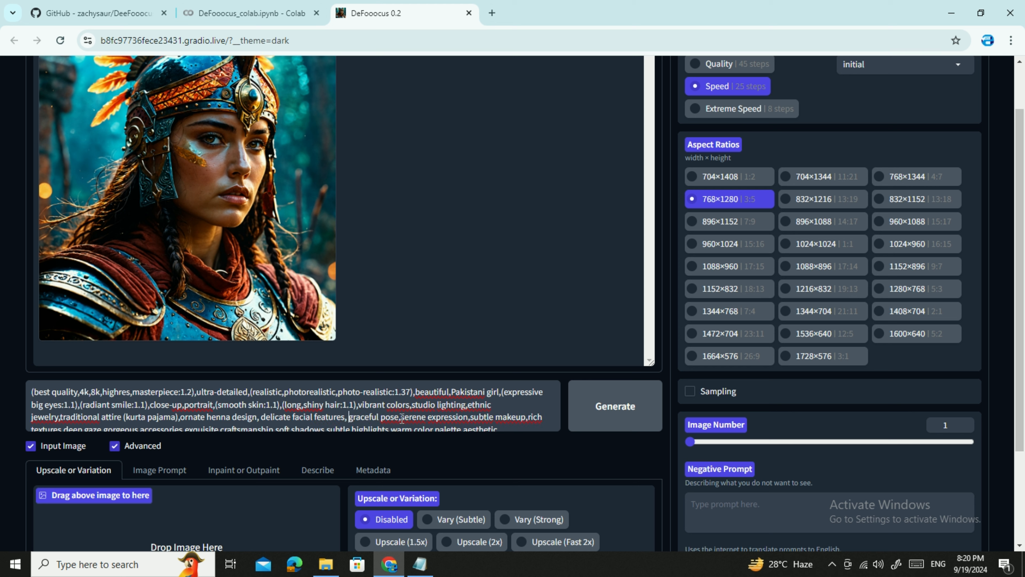
{"action": "left_click", "coordinate": [402, 417]}
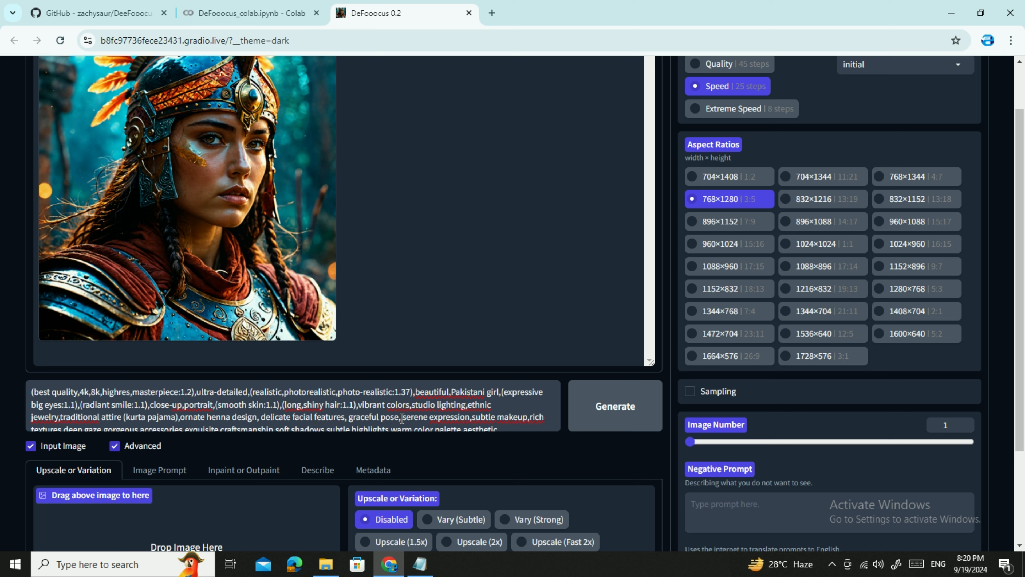
Generate the image from the edited prompt and download the finished portrait
{"action": "scroll", "coordinate": [528, 397], "scroll_direction": "down", "scroll_amount": 2}
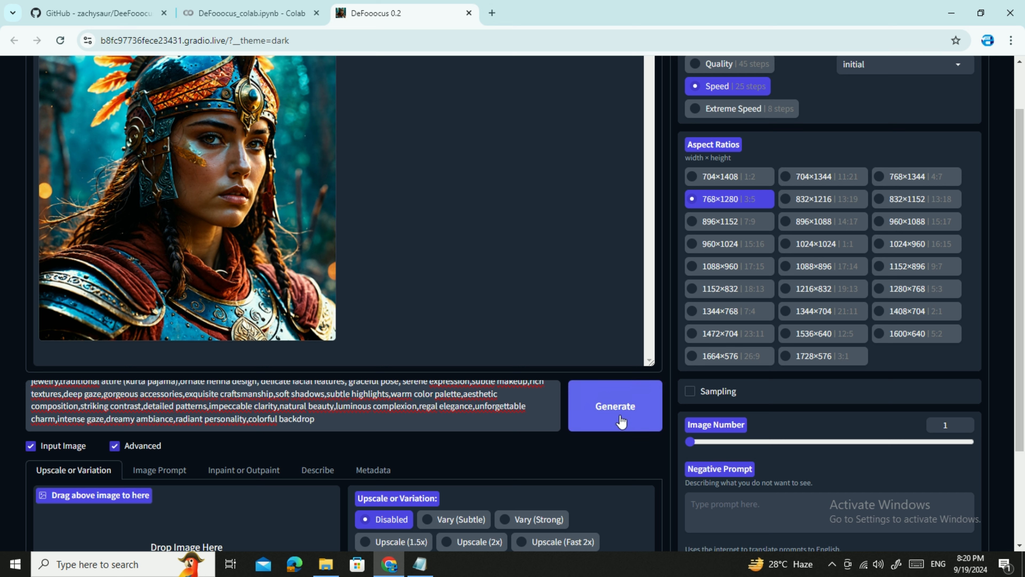
{"action": "left_click", "coordinate": [621, 421]}
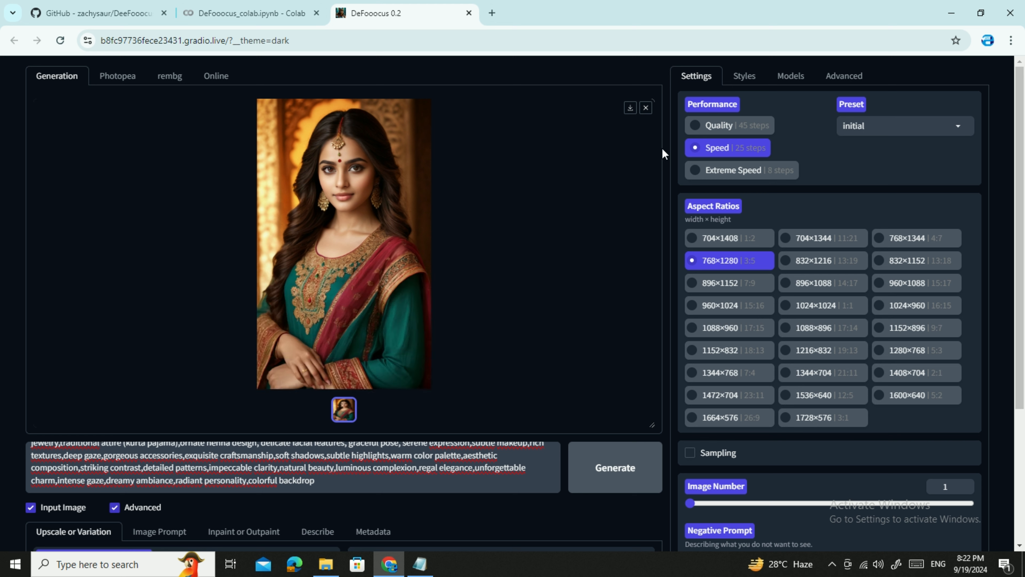
{"action": "left_click", "coordinate": [631, 108]}
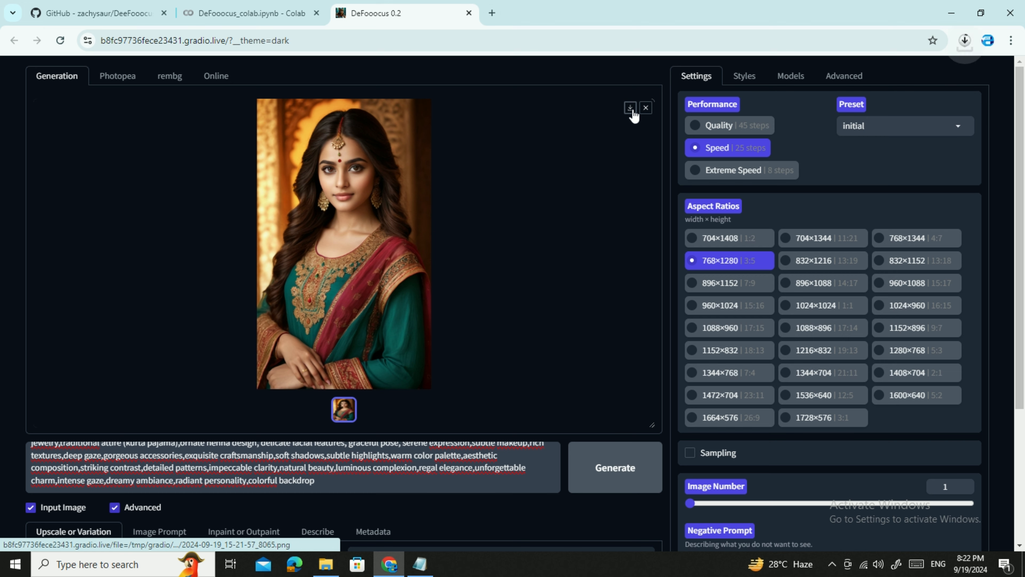
Enable the advanced Image Prompt options and load the downloaded "image (3)" from Downloads into the first image slot
{"action": "scroll", "coordinate": [553, 301], "scroll_direction": "down", "scroll_amount": 5}
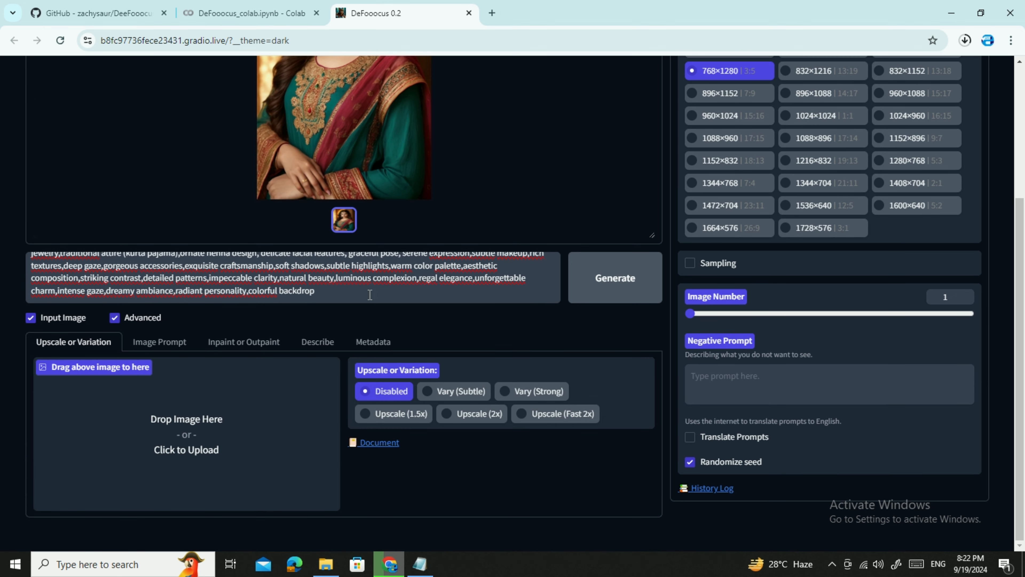
{"action": "scroll", "coordinate": [479, 133], "scroll_direction": "up", "scroll_amount": 5}
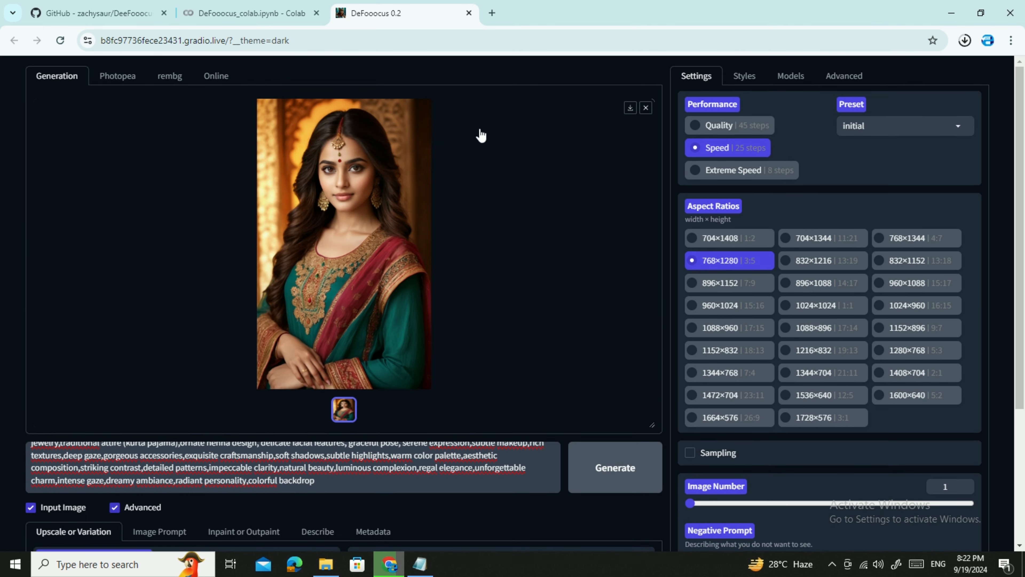
{"action": "scroll", "coordinate": [478, 133], "scroll_direction": "down", "scroll_amount": 2}
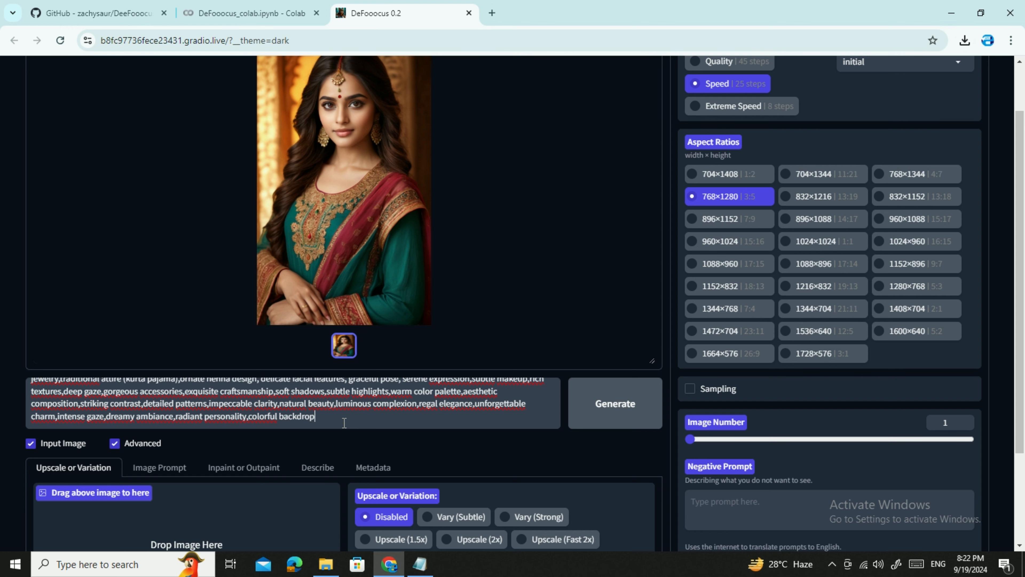
{"action": "scroll", "coordinate": [368, 399], "scroll_direction": "up", "scroll_amount": 3}
{"action": "scroll", "coordinate": [368, 400], "scroll_direction": "up", "scroll_amount": 2}
{"action": "scroll", "coordinate": [368, 400], "scroll_direction": "down", "scroll_amount": 6}
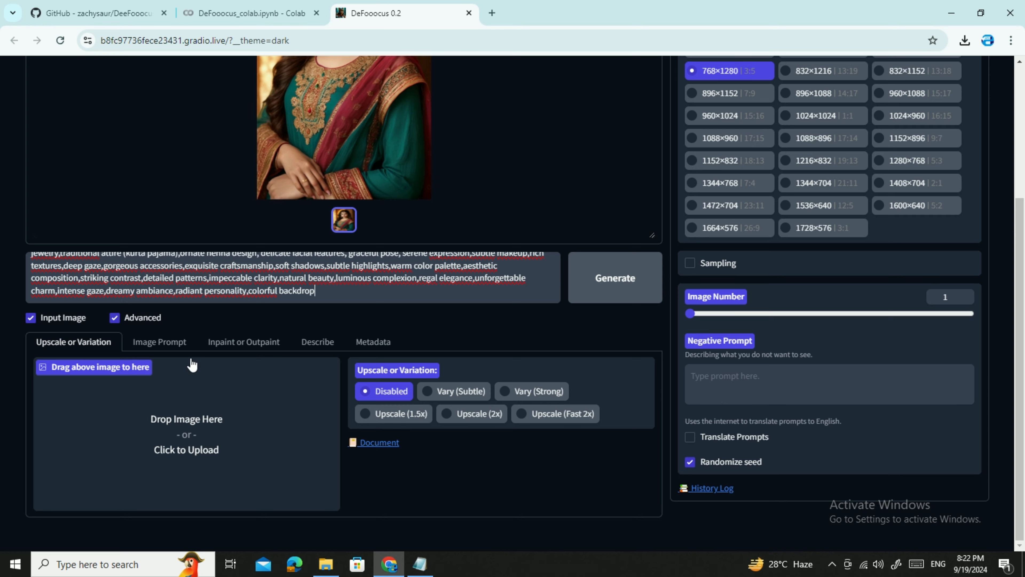
{"action": "left_click", "coordinate": [165, 343]}
{"action": "scroll", "coordinate": [221, 277], "scroll_direction": "down", "scroll_amount": 5}
{"action": "scroll", "coordinate": [243, 389], "scroll_direction": "down", "scroll_amount": 3}
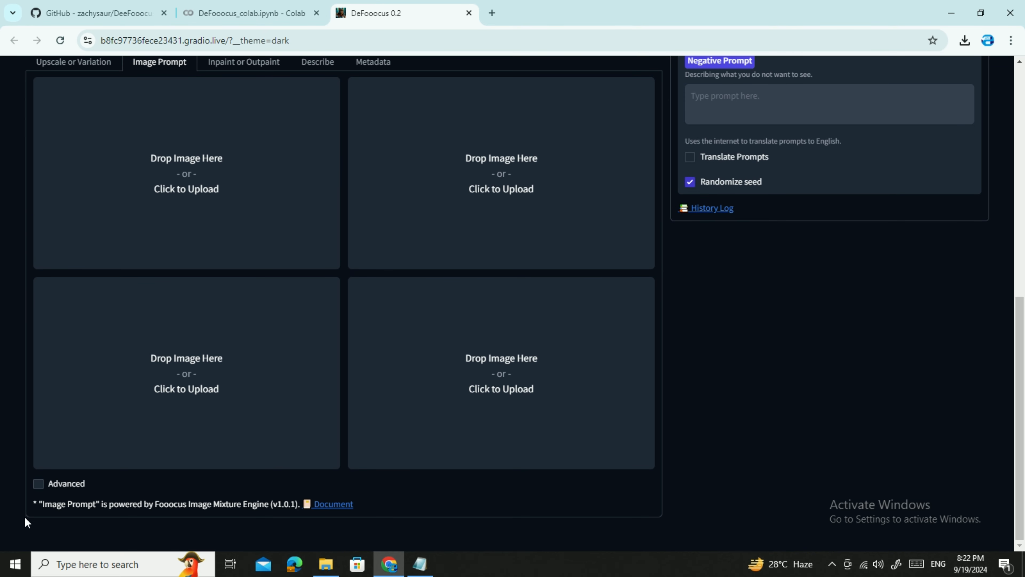
{"action": "left_click", "coordinate": [39, 484]}
{"action": "scroll", "coordinate": [50, 354], "scroll_direction": "up", "scroll_amount": 1}
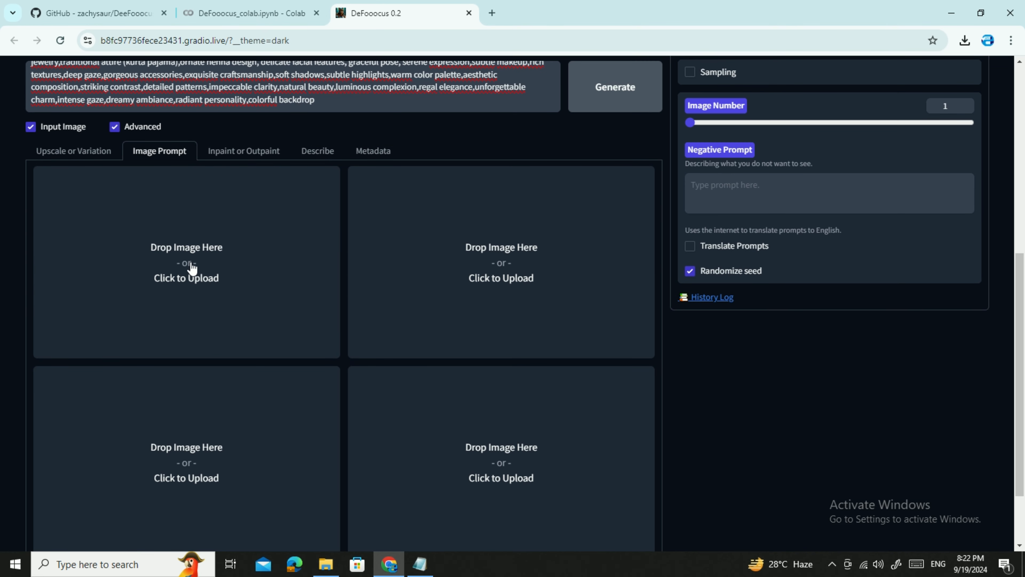
{"action": "left_click", "coordinate": [191, 266]}
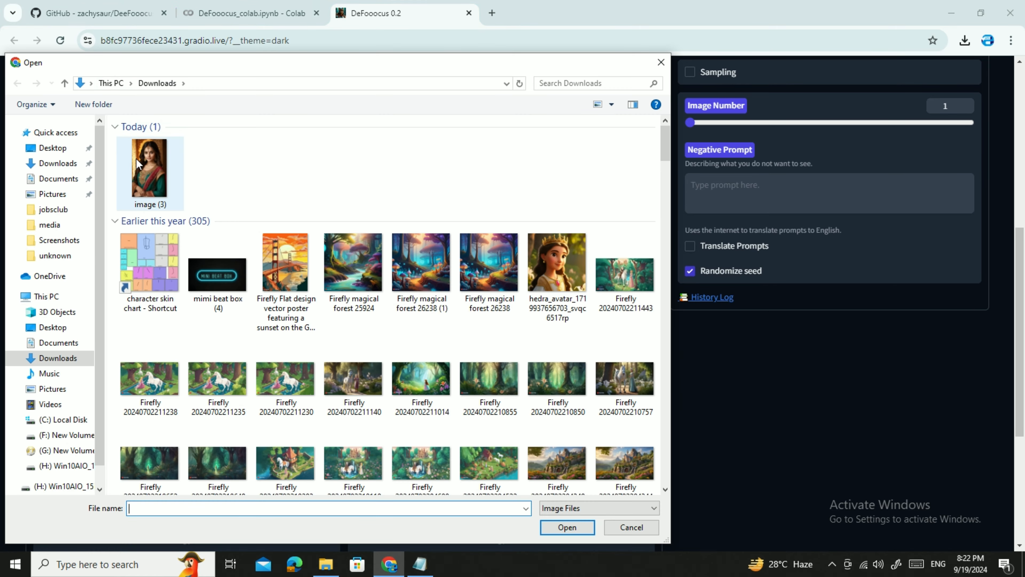
{"action": "double_click", "coordinate": [137, 164]}
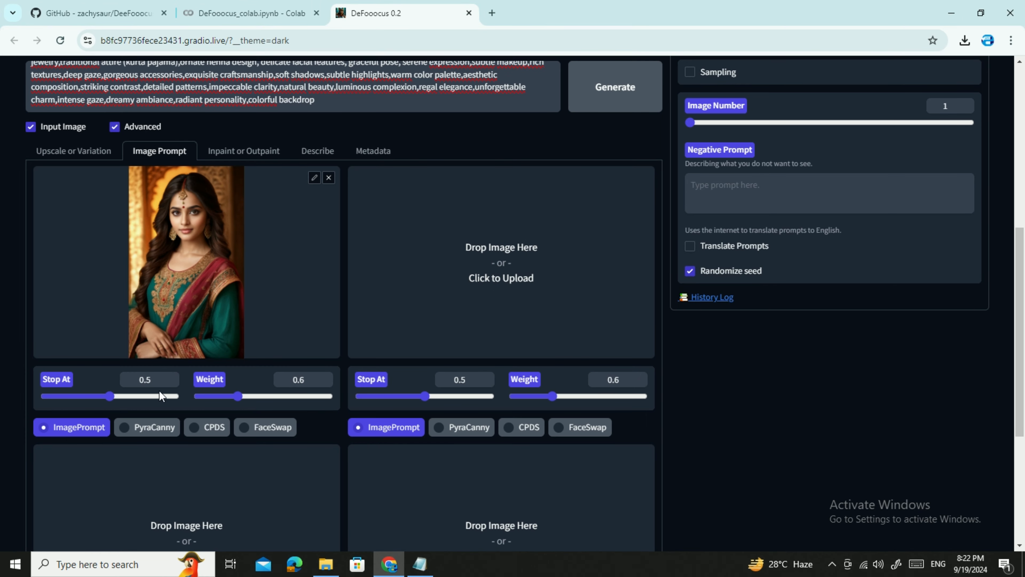
Set the first reference image's Stop At to 1 and its Weight to 1.024
{"action": "left_click_drag", "start_coordinate": [161, 381], "coordinate": [131, 378]}
{"action": "type", "text": "1"}
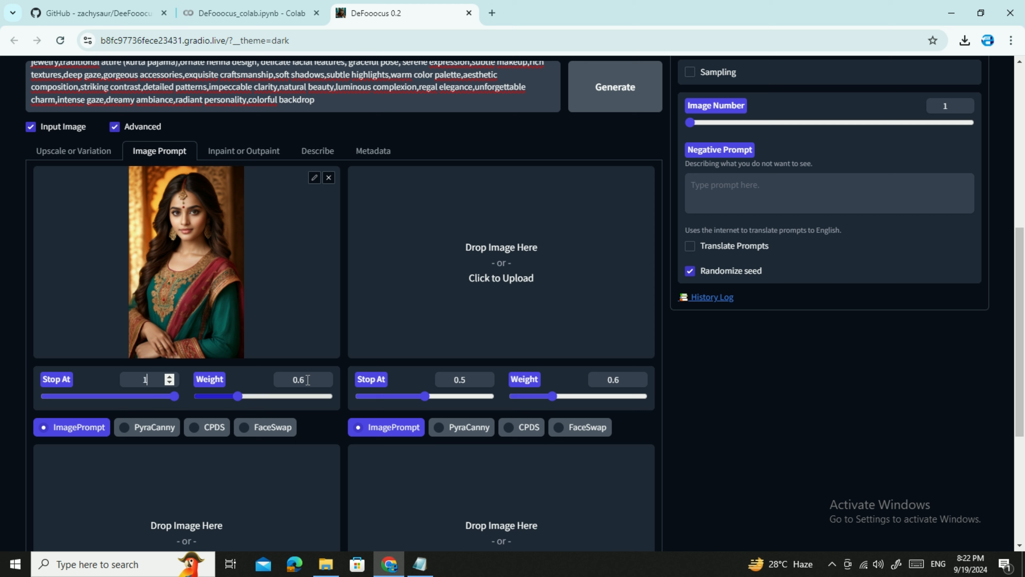
{"action": "left_click_drag", "start_coordinate": [308, 379], "coordinate": [282, 380]}
{"action": "type", "text": "1.024"}
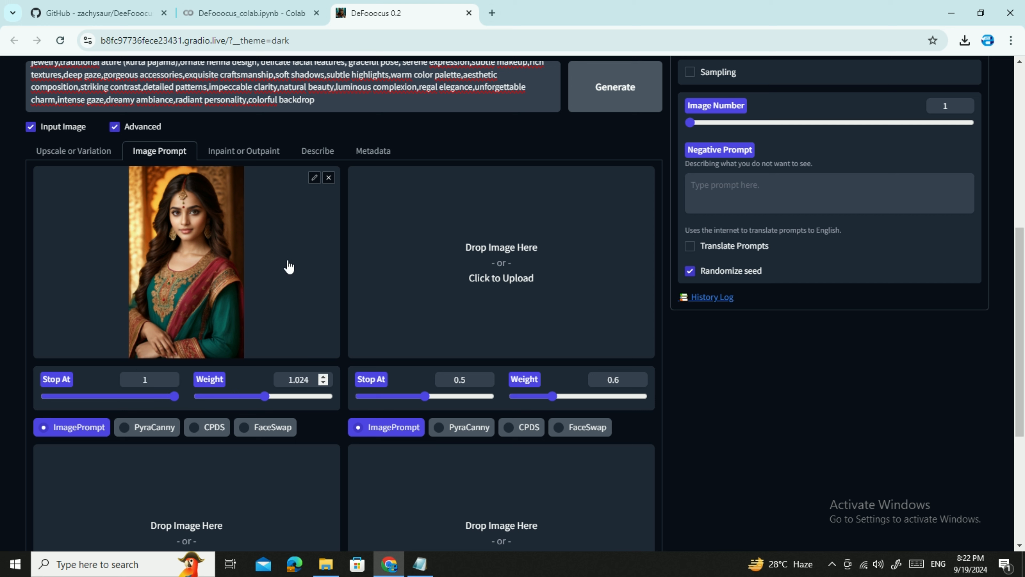
Switch the first reference image to FaceSwap and generate a new image with the same prompt
{"action": "left_click", "coordinate": [244, 428]}
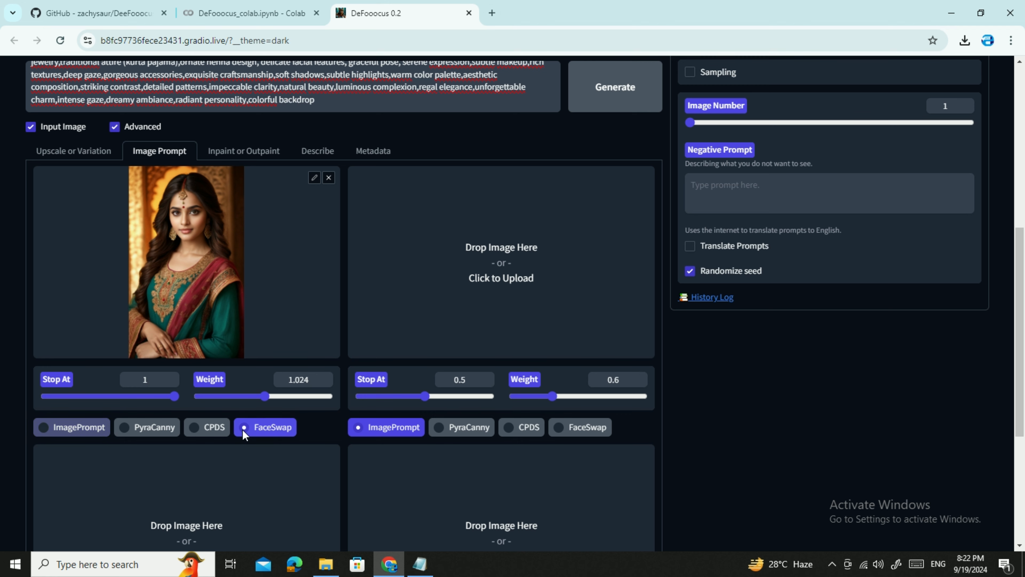
{"action": "scroll", "coordinate": [302, 293], "scroll_direction": "down", "scroll_amount": 5}
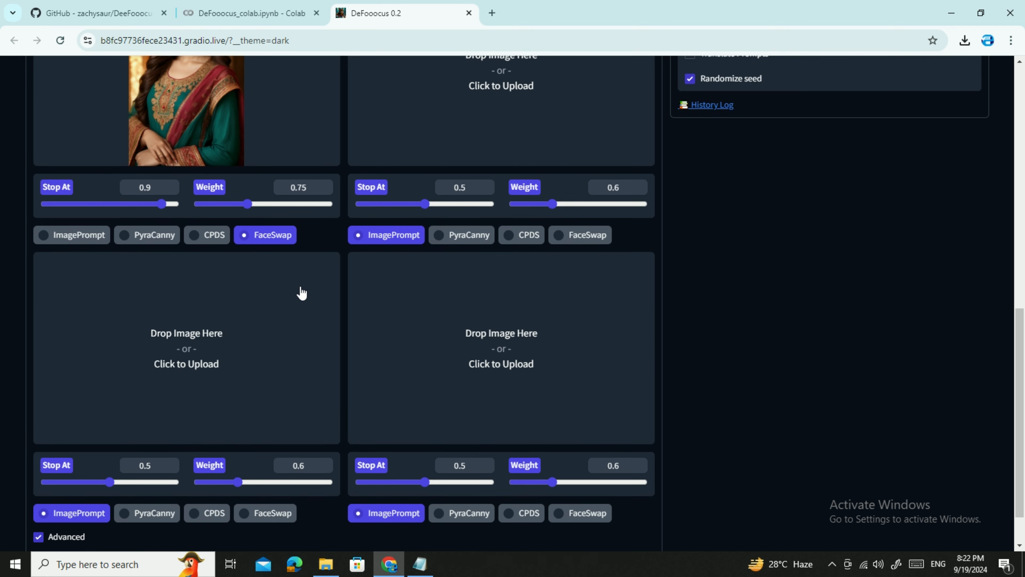
{"action": "scroll", "coordinate": [302, 293], "scroll_direction": "up", "scroll_amount": 12}
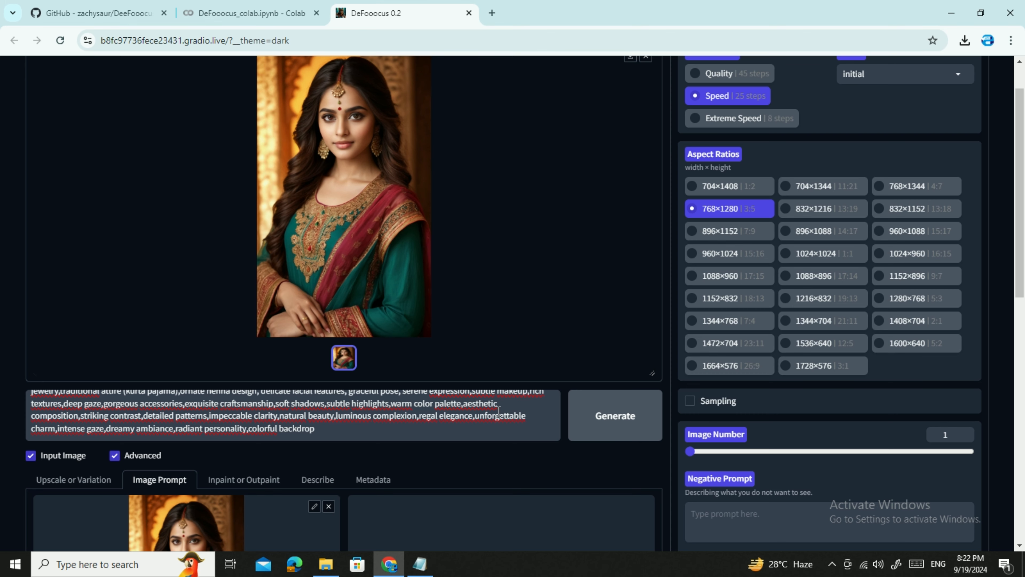
{"action": "left_click", "coordinate": [611, 419]}
Check the FaceSwap settings and the full-size reference portrait during generation, and close the image viewer
{"action": "scroll", "coordinate": [536, 247], "scroll_direction": "down", "scroll_amount": 5}
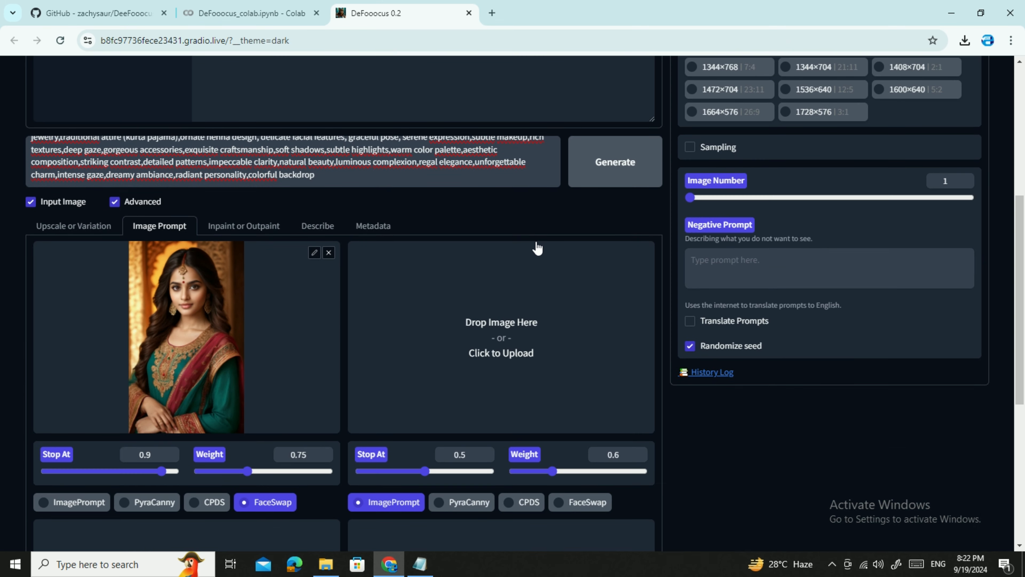
{"action": "scroll", "coordinate": [536, 244], "scroll_direction": "down", "scroll_amount": 5}
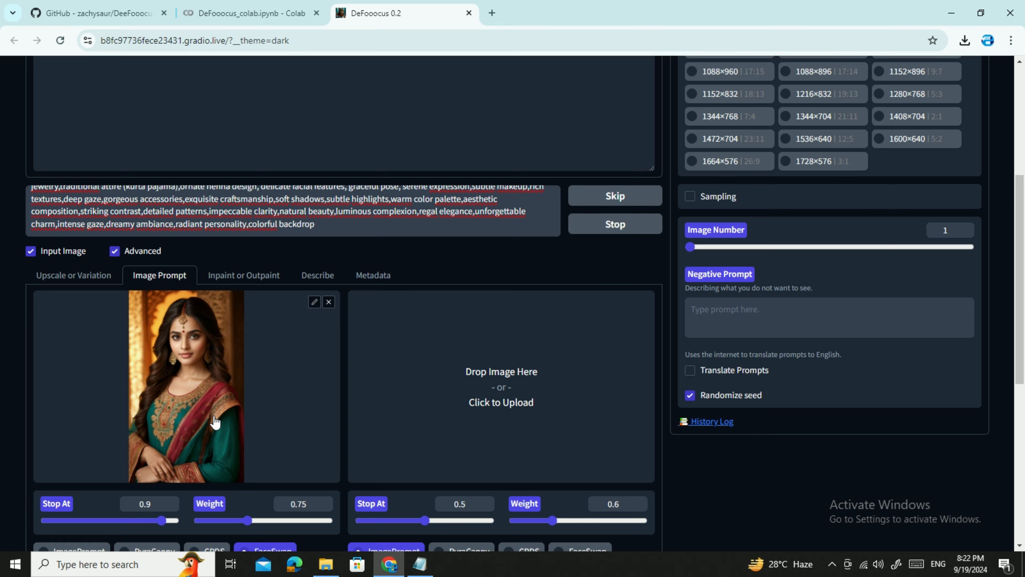
{"action": "scroll", "coordinate": [366, 398], "scroll_direction": "down", "scroll_amount": 3}
{"action": "scroll", "coordinate": [284, 339], "scroll_direction": "up", "scroll_amount": 8}
{"action": "scroll", "coordinate": [286, 338], "scroll_direction": "down", "scroll_amount": 8}
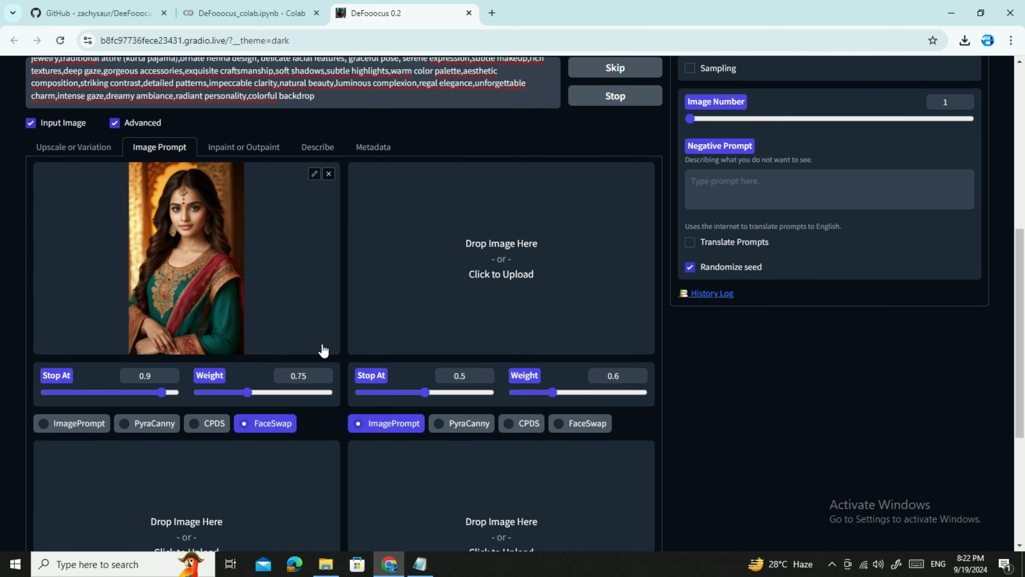
{"action": "scroll", "coordinate": [323, 350], "scroll_direction": "up", "scroll_amount": 10}
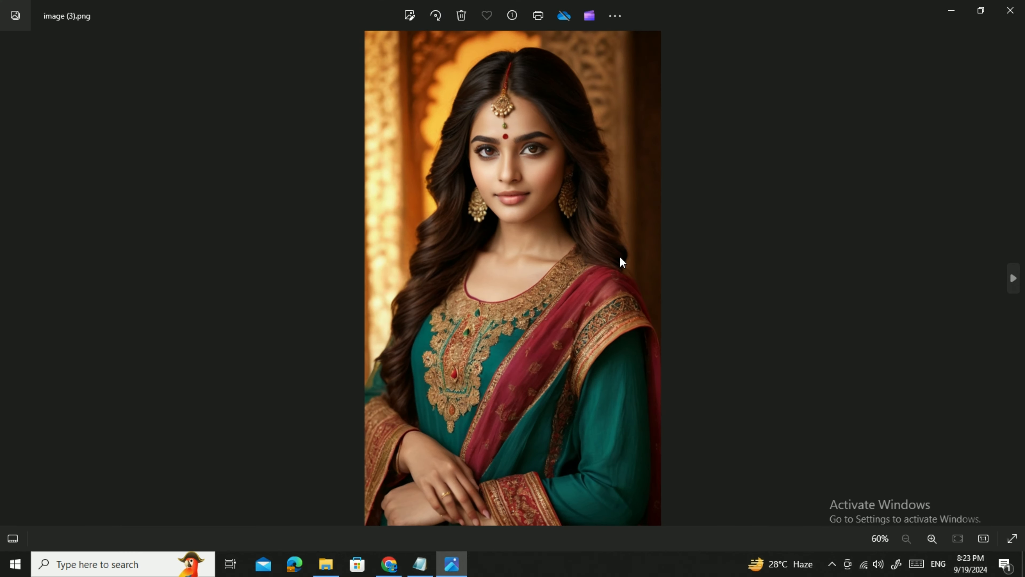
{"action": "left_click", "coordinate": [1010, 10]}
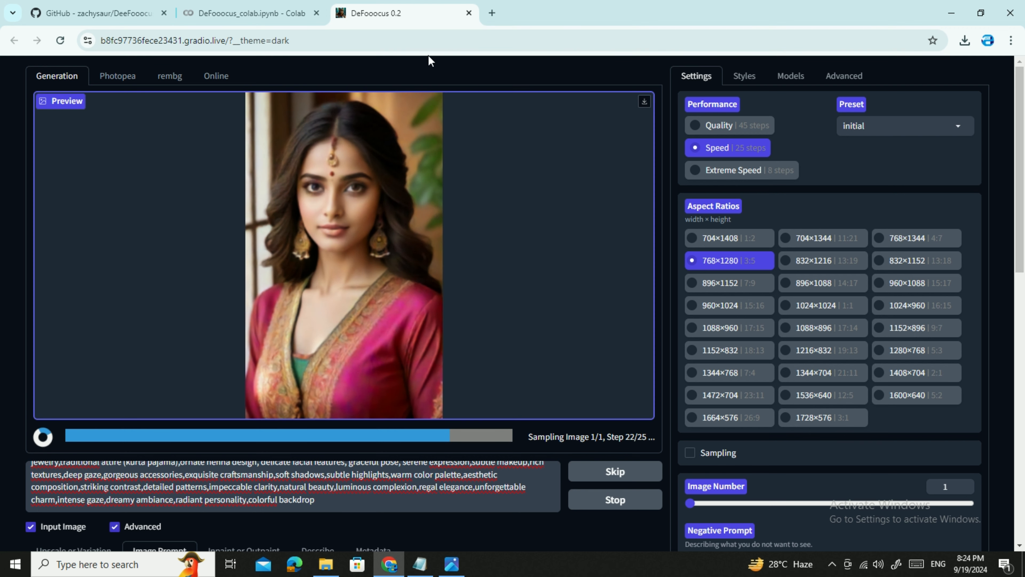
Search Google Images for "pyra canny pose feed" in a new browser tab and look through the results for pose references
{"action": "left_click", "coordinate": [492, 13]}
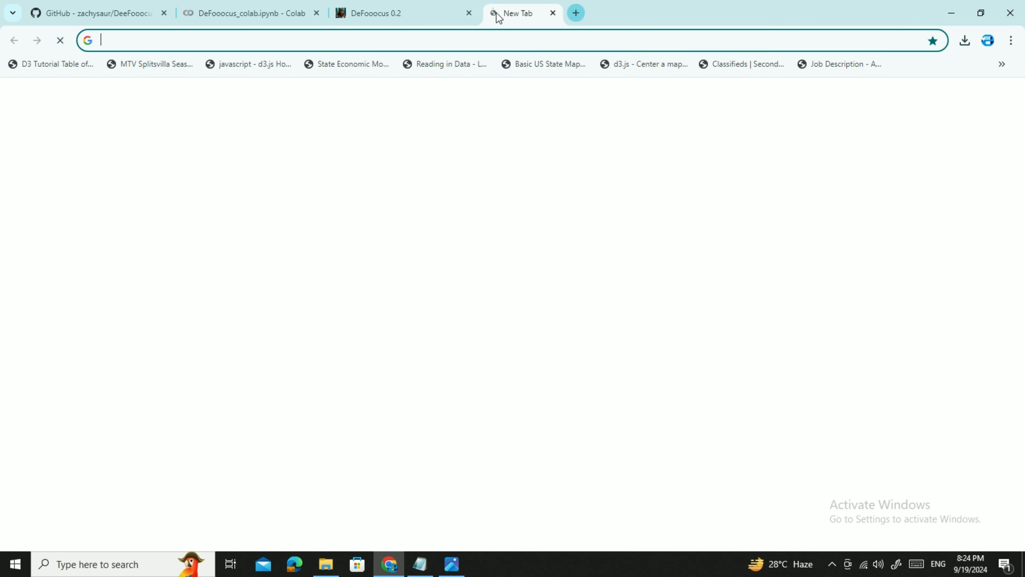
{"action": "left_click", "coordinate": [414, 42]}
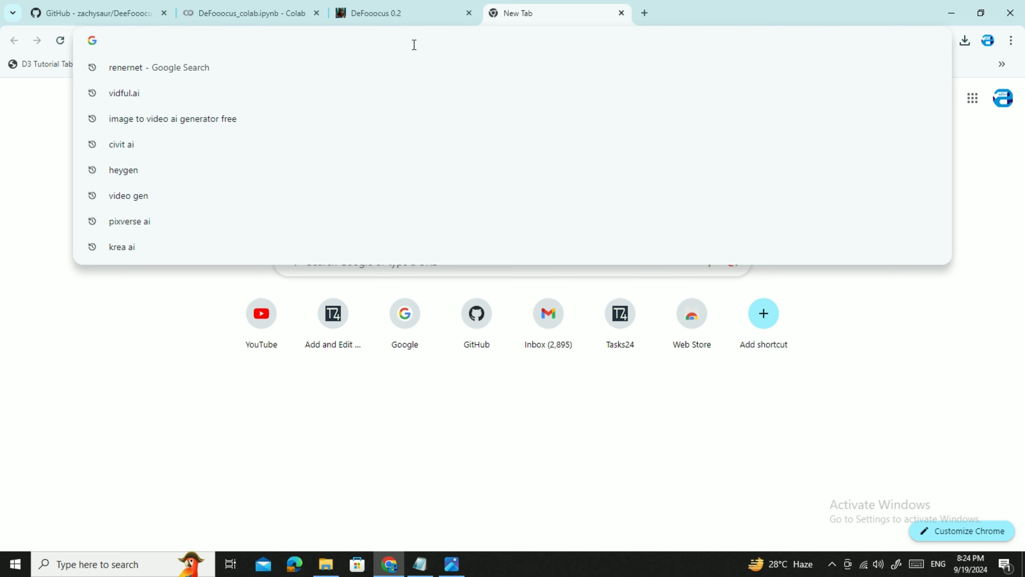
{"action": "type", "text": "pyra"}
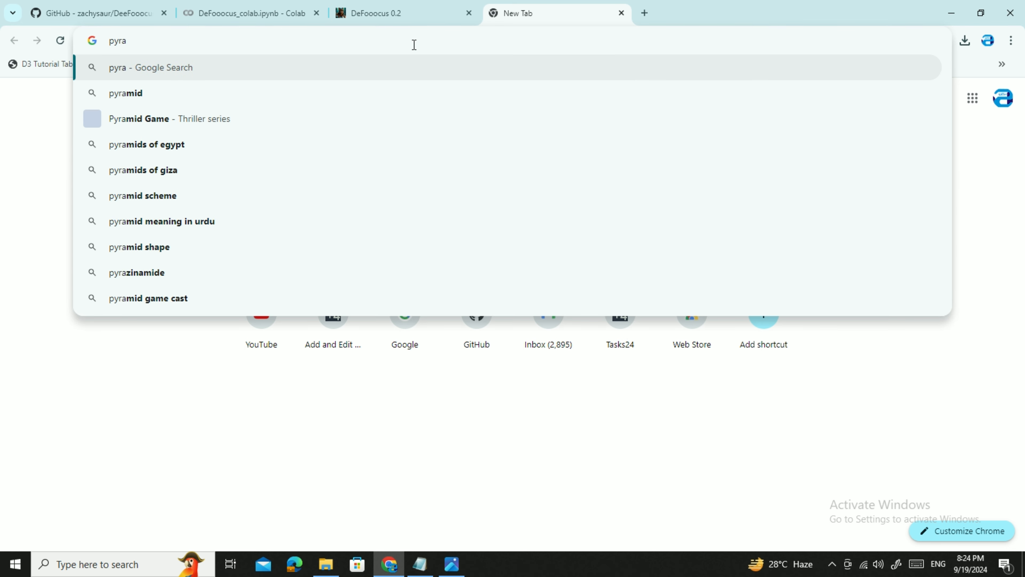
{"action": "type", "text": " canny "}
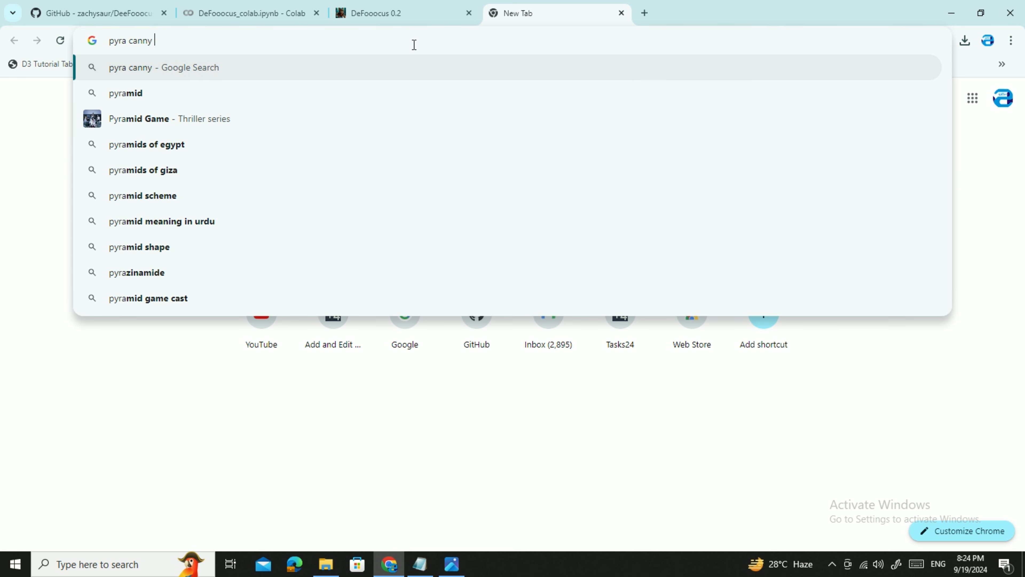
{"action": "type", "text": "pose feed"}
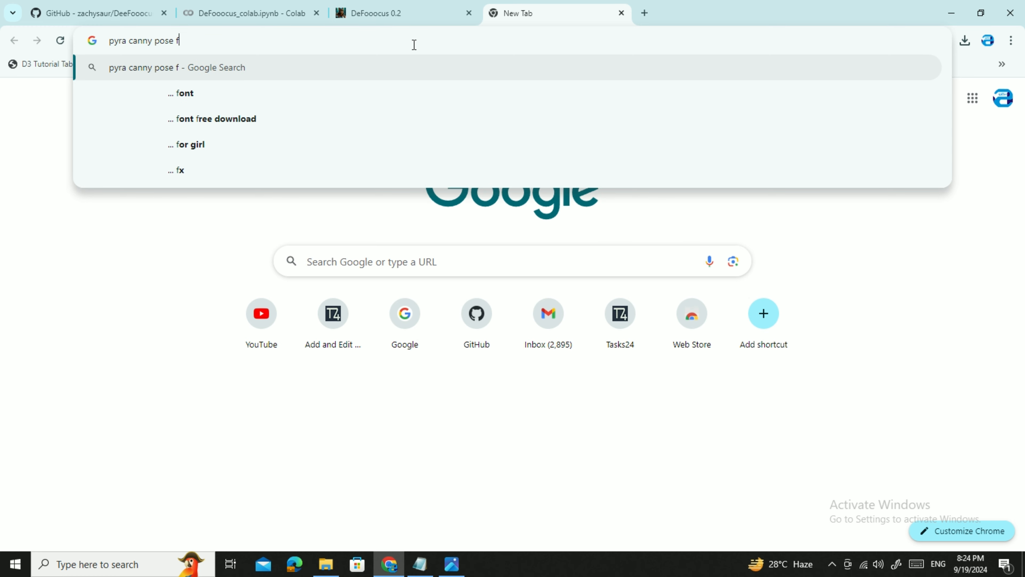
{"action": "key", "text": "Return"}
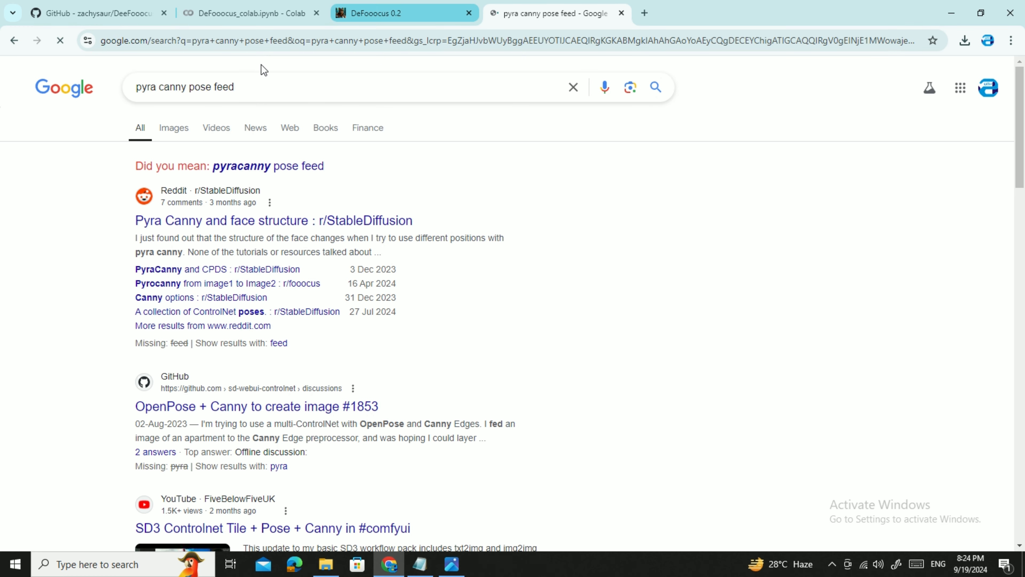
{"action": "left_click", "coordinate": [173, 128]}
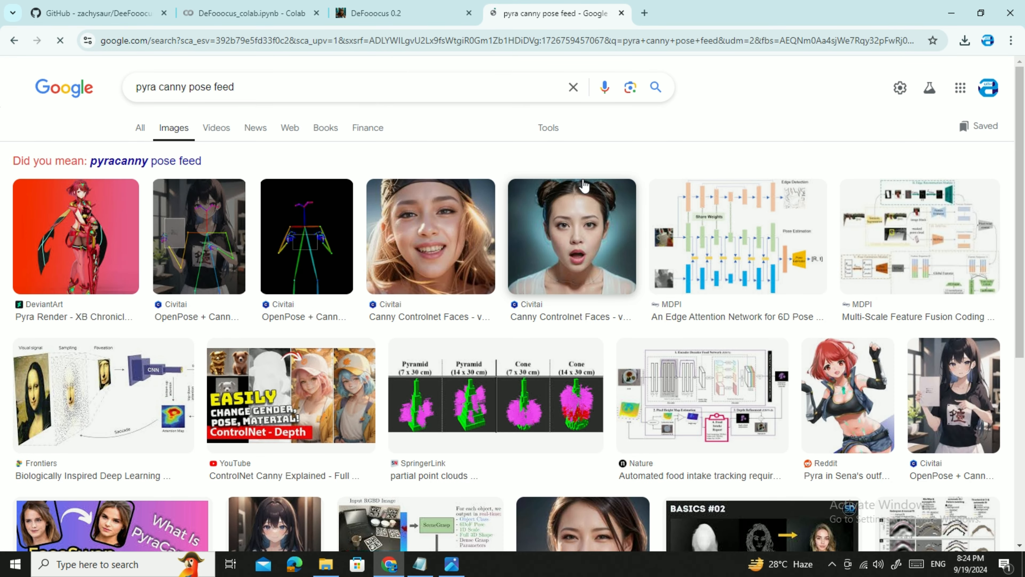
{"action": "scroll", "coordinate": [507, 174], "scroll_direction": "down", "scroll_amount": 7}
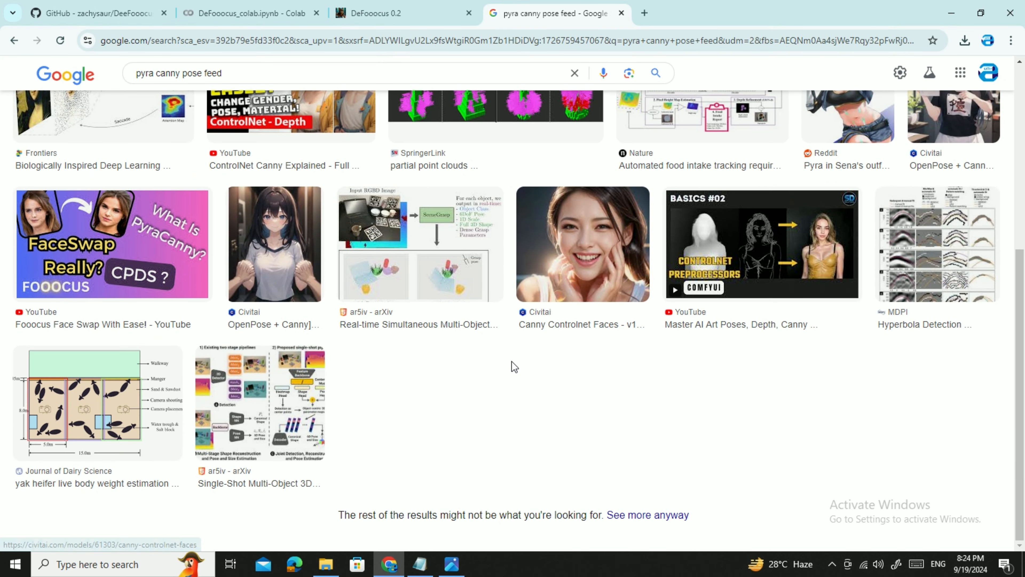
{"action": "scroll", "coordinate": [511, 366], "scroll_direction": "up", "scroll_amount": 7}
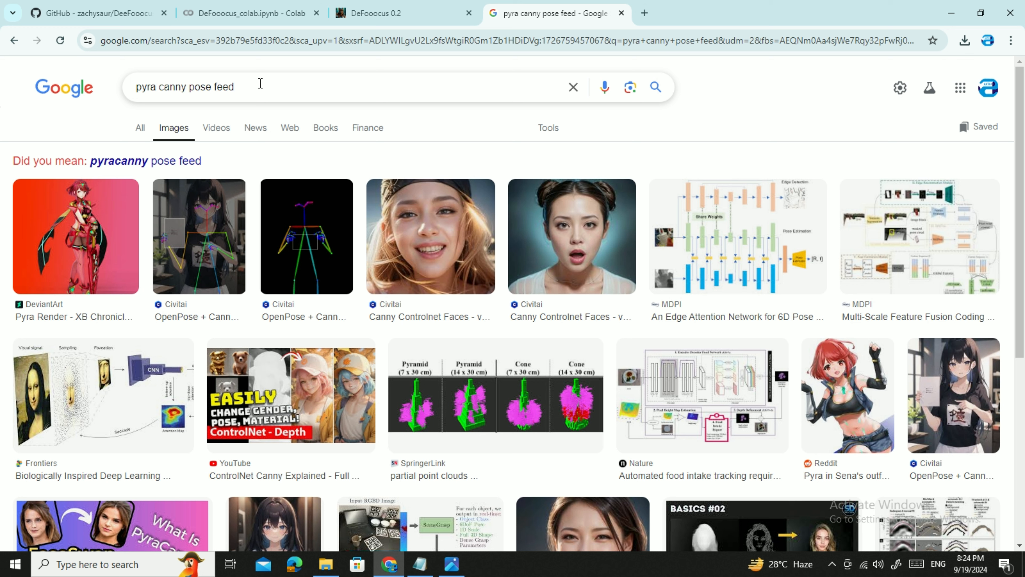
Refine the image search to "pyra canny facial pose feed" and browse the results for facial pose references
{"action": "left_click_drag", "start_coordinate": [238, 81], "coordinate": [216, 86]}
{"action": "left_click", "coordinate": [192, 87]}
{"action": "type", "text": "facial"}
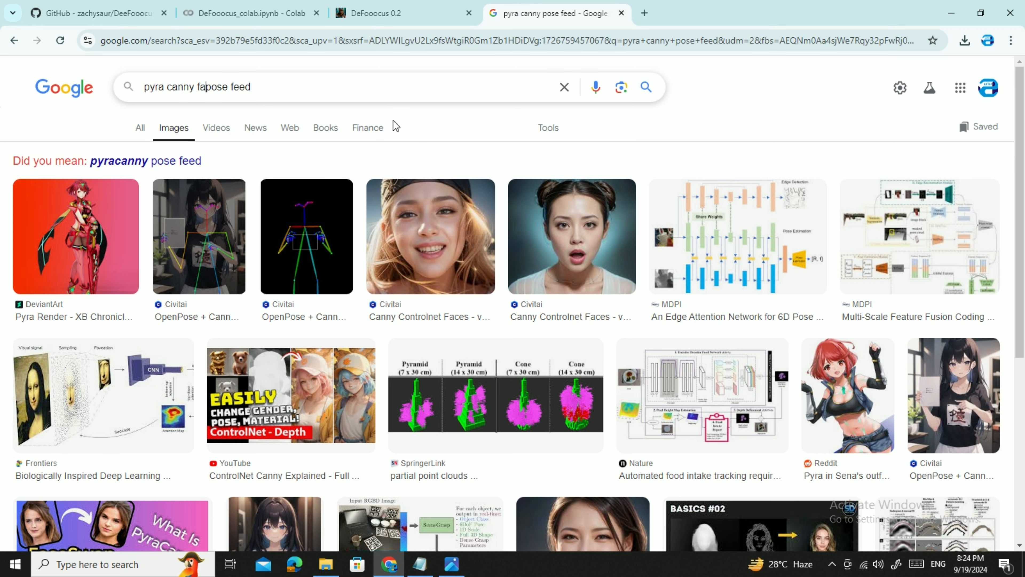
{"action": "key", "text": "Return"}
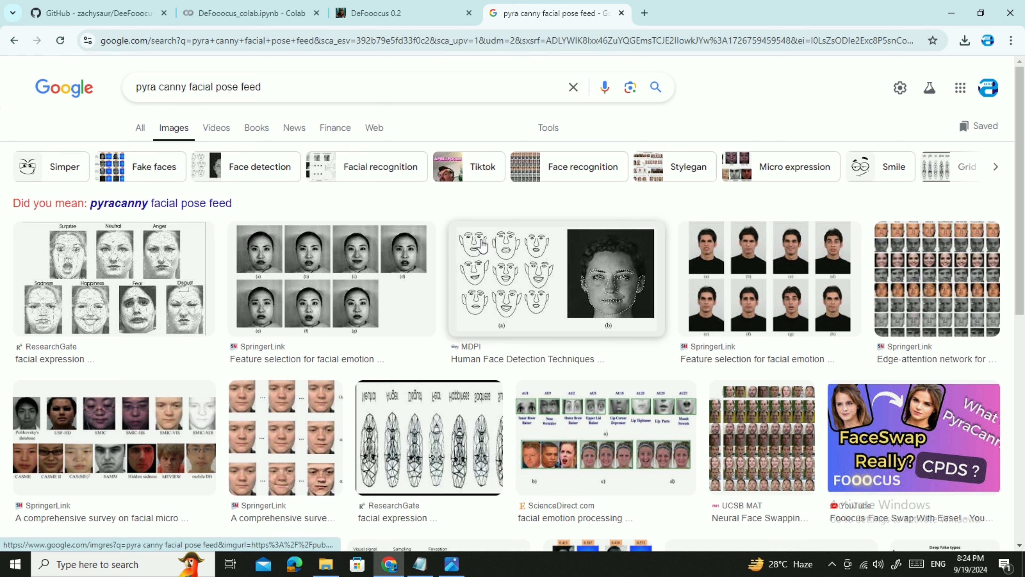
{"action": "scroll", "coordinate": [468, 242], "scroll_direction": "down", "scroll_amount": 3}
{"action": "scroll", "coordinate": [468, 242], "scroll_direction": "down", "scroll_amount": 8}
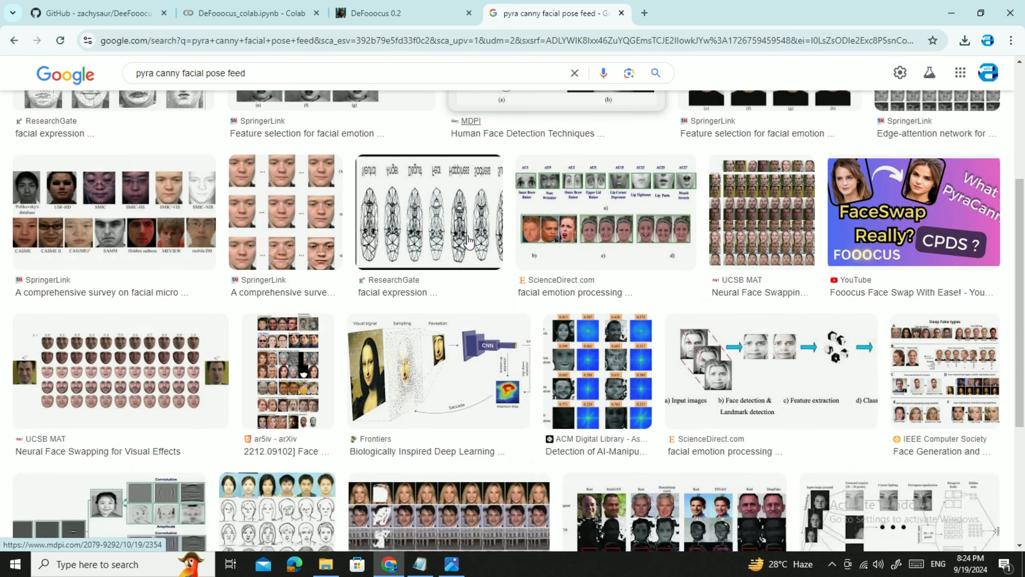
{"action": "scroll", "coordinate": [470, 241], "scroll_direction": "up", "scroll_amount": 11}
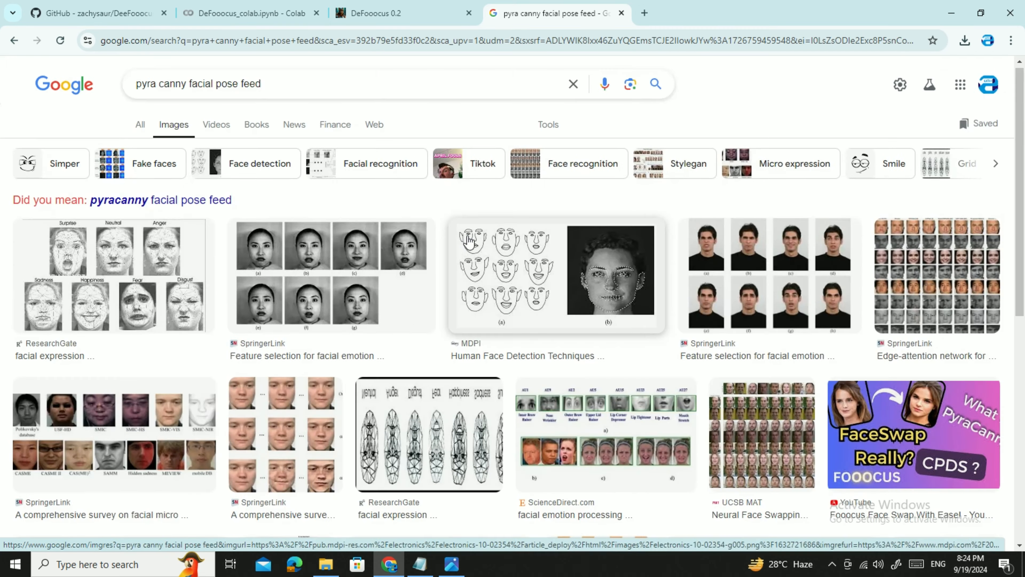
Extend the image search to "pyra canny facial pose feed separate" and scan the results for individual face poses
{"action": "left_click", "coordinate": [322, 80]}
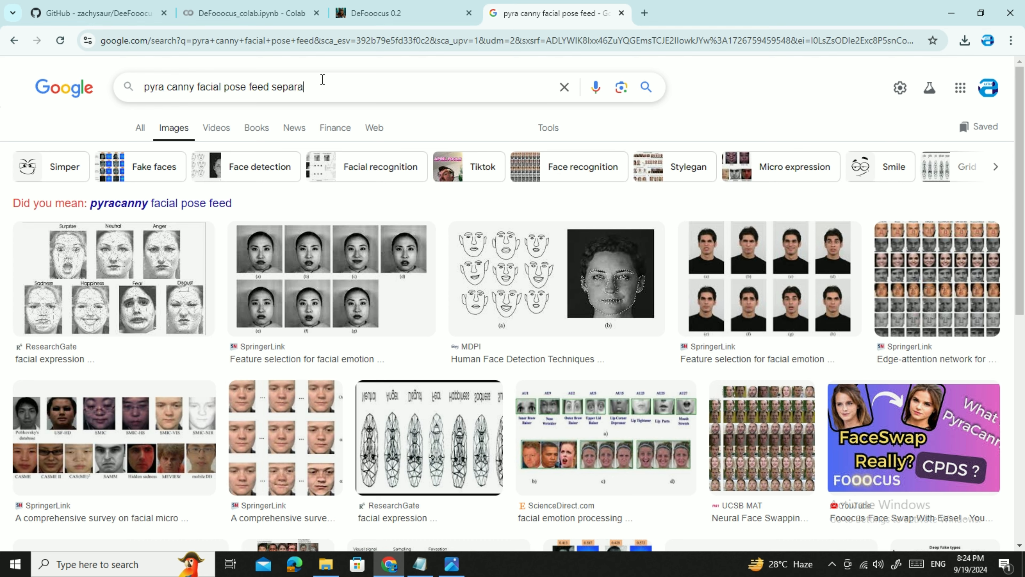
{"action": "key", "text": "Return"}
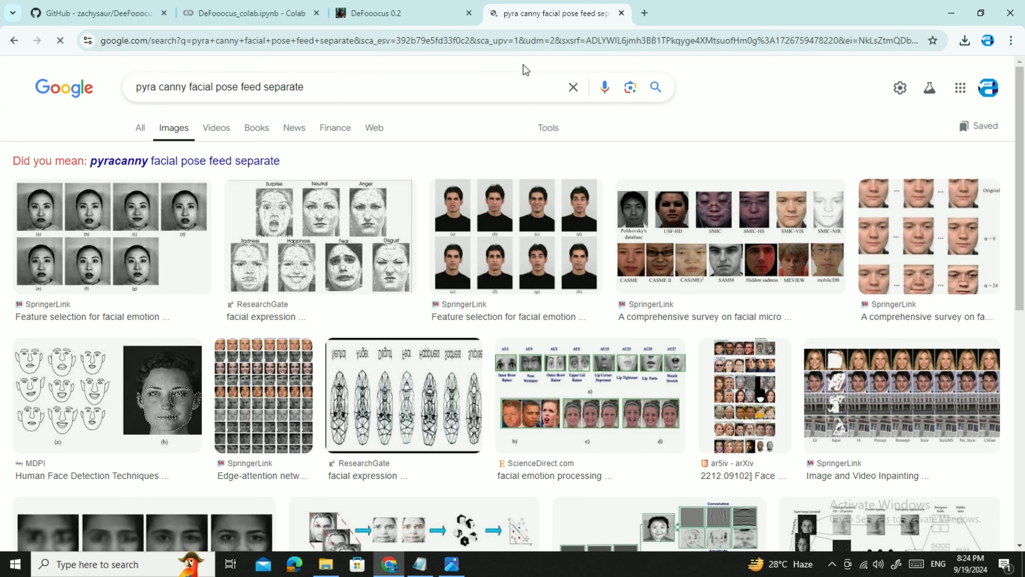
{"action": "scroll", "coordinate": [427, 142], "scroll_direction": "down", "scroll_amount": 5}
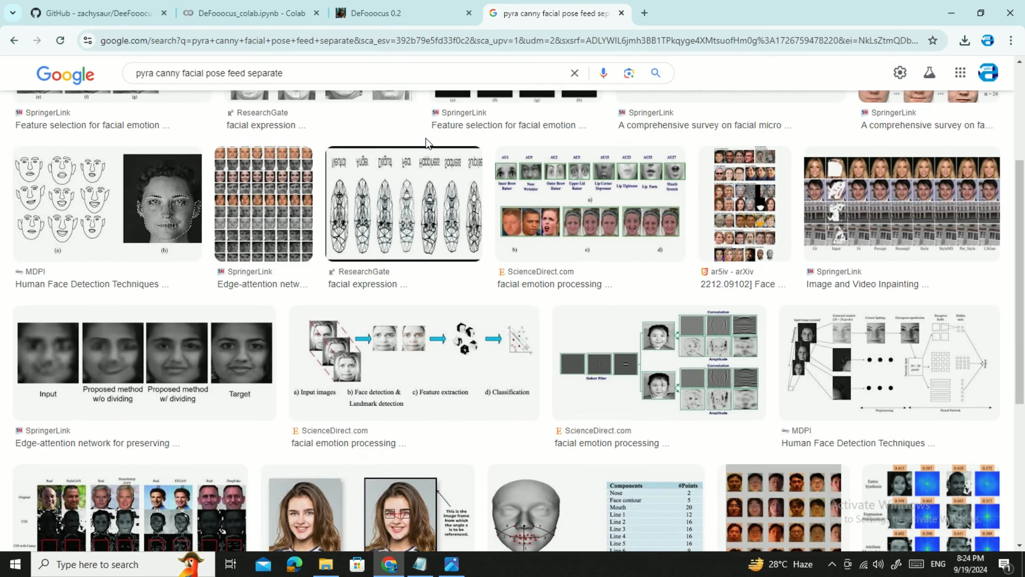
{"action": "scroll", "coordinate": [426, 138], "scroll_direction": "down", "scroll_amount": 6}
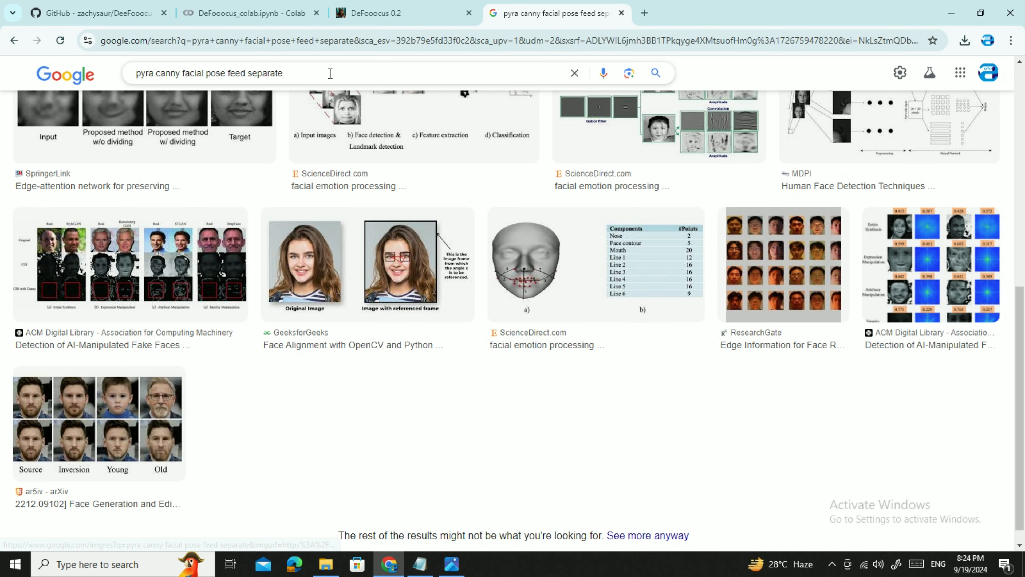
Extend the image search to "pyra canny facial pose feed separate faces" and review the results
{"action": "left_click", "coordinate": [331, 73]}
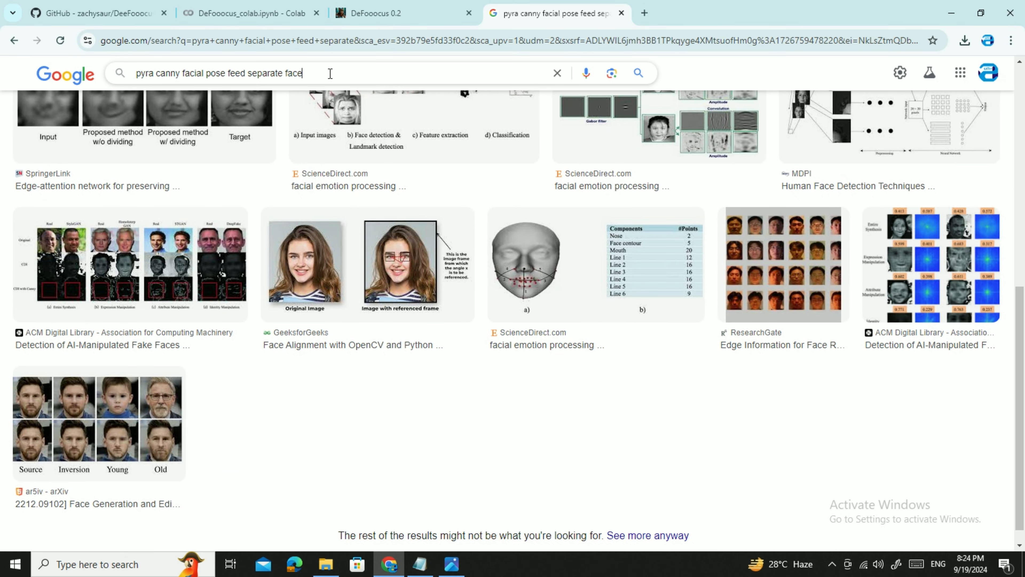
{"action": "key", "text": "Return"}
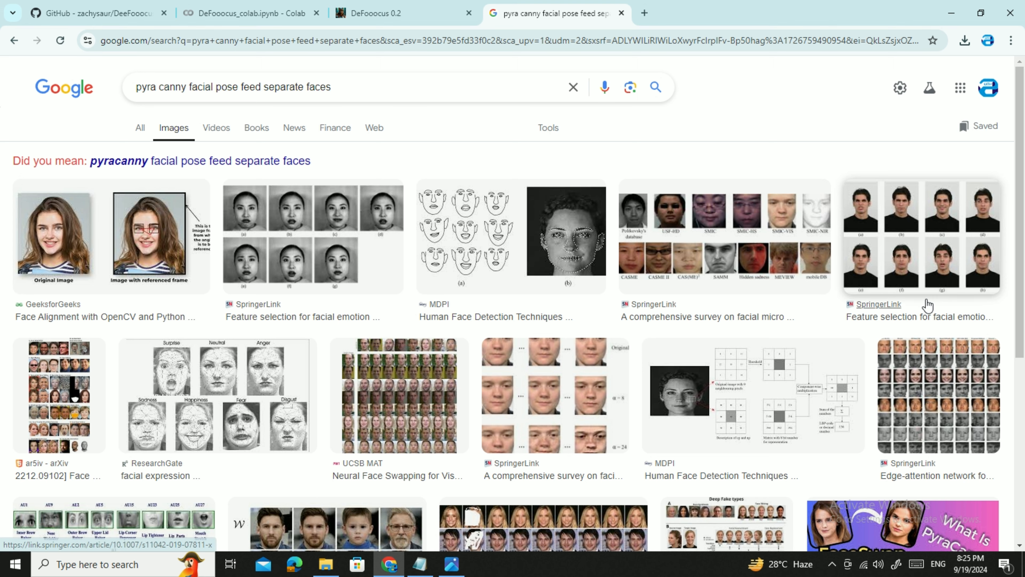
{"action": "scroll", "coordinate": [927, 300], "scroll_direction": "down", "scroll_amount": 3}
{"action": "scroll", "coordinate": [928, 306], "scroll_direction": "up", "scroll_amount": 3}
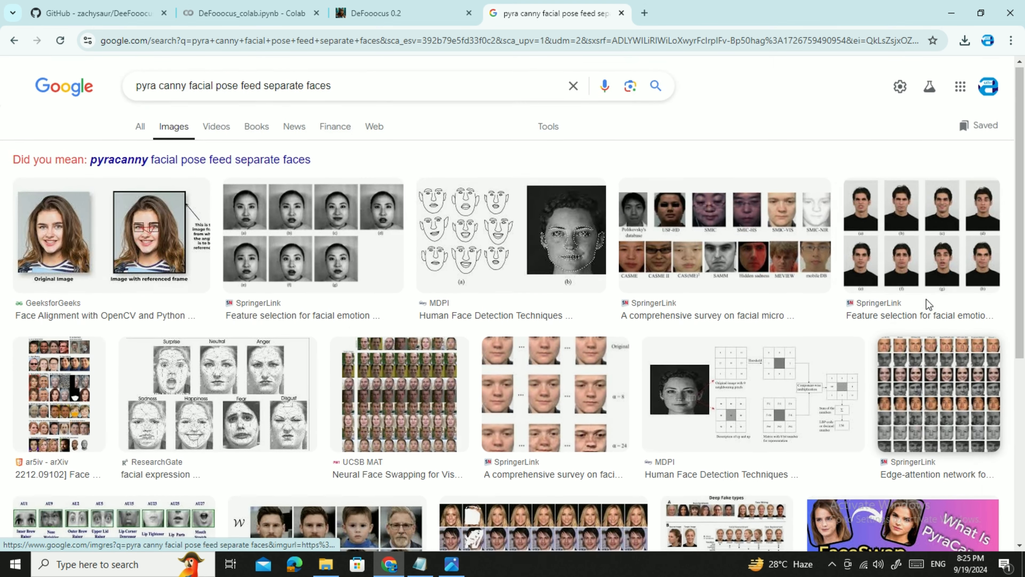
{"action": "scroll", "coordinate": [927, 308], "scroll_direction": "down", "scroll_amount": 9}
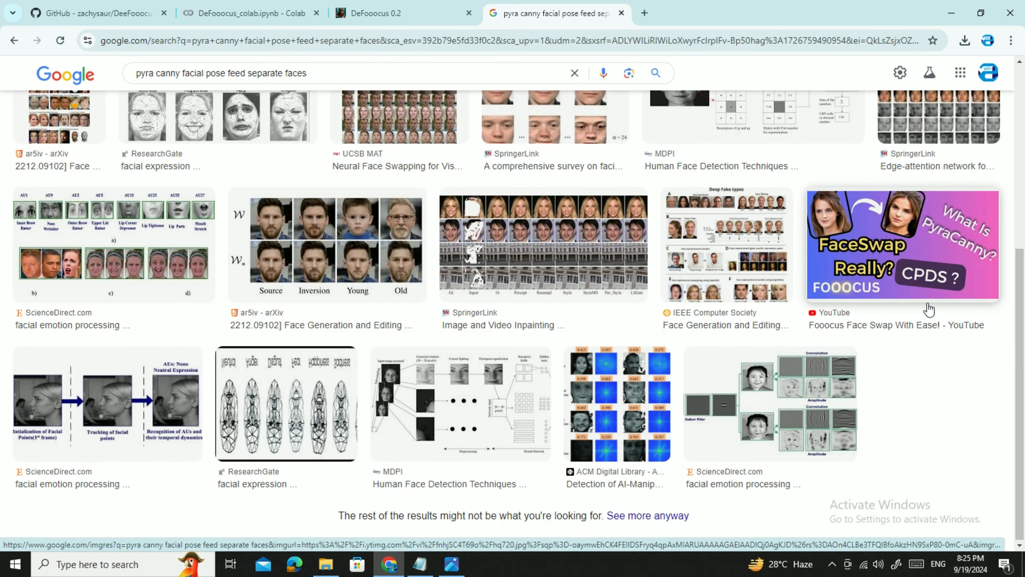
{"action": "scroll", "coordinate": [927, 309], "scroll_direction": "up", "scroll_amount": 9}
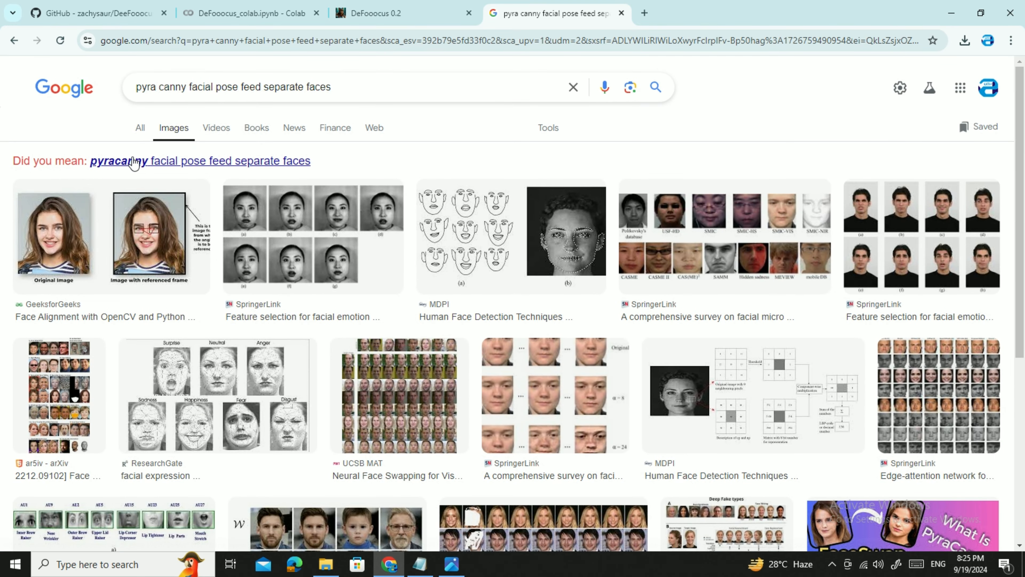
Switch to the suggested "pyracanny" spelling, preview the ResearchGate "Facial images with different poses" result with its related images, and close the preview
{"action": "left_click", "coordinate": [133, 162]}
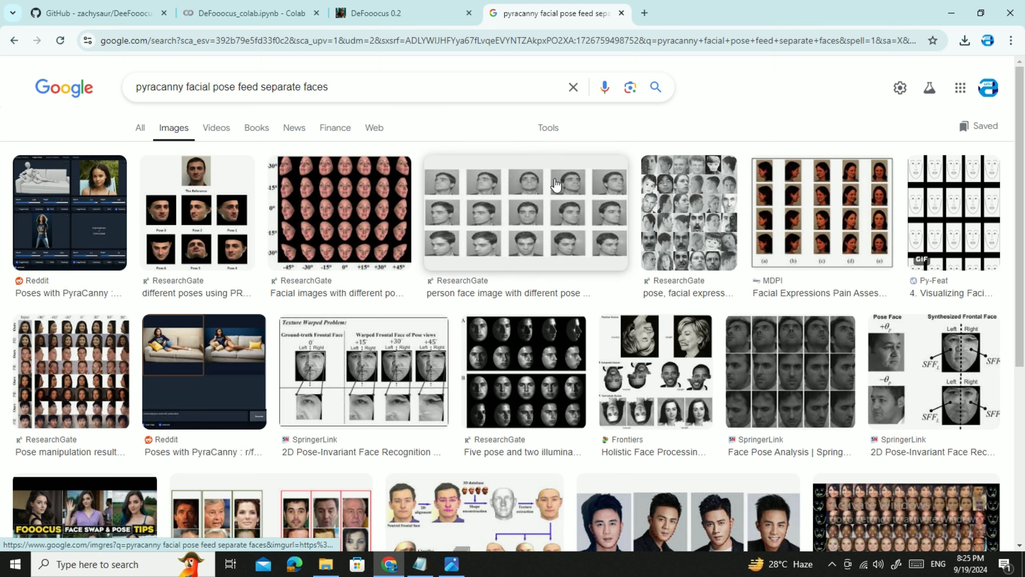
{"action": "left_click", "coordinate": [338, 208]}
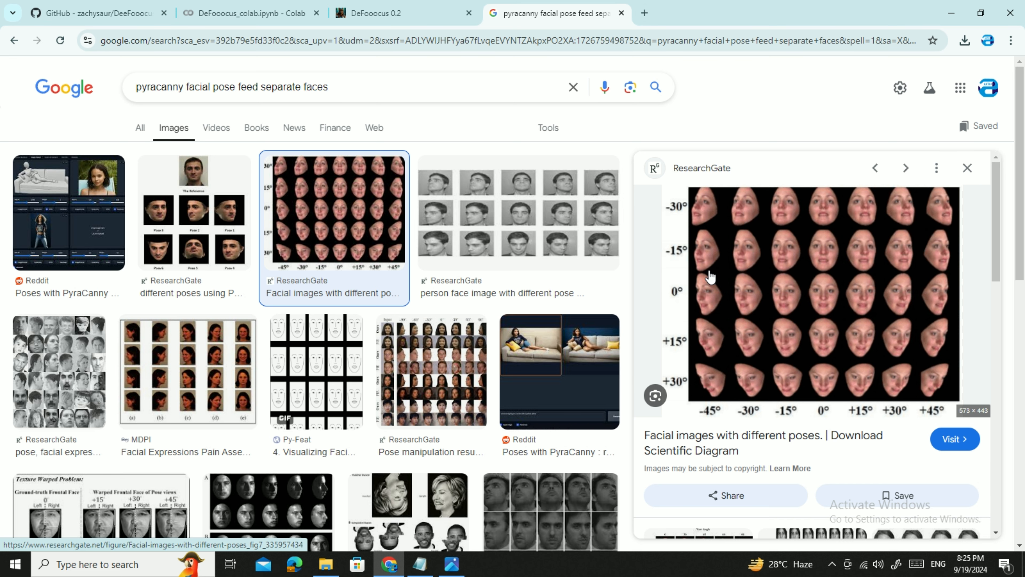
{"action": "scroll", "coordinate": [574, 256], "scroll_direction": "down", "scroll_amount": 4}
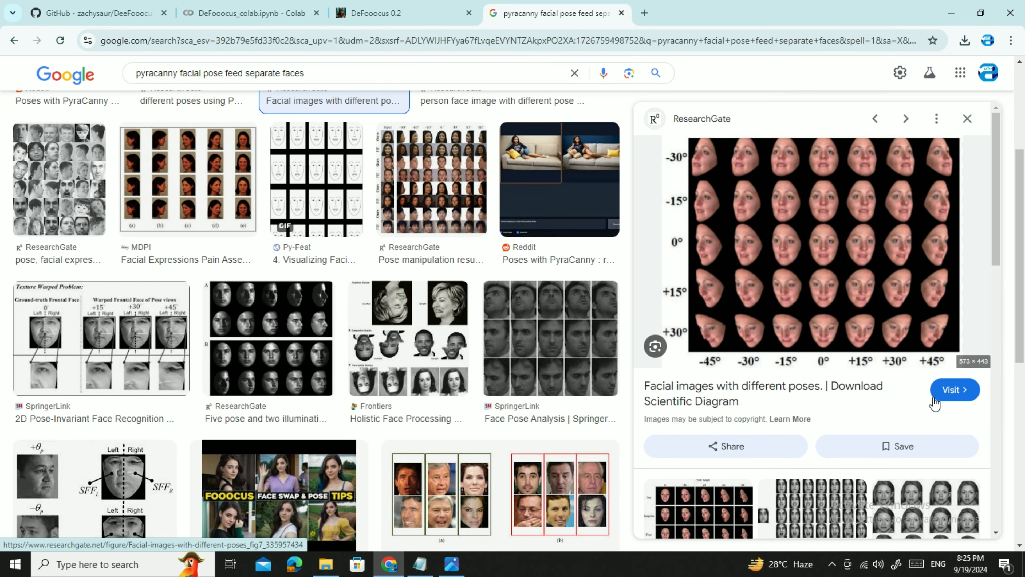
{"action": "scroll", "coordinate": [934, 402], "scroll_direction": "down", "scroll_amount": 8}
{"action": "scroll", "coordinate": [933, 404], "scroll_direction": "down", "scroll_amount": 5}
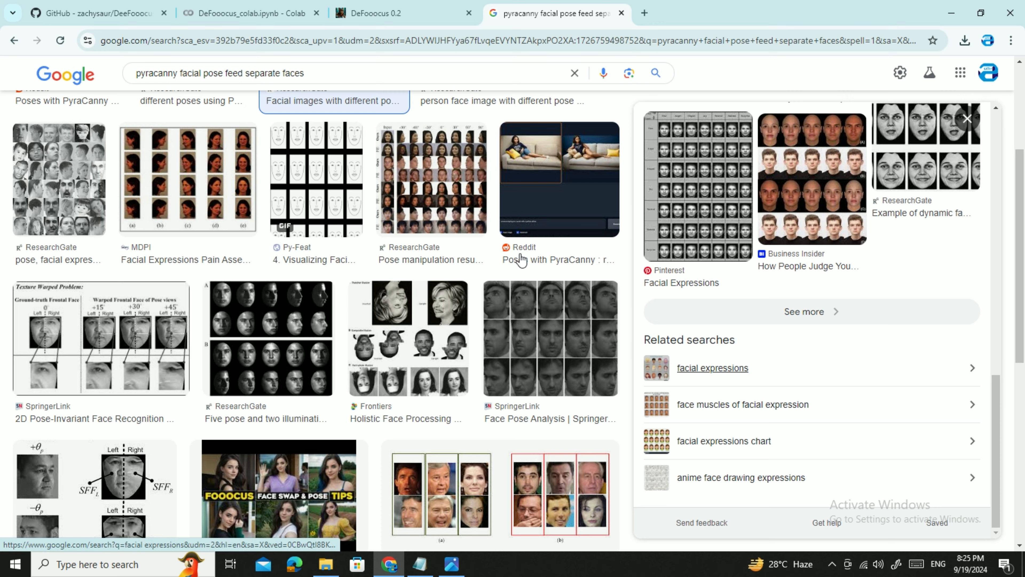
{"action": "scroll", "coordinate": [739, 419], "scroll_direction": "up", "scroll_amount": 13}
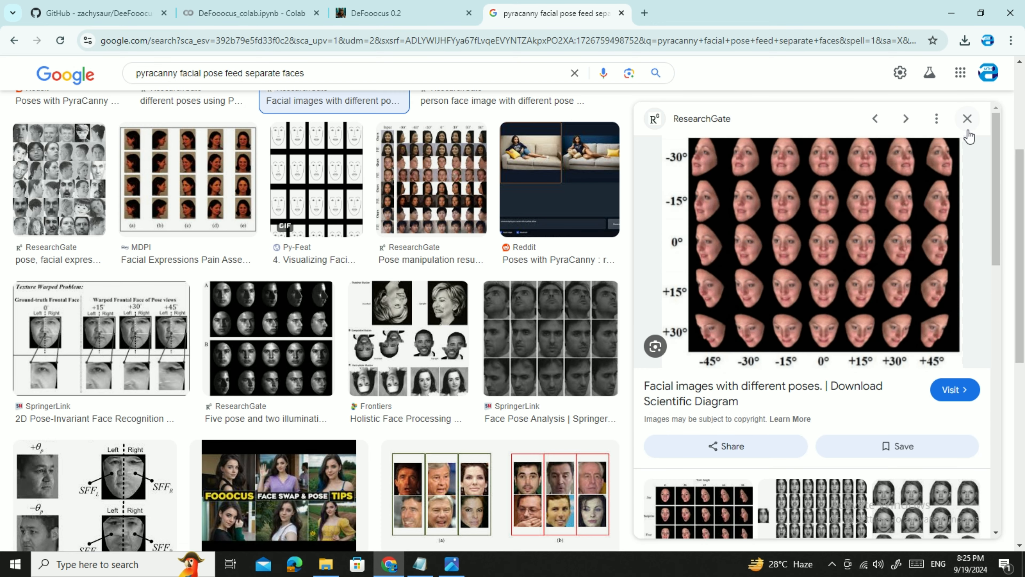
{"action": "left_click", "coordinate": [968, 118]}
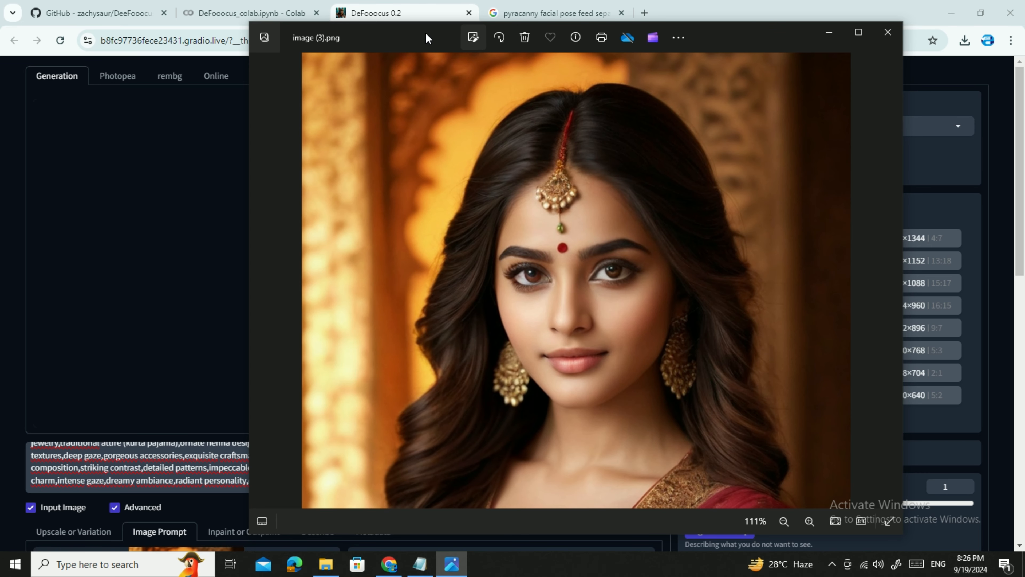
Enlarge the newly generated portrait in DeFooocus and bring the image (3).png viewer window in front of it
{"action": "left_click_drag", "start_coordinate": [425, 35], "coordinate": [664, 59]}
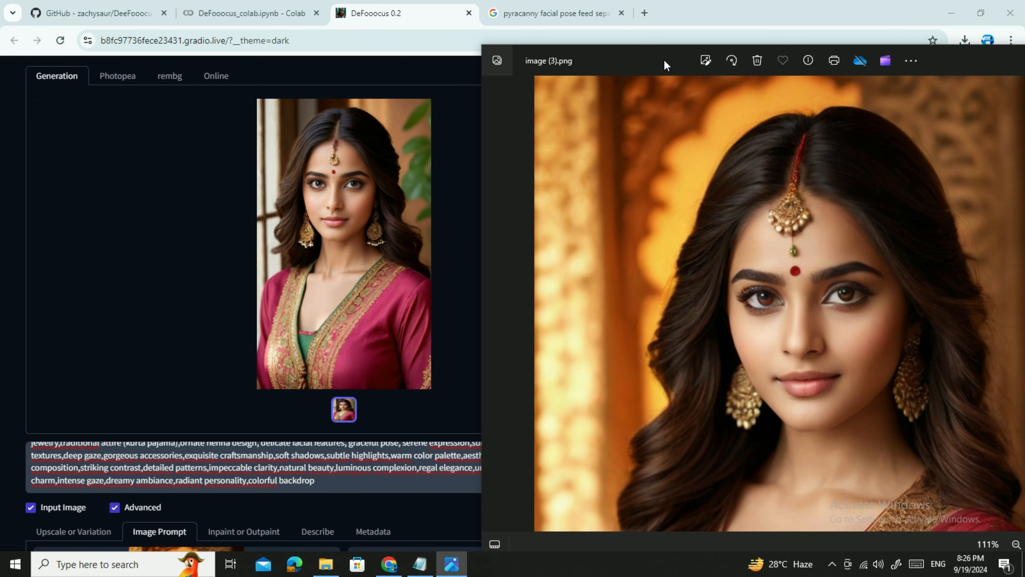
{"action": "left_click", "coordinate": [341, 228]}
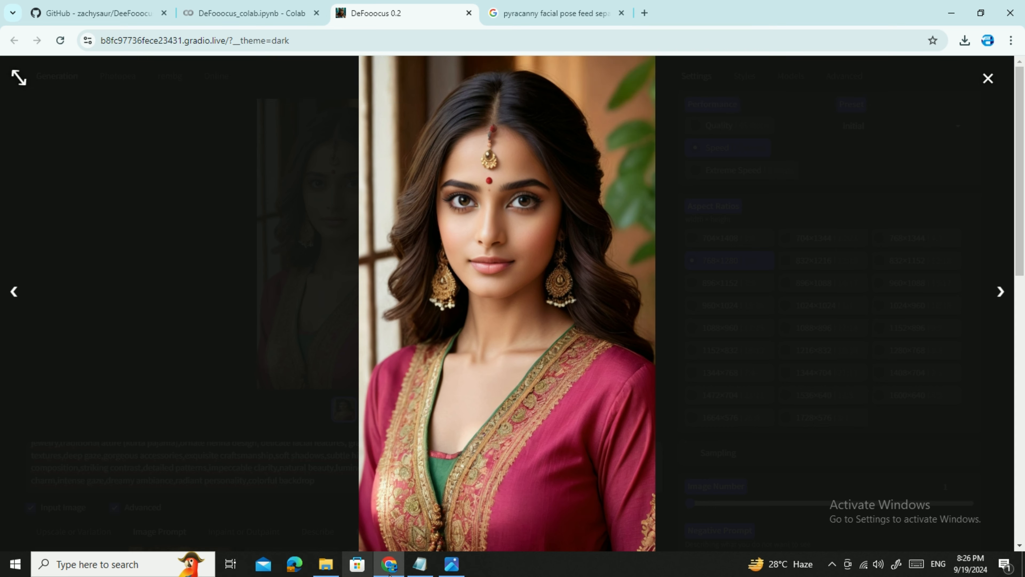
{"action": "left_click", "coordinate": [452, 564]}
{"action": "left_click_drag", "start_coordinate": [927, 63], "coordinate": [1016, 37]}
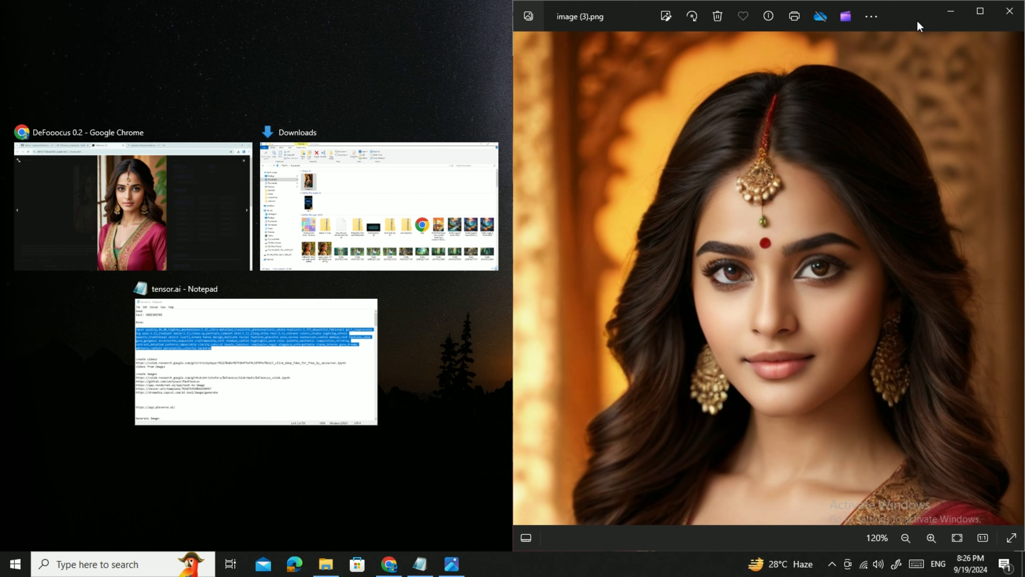
{"action": "left_click_drag", "start_coordinate": [917, 25], "coordinate": [757, 165]}
Return the viewer to image (3).png, narrow its window, and place it beside the enlarged generated portrait to compare the faces
{"action": "key", "text": "Right"}
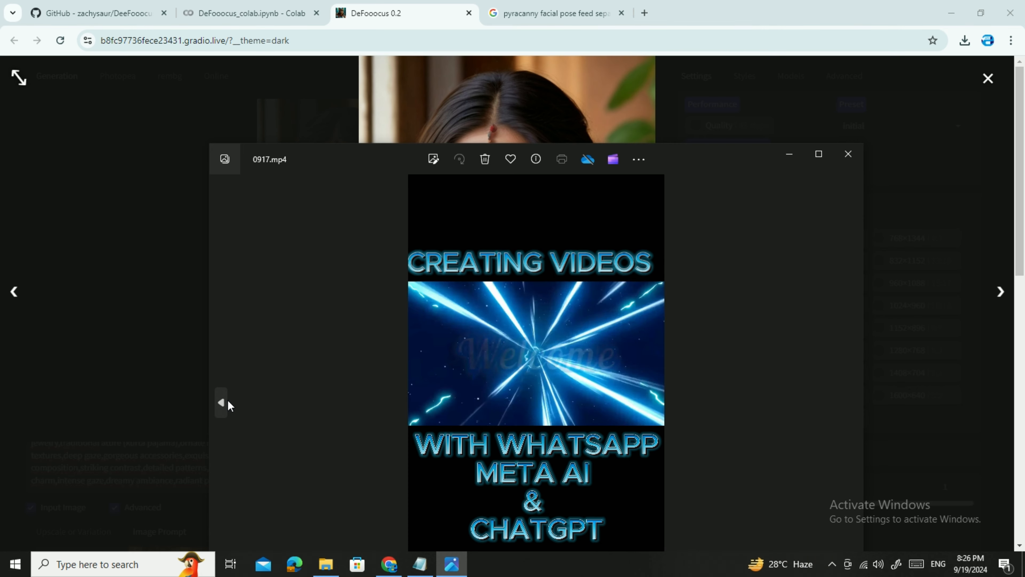
{"action": "left_click", "coordinate": [222, 402]}
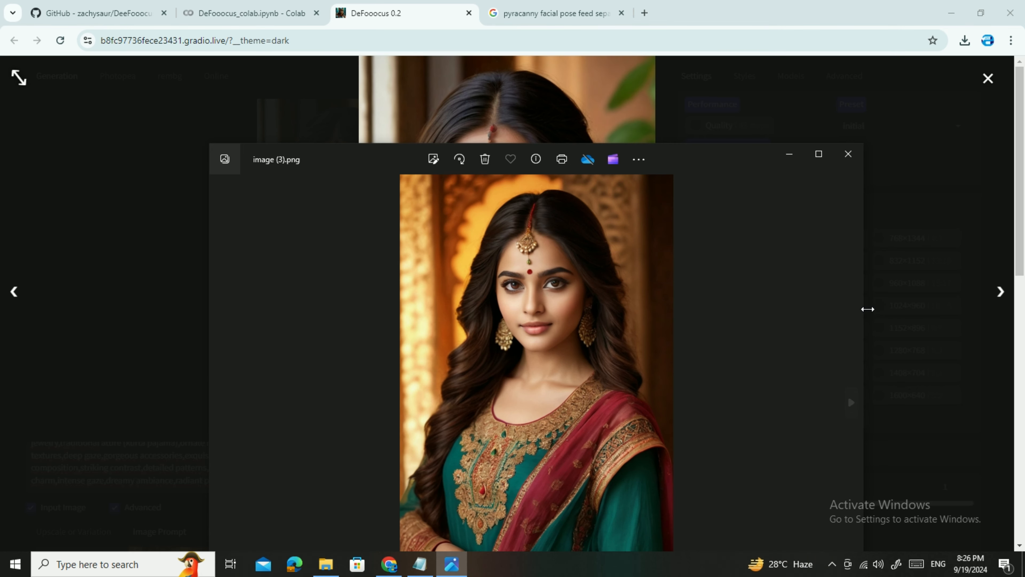
{"action": "left_click_drag", "start_coordinate": [863, 307], "coordinate": [590, 329]}
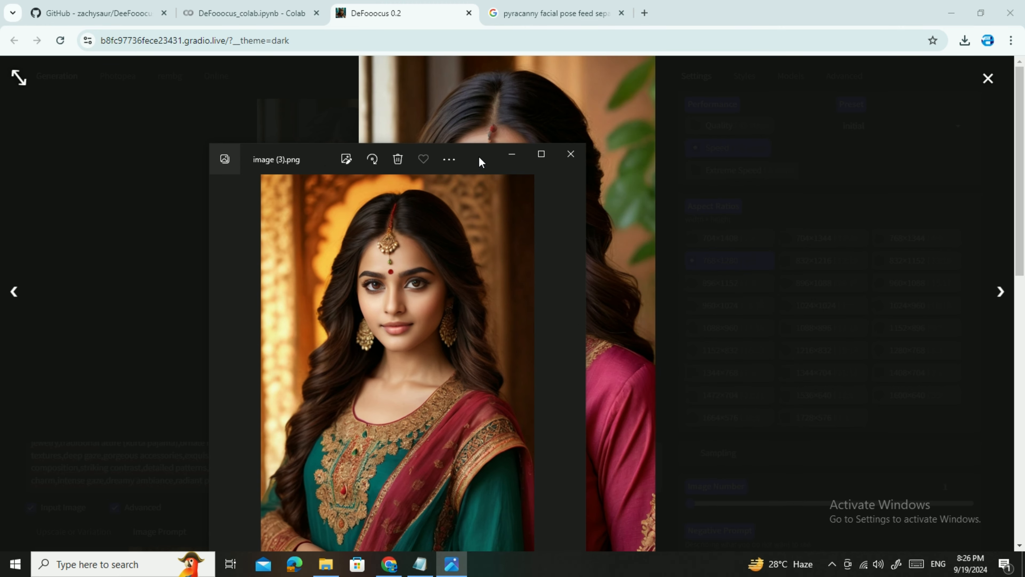
{"action": "left_click_drag", "start_coordinate": [478, 160], "coordinate": [265, 94]}
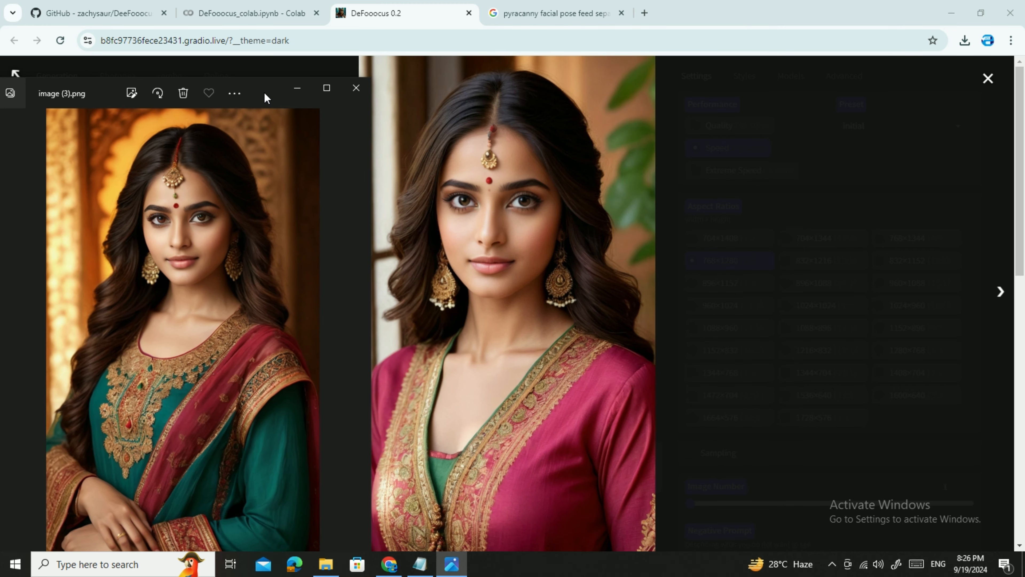
Minimize the image (3).png viewer, close the enlarged portrait view, and download the newly generated portrait
{"action": "left_click", "coordinate": [298, 88]}
{"action": "left_click", "coordinate": [988, 79]}
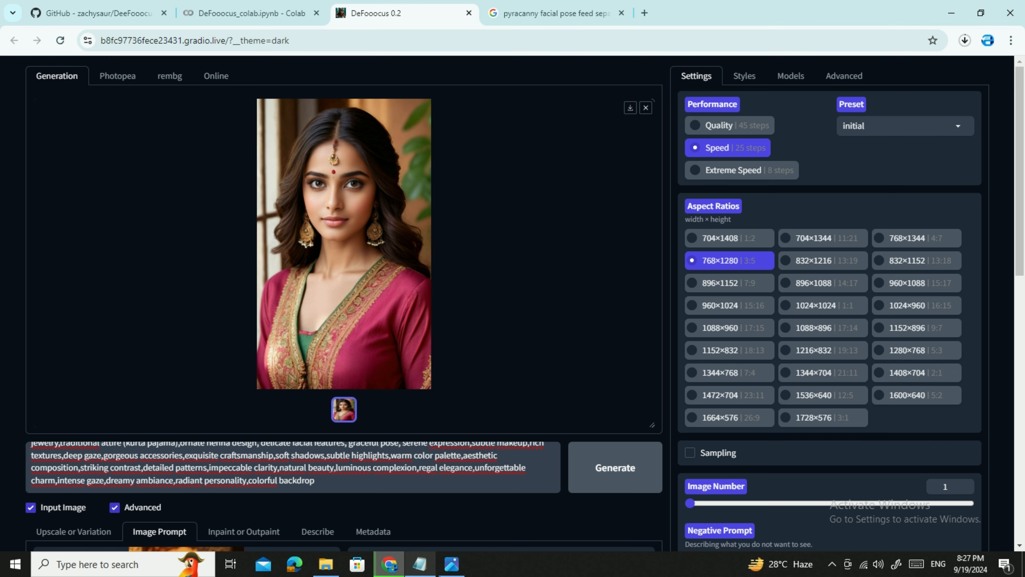
{"action": "left_click", "coordinate": [456, 567]}
{"action": "left_click", "coordinate": [459, 568]}
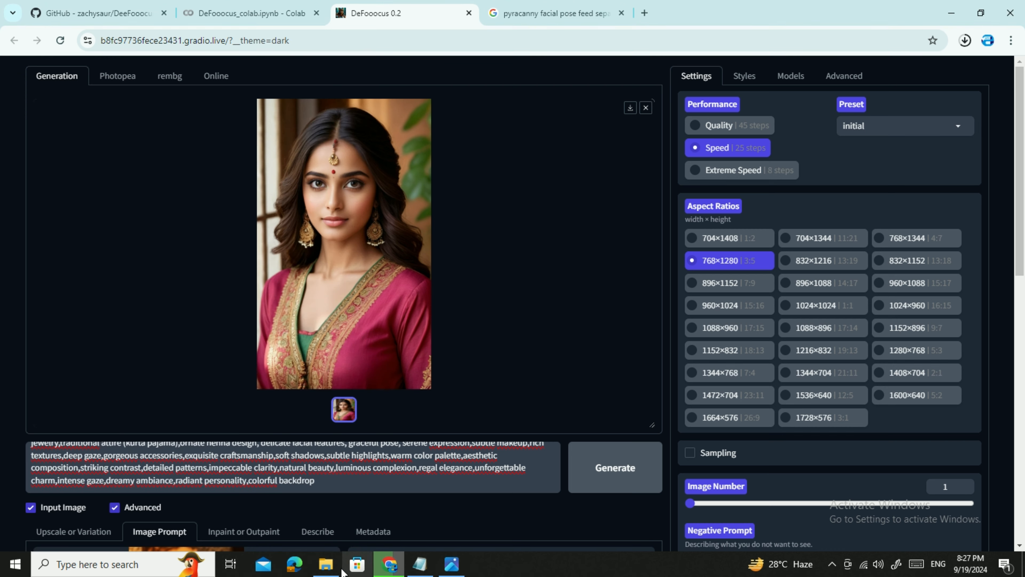
{"action": "left_click", "coordinate": [326, 564]}
{"action": "left_click", "coordinate": [326, 564]}
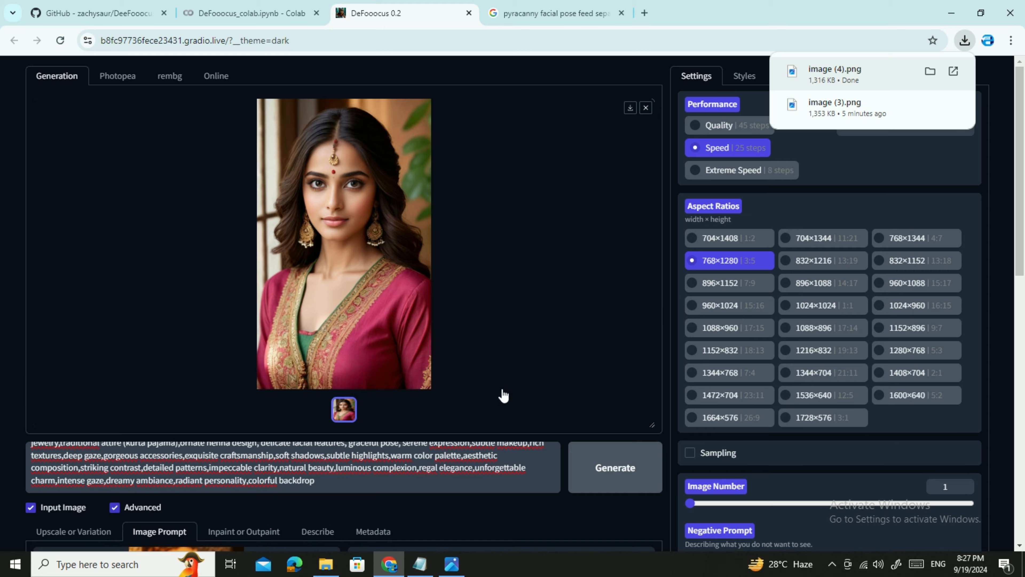
Open the ResearchGate result "Facial images with different poses" from the image search in a separate tab and review its figure page
{"action": "scroll", "coordinate": [500, 398], "scroll_direction": "down", "scroll_amount": 5}
{"action": "left_click", "coordinate": [553, 13]}
{"action": "right_click", "coordinate": [831, 241]}
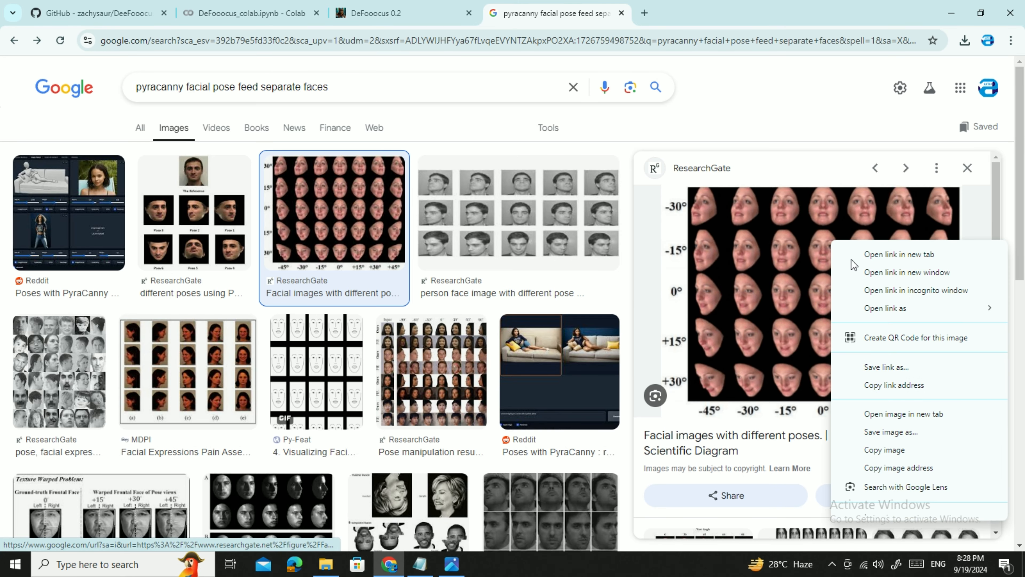
{"action": "left_click", "coordinate": [853, 259]}
{"action": "left_click", "coordinate": [710, 12]}
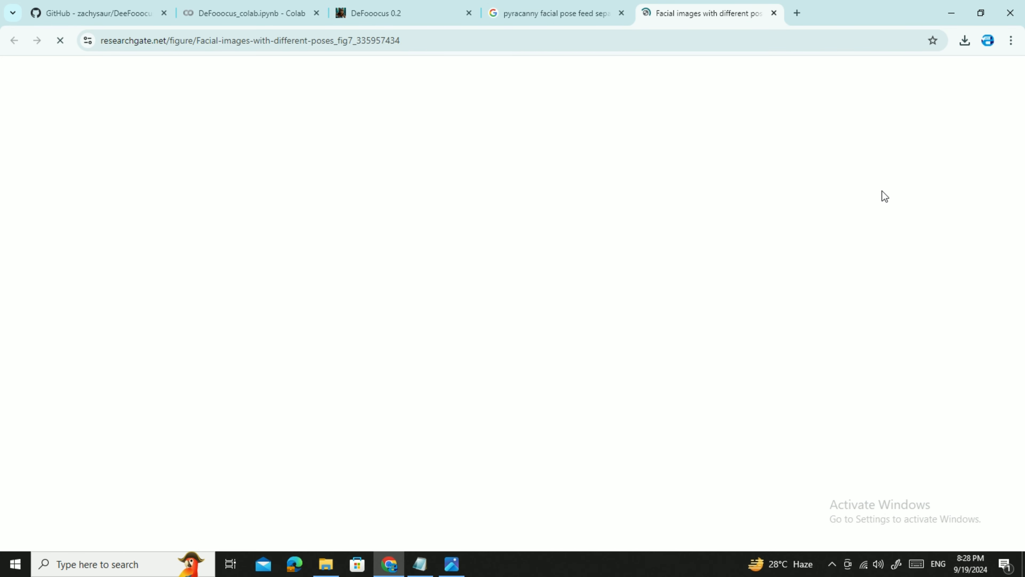
{"action": "scroll", "coordinate": [389, 355], "scroll_direction": "down", "scroll_amount": 3}
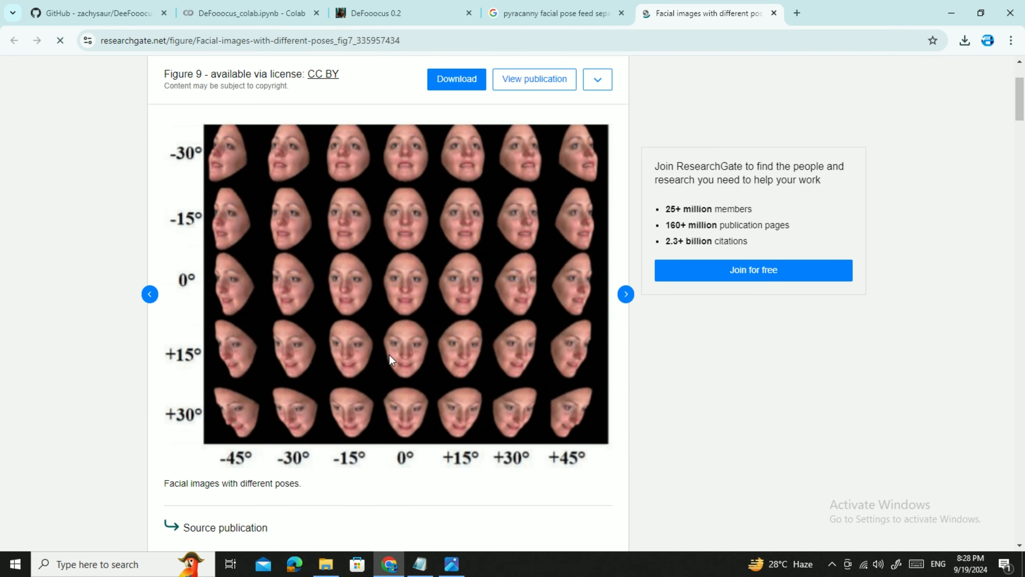
{"action": "scroll", "coordinate": [436, 365], "scroll_direction": "down", "scroll_amount": 4}
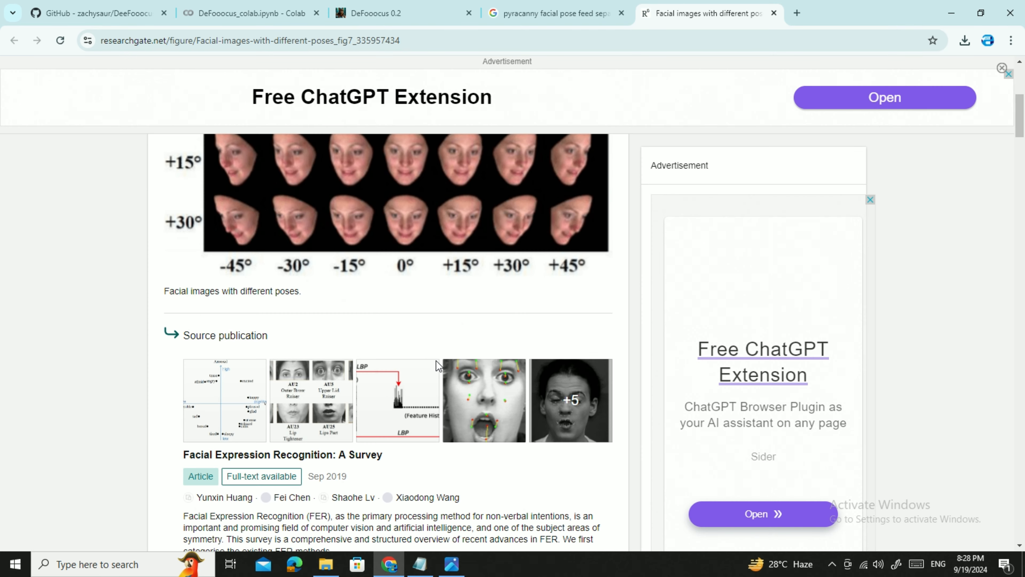
{"action": "scroll", "coordinate": [437, 365], "scroll_direction": "up", "scroll_amount": 8}
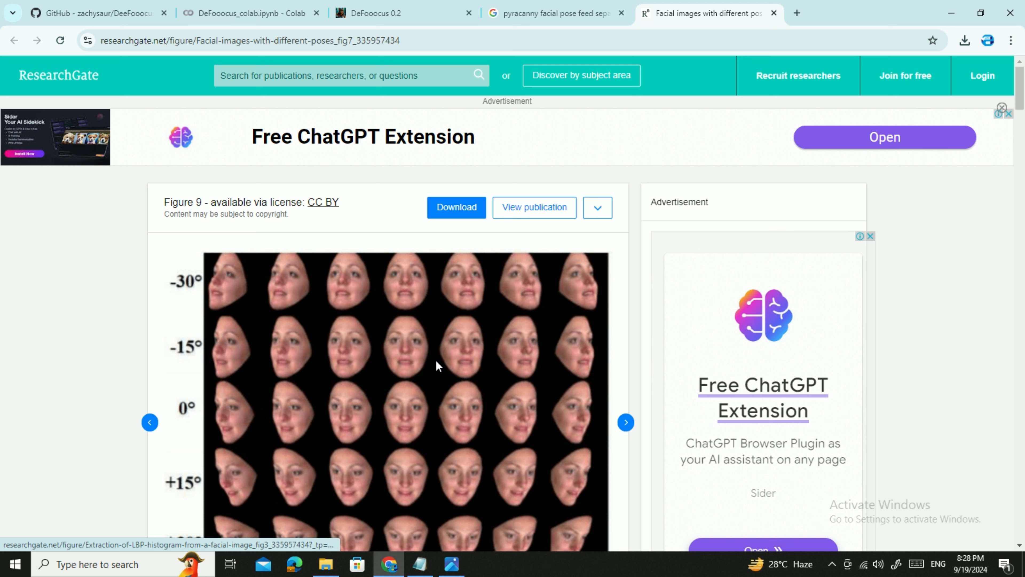
Open the full-size face pose figure from ResearchGate and save it as Facial-images-with-different-poses.ppm in Downloads
{"action": "left_click", "coordinate": [441, 203]}
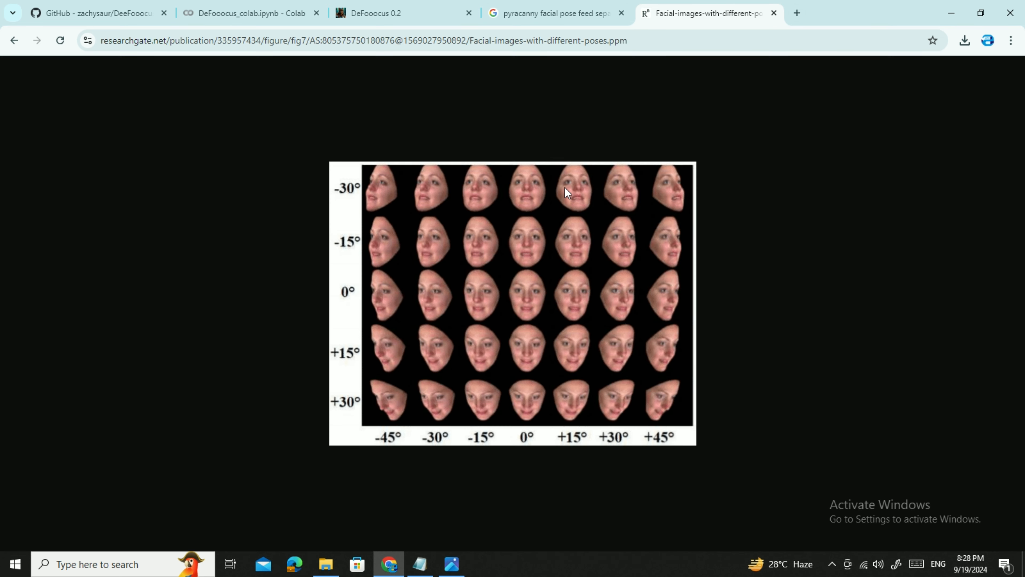
{"action": "right_click", "coordinate": [549, 215]}
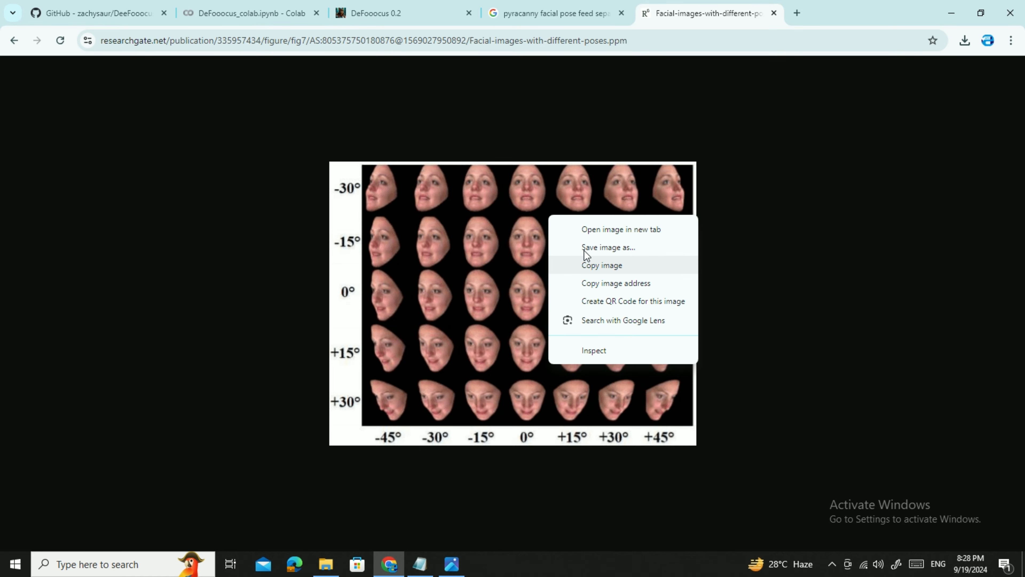
{"action": "left_click", "coordinate": [606, 247]}
{"action": "left_click", "coordinate": [545, 519]}
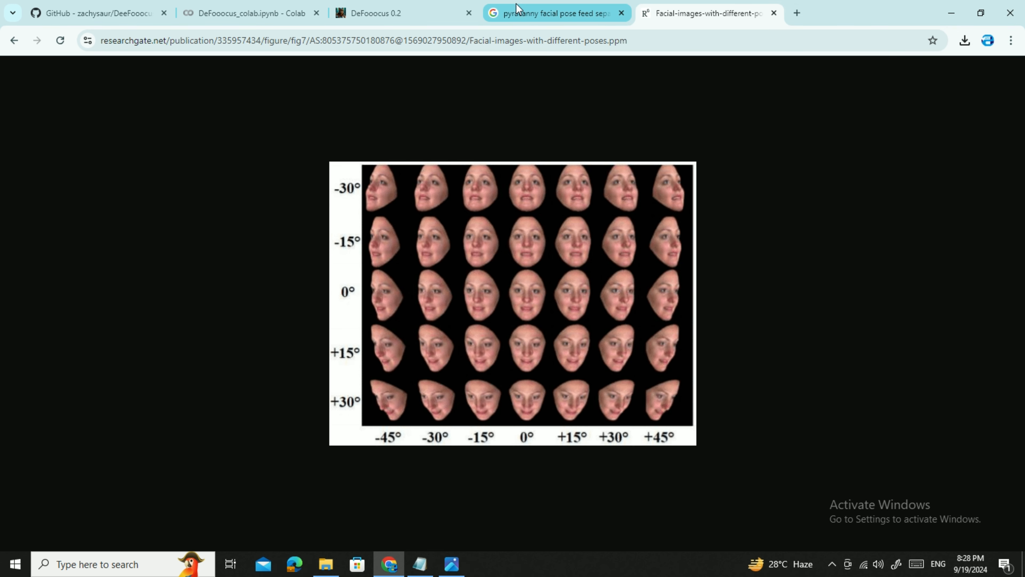
Switch to Photopea inside DeFooocus, close the blank image.psd, and open Facial-images-with-different-poses.ppm from Downloads
{"action": "left_click", "coordinate": [403, 13]}
{"action": "left_click", "coordinate": [114, 83]}
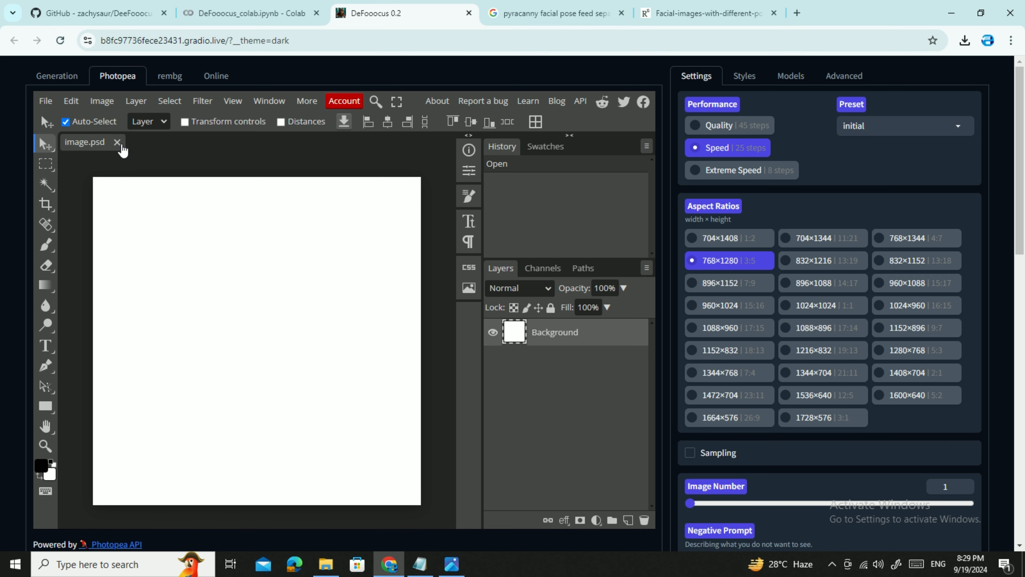
{"action": "left_click", "coordinate": [117, 142]}
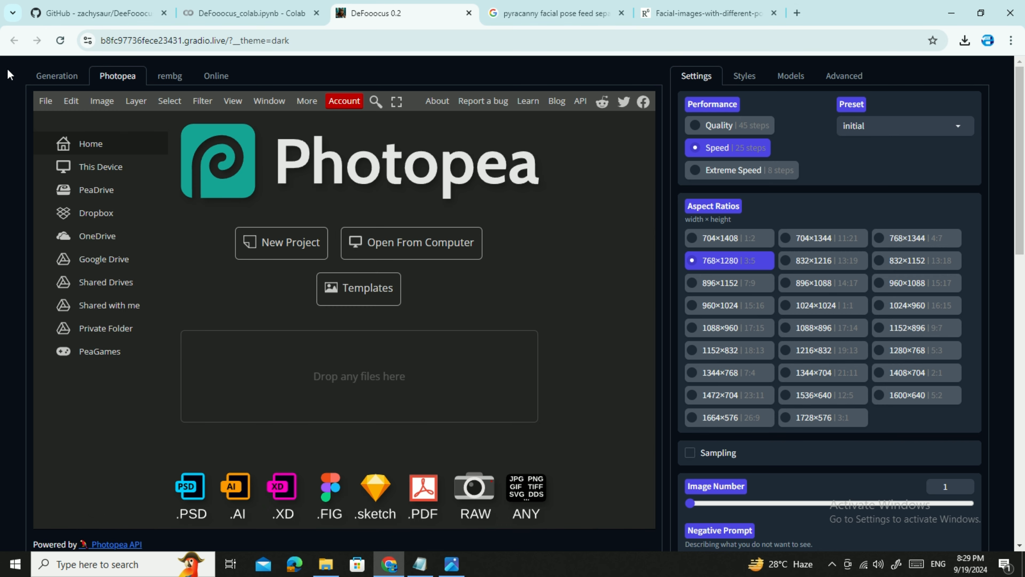
{"action": "left_click", "coordinate": [45, 101]}
{"action": "left_click", "coordinate": [69, 139]}
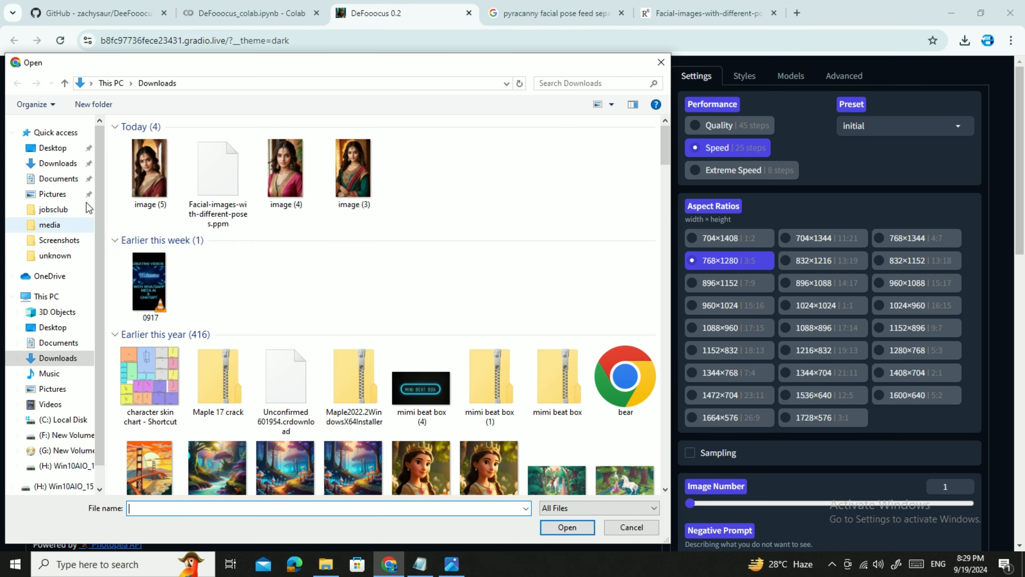
{"action": "left_click", "coordinate": [210, 173]}
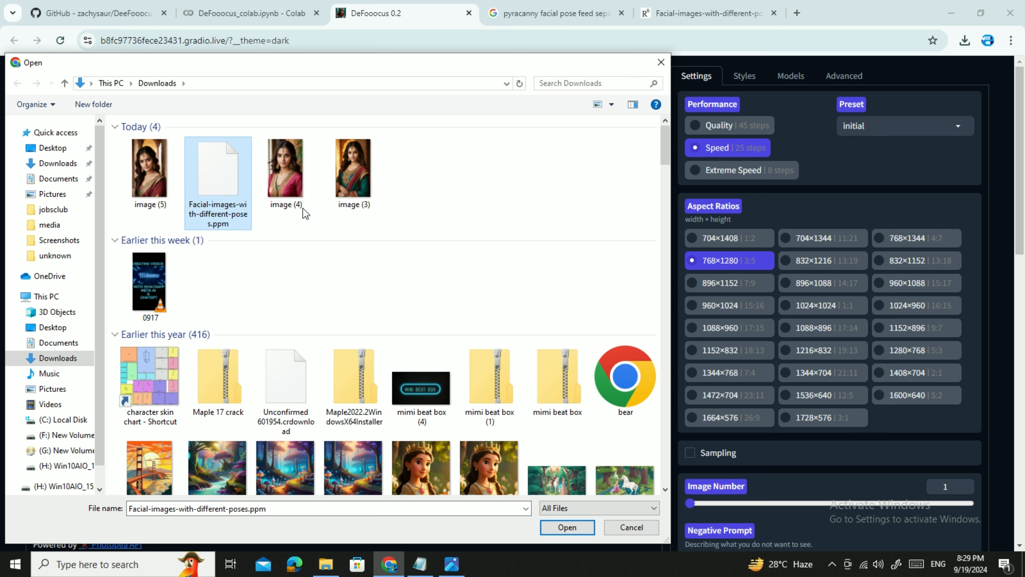
{"action": "double_click", "coordinate": [218, 187]}
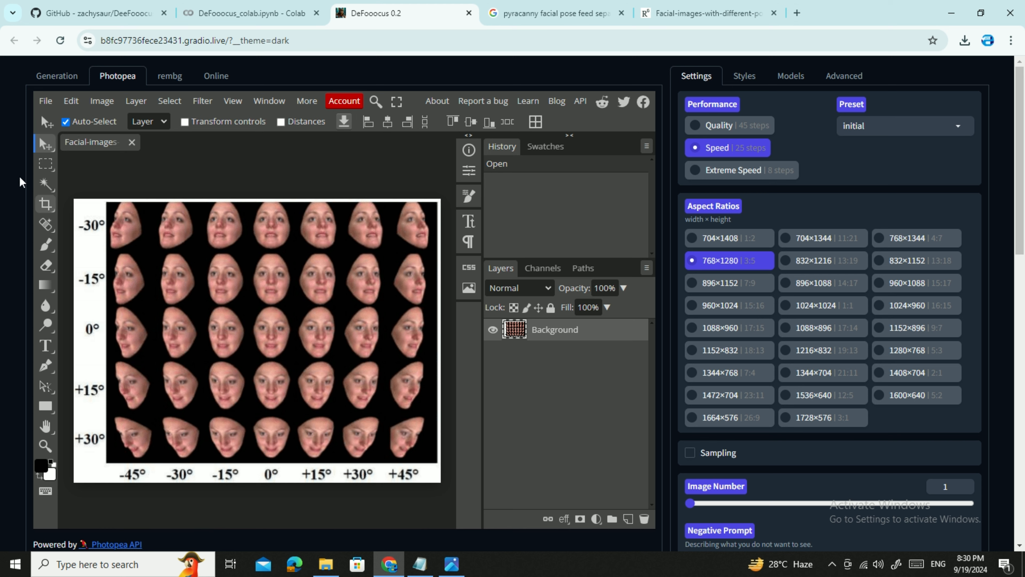
Select the face at −30° and −45° with a rectangular selection of about 62 × 80 pixels and copy it
{"action": "left_click", "coordinate": [46, 166]}
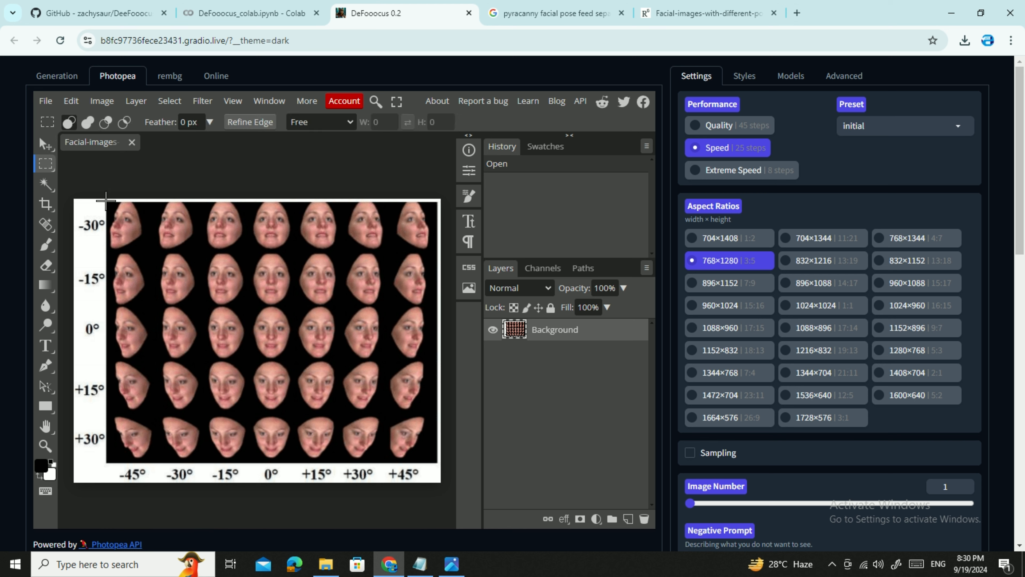
{"action": "left_click_drag", "start_coordinate": [106, 200], "coordinate": [163, 260]}
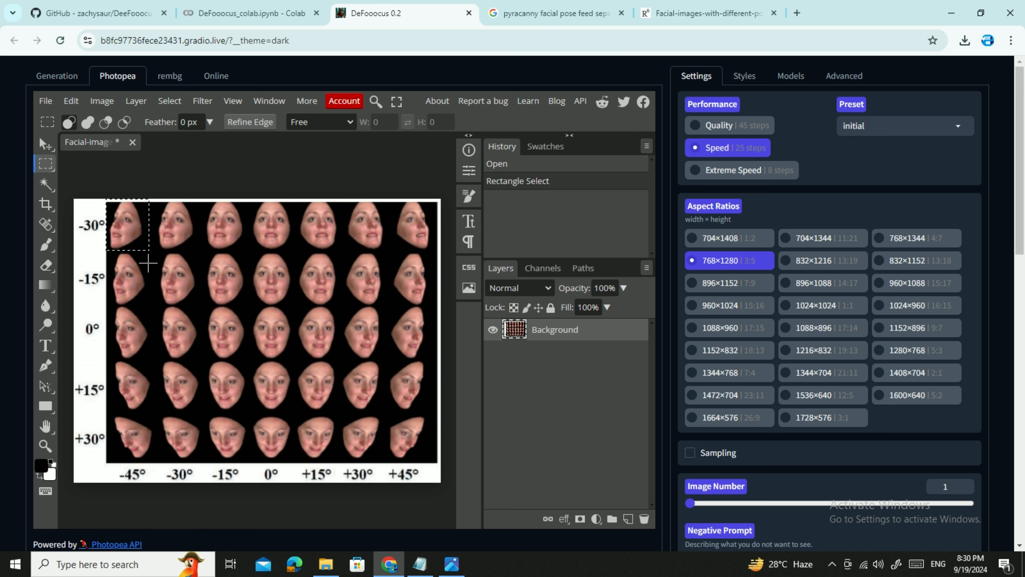
{"action": "left_click", "coordinate": [104, 200]}
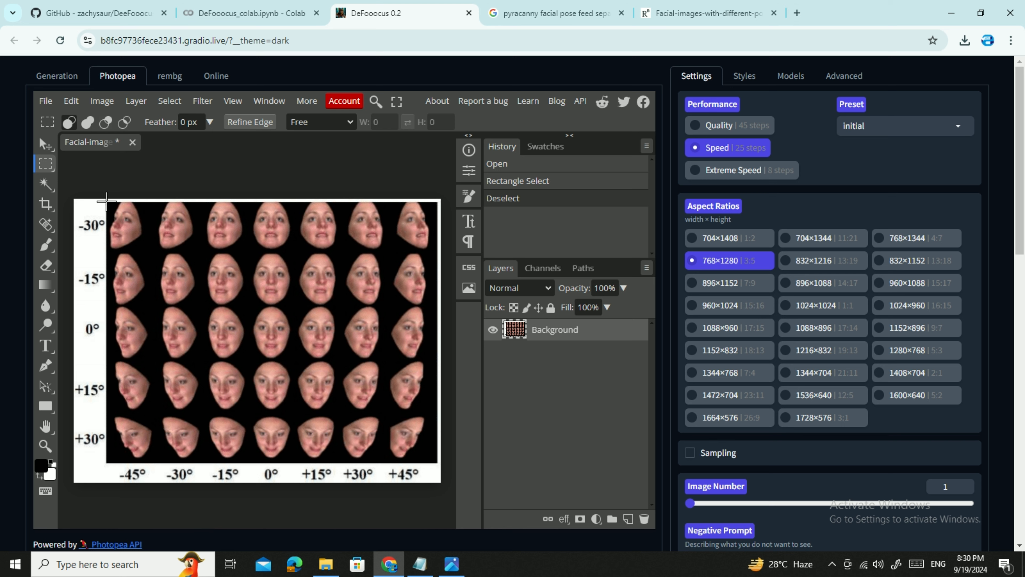
{"action": "left_click_drag", "start_coordinate": [107, 200], "coordinate": [146, 250]}
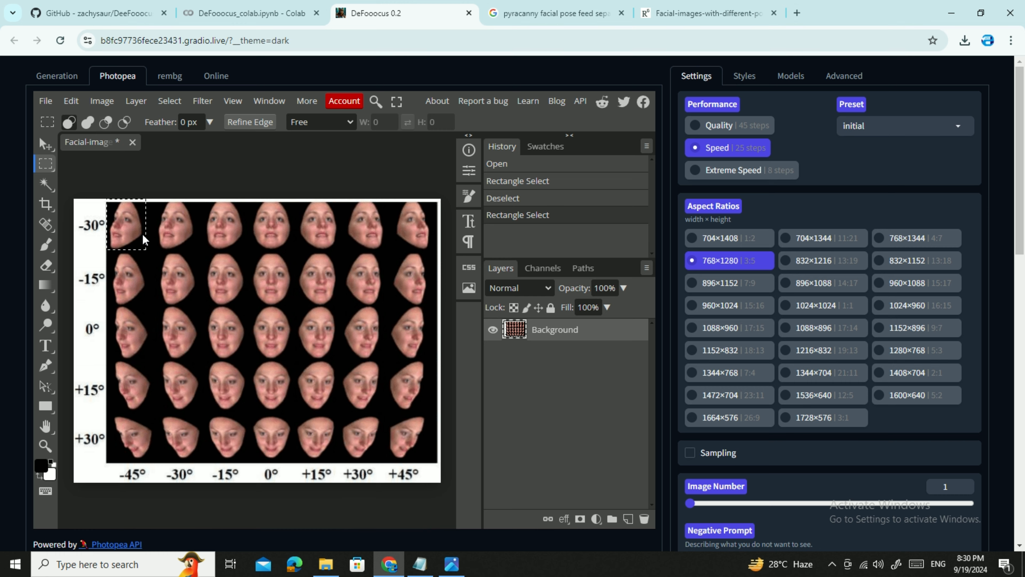
Create a new Photopea project of 62 × 80 pixels with a white background and paste the copied face into it
{"action": "key", "text": "ctrl+n"}
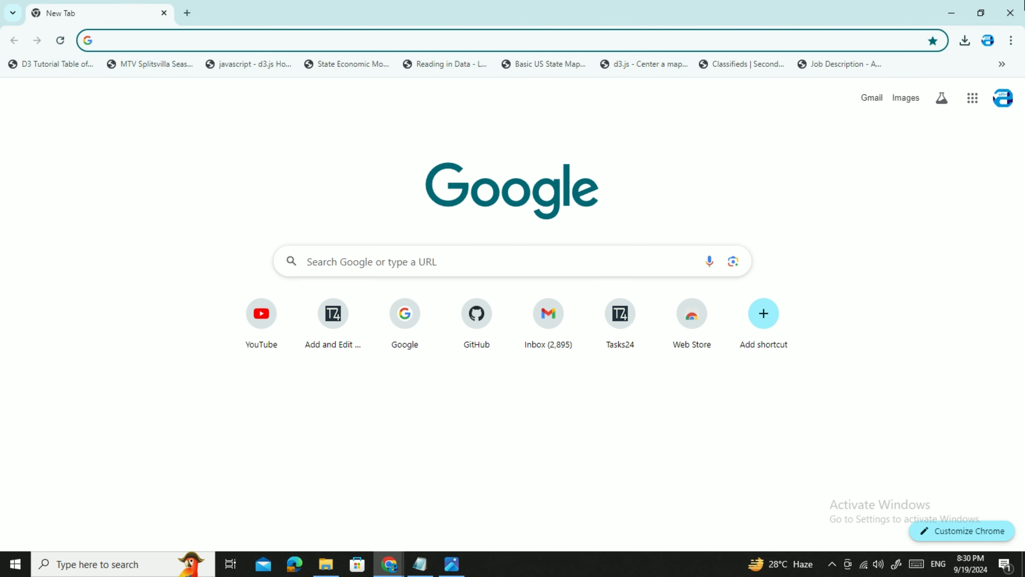
{"action": "left_click", "coordinate": [1010, 12]}
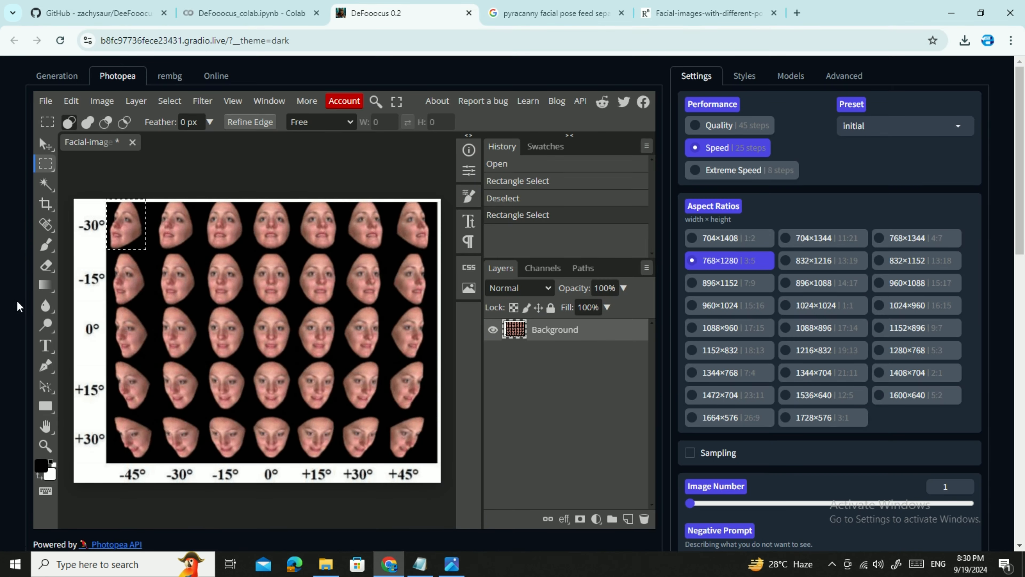
{"action": "left_click", "coordinate": [48, 102]}
{"action": "left_click", "coordinate": [65, 119]}
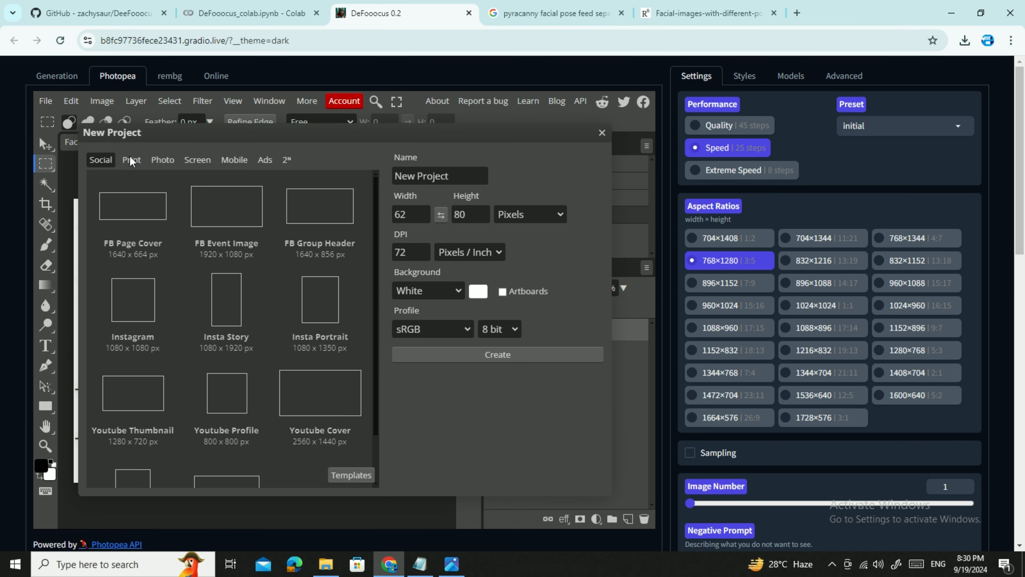
{"action": "left_click", "coordinate": [492, 354]}
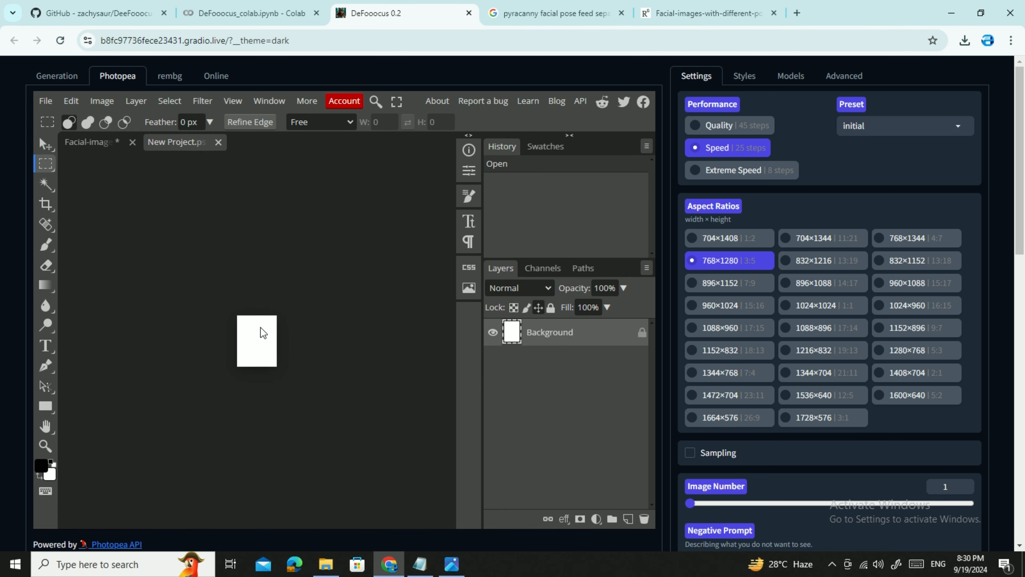
{"action": "key", "text": "ctrl+v"}
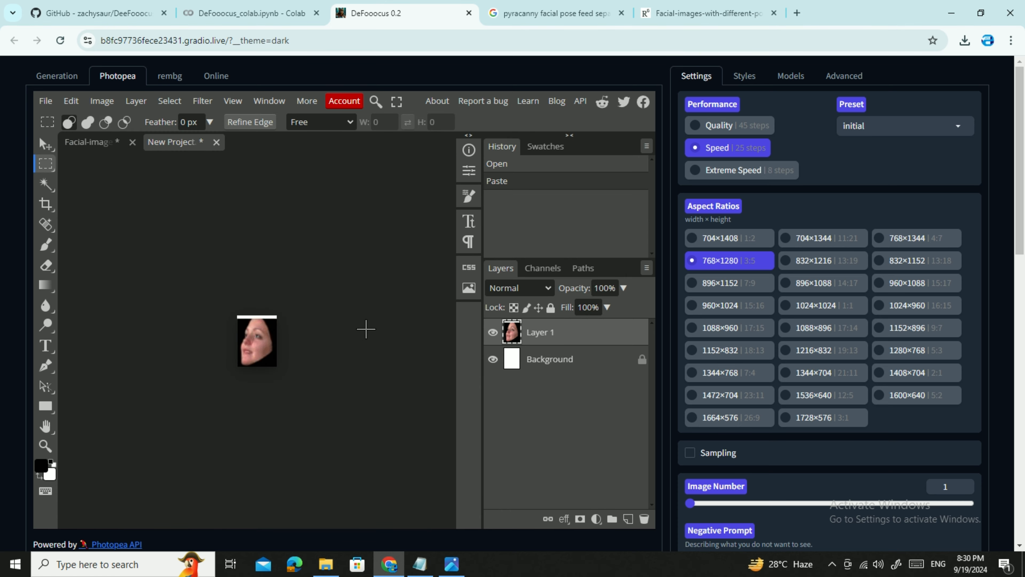
Enlarge the new project's canvas to 500 × 500 pixels, keeping the anchor at the centre
{"action": "scroll", "coordinate": [366, 329], "scroll_direction": "down", "scroll_amount": 2}
{"action": "scroll", "coordinate": [244, 348], "scroll_direction": "up", "scroll_amount": 2}
{"action": "left_click", "coordinate": [103, 101]}
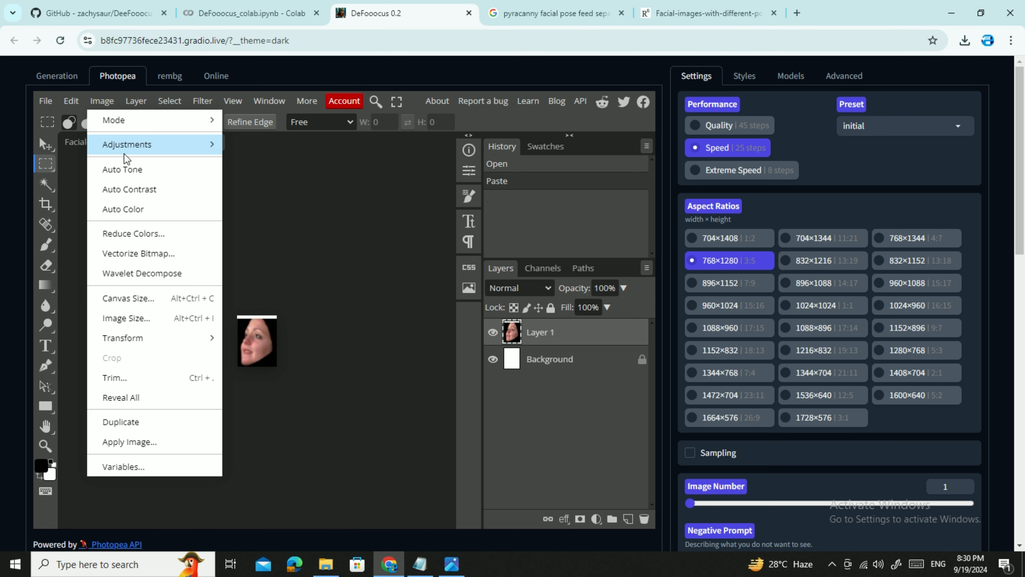
{"action": "mouse_move", "coordinate": [125, 153]}
{"action": "left_click", "coordinate": [129, 298]}
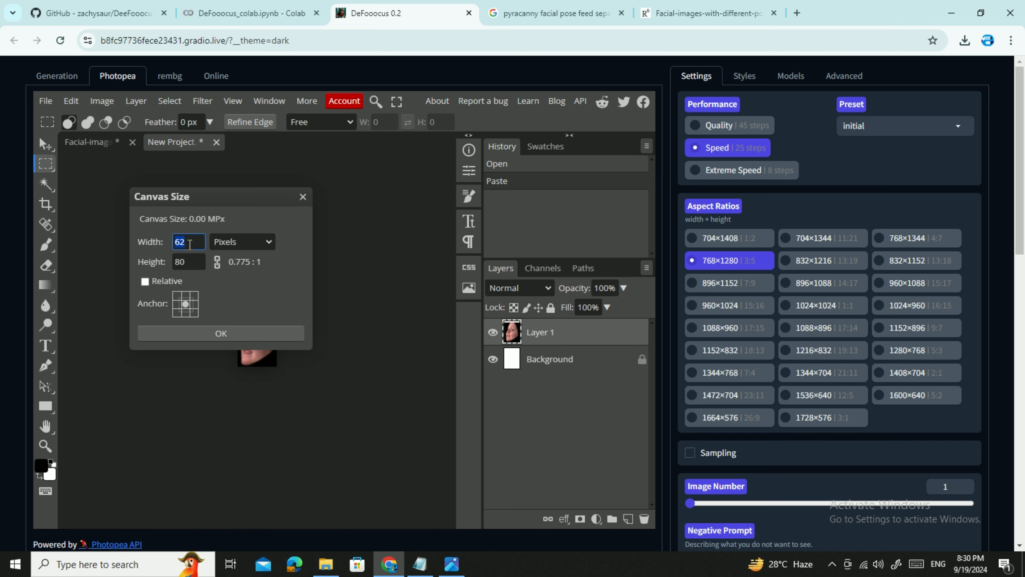
{"action": "key", "text": "Tab"}
{"action": "key", "text": "Tab"}
{"action": "left_click", "coordinate": [218, 334]}
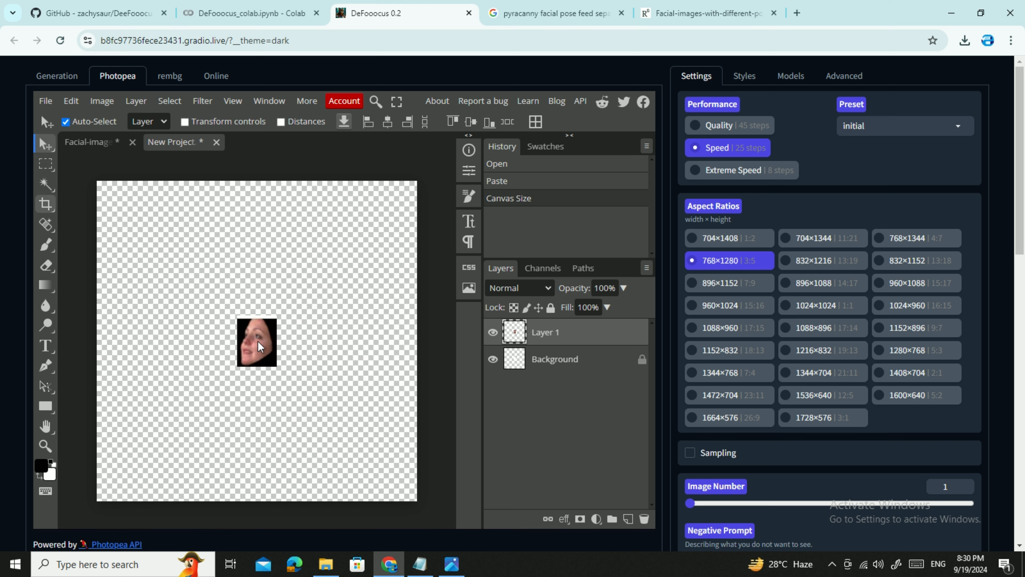
Turn on transform controls, scale the pasted face layer to about 264%, and place it near the canvas centre
{"action": "left_click_drag", "start_coordinate": [255, 347], "coordinate": [168, 237]}
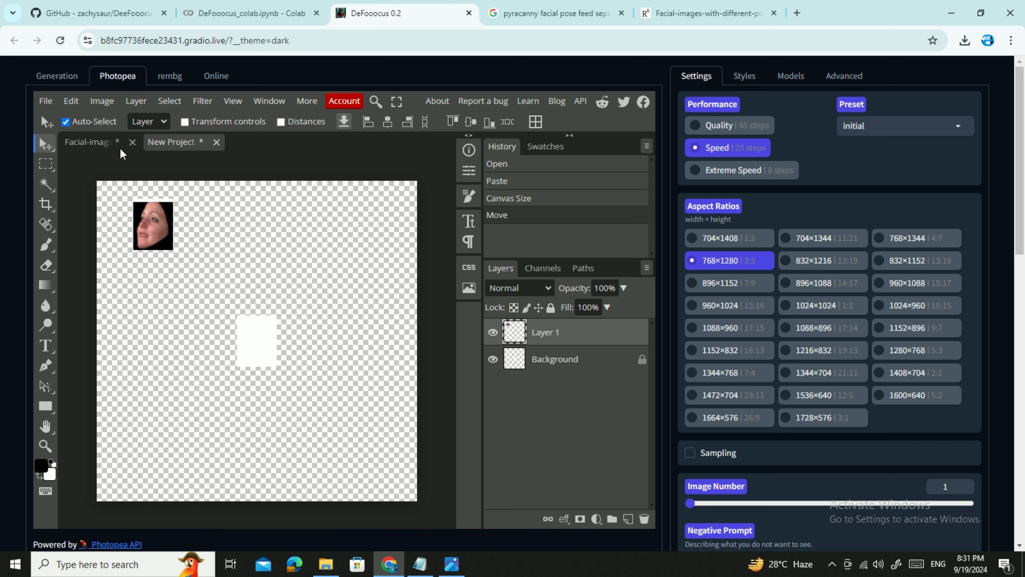
{"action": "left_click", "coordinate": [182, 121]}
{"action": "left_click_drag", "start_coordinate": [173, 250], "coordinate": [241, 334]}
{"action": "left_click_drag", "start_coordinate": [220, 279], "coordinate": [282, 340]}
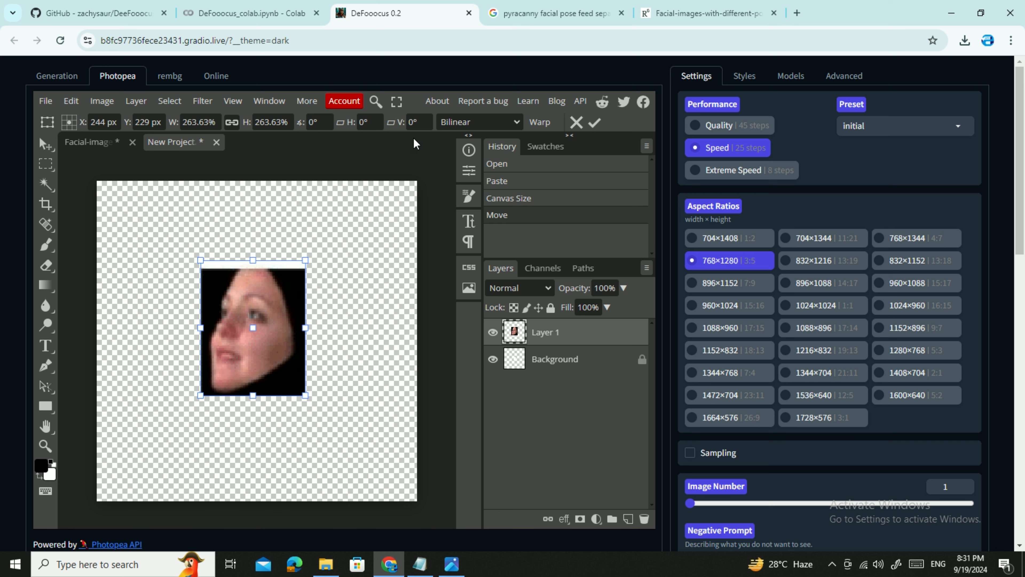
{"action": "left_click", "coordinate": [596, 123]}
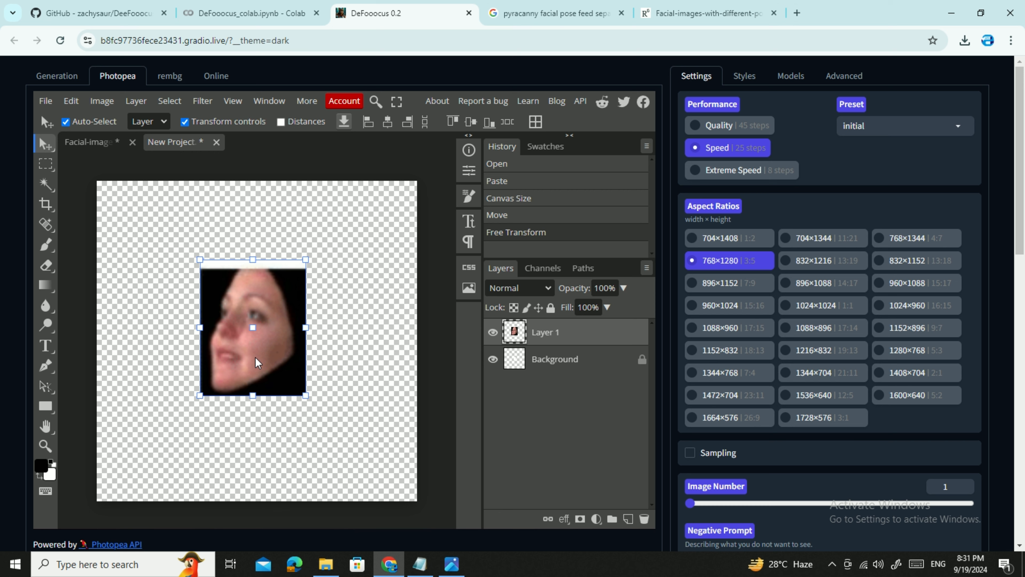
Reduce the project's canvas to 150 × 150 pixels around the enlarged face, anchored at the centre
{"action": "left_click", "coordinate": [104, 102]}
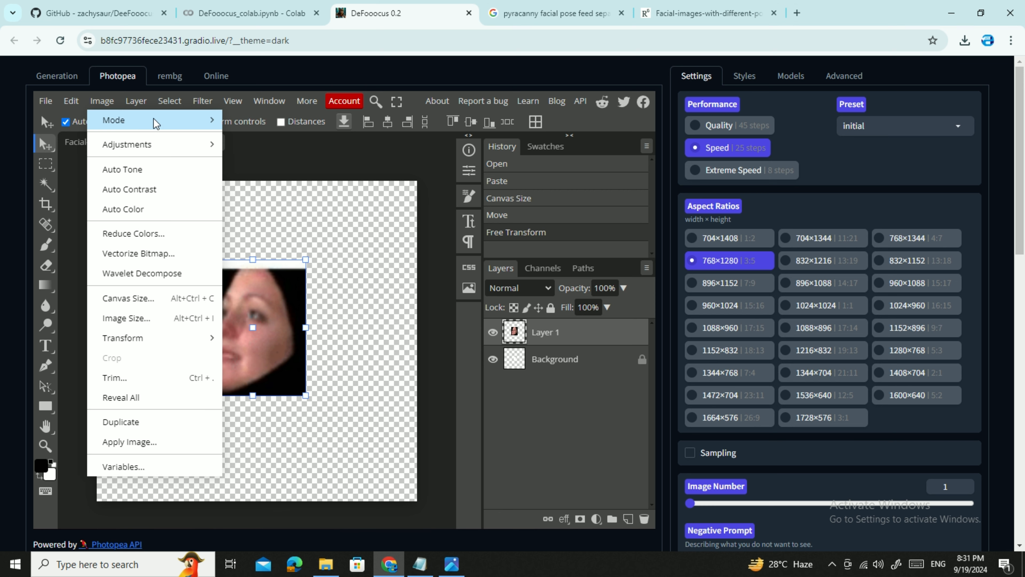
{"action": "mouse_move", "coordinate": [204, 150]}
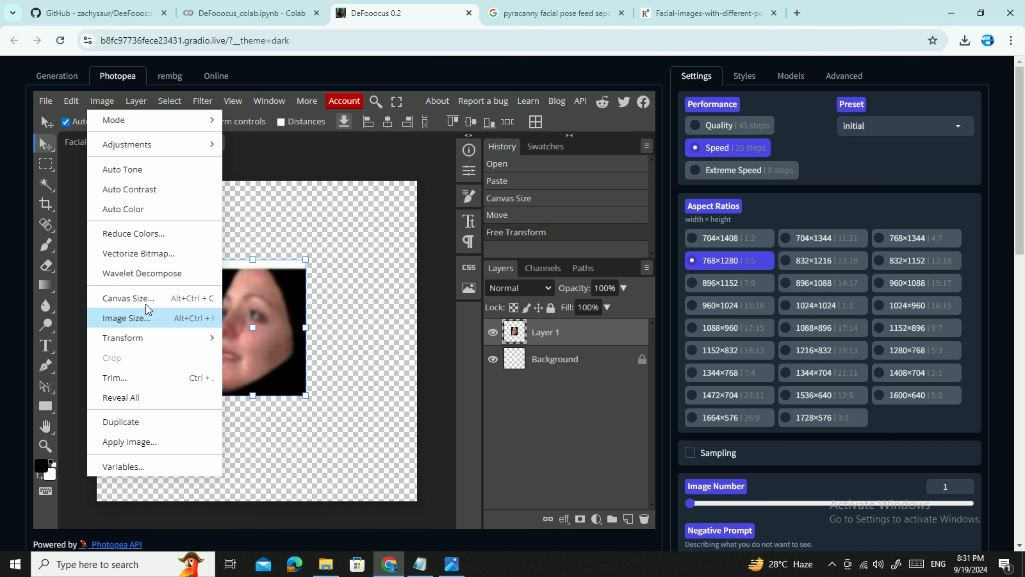
{"action": "left_click", "coordinate": [145, 301]}
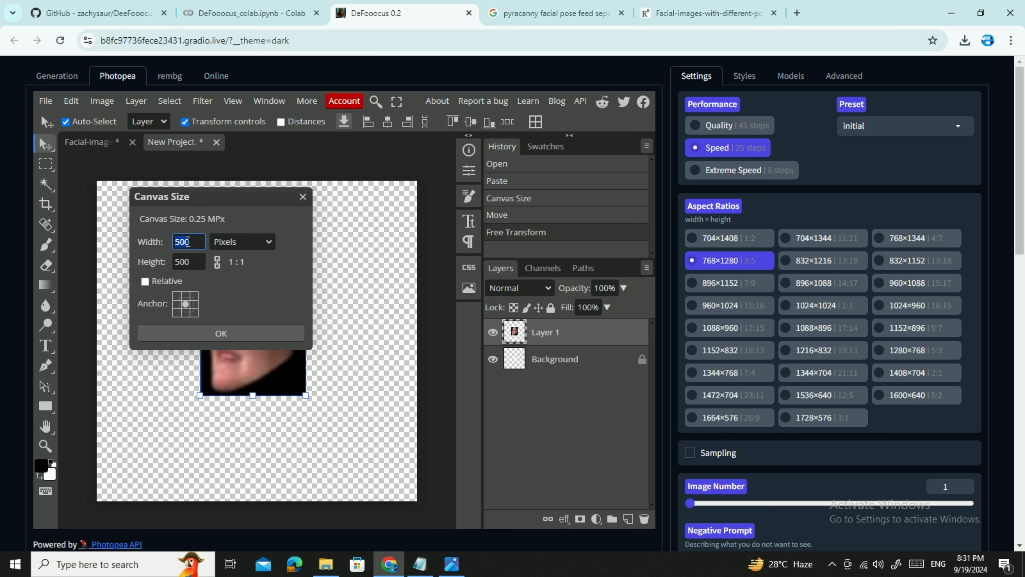
{"action": "type", "text": "150"}
{"action": "key", "text": "Tab"}
{"action": "key", "text": "Tab"}
{"action": "type", "text": "1"}
{"action": "left_click", "coordinate": [248, 328]}
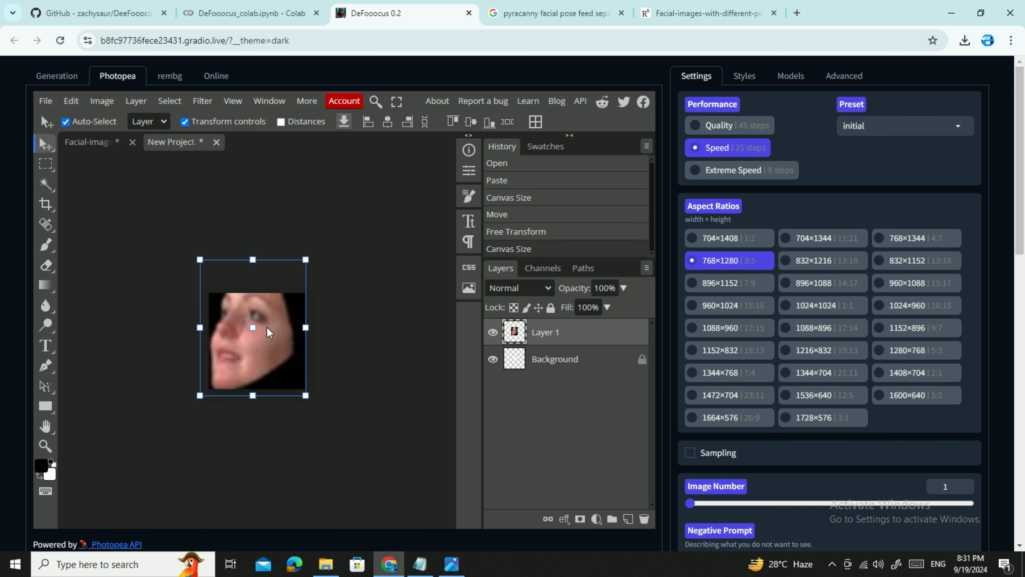
Scale the face layer to about 73% and centre it within the 150 × 150 canvas
{"action": "left_click_drag", "start_coordinate": [268, 338], "coordinate": [272, 358]}
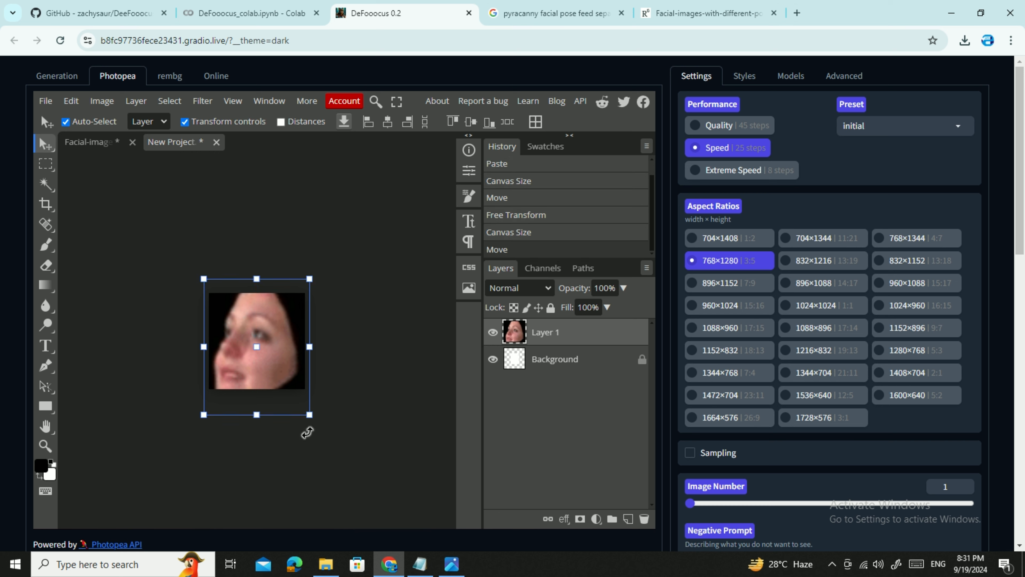
{"action": "left_click_drag", "start_coordinate": [310, 416], "coordinate": [300, 397]}
{"action": "left_click_drag", "start_coordinate": [284, 342], "coordinate": [280, 337]}
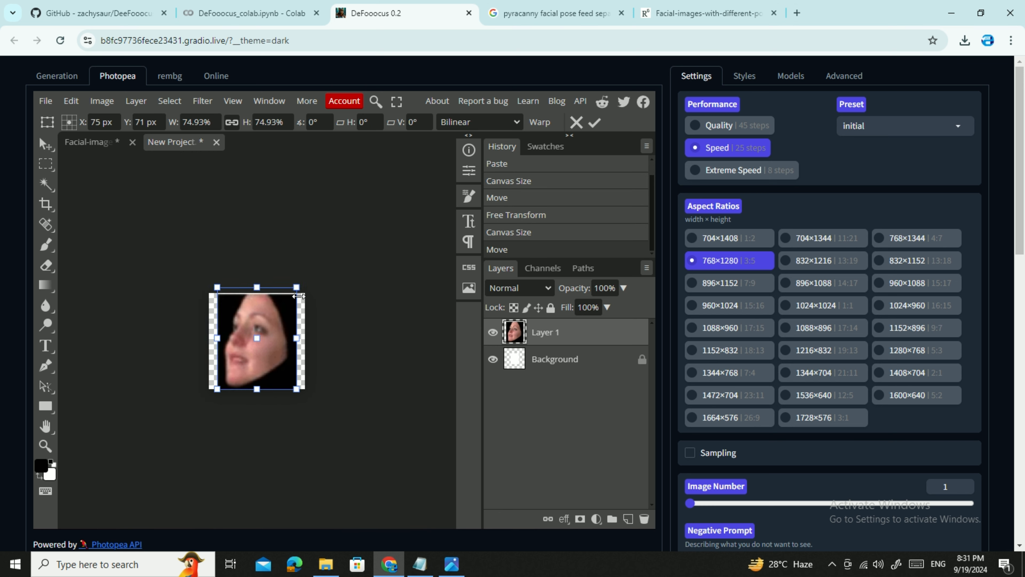
{"action": "left_click_drag", "start_coordinate": [296, 286], "coordinate": [294, 288]}
{"action": "left_click_drag", "start_coordinate": [277, 358], "coordinate": [280, 356]}
{"action": "key", "text": "Up"}
{"action": "key", "text": "Up"}
{"action": "key", "text": "Up"}
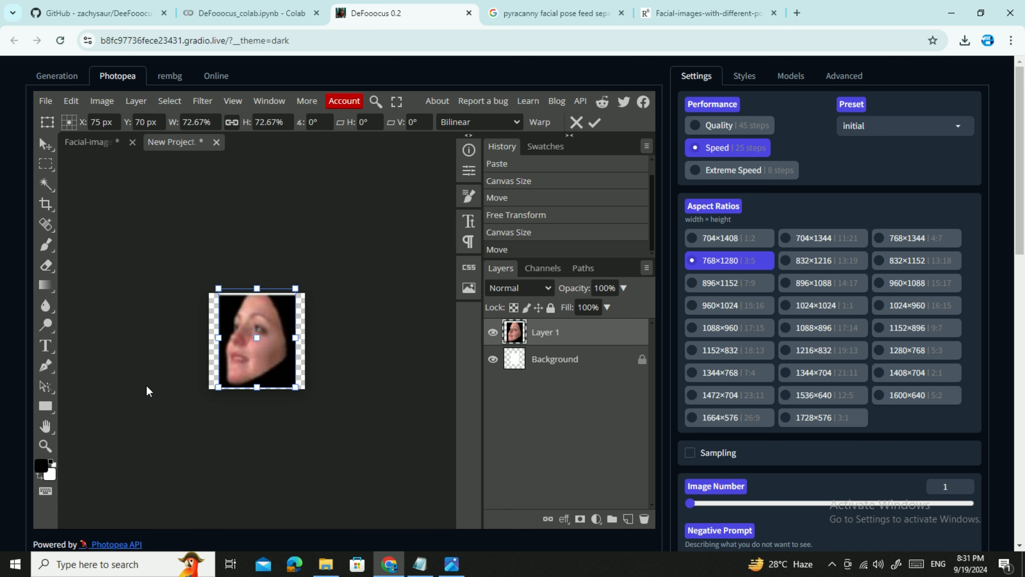
{"action": "key", "text": "Down"}
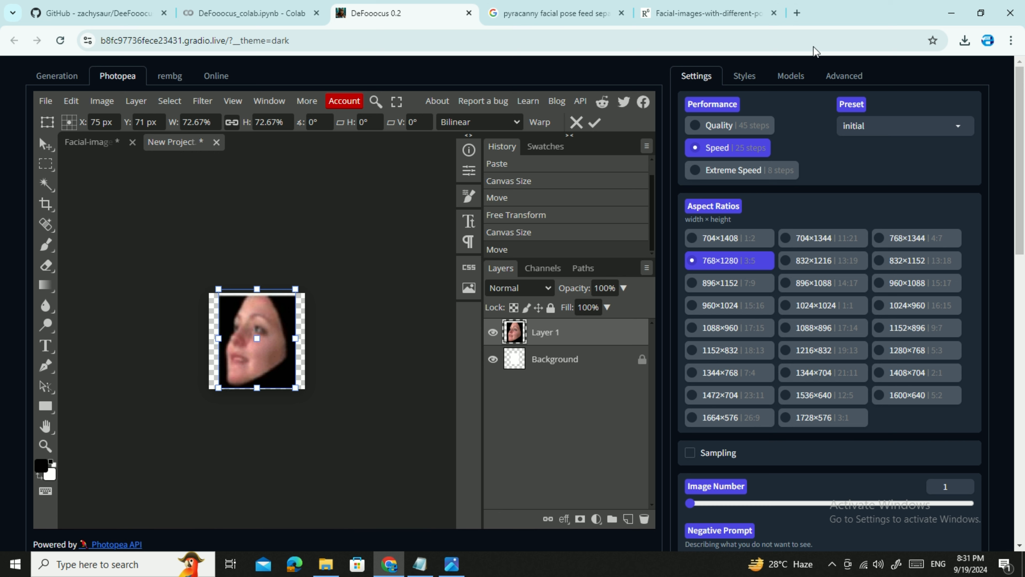
{"action": "left_click", "coordinate": [595, 122]}
Export the face project as a JPG named aaa
{"action": "left_click", "coordinate": [46, 101]}
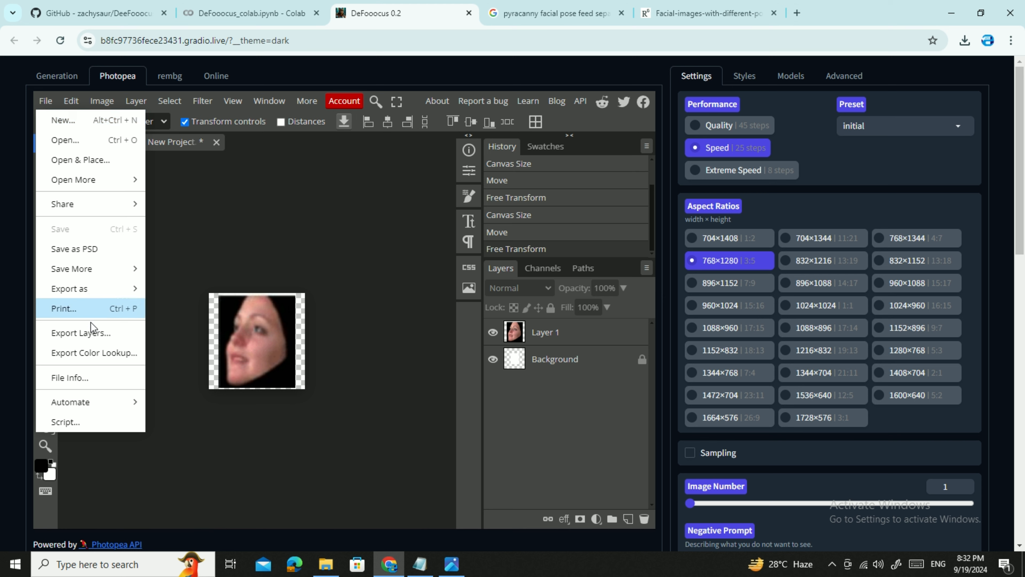
{"action": "mouse_move", "coordinate": [86, 294]}
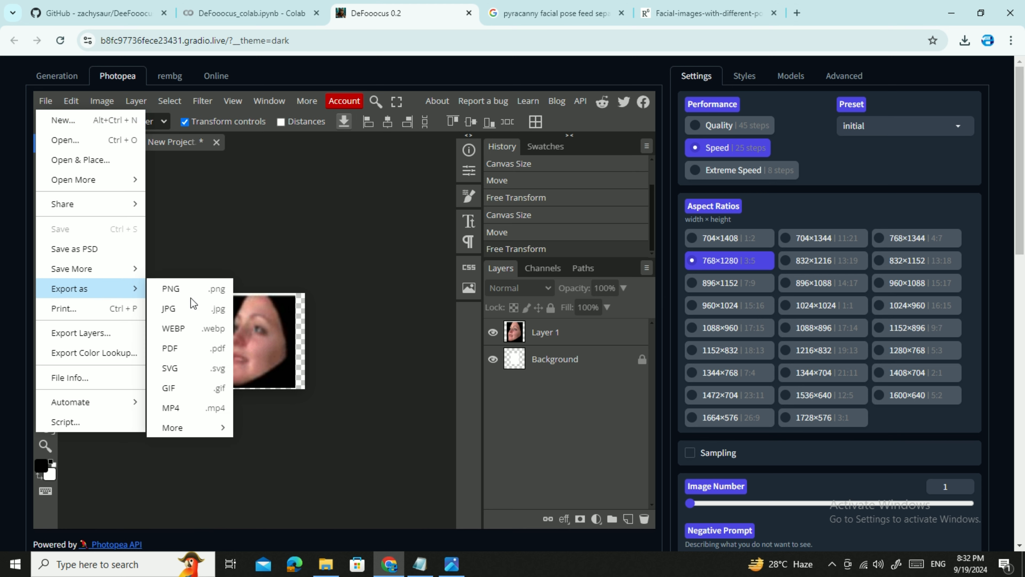
{"action": "left_click", "coordinate": [179, 308]}
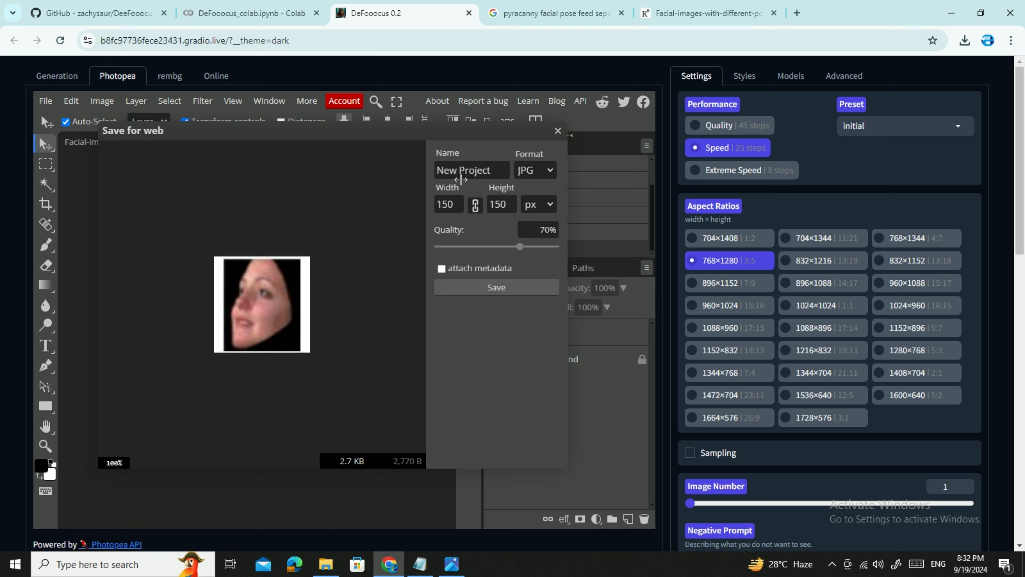
{"action": "left_click", "coordinate": [460, 170]}
{"action": "left_click_drag", "start_coordinate": [499, 170], "coordinate": [415, 168]}
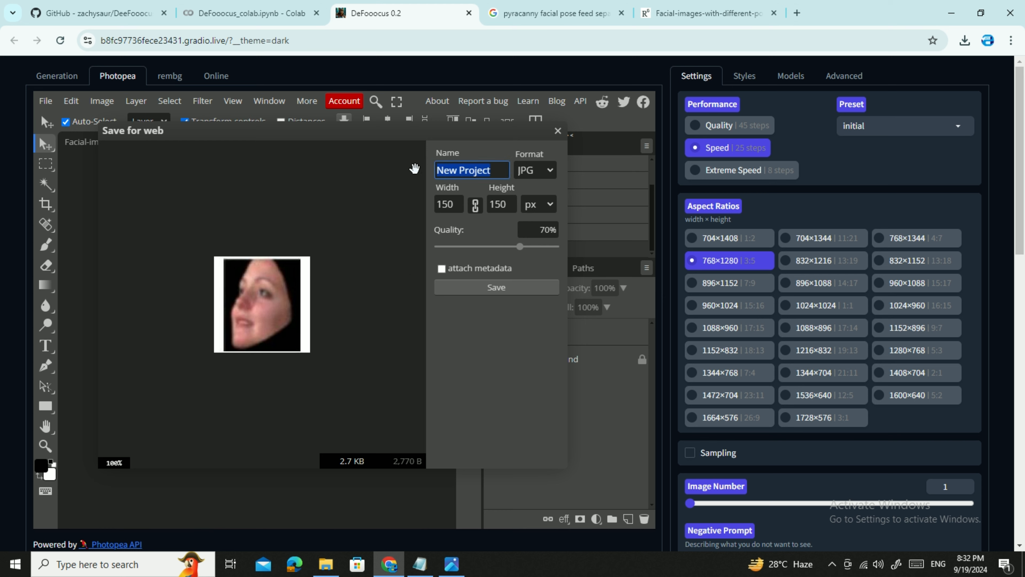
{"action": "type", "text": "aaa"}
{"action": "left_click", "coordinate": [518, 288]}
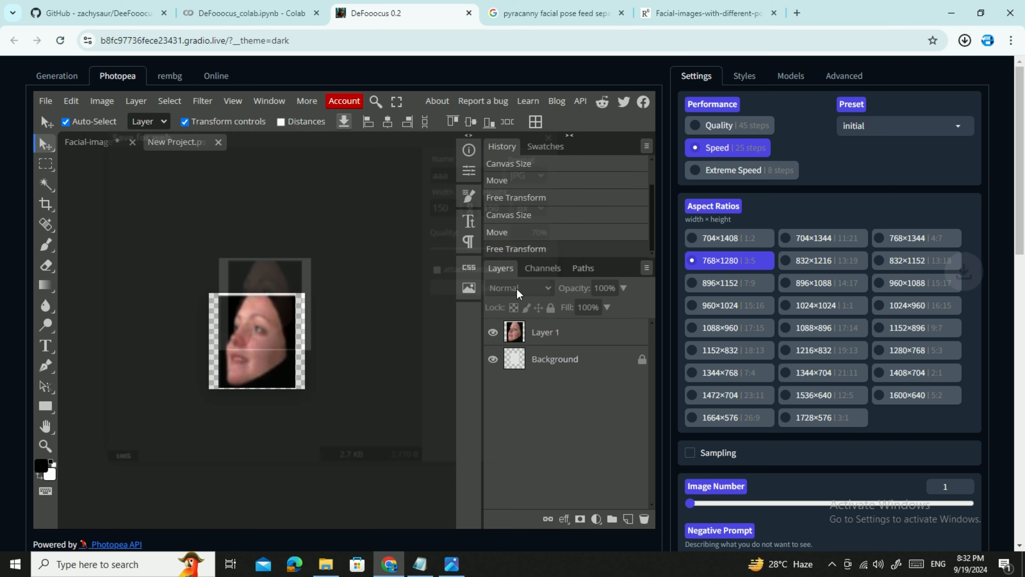
Return to image generation, load the aaa face image into the empty second image prompt slot and set it to PyraCanny
{"action": "left_click", "coordinate": [99, 12]}
{"action": "left_click", "coordinate": [210, 12]}
{"action": "left_click", "coordinate": [373, 12]}
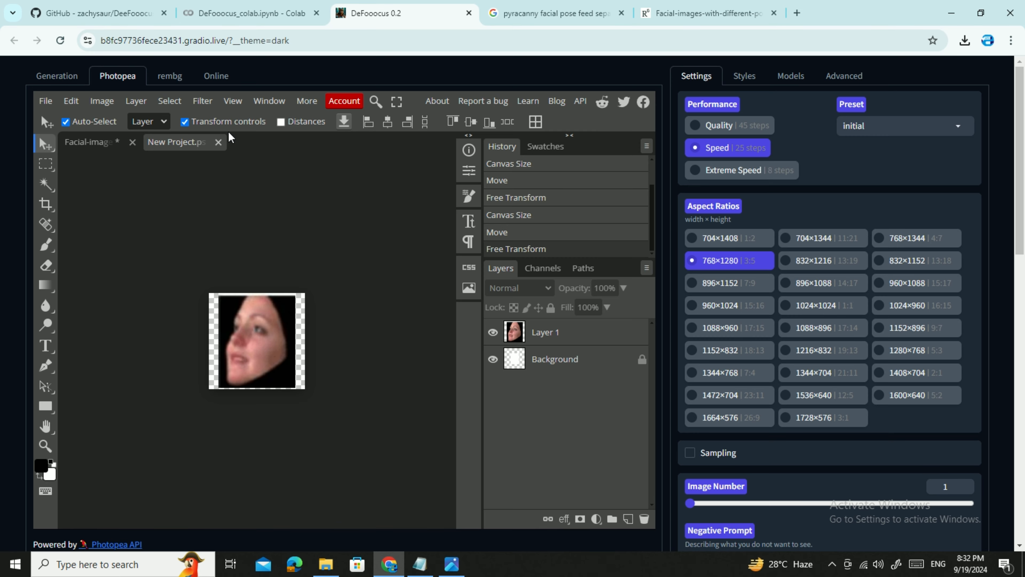
{"action": "left_click", "coordinate": [61, 76]}
{"action": "scroll", "coordinate": [475, 315], "scroll_direction": "down", "scroll_amount": 8}
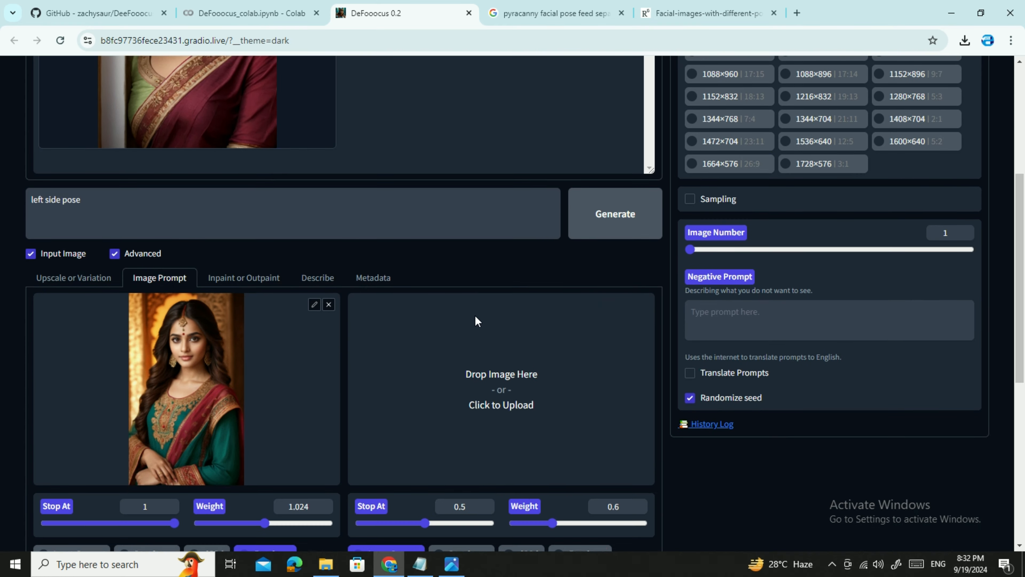
{"action": "left_click", "coordinate": [512, 275]}
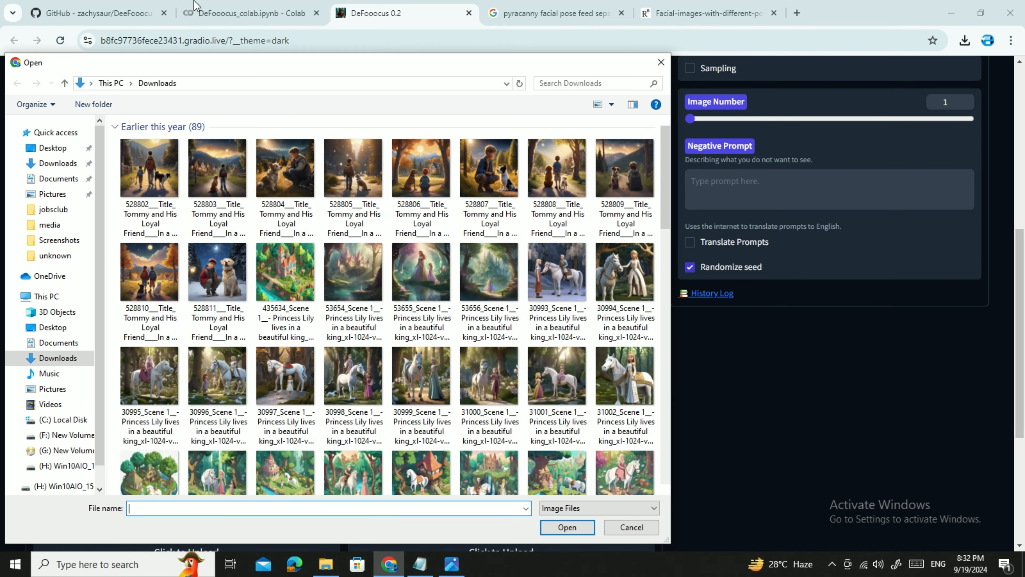
{"action": "double_click", "coordinate": [130, 149]}
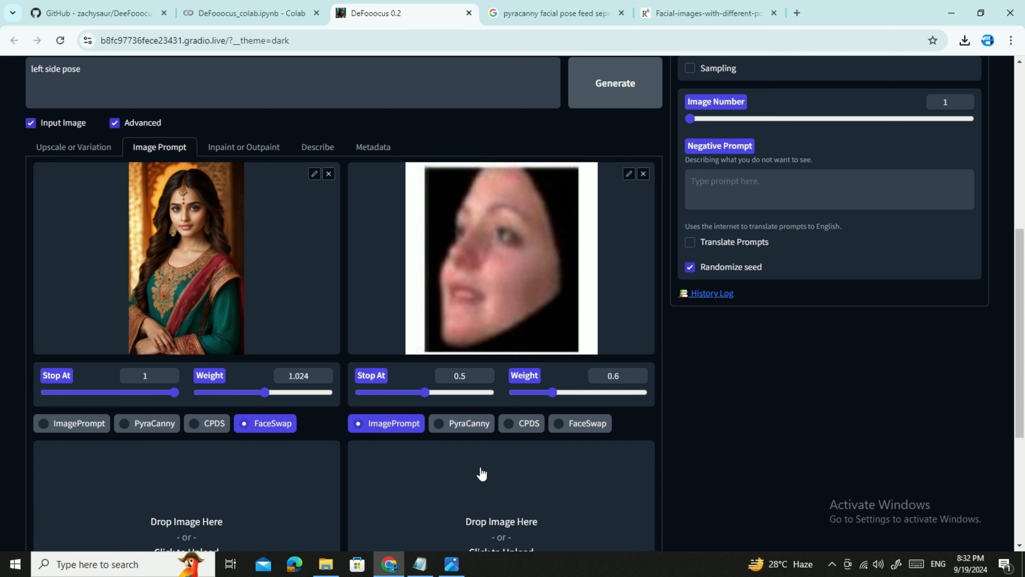
{"action": "left_click", "coordinate": [449, 423]}
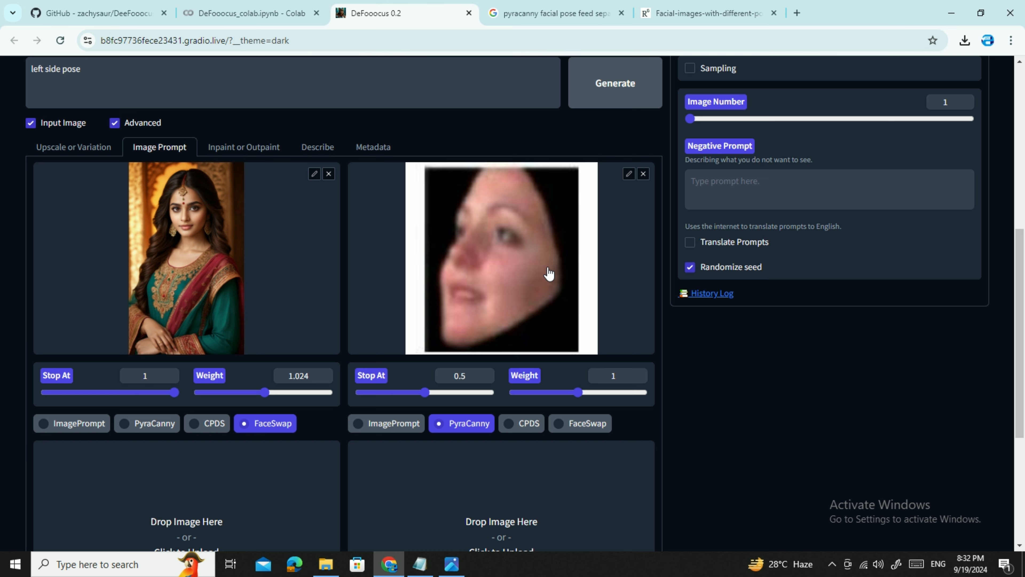
Clear the "left side pose" text from the generation prompt
{"action": "scroll", "coordinate": [624, 479], "scroll_direction": "up", "scroll_amount": 8}
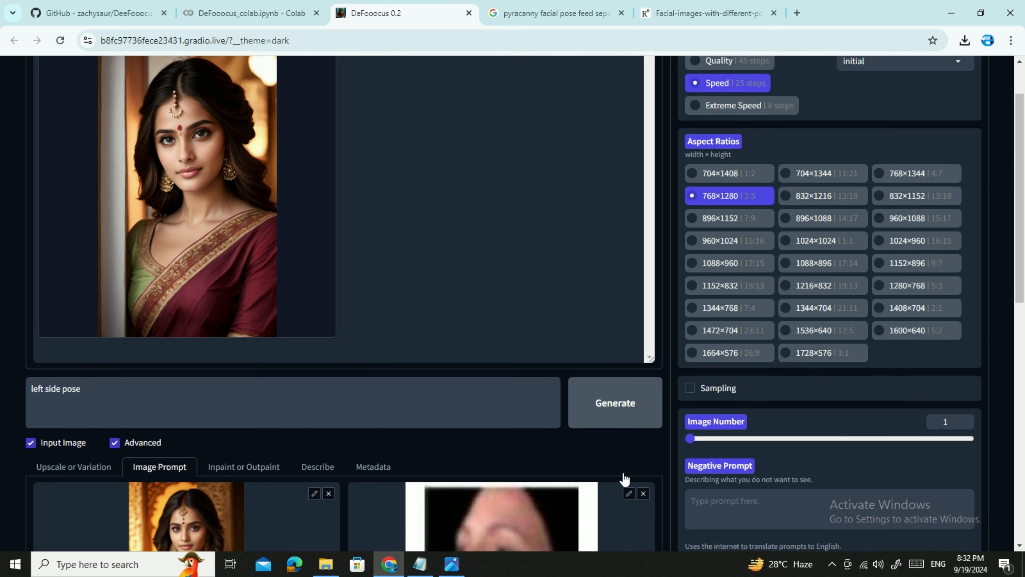
{"action": "scroll", "coordinate": [624, 479], "scroll_direction": "down", "scroll_amount": 6}
{"action": "scroll", "coordinate": [624, 472], "scroll_direction": "up", "scroll_amount": 6}
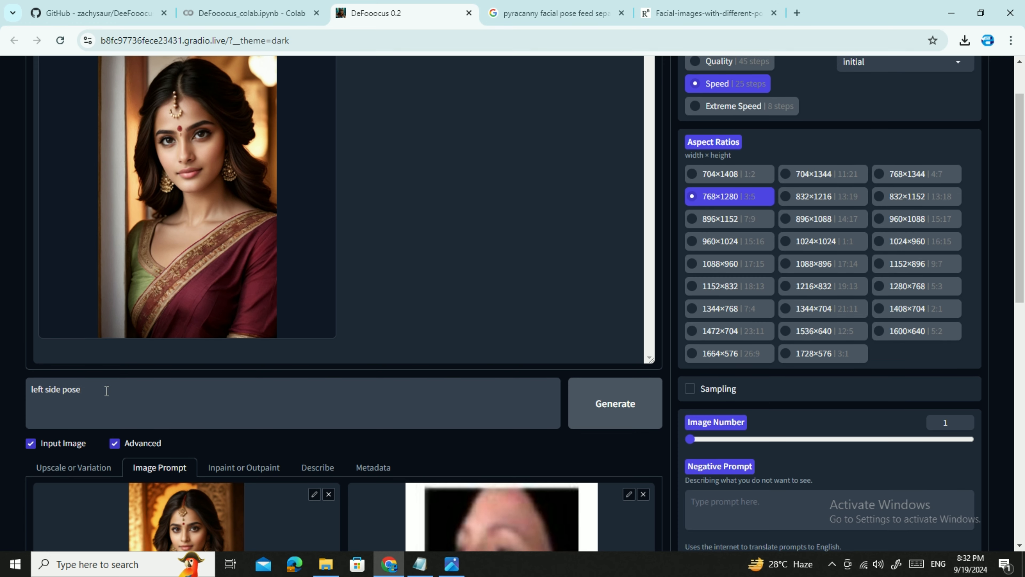
{"action": "key", "text": "BackSpace"}
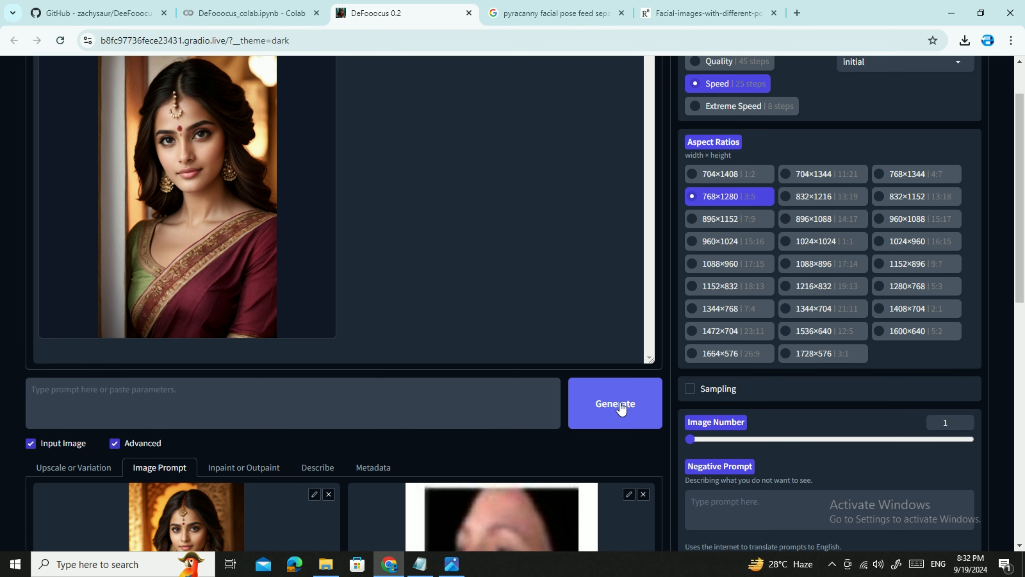
Set the FaceSwap image's Stop At to 0.8 and its Weight to 0.9
{"action": "scroll", "coordinate": [622, 419], "scroll_direction": "down", "scroll_amount": 6}
{"action": "left_click", "coordinate": [150, 441]}
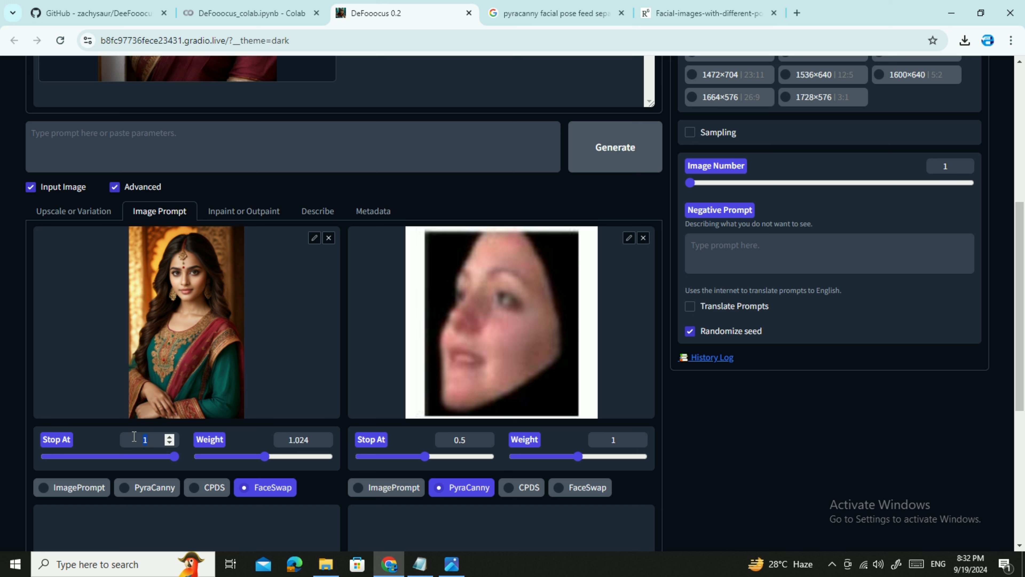
{"action": "type", "text": "0"}
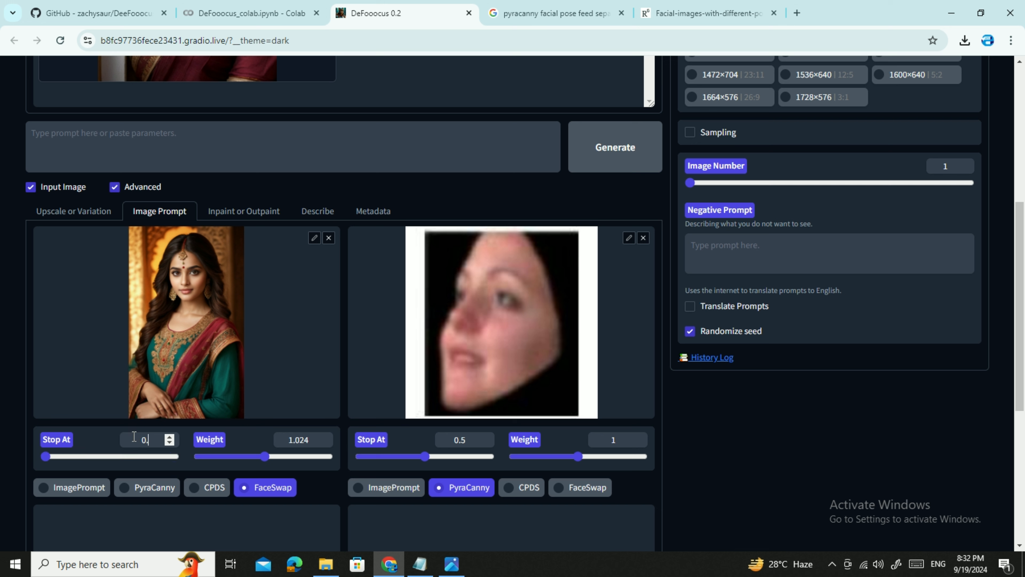
{"action": "type", "text": ".7"}
{"action": "key", "text": "BackSpace"}
{"action": "type", "text": "8"}
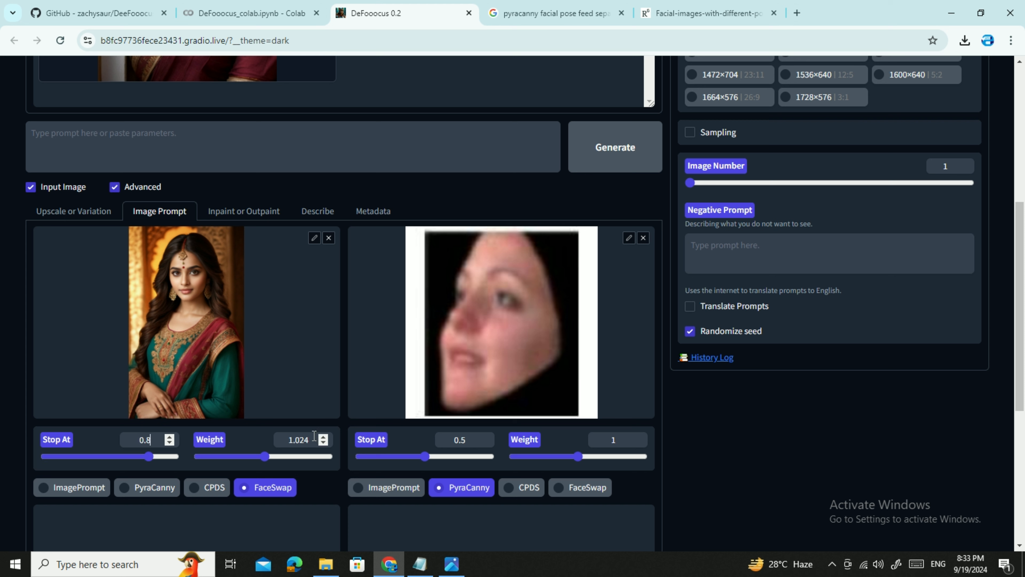
{"action": "left_click_drag", "start_coordinate": [314, 435], "coordinate": [283, 439]}
{"action": "type", "text": "0.8"}
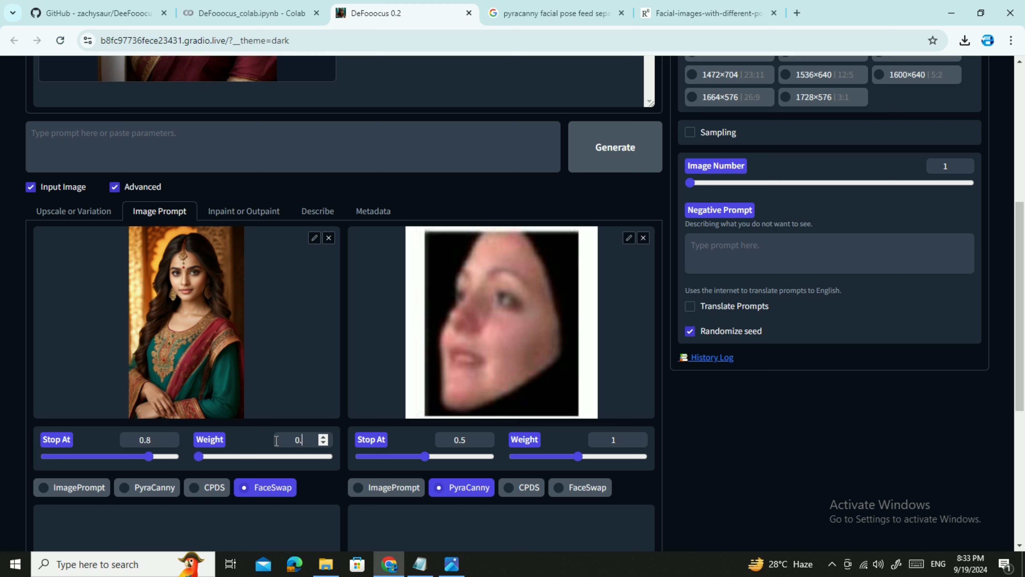
{"action": "scroll", "coordinate": [639, 339], "scroll_direction": "up", "scroll_amount": 8}
{"action": "scroll", "coordinate": [343, 283], "scroll_direction": "down", "scroll_amount": 6}
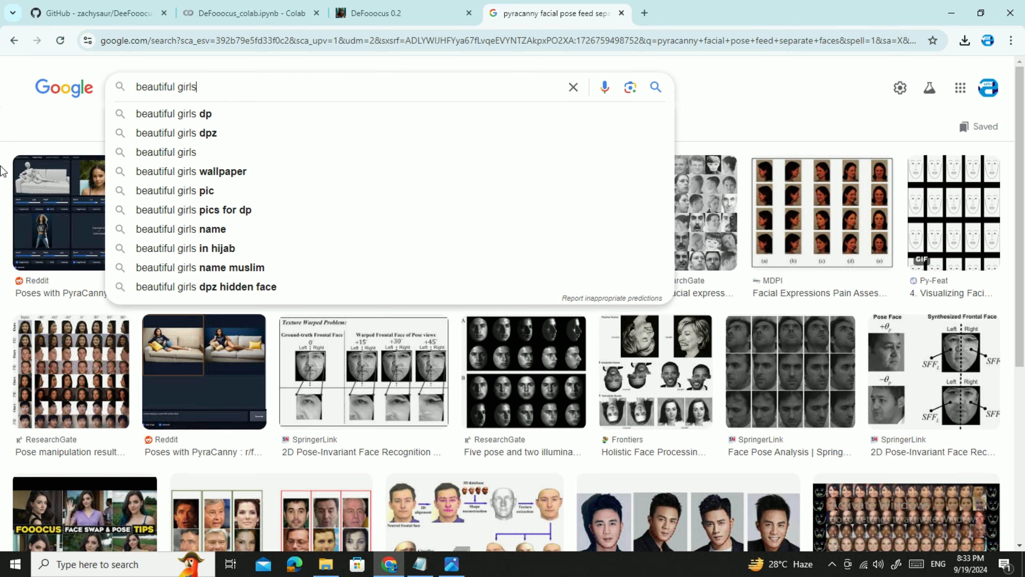
Search Google Images for "beautiful girls", open a portrait from the results and save its image
{"action": "key", "text": "Return"}
{"action": "scroll", "coordinate": [945, 173], "scroll_direction": "down", "scroll_amount": 10}
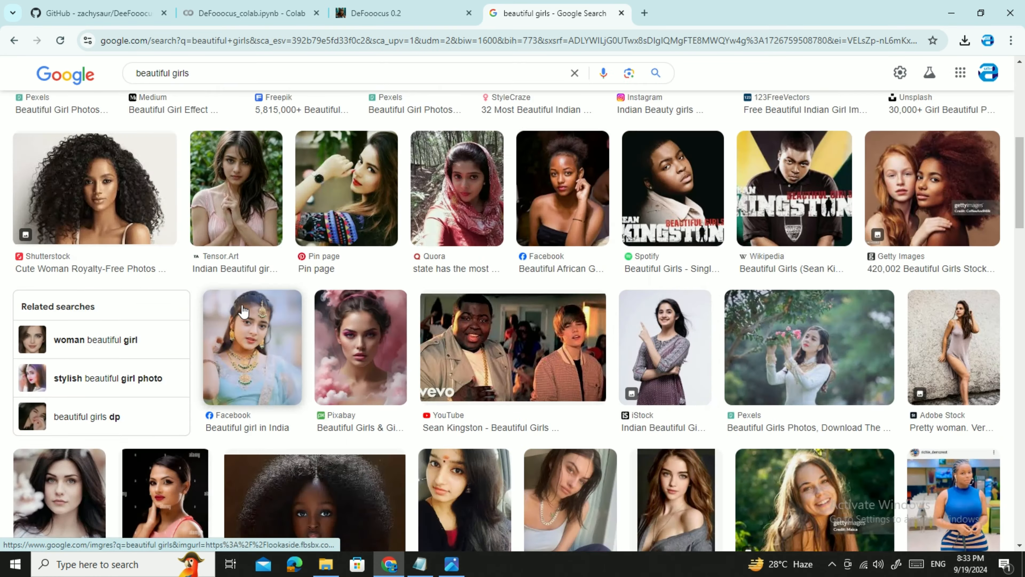
{"action": "left_click", "coordinate": [373, 469]}
{"action": "right_click", "coordinate": [794, 139]}
{"action": "left_click", "coordinate": [847, 374]}
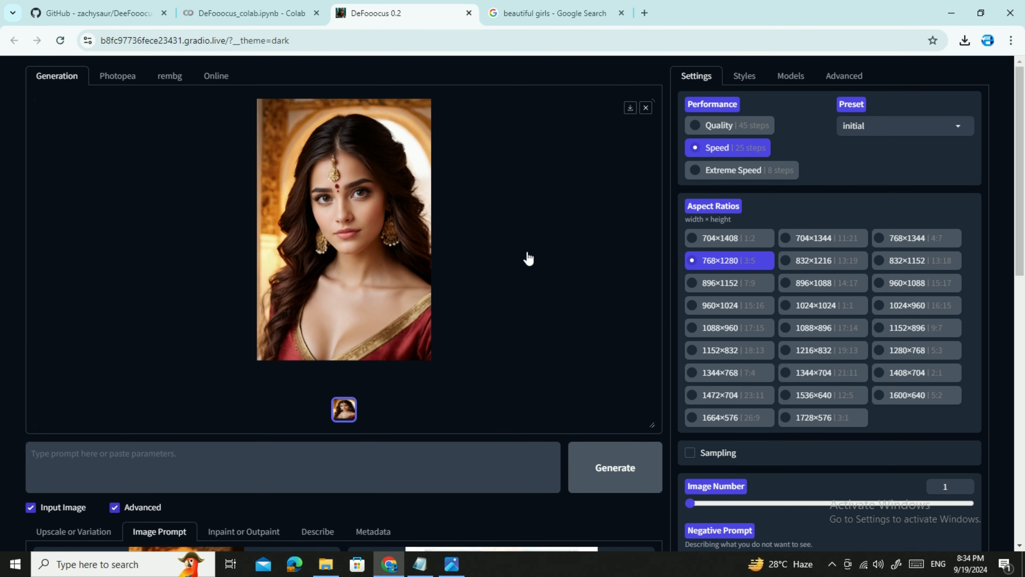
Check the generated portrait against its FaceSwap and PyraCanny settings, and download the portrait
{"action": "scroll", "coordinate": [529, 258], "scroll_direction": "down", "scroll_amount": 6}
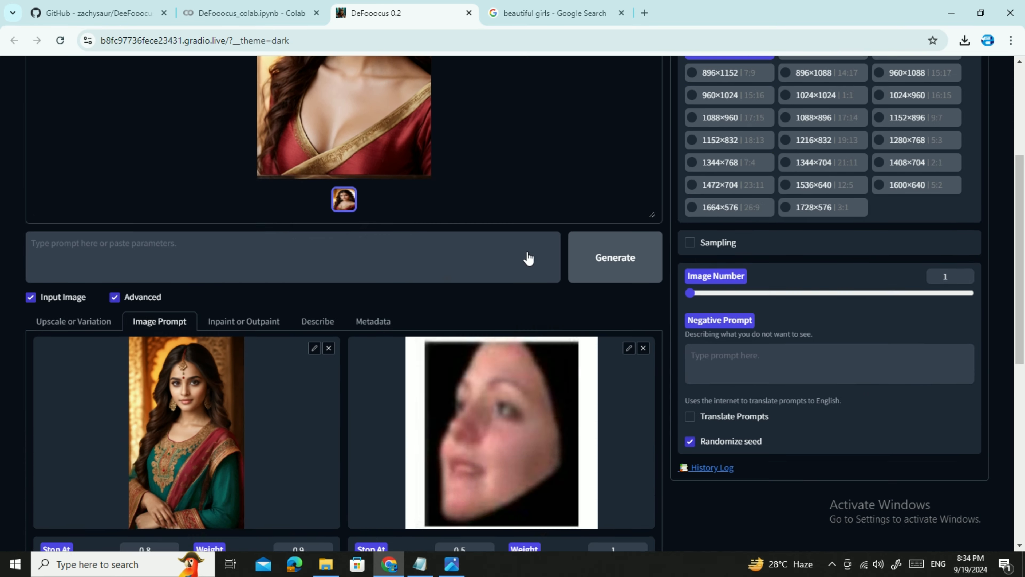
{"action": "scroll", "coordinate": [526, 256], "scroll_direction": "down", "scroll_amount": 3}
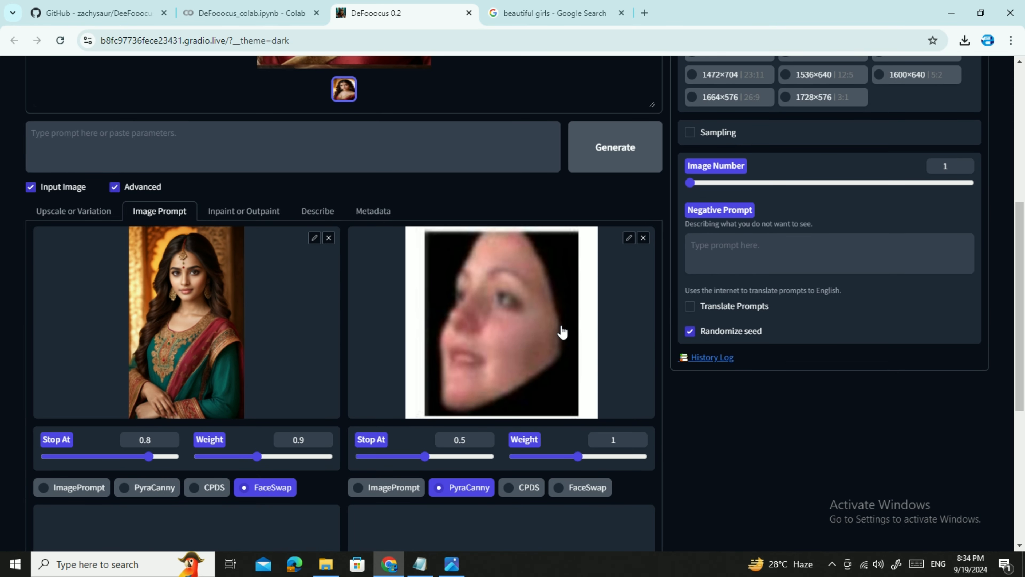
{"action": "scroll", "coordinate": [562, 330], "scroll_direction": "up", "scroll_amount": 8}
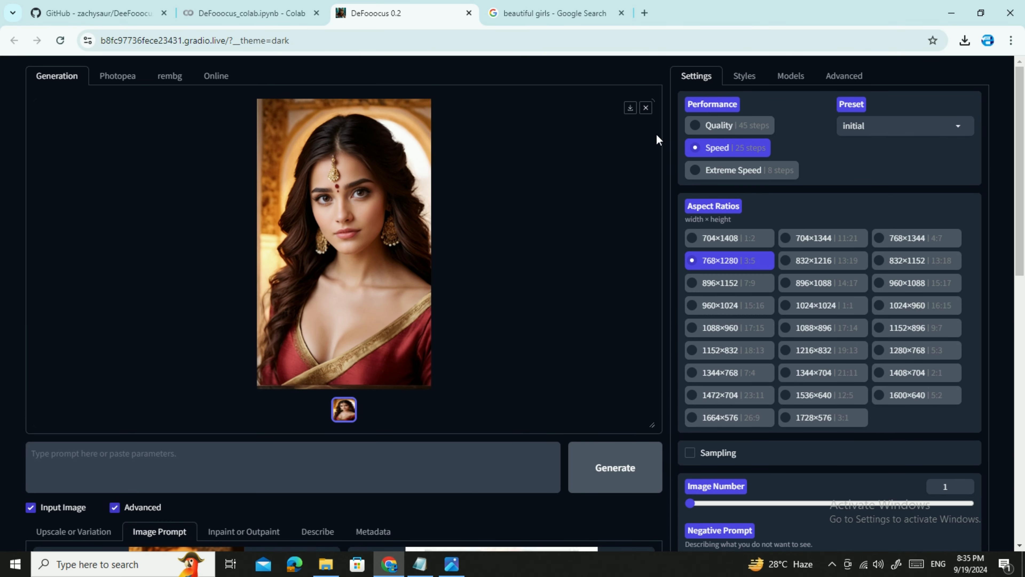
{"action": "left_click", "coordinate": [631, 109]}
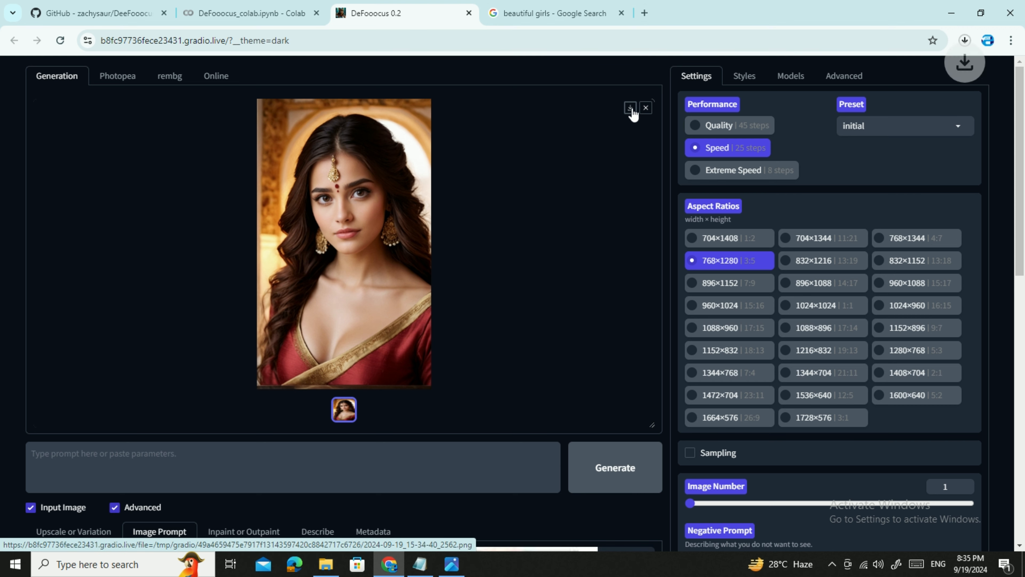
{"action": "scroll", "coordinate": [486, 231], "scroll_direction": "down", "scroll_amount": 5}
{"action": "scroll", "coordinate": [487, 229], "scroll_direction": "up", "scroll_amount": 5}
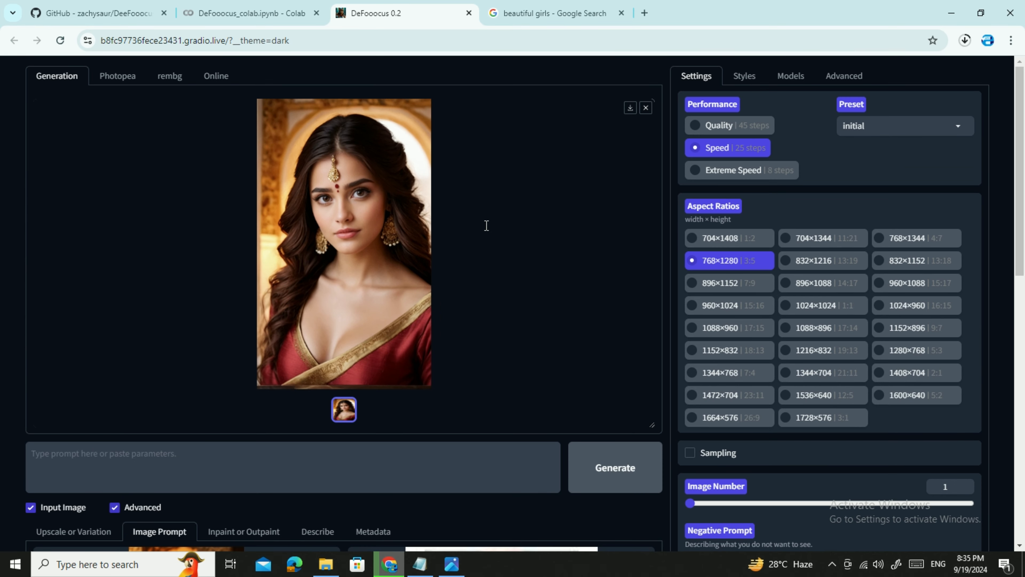
Remove the face pose image from the PyraCanny slot and open the file picker for a replacement
{"action": "scroll", "coordinate": [487, 226], "scroll_direction": "down", "scroll_amount": 5}
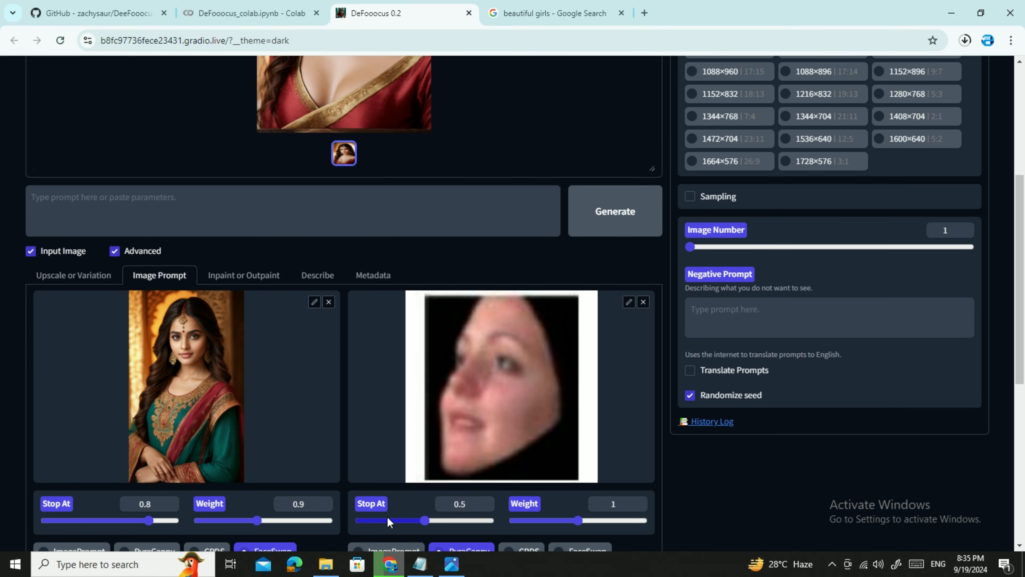
{"action": "scroll", "coordinate": [322, 412], "scroll_direction": "down", "scroll_amount": 3}
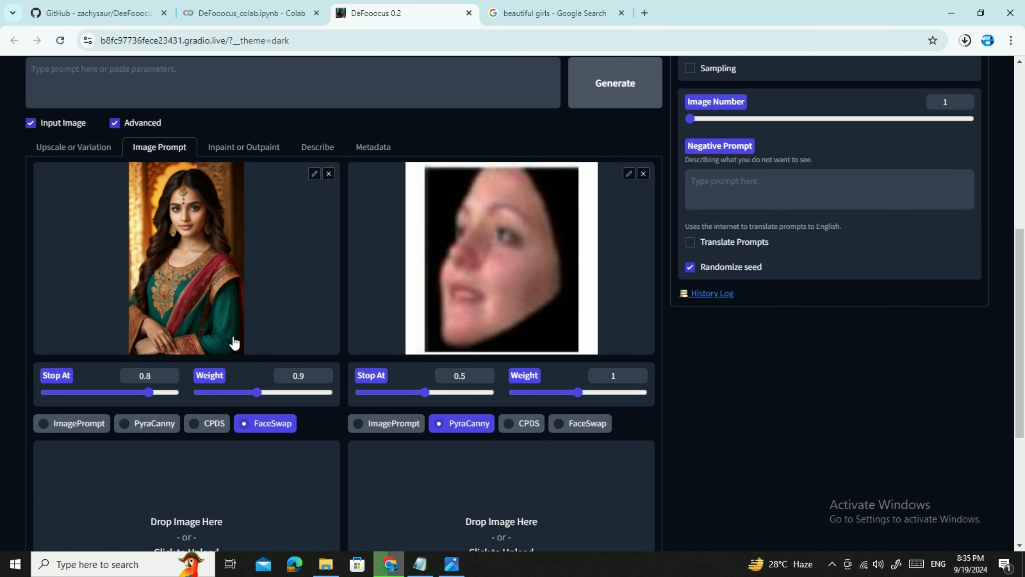
{"action": "scroll", "coordinate": [302, 291], "scroll_direction": "up", "scroll_amount": 4}
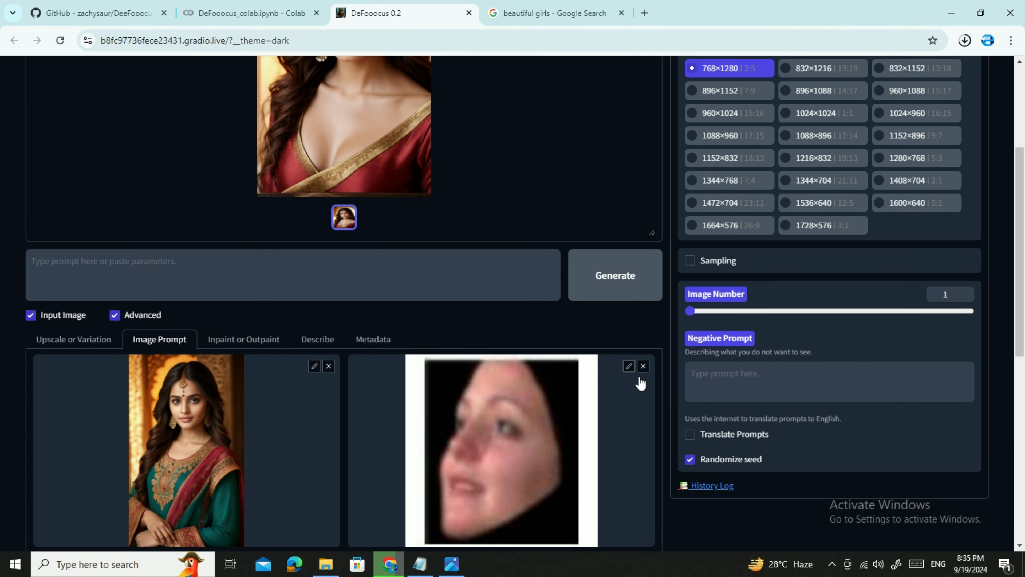
{"action": "left_click", "coordinate": [643, 365]}
{"action": "scroll", "coordinate": [501, 364], "scroll_direction": "down", "scroll_amount": 4}
{"action": "left_click", "coordinate": [515, 278]}
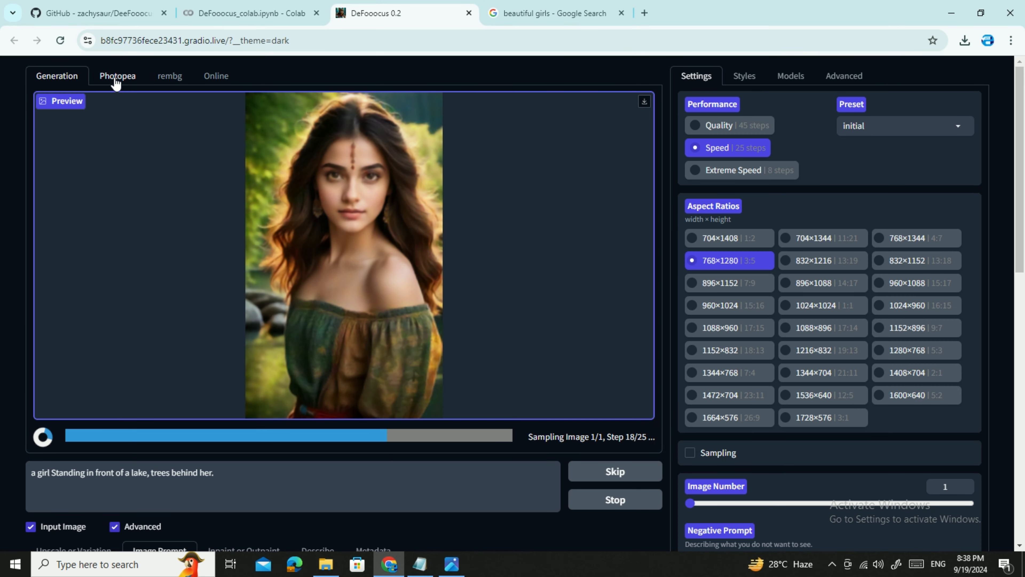
Open the downloaded portrait "image (4)" in the embedded Photopea editor
{"action": "left_click", "coordinate": [118, 76]}
{"action": "left_click", "coordinate": [216, 142]}
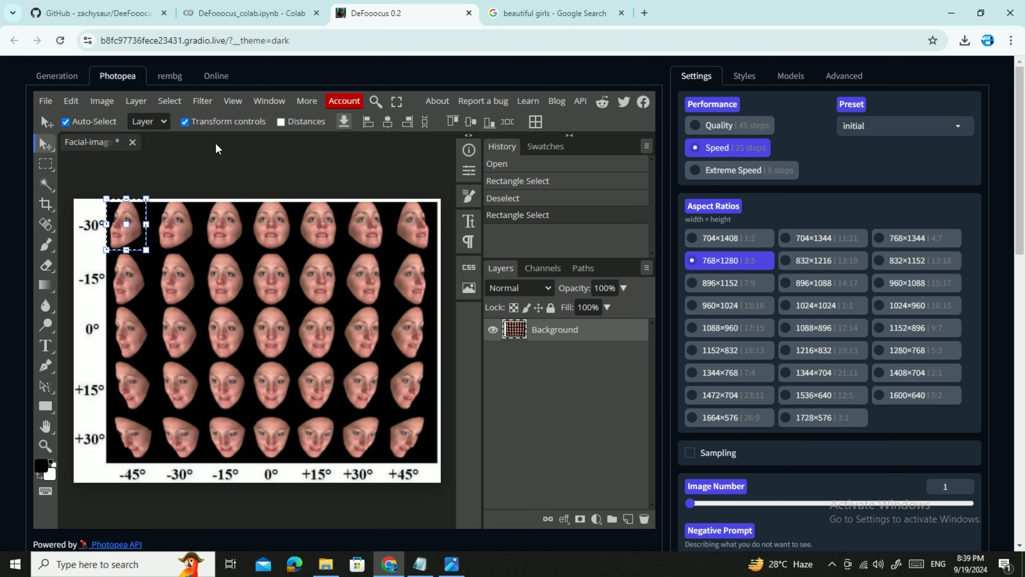
{"action": "left_click", "coordinate": [46, 101]}
{"action": "left_click", "coordinate": [68, 144]}
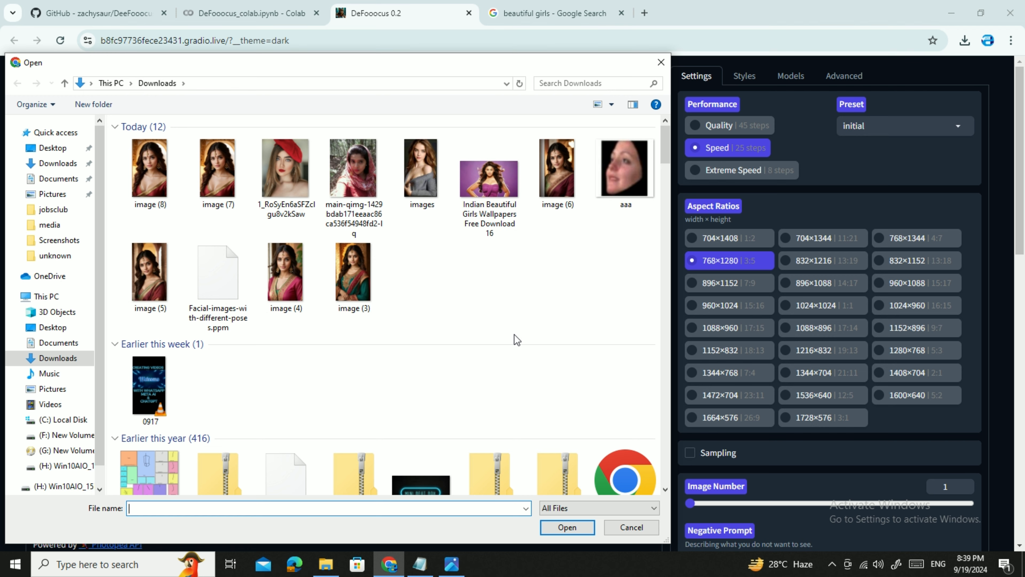
{"action": "left_click", "coordinate": [289, 275]}
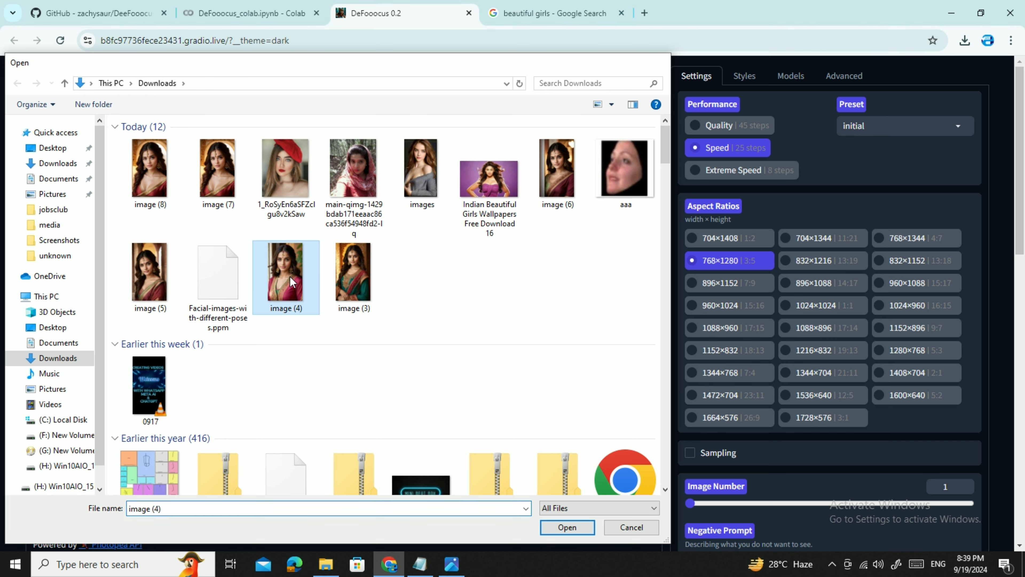
{"action": "double_click", "coordinate": [289, 276]}
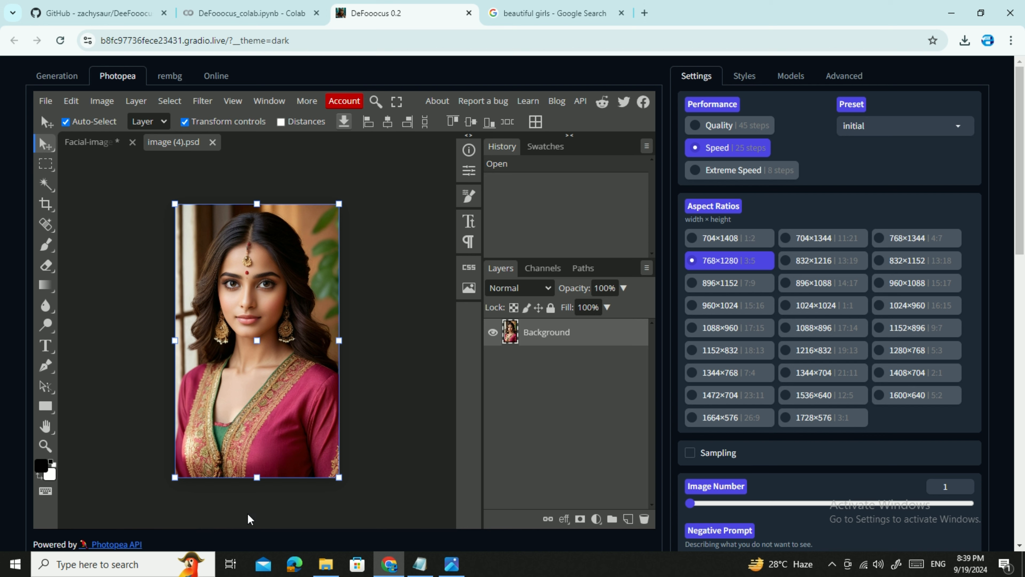
Scale the portrait to 101.72% and copy a rectangular selection covering the girl's head and neck
{"action": "mouse_move", "coordinate": [258, 479]}
{"action": "left_mouse_down"}
{"action": "mouse_move", "coordinate": [266, 387]}
{"action": "mouse_move", "coordinate": [260, 488]}
{"action": "left_mouse_up"}
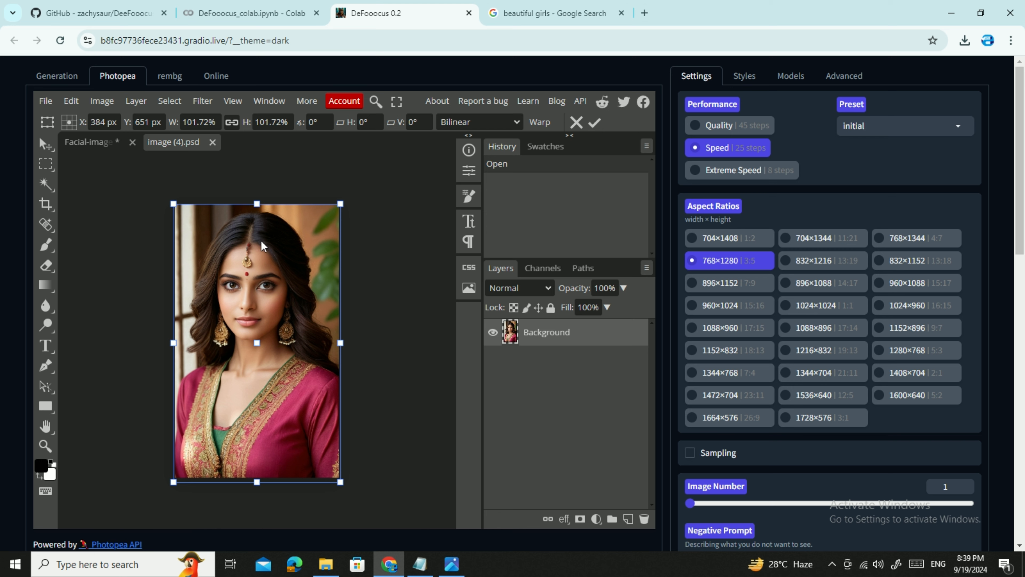
{"action": "left_click", "coordinate": [45, 163]}
{"action": "left_click", "coordinate": [259, 228]}
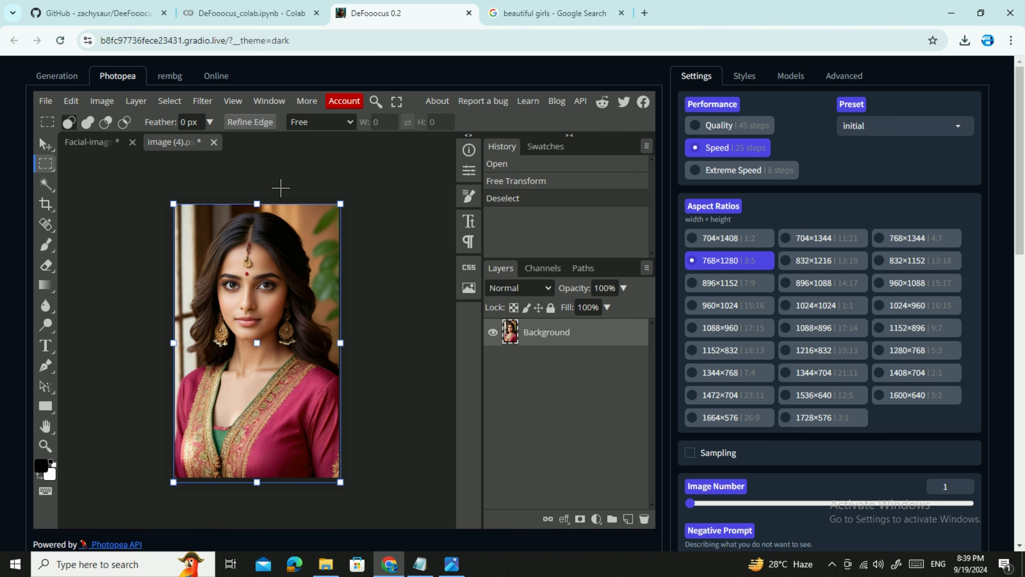
{"action": "left_click", "coordinate": [266, 279]}
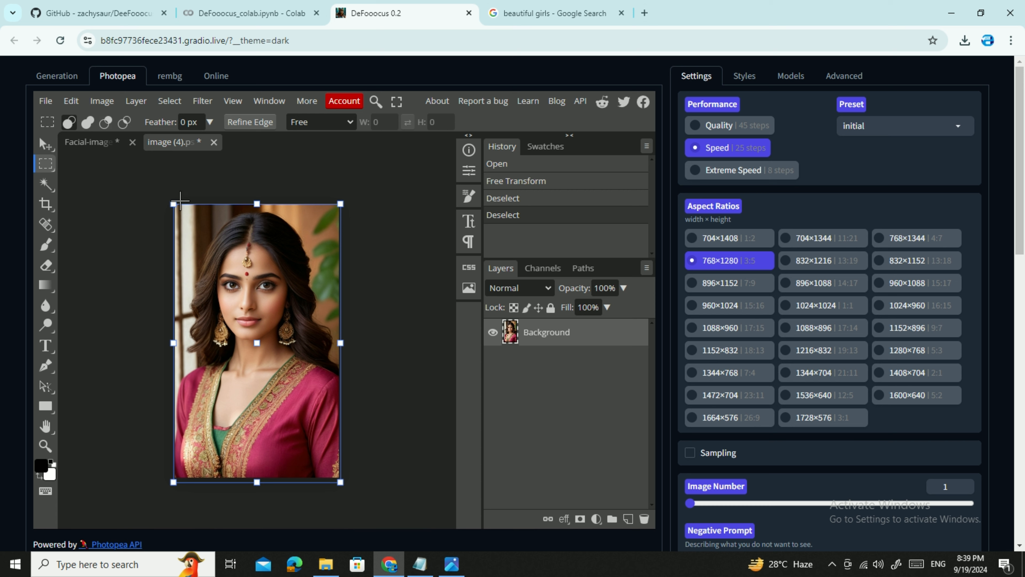
{"action": "left_click", "coordinate": [177, 240]}
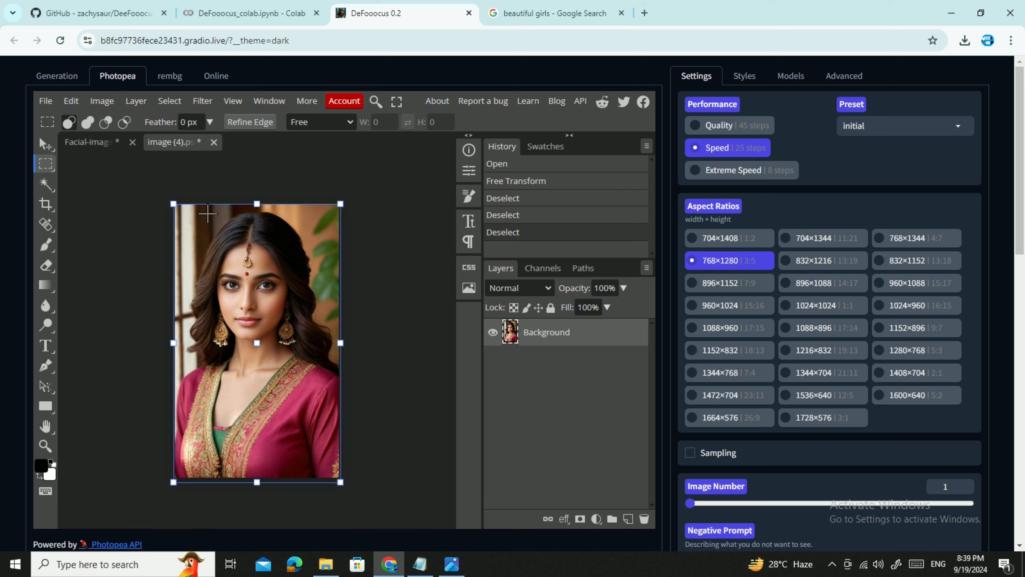
{"action": "left_click_drag", "start_coordinate": [175, 205], "coordinate": [333, 370]}
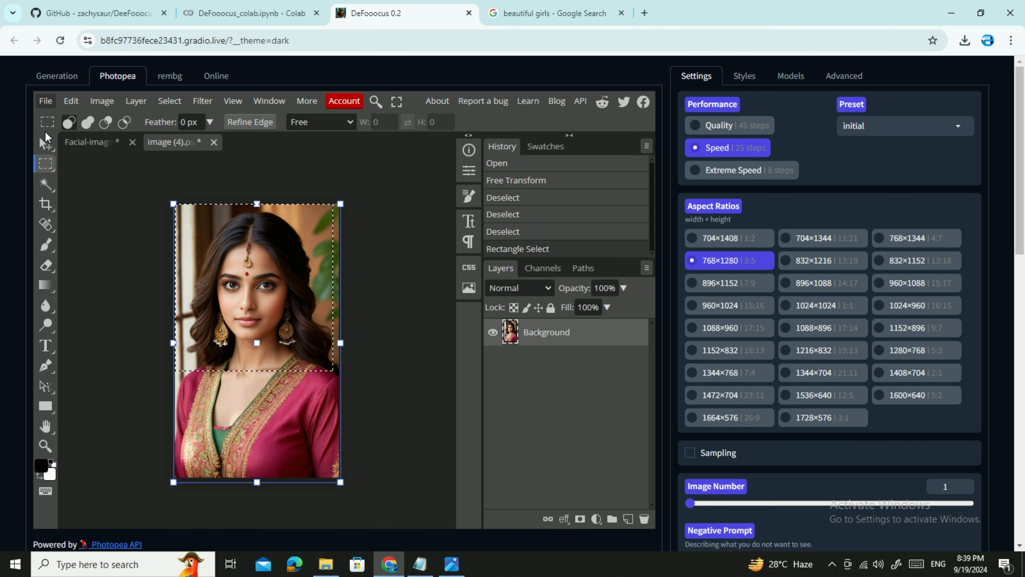
{"action": "left_click", "coordinate": [45, 144]}
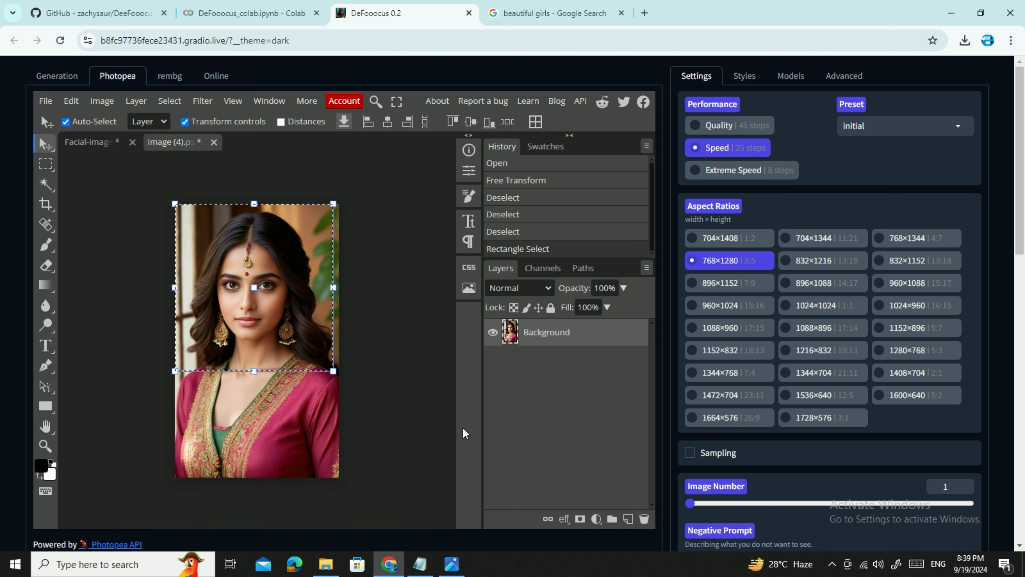
Create a new 741 × 783 px project with a white background and paste the copied face into it
{"action": "key", "text": "ctrl+n"}
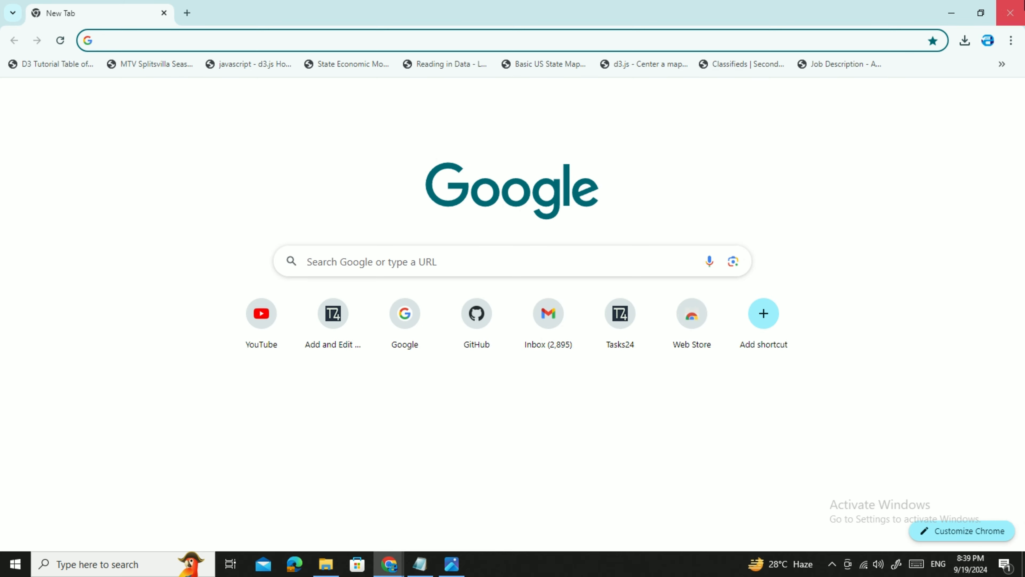
{"action": "key", "text": "ctrl+w"}
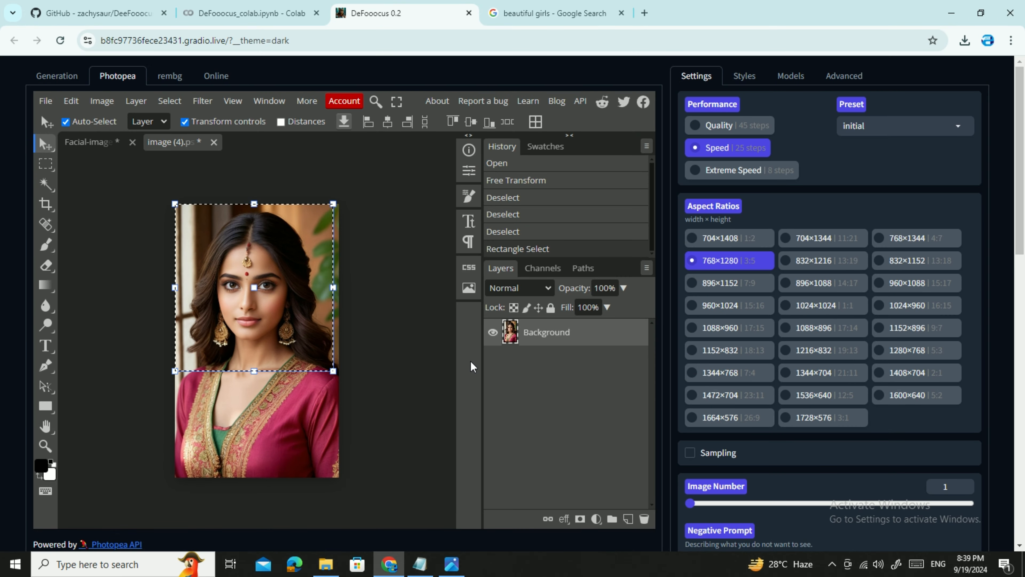
{"action": "left_click", "coordinate": [45, 101]}
{"action": "left_click", "coordinate": [61, 112]}
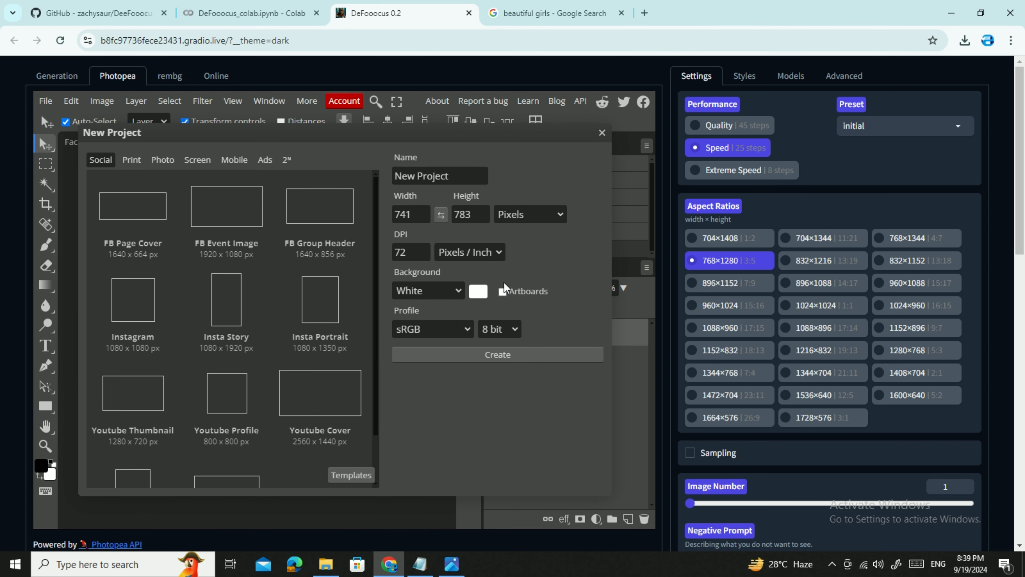
{"action": "left_click", "coordinate": [502, 358]}
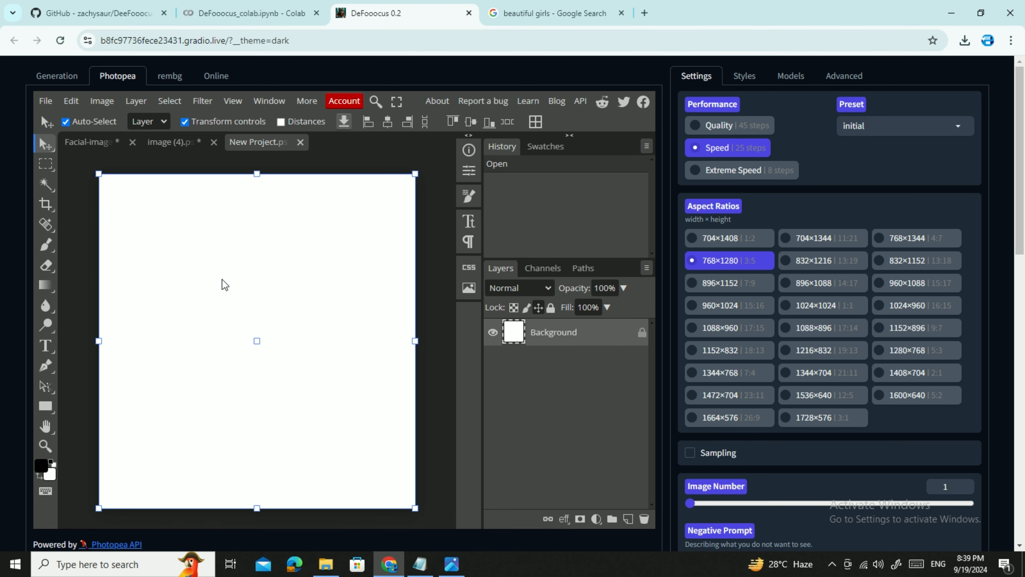
{"action": "key", "text": "ctrl+v"}
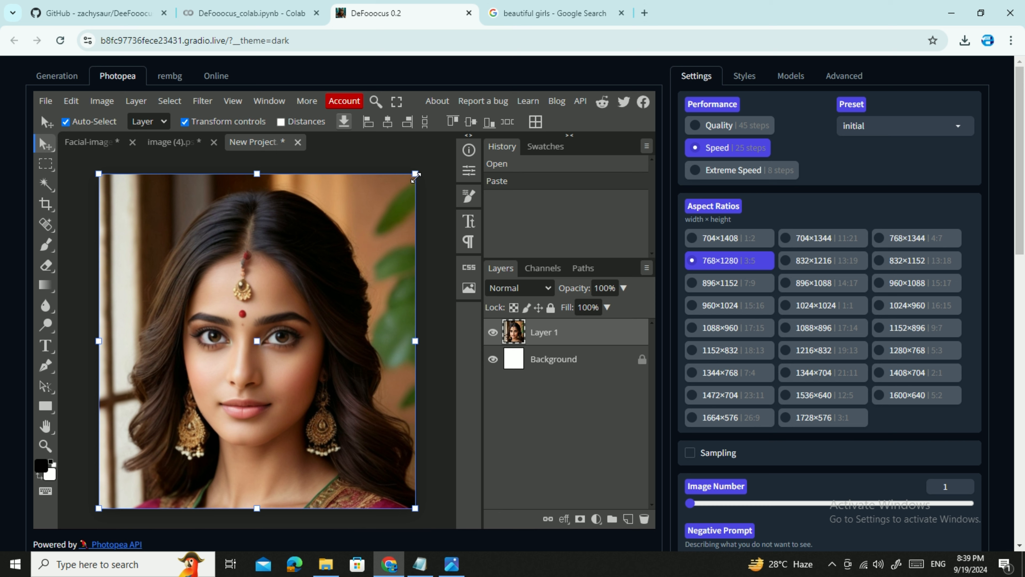
Enlarge the pasted face layer to about 107.87%, center the face on the canvas and apply the transform
{"action": "left_click_drag", "start_coordinate": [417, 180], "coordinate": [452, 162]}
{"action": "left_click_drag", "start_coordinate": [375, 235], "coordinate": [371, 250]}
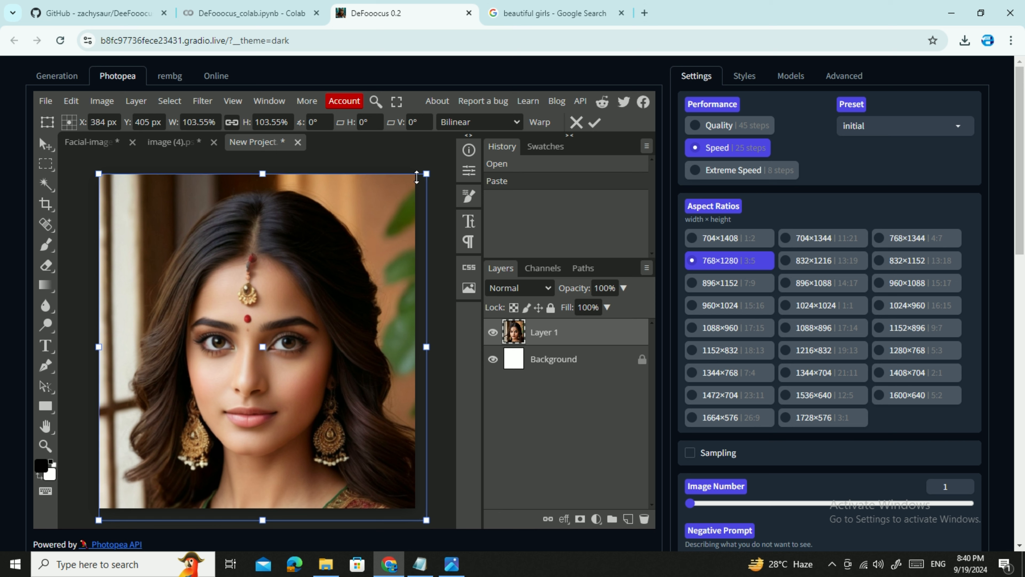
{"action": "left_click_drag", "start_coordinate": [425, 174], "coordinate": [452, 169]}
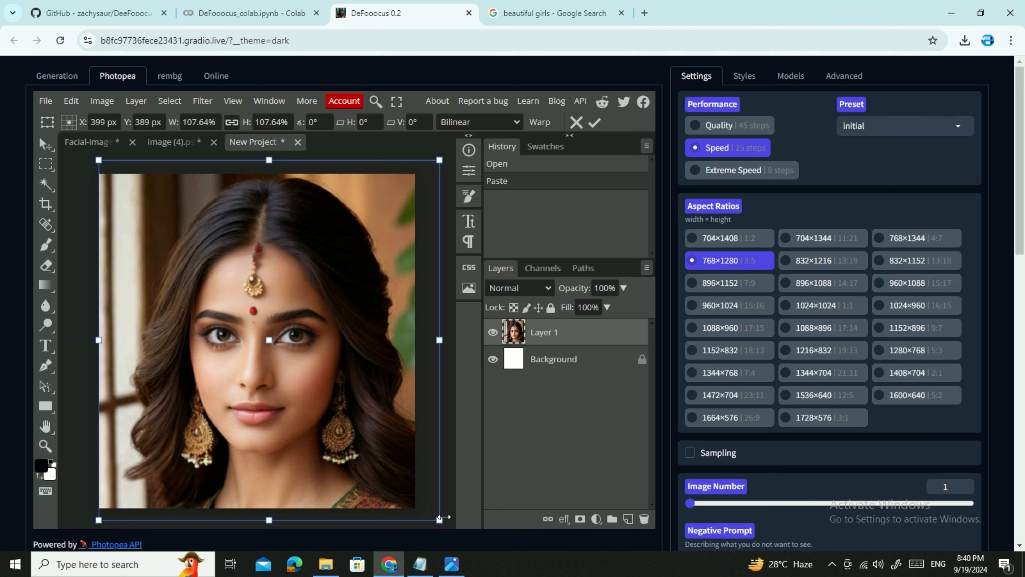
{"action": "mouse_move", "coordinate": [439, 519]}
{"action": "left_mouse_down"}
{"action": "mouse_move", "coordinate": [460, 541]}
{"action": "mouse_move", "coordinate": [433, 534]}
{"action": "left_mouse_up"}
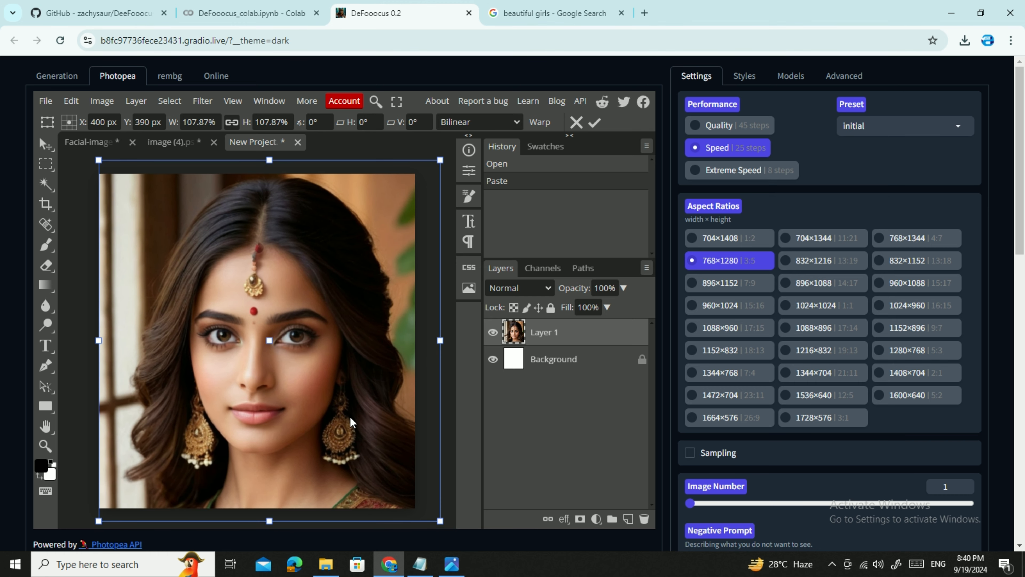
{"action": "left_click_drag", "start_coordinate": [351, 423], "coordinate": [343, 424]}
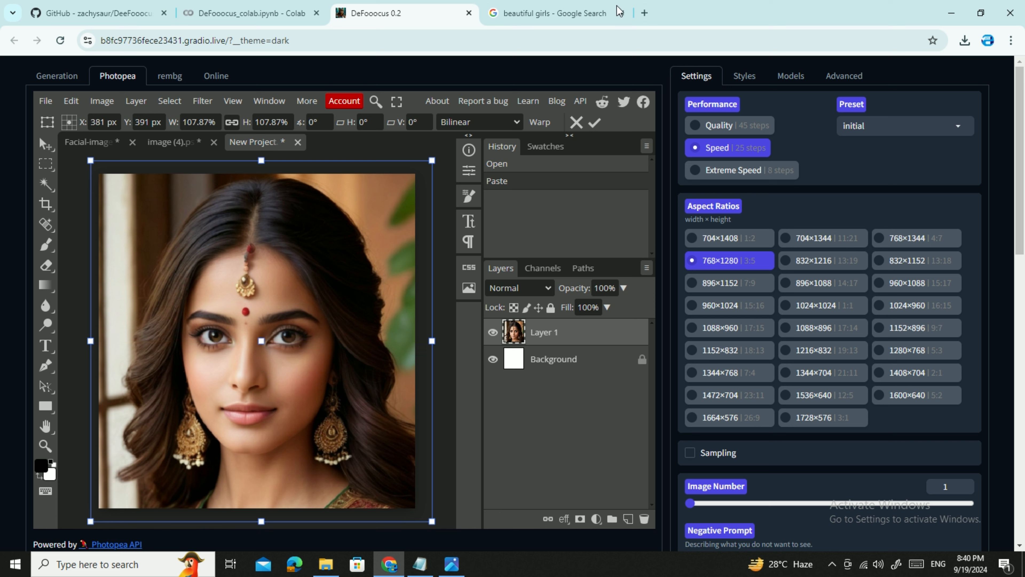
{"action": "left_click", "coordinate": [595, 122]}
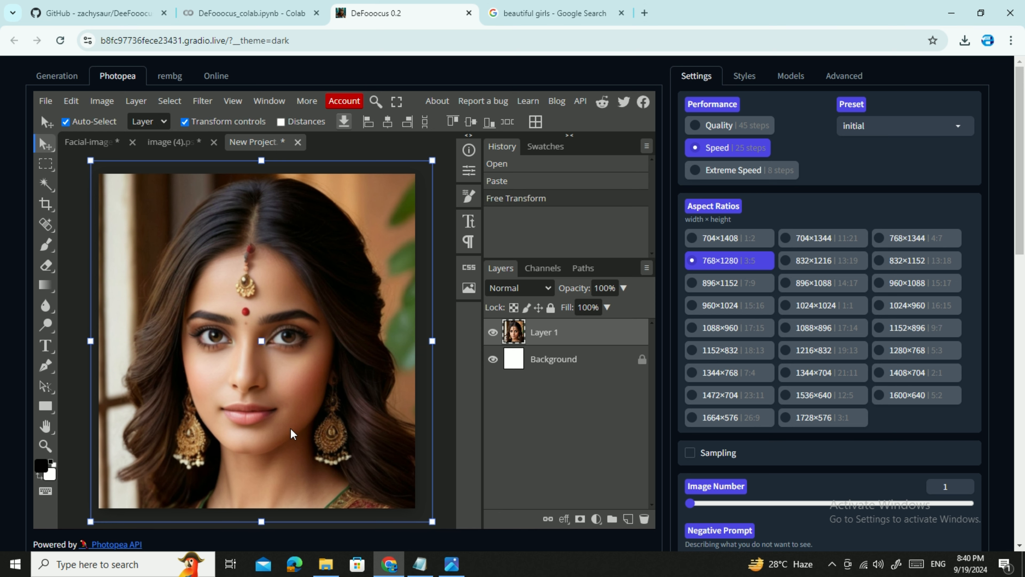
Export the cropped face as a PNG named "face pic"
{"action": "left_click", "coordinate": [52, 103]}
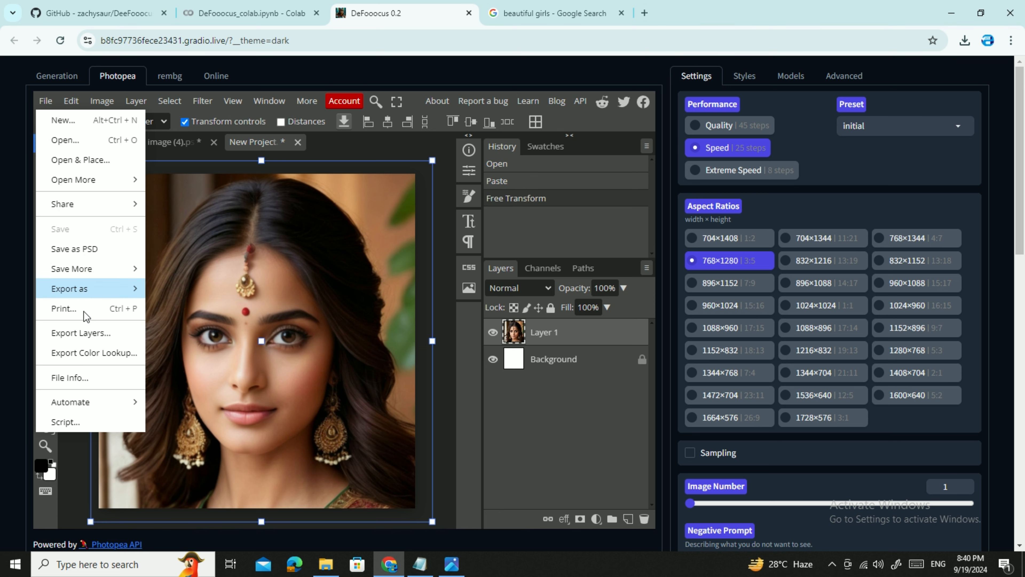
{"action": "mouse_move", "coordinate": [103, 294]}
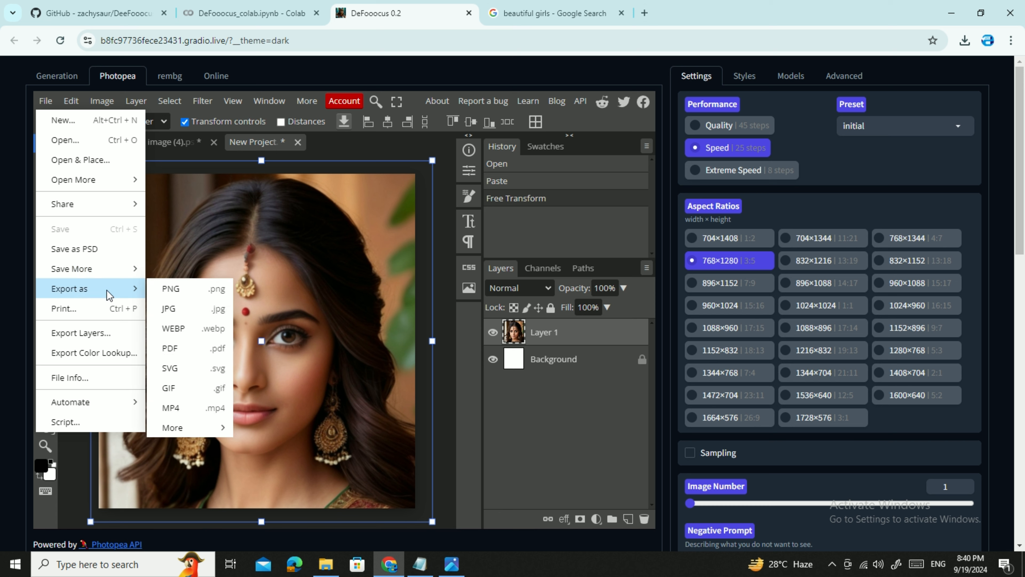
{"action": "left_click", "coordinate": [202, 288]}
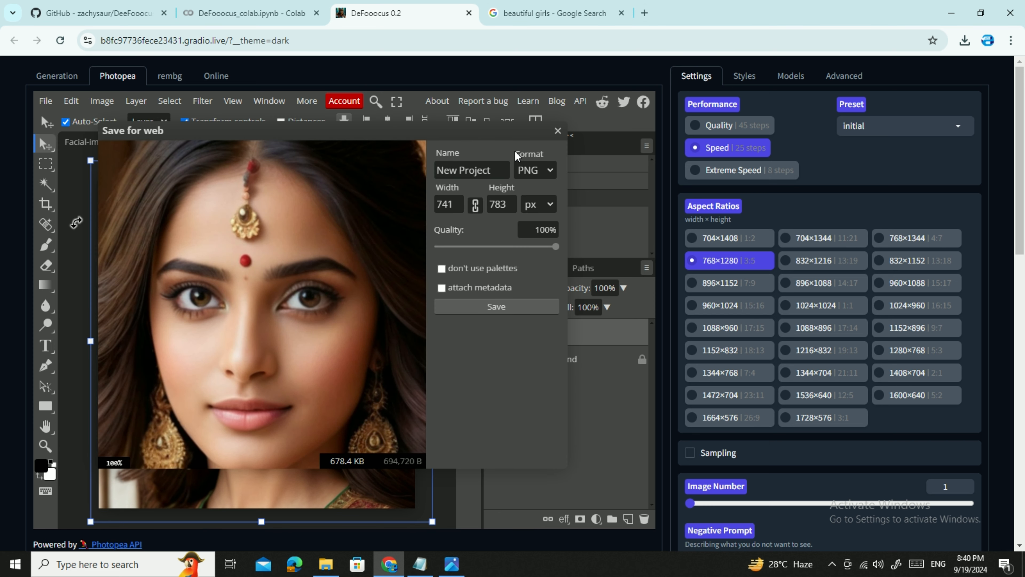
{"action": "left_click_drag", "start_coordinate": [510, 170], "coordinate": [440, 170]}
{"action": "type", "text": "fac"}
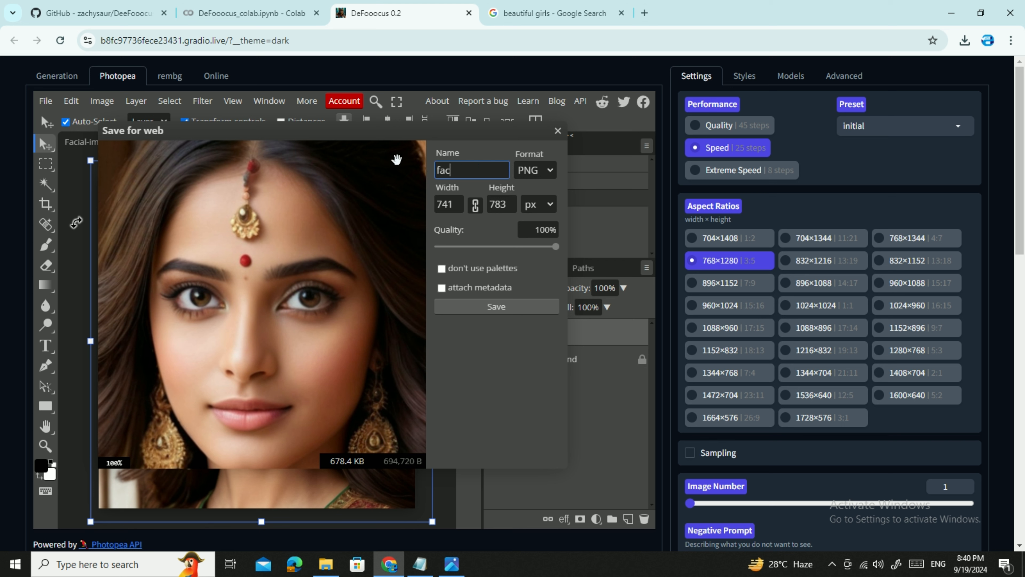
{"action": "type", "text": "e pic\\"}
{"action": "left_click", "coordinate": [491, 170]}
{"action": "left_click", "coordinate": [484, 306]}
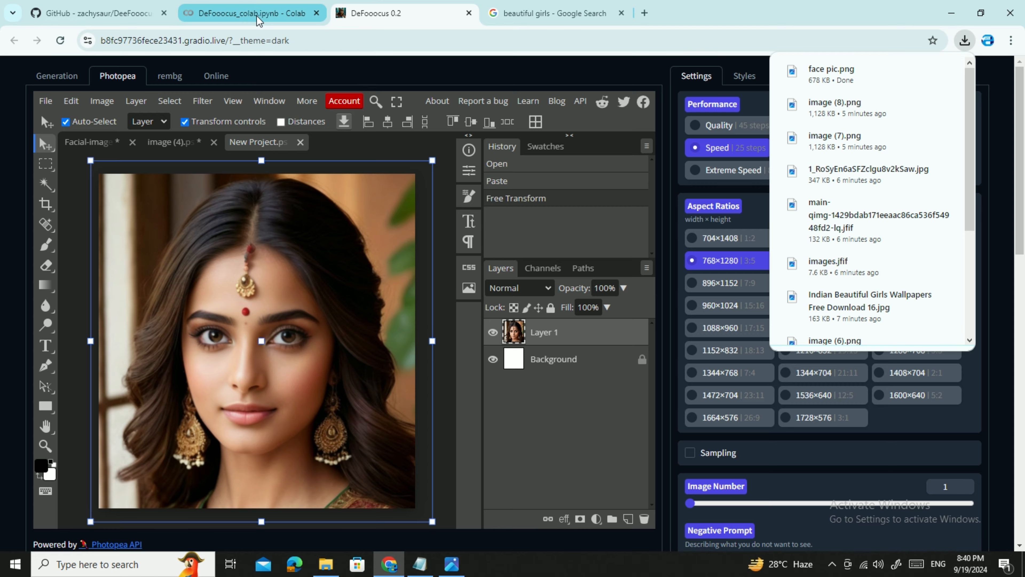
Return to the generation view and download the newly generated lakeside portrait
{"action": "key", "text": "ctrl+shift+Tab"}
{"action": "left_click", "coordinate": [370, 12]}
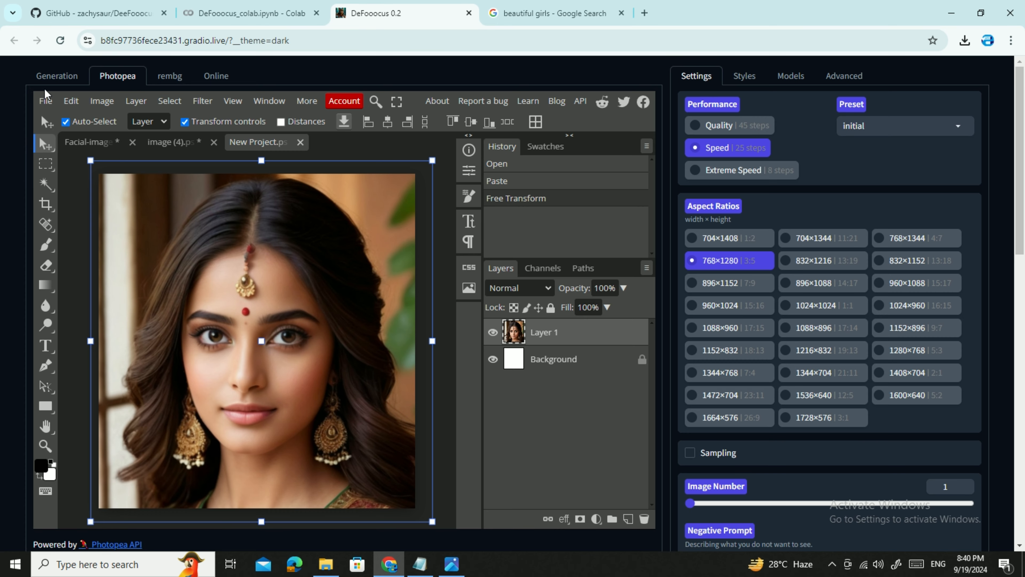
{"action": "left_click", "coordinate": [57, 75]}
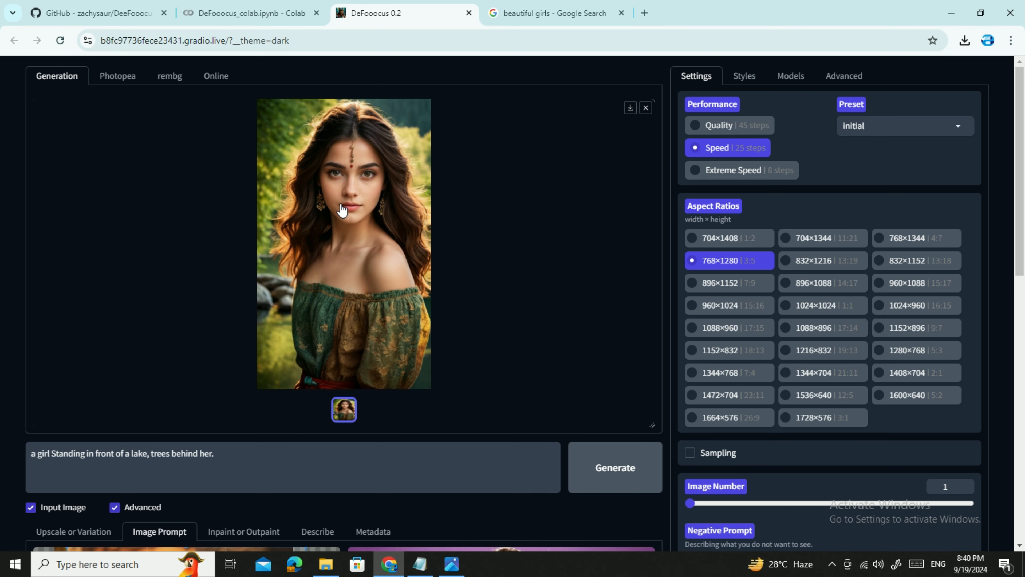
{"action": "left_click", "coordinate": [630, 108]}
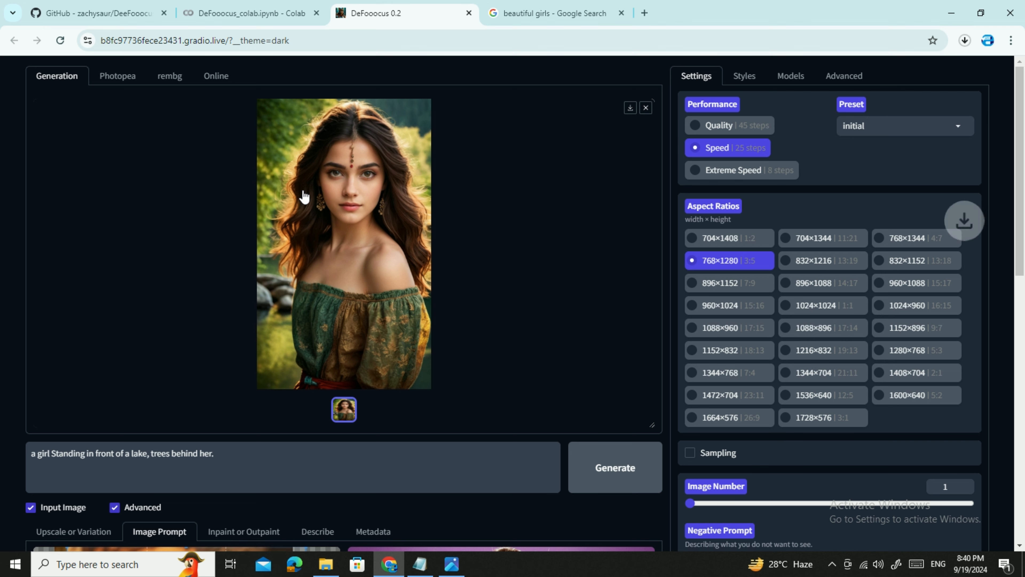
Replace the FaceSwap reference image with the exported "face pic" file
{"action": "scroll", "coordinate": [439, 279], "scroll_direction": "down", "scroll_amount": 8}
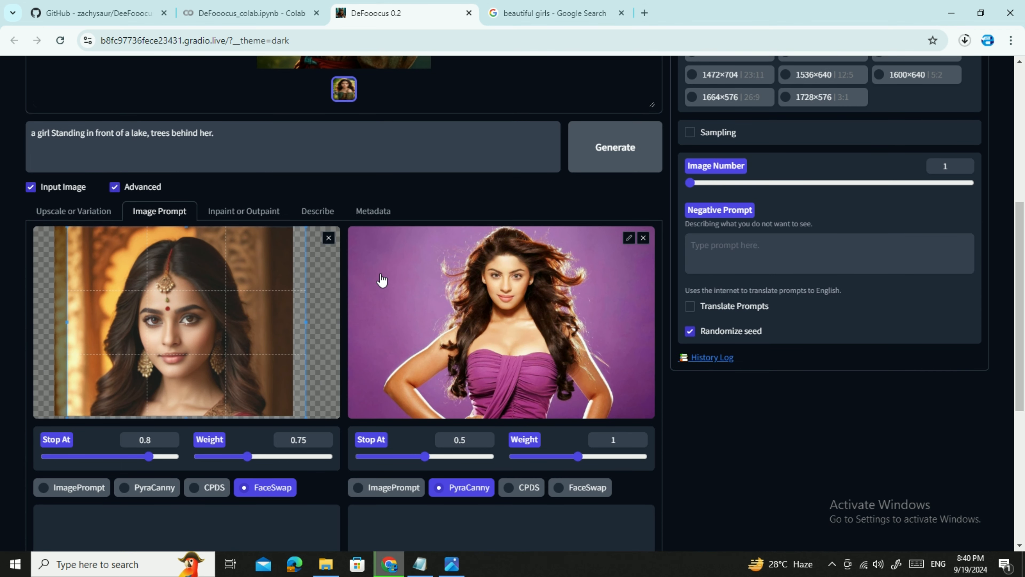
{"action": "left_click", "coordinate": [329, 239]}
{"action": "left_click", "coordinate": [186, 325]}
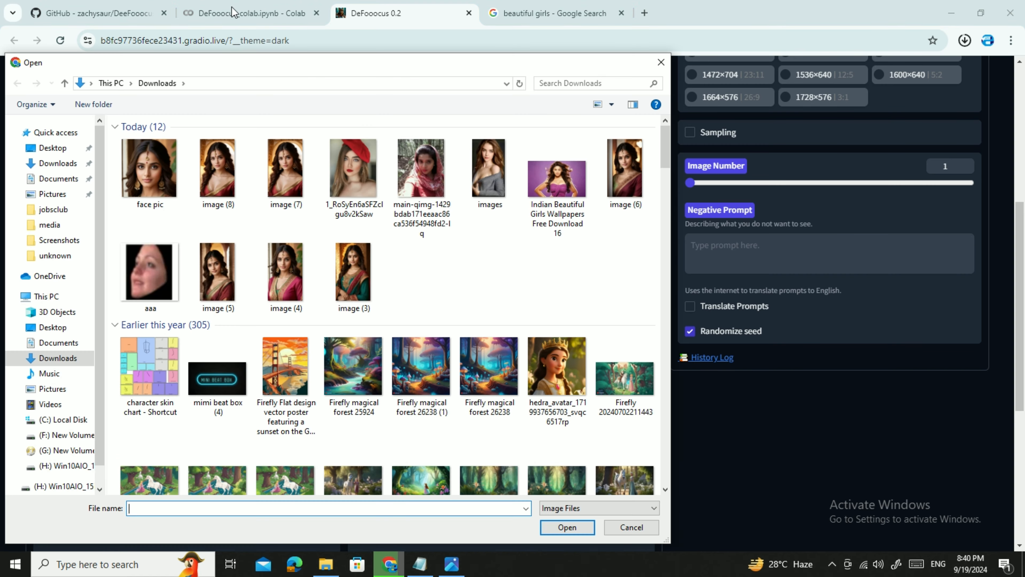
{"action": "double_click", "coordinate": [148, 167]}
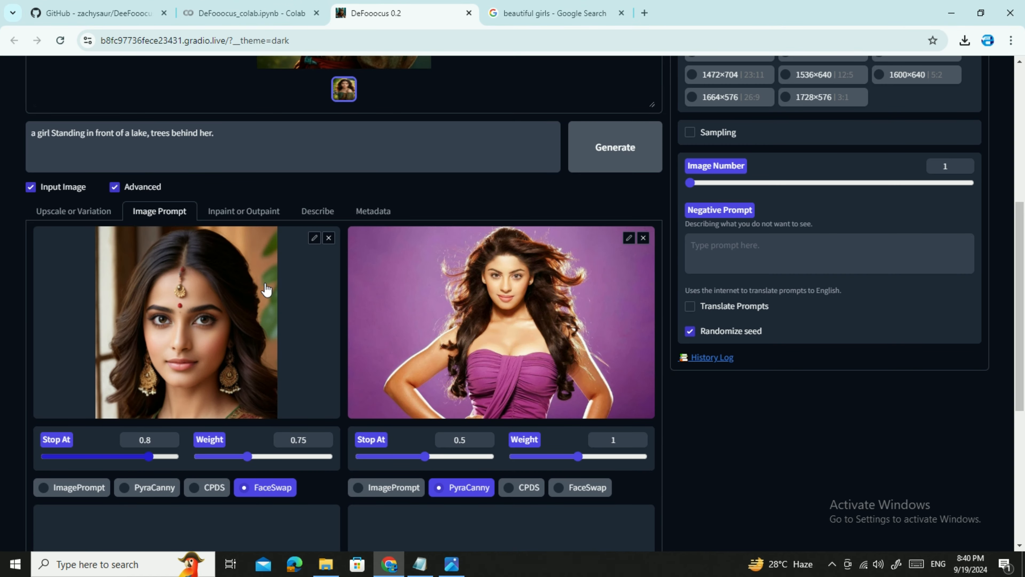
Generate a new portrait from the lake prompt with the cropped FaceSwap face, and check the image prompt settings
{"action": "scroll", "coordinate": [304, 324], "scroll_direction": "up", "scroll_amount": 8}
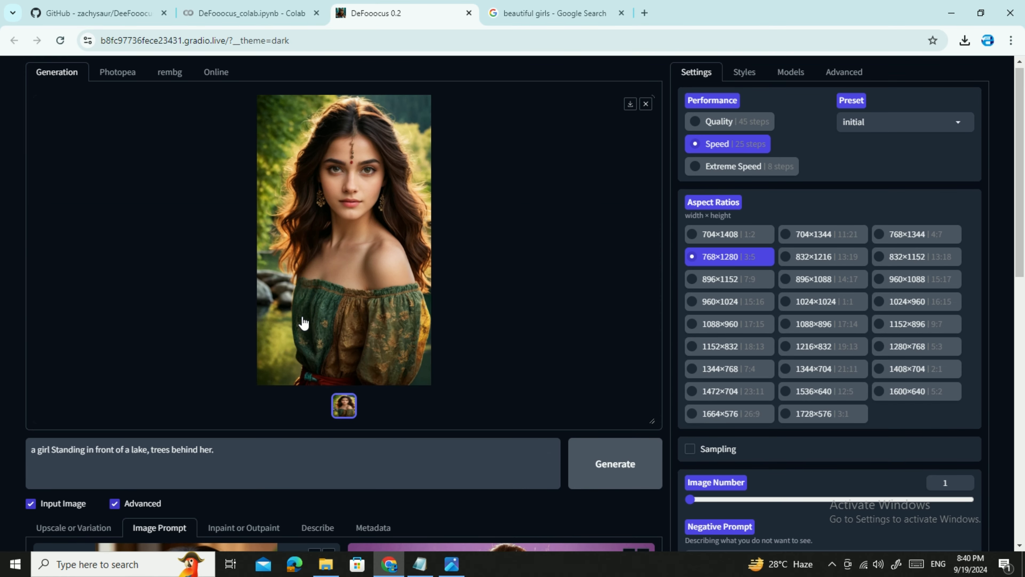
{"action": "scroll", "coordinate": [302, 325], "scroll_direction": "down", "scroll_amount": 9}
{"action": "scroll", "coordinate": [325, 257], "scroll_direction": "up", "scroll_amount": 8}
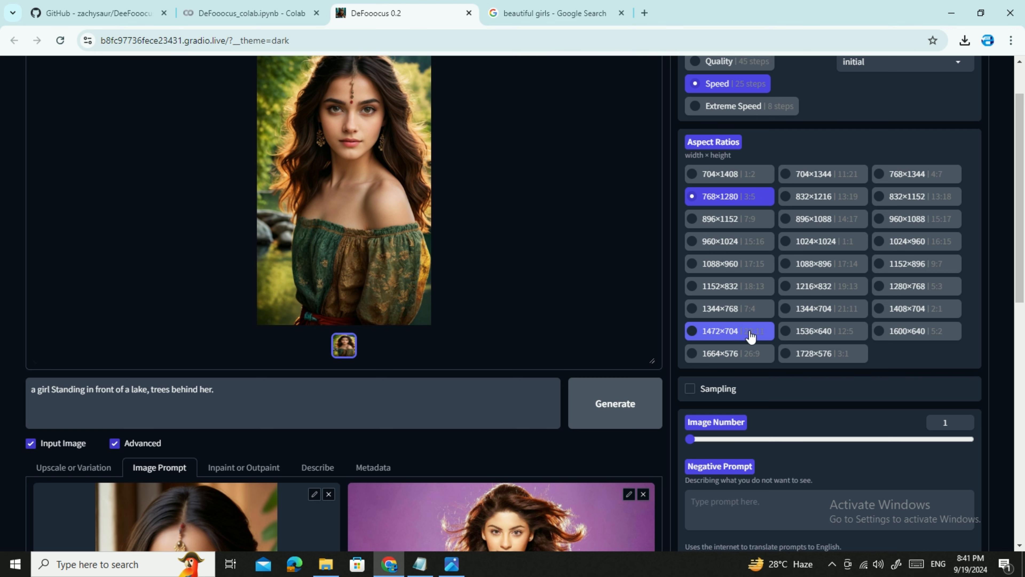
{"action": "left_click", "coordinate": [616, 403]}
{"action": "scroll", "coordinate": [615, 403], "scroll_direction": "down", "scroll_amount": 6}
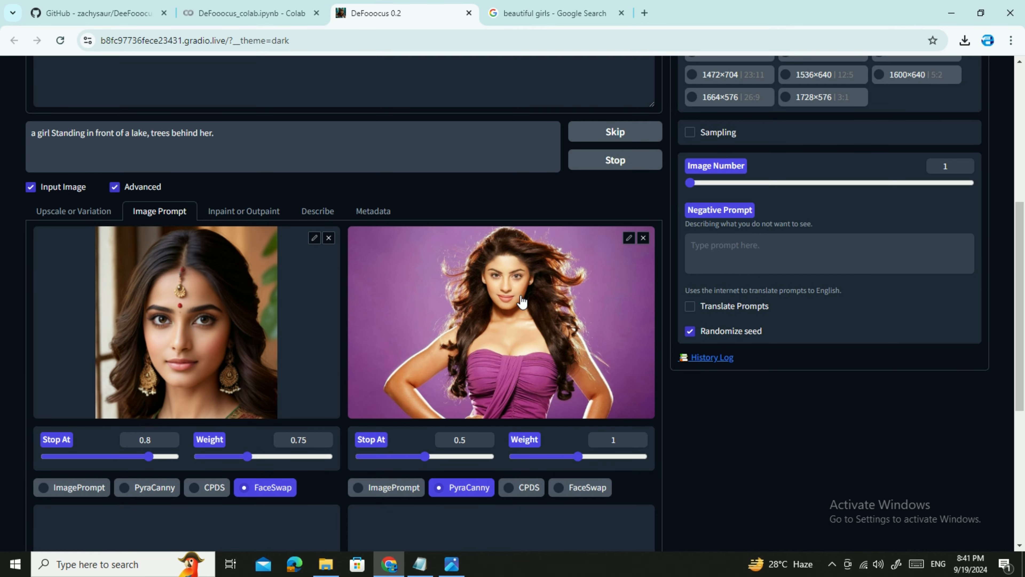
{"action": "scroll", "coordinate": [525, 213], "scroll_direction": "down", "scroll_amount": 3}
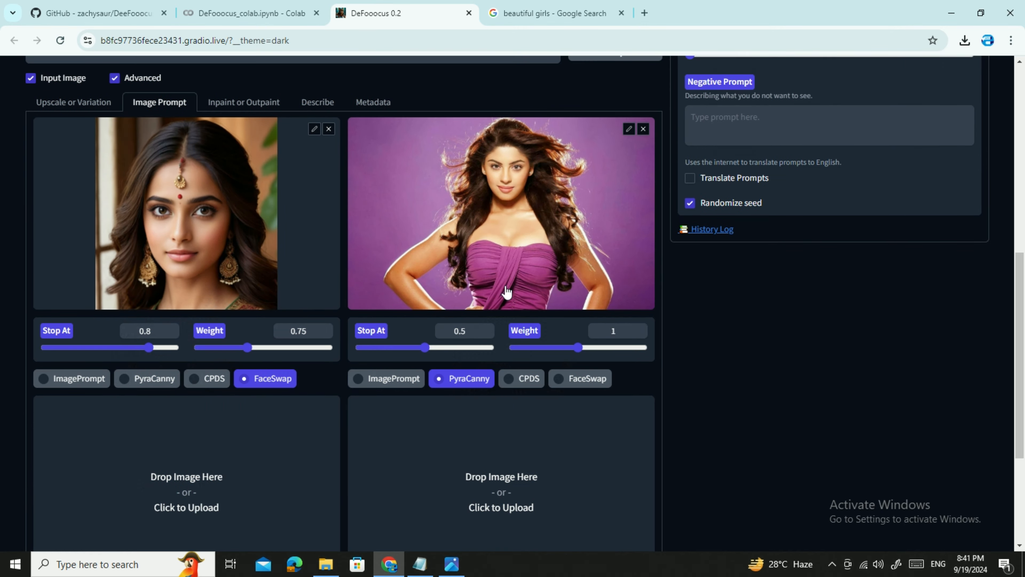
Download the newly generated lakeside portrait of the girl in the yellow top
{"action": "scroll", "coordinate": [519, 258], "scroll_direction": "up", "scroll_amount": 9}
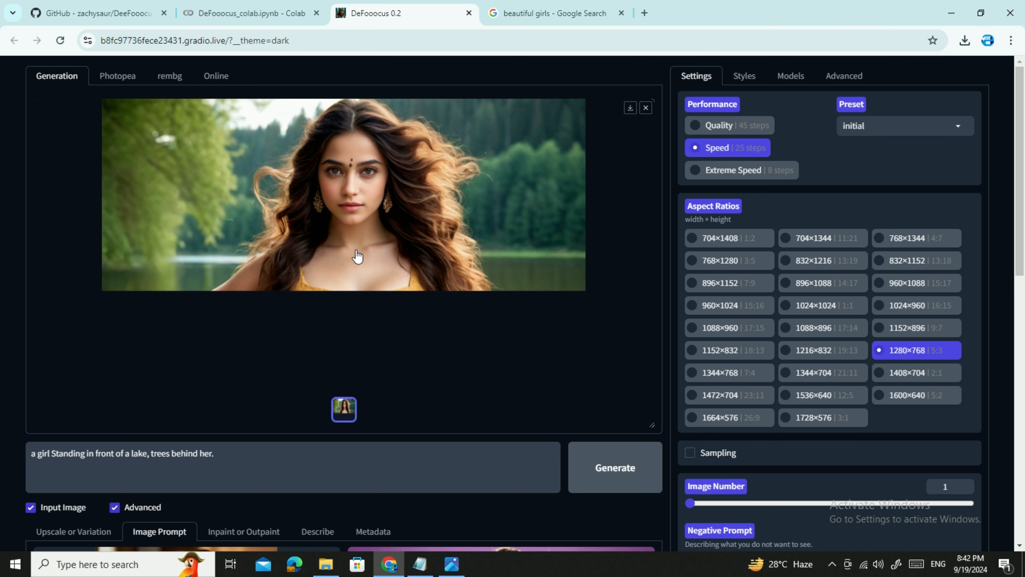
{"action": "left_click", "coordinate": [630, 109]}
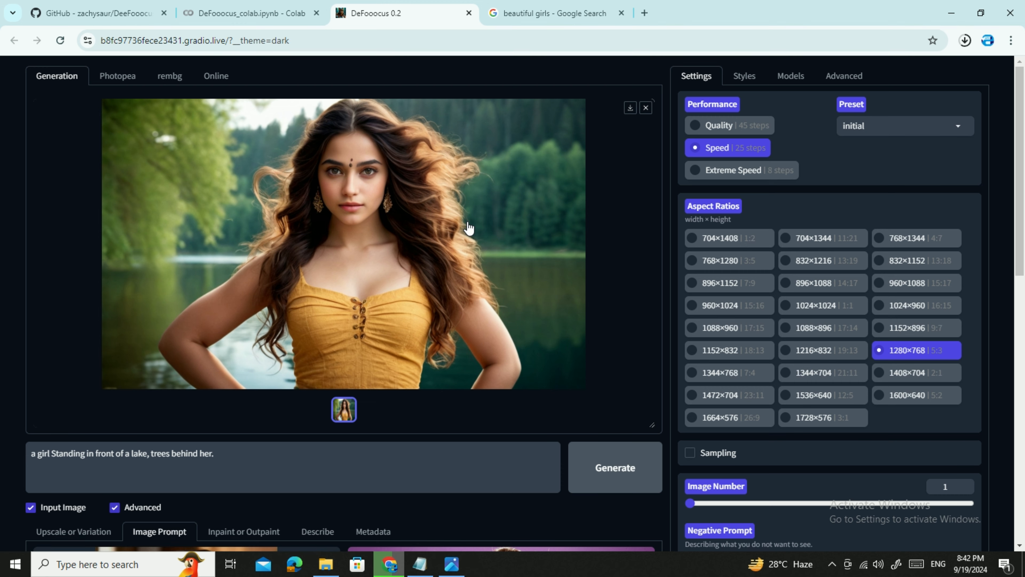
{"action": "scroll", "coordinate": [468, 228], "scroll_direction": "down", "scroll_amount": 5}
{"action": "scroll", "coordinate": [468, 228], "scroll_direction": "up", "scroll_amount": 5}
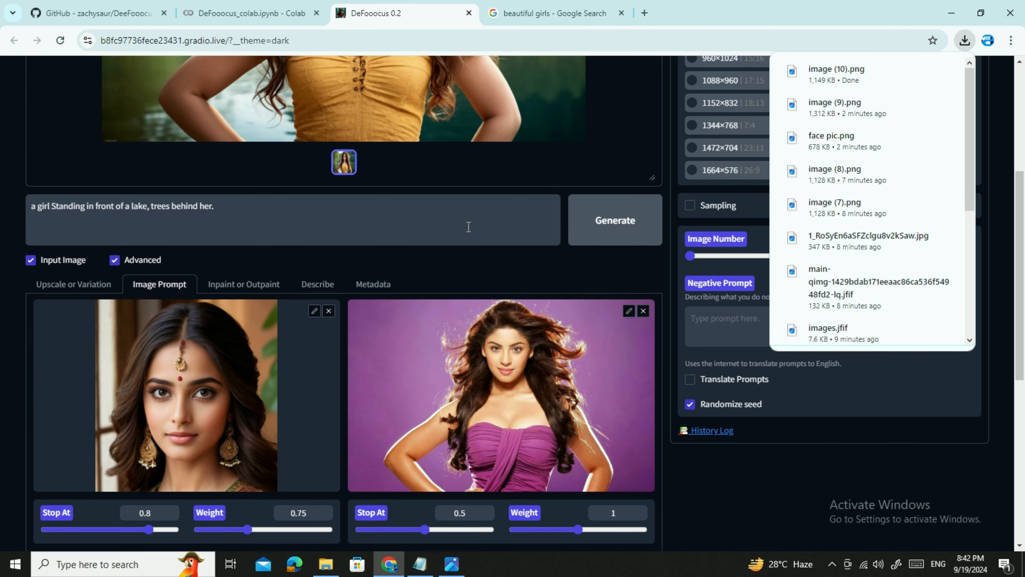
Set the FaceSwap image's Stop At to 1 and its Weight to 1.024
{"action": "scroll", "coordinate": [468, 233], "scroll_direction": "down", "scroll_amount": 5}
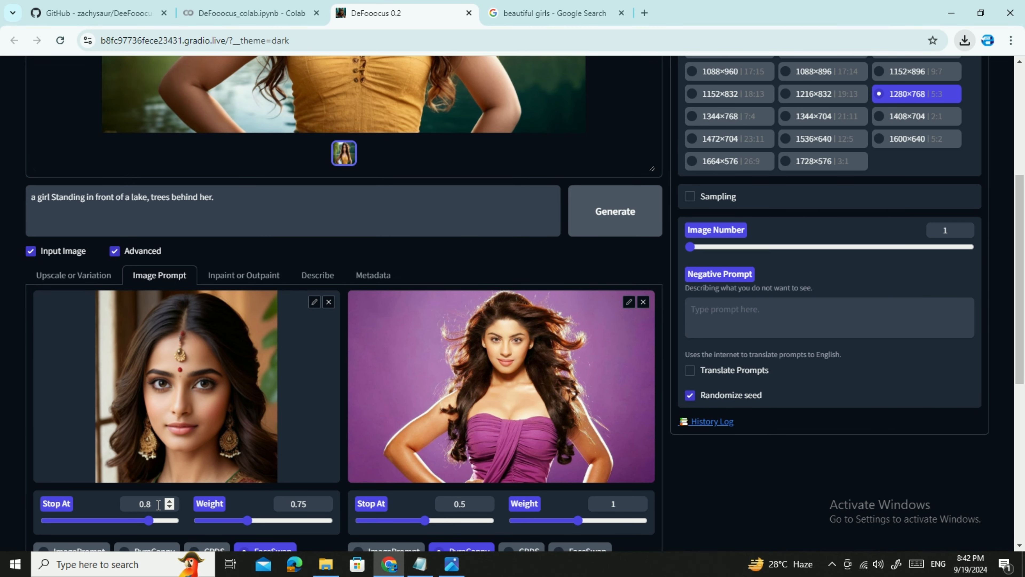
{"action": "type", "text": "1"}
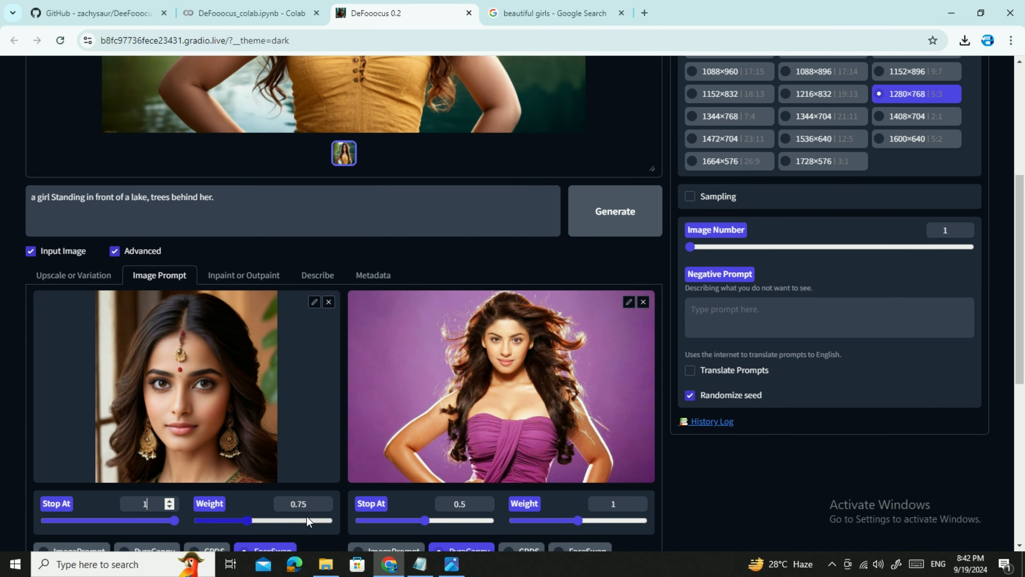
{"action": "left_click_drag", "start_coordinate": [306, 504], "coordinate": [297, 504]}
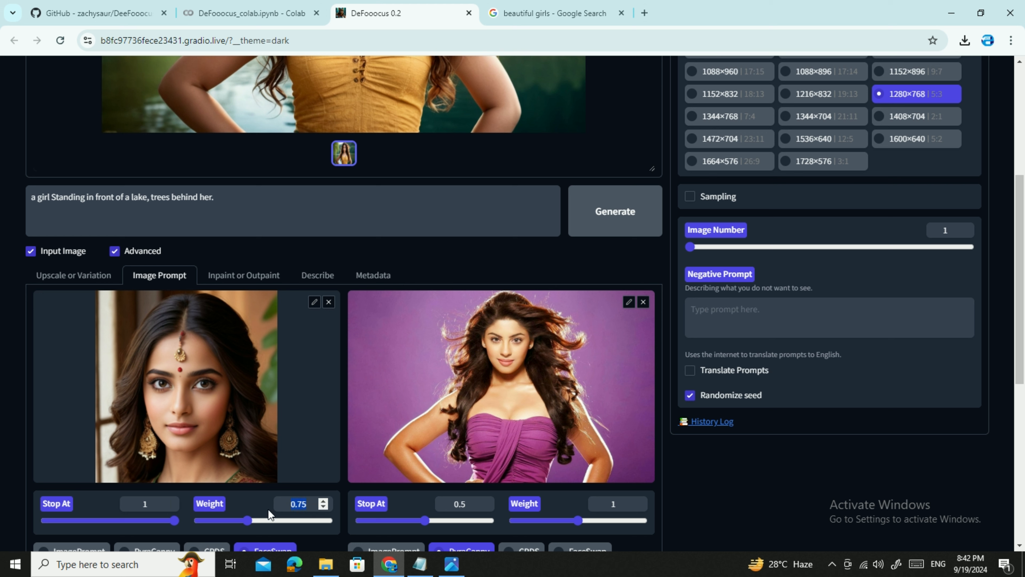
{"action": "type", "text": "1.024"}
Replace the PyraCanny pose reference with the "images" file from Downloads
{"action": "left_click", "coordinate": [643, 302]}
{"action": "left_click", "coordinate": [502, 388]}
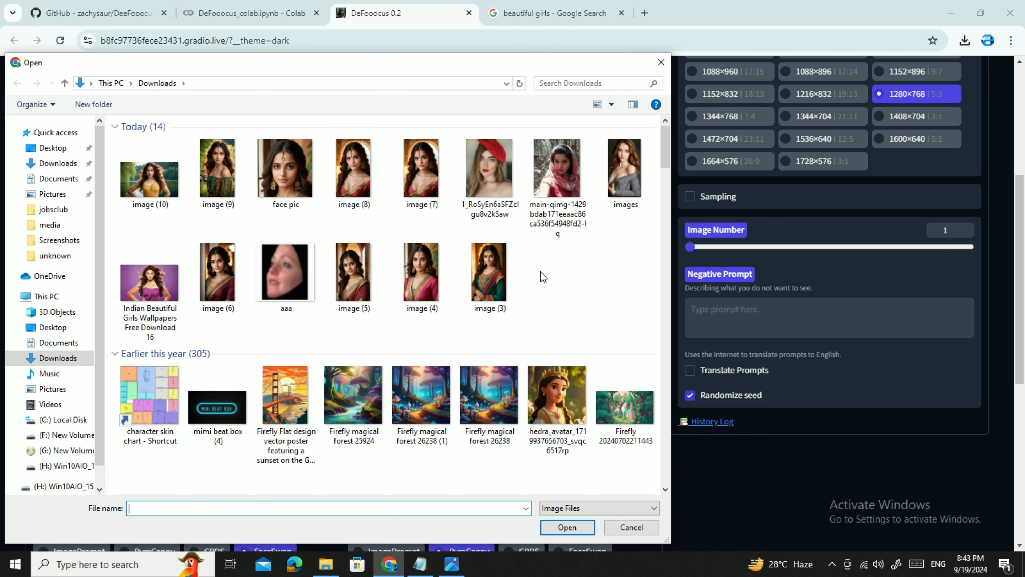
{"action": "double_click", "coordinate": [624, 182]}
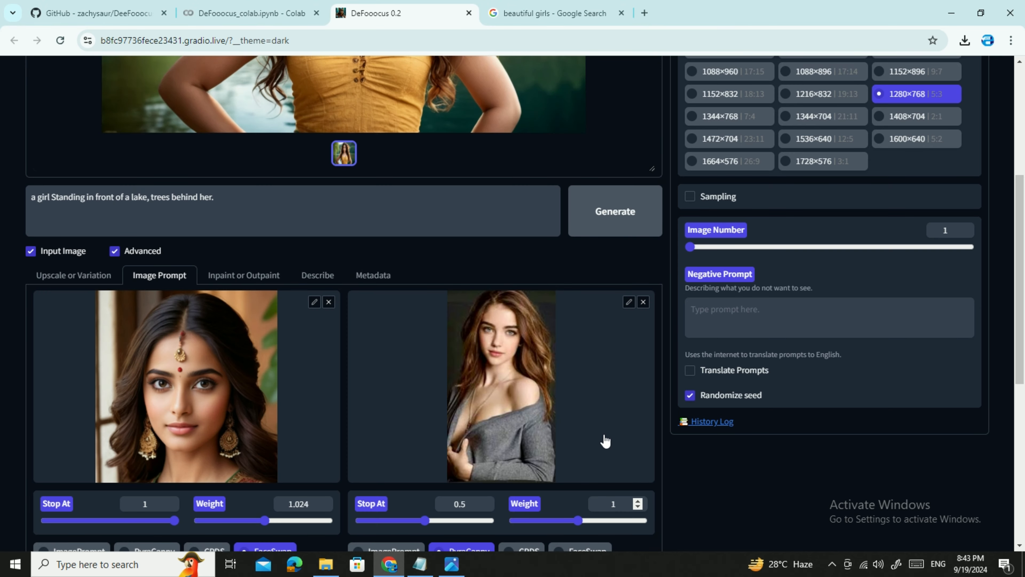
{"action": "scroll", "coordinate": [605, 441], "scroll_direction": "down", "scroll_amount": 5}
{"action": "scroll", "coordinate": [605, 426], "scroll_direction": "up", "scroll_amount": 4}
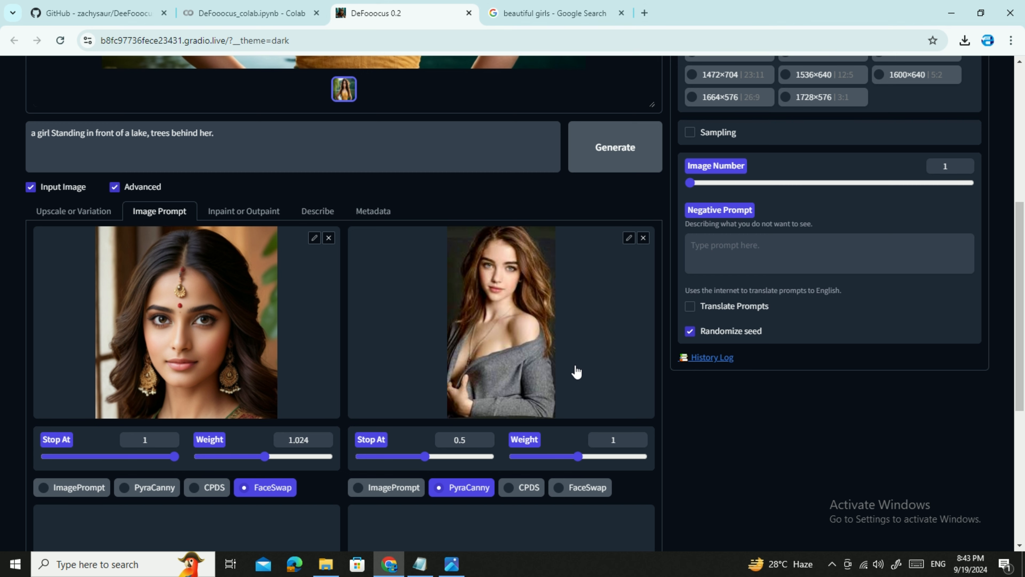
Replace the prompt with "a girl posing in a luxury apartment, dim light, 4k, ultra clear." and generate the portrait
{"action": "scroll", "coordinate": [576, 372], "scroll_direction": "up", "scroll_amount": 5}
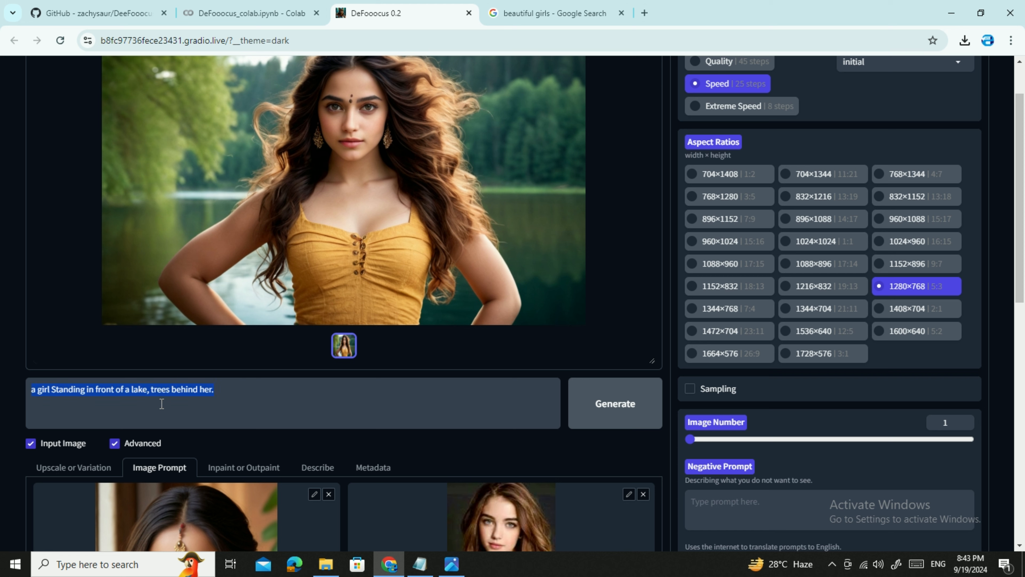
{"action": "type", "text": "a"}
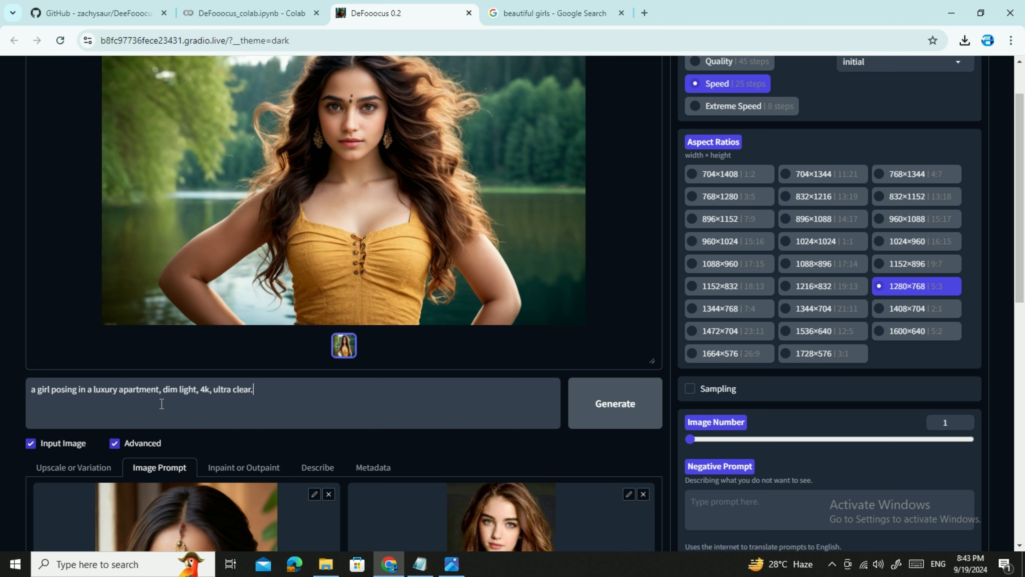
{"action": "scroll", "coordinate": [460, 218], "scroll_direction": "up", "scroll_amount": 2}
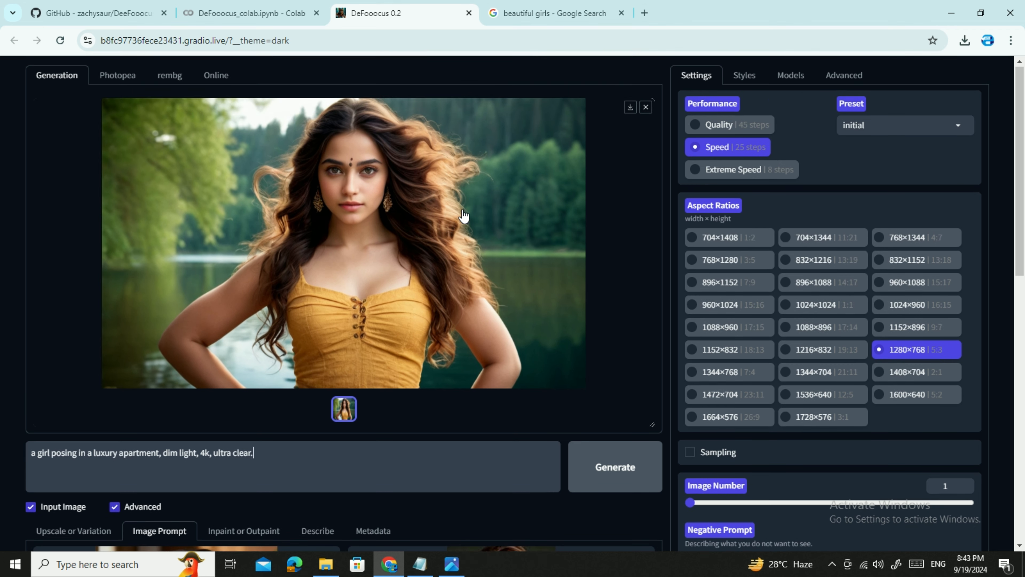
{"action": "scroll", "coordinate": [449, 275], "scroll_direction": "down", "scroll_amount": 8}
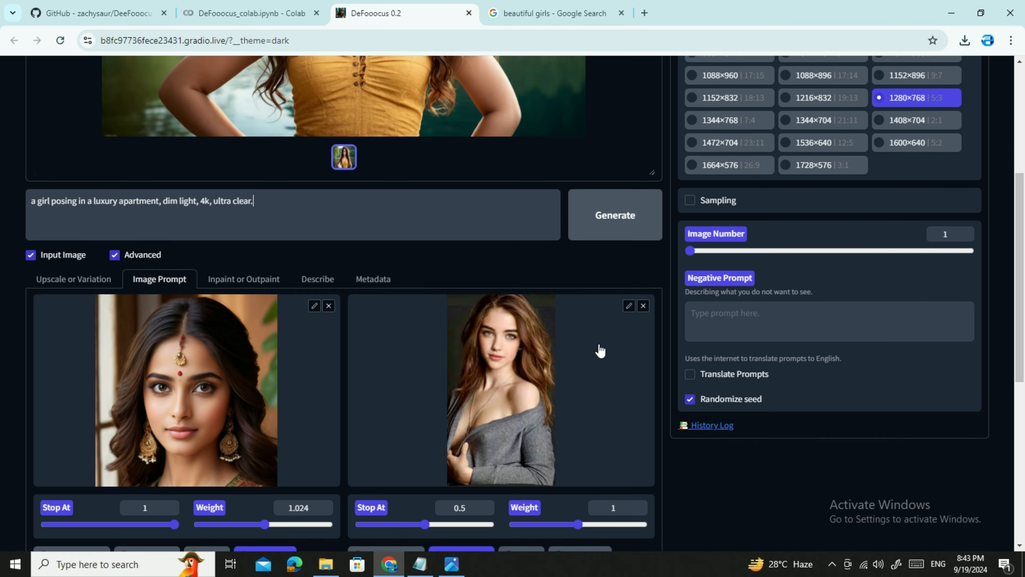
{"action": "scroll", "coordinate": [599, 350], "scroll_direction": "up", "scroll_amount": 6}
{"action": "left_click", "coordinate": [606, 419]}
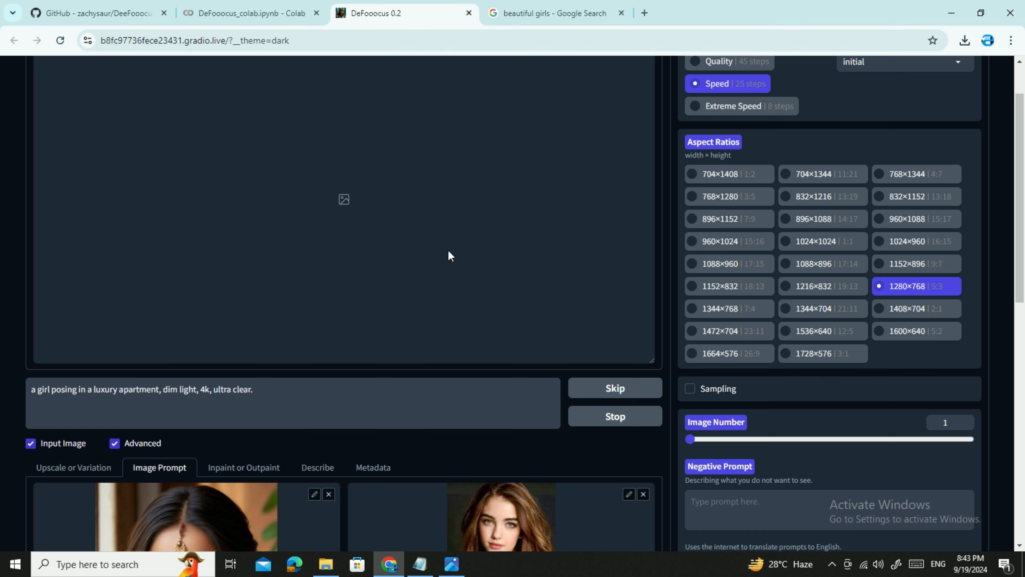
{"action": "scroll", "coordinate": [450, 255], "scroll_direction": "down", "scroll_amount": 4}
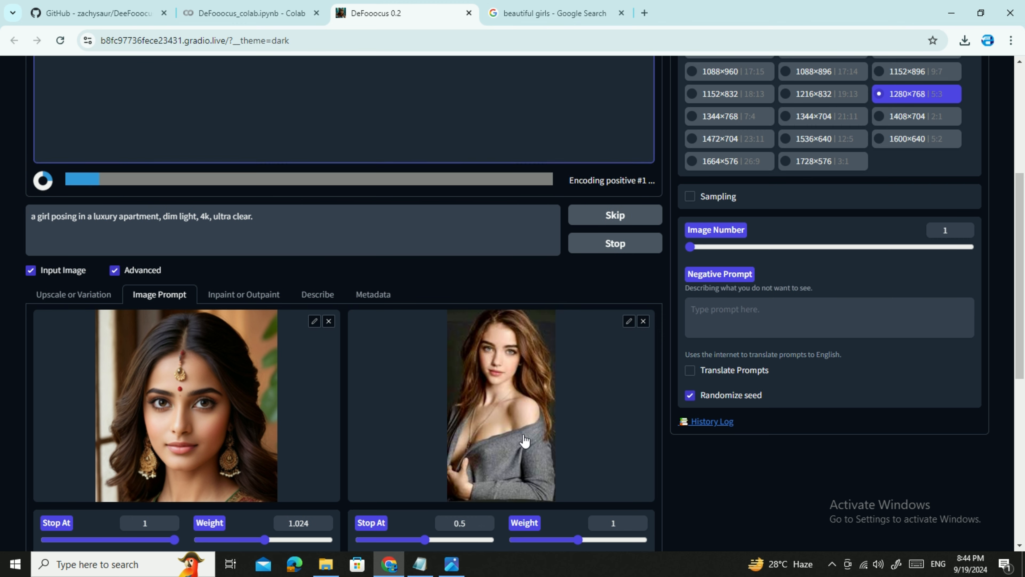
{"action": "scroll", "coordinate": [512, 274], "scroll_direction": "up", "scroll_amount": 5}
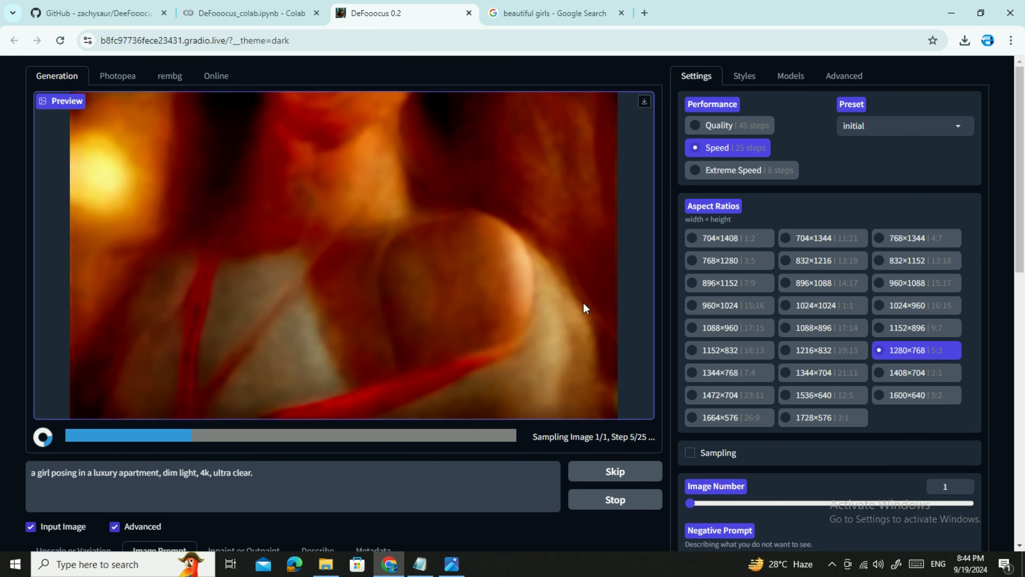
{"action": "scroll", "coordinate": [312, 377], "scroll_direction": "down", "scroll_amount": 3}
{"action": "scroll", "coordinate": [522, 220], "scroll_direction": "up", "scroll_amount": 3}
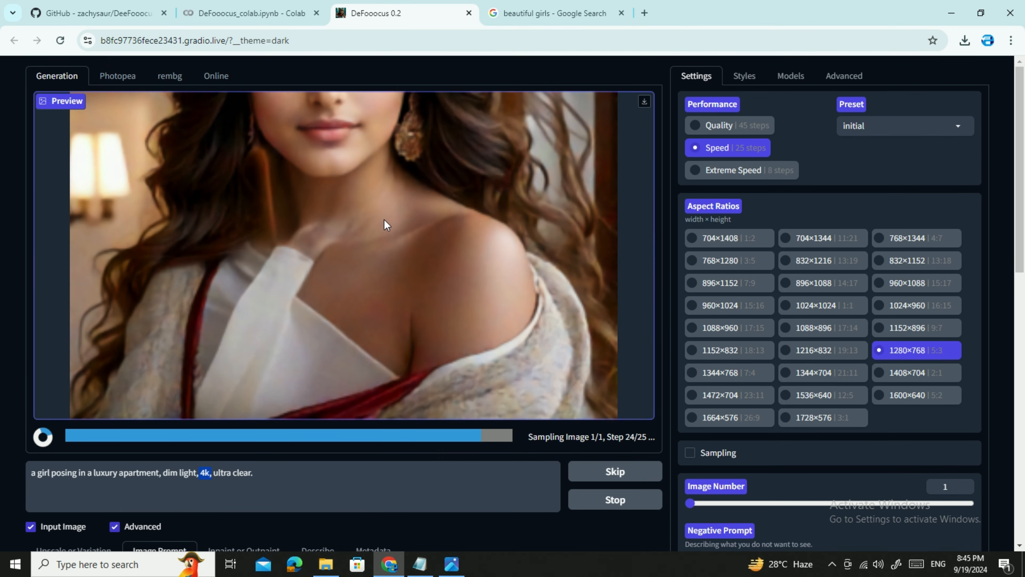
Remove "4k," from the luxury apartment prompt and generate the portrait again
{"action": "scroll", "coordinate": [179, 355], "scroll_direction": "down", "scroll_amount": 6}
{"action": "scroll", "coordinate": [179, 355], "scroll_direction": "up", "scroll_amount": 5}
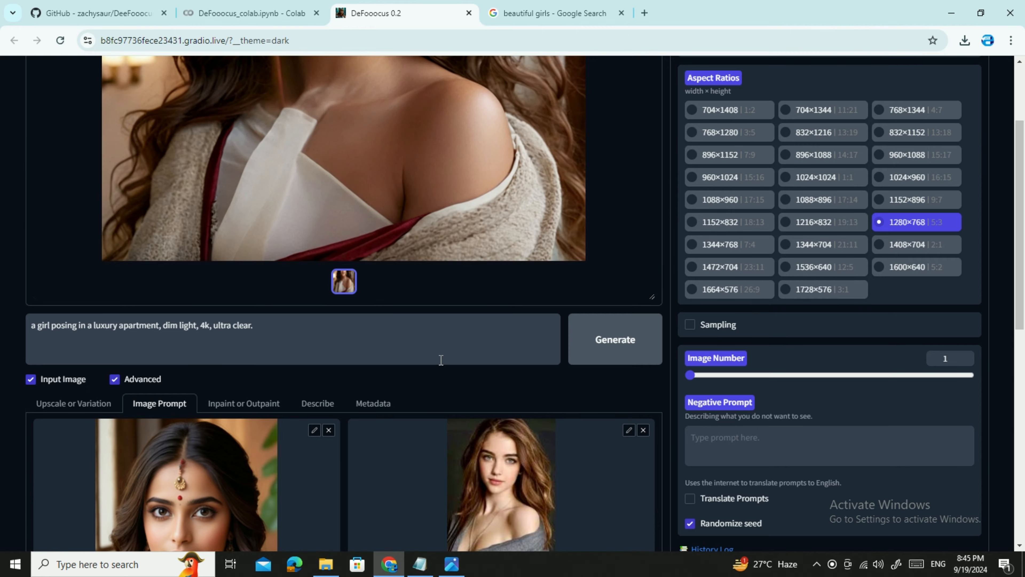
{"action": "left_click", "coordinate": [217, 197]}
{"action": "key", "text": "BackSpace"}
{"action": "key", "text": "BackSpace"}
{"action": "key", "text": "BackSpace"}
{"action": "key", "text": "BackSpace"}
{"action": "key", "text": "ctrl+Return"}
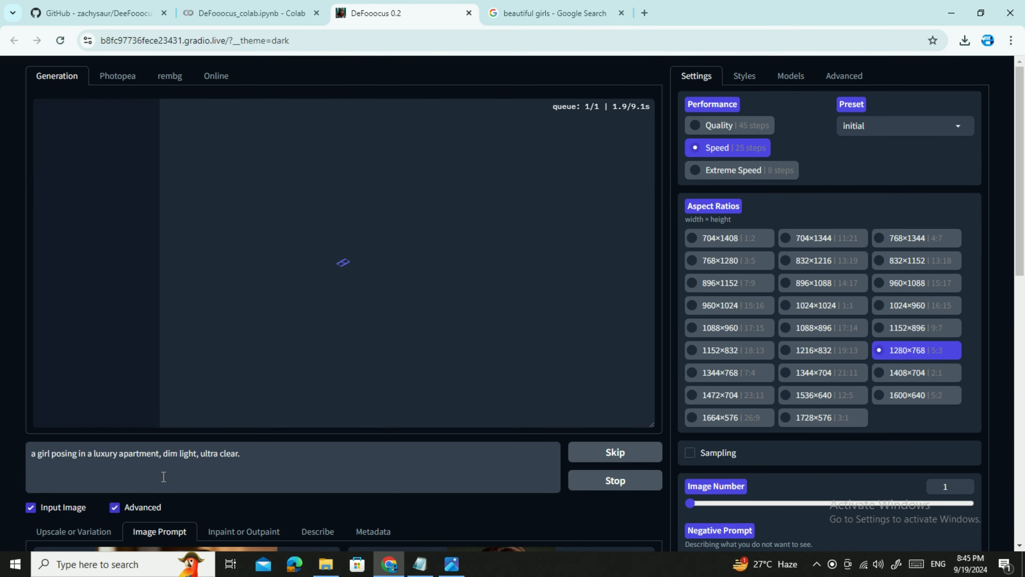
Reword the beginning of the prompt so it reads "full portrait of girl, luxury apartment, dim light, ultra clear."
{"action": "left_click_drag", "start_coordinate": [31, 453], "coordinate": [94, 453]}
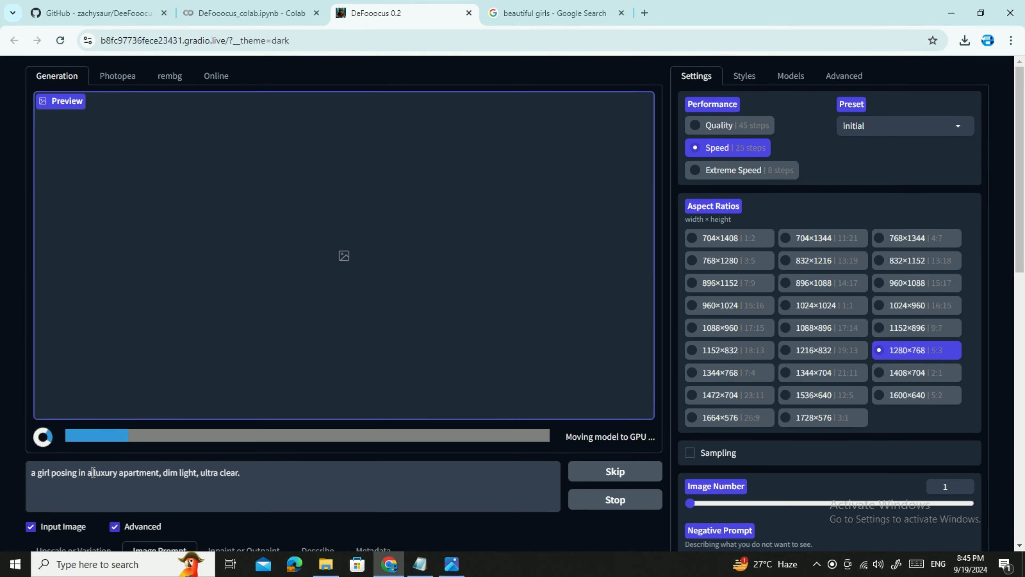
{"action": "scroll", "coordinate": [94, 460], "scroll_direction": "down", "scroll_amount": 8}
{"action": "scroll", "coordinate": [94, 460], "scroll_direction": "up", "scroll_amount": 5}
{"action": "type", "text": "full portrait of girl,"}
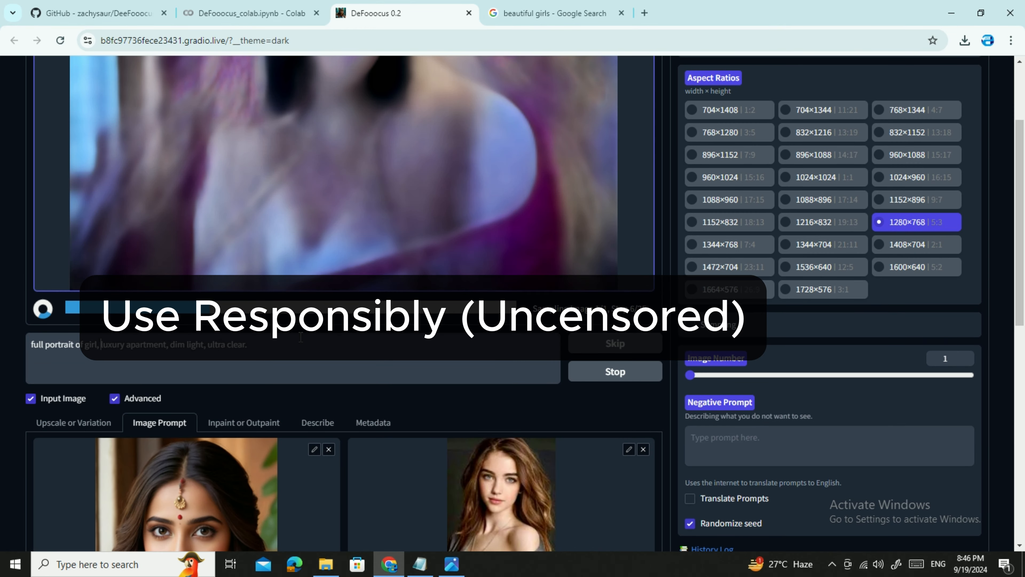
{"action": "scroll", "coordinate": [301, 337], "scroll_direction": "up", "scroll_amount": 3}
{"action": "scroll", "coordinate": [469, 300], "scroll_direction": "down", "scroll_amount": 10}
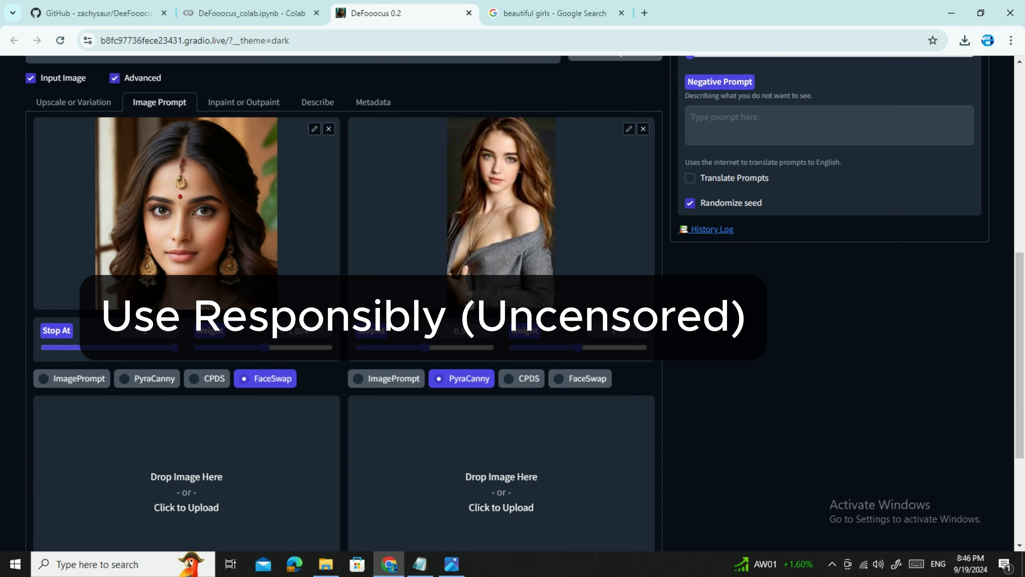
Replace the PyraCanny pose reference with the "main-qimg-1429bdab171eeaac86ca536f54948fd2-lq" file and generate a portrait with an empty prompt
{"action": "left_click", "coordinate": [555, 13]}
{"action": "left_click", "coordinate": [375, 13]}
{"action": "scroll", "coordinate": [534, 241], "scroll_direction": "up", "scroll_amount": 3}
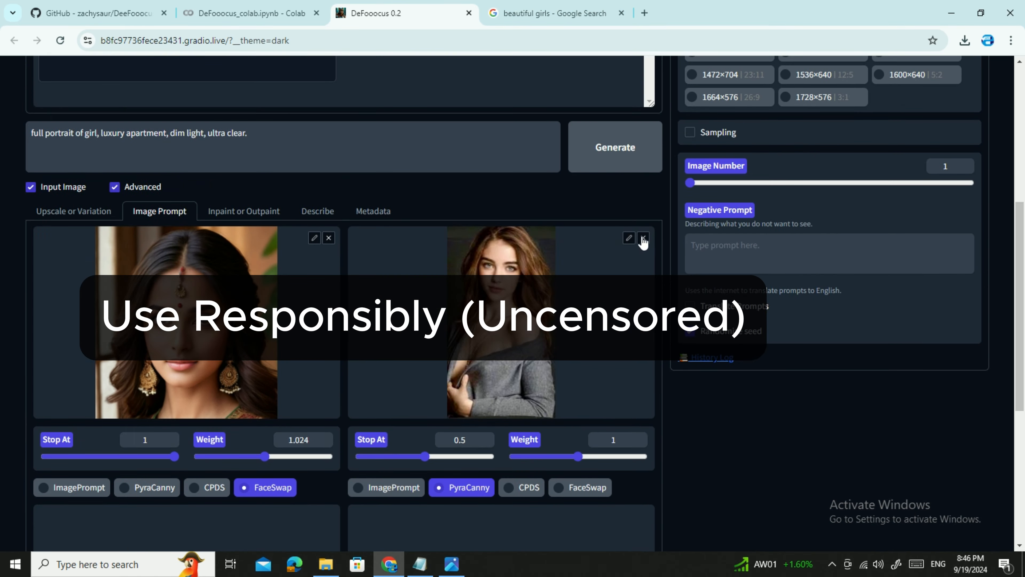
{"action": "left_click", "coordinate": [643, 238]}
{"action": "left_click", "coordinate": [537, 238]}
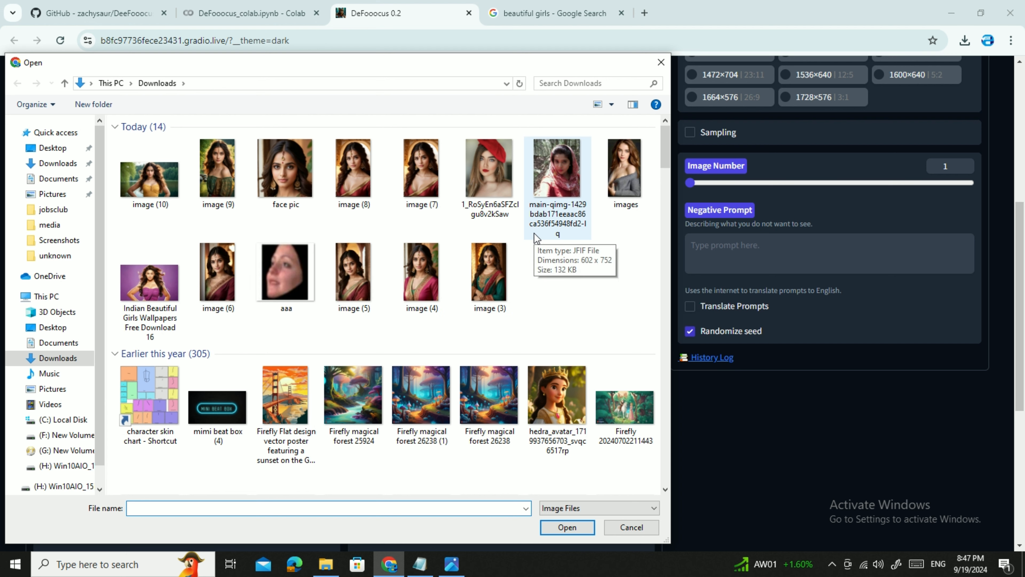
{"action": "double_click", "coordinate": [565, 188]}
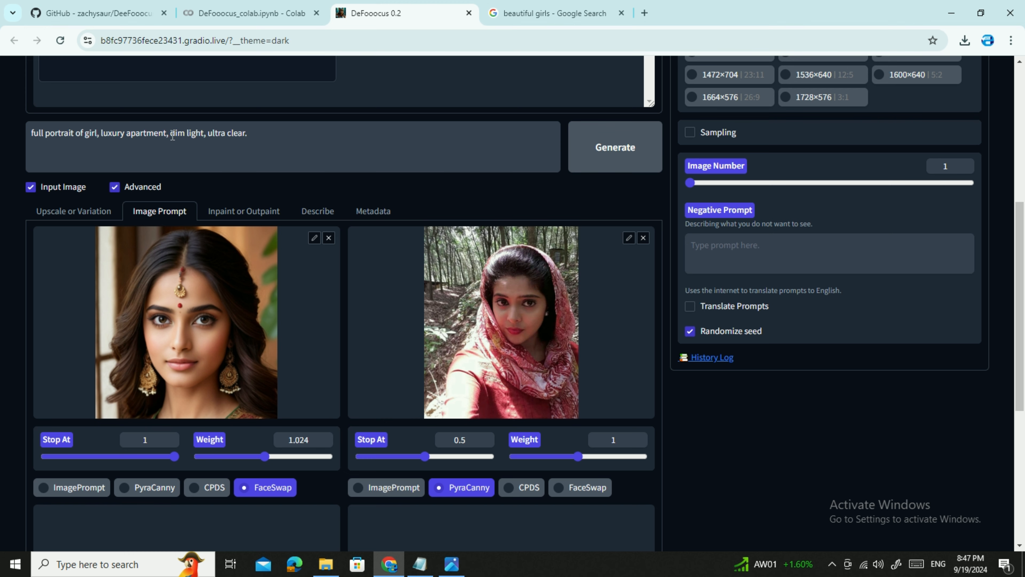
{"action": "key", "text": "ctrl+Return"}
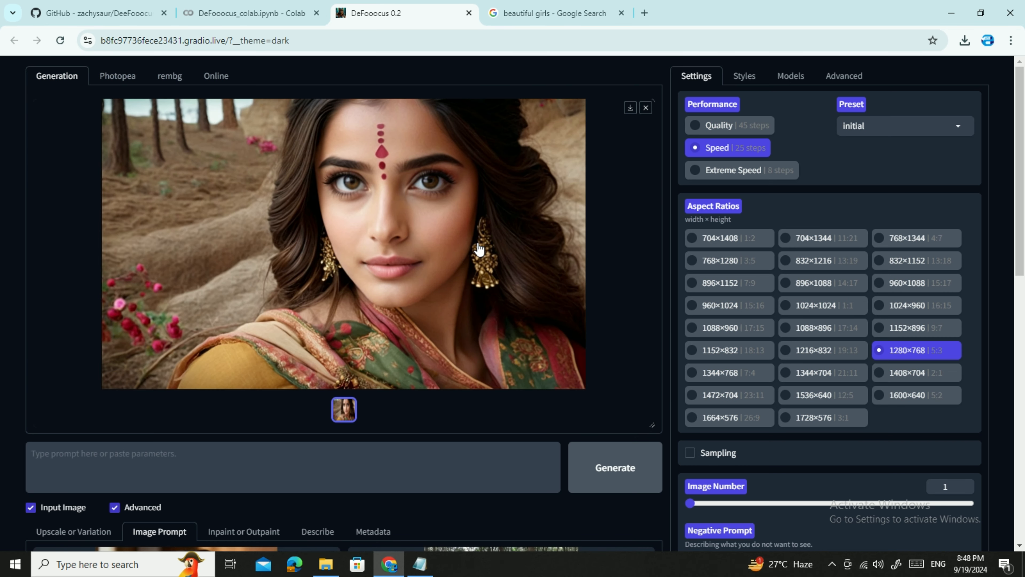
Download the newly generated portrait of the girl with the embroidered shawl
{"action": "left_click", "coordinate": [468, 183]}
{"action": "left_click", "coordinate": [618, 127]}
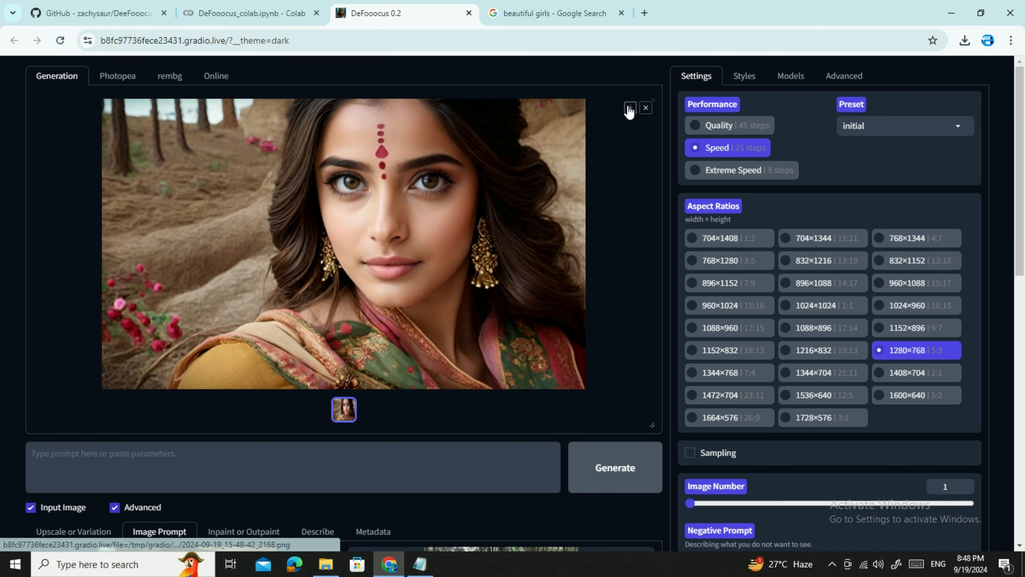
{"action": "left_click", "coordinate": [629, 108]}
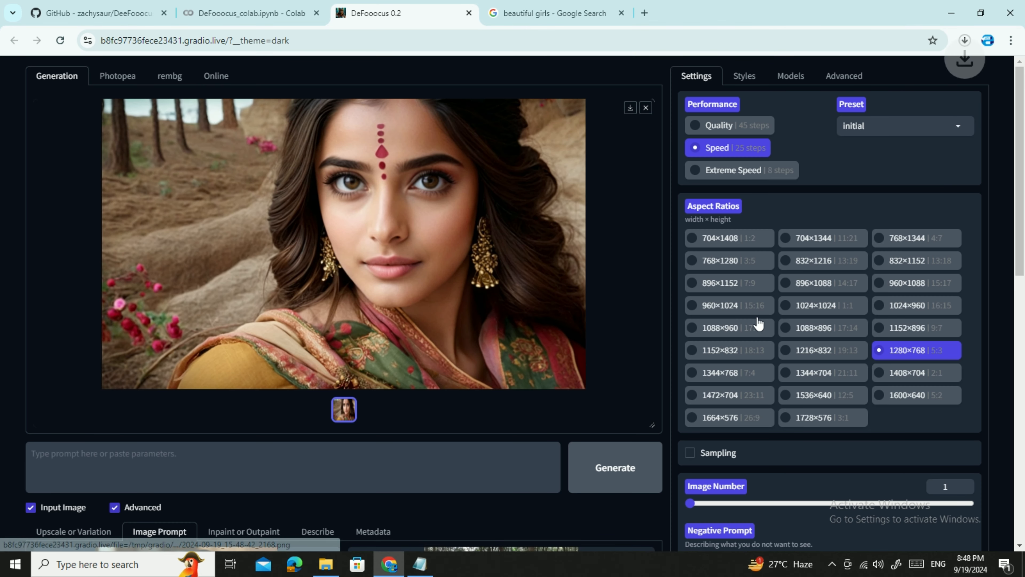
Set the aspect ratio to 768×1280 and generate the portrait again with the same reference images
{"action": "left_click", "coordinate": [691, 260]}
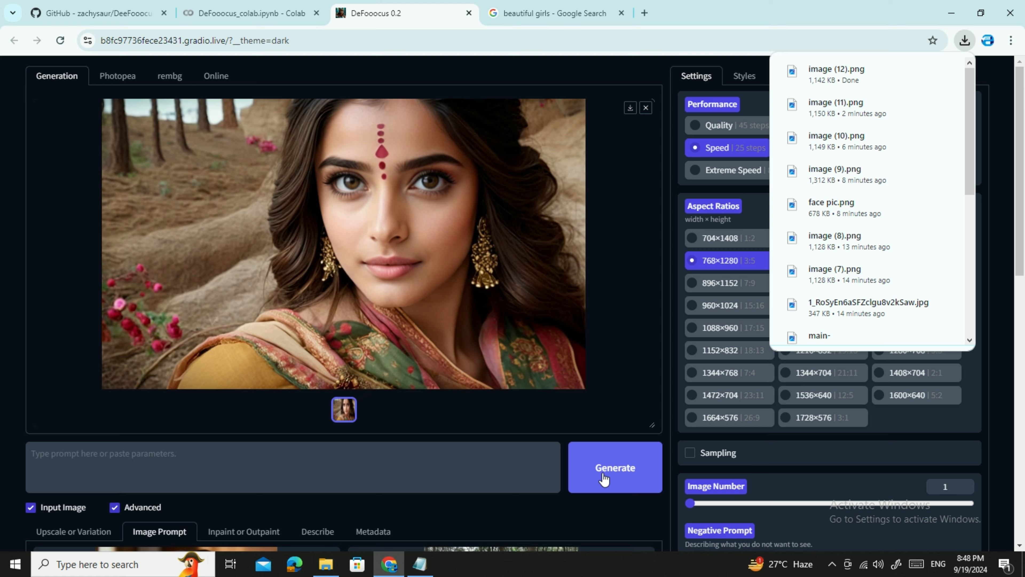
{"action": "left_click", "coordinate": [603, 478]}
{"action": "scroll", "coordinate": [516, 407], "scroll_direction": "down", "scroll_amount": 5}
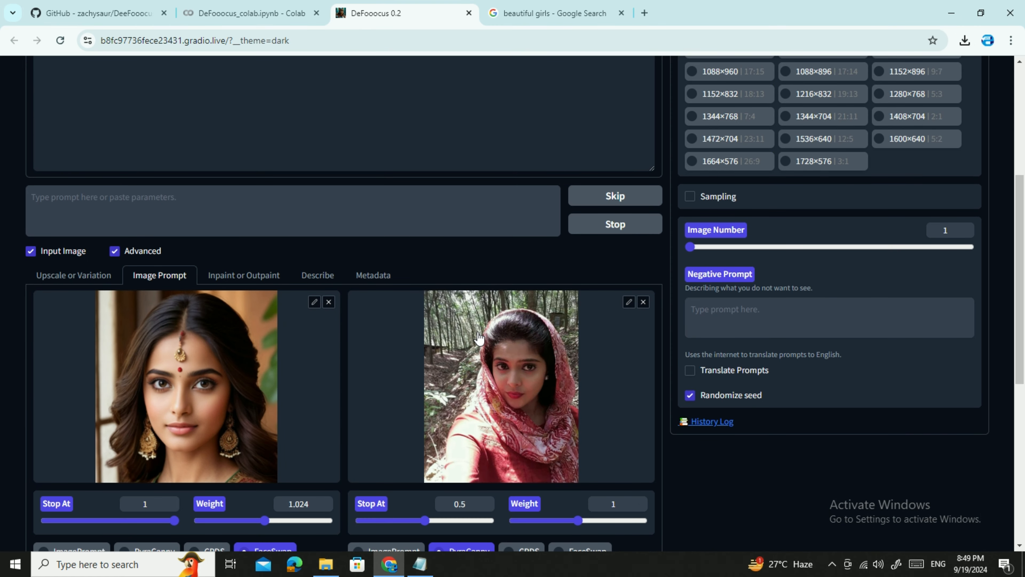
{"action": "scroll", "coordinate": [479, 338], "scroll_direction": "up", "scroll_amount": 5}
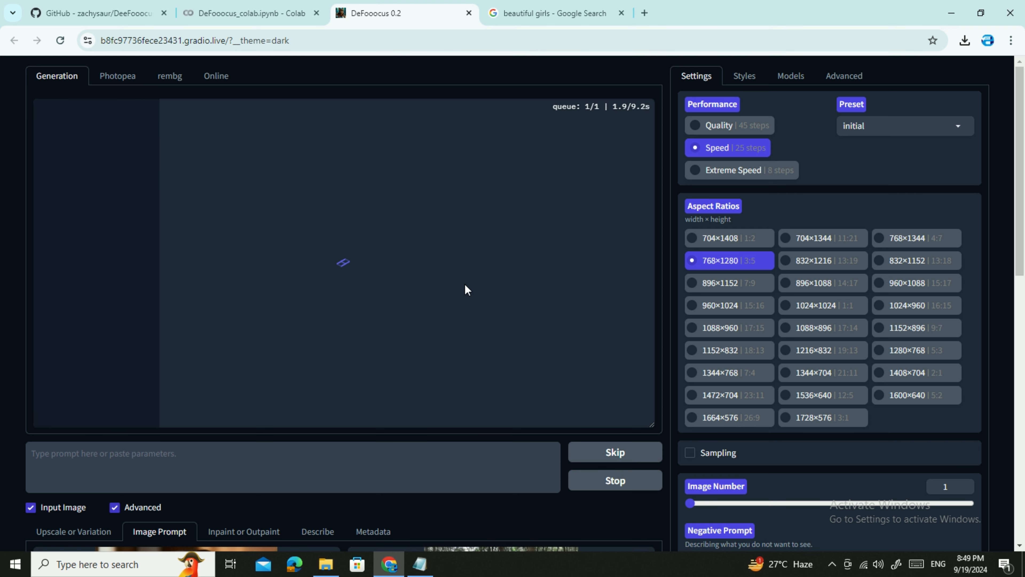
{"action": "scroll", "coordinate": [465, 285], "scroll_direction": "down", "scroll_amount": 4}
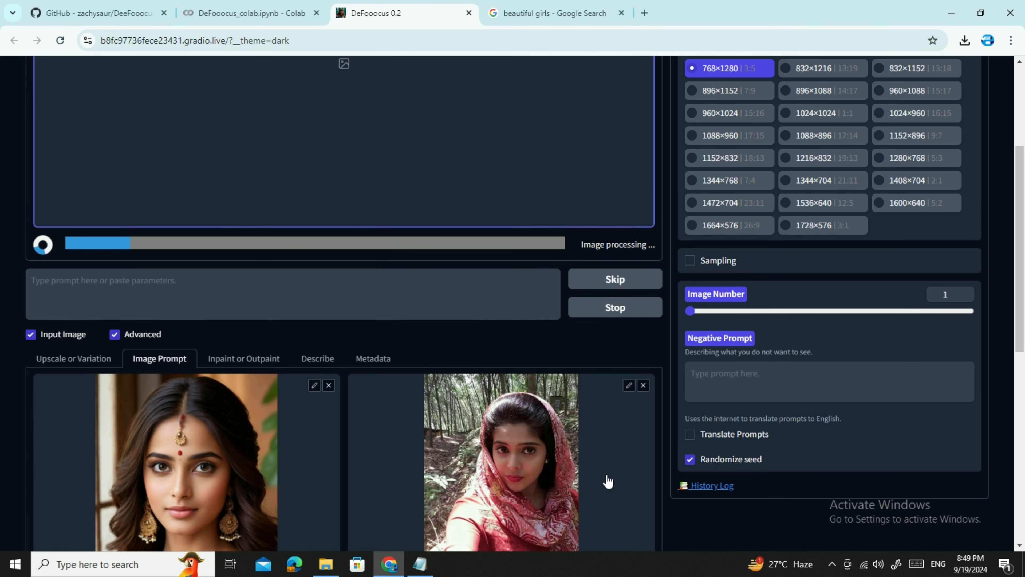
{"action": "scroll", "coordinate": [608, 480], "scroll_direction": "up", "scroll_amount": 4}
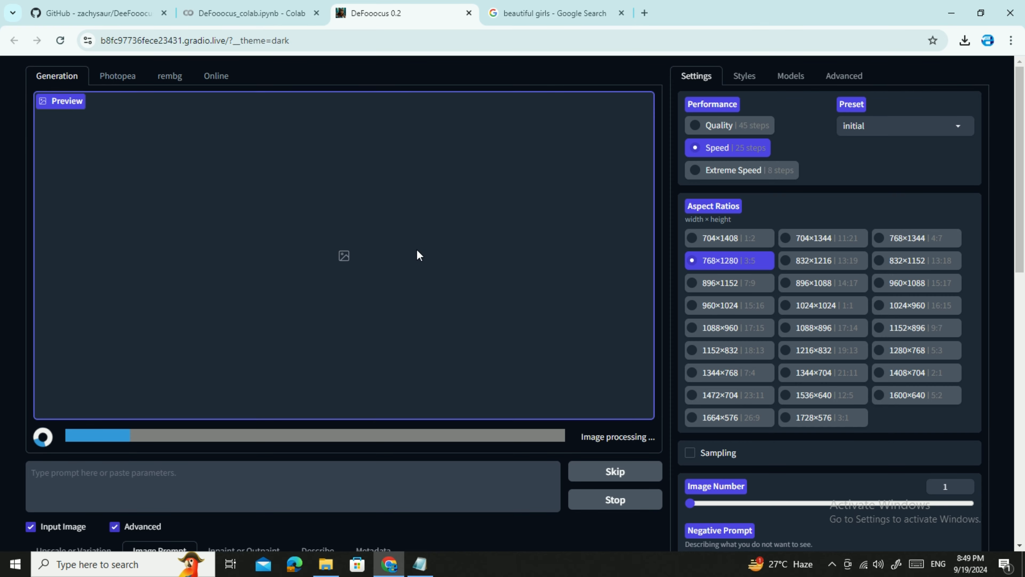
Look over the saved portraits in the Downloads folder, and return to the generation view
{"action": "left_click", "coordinate": [326, 564]}
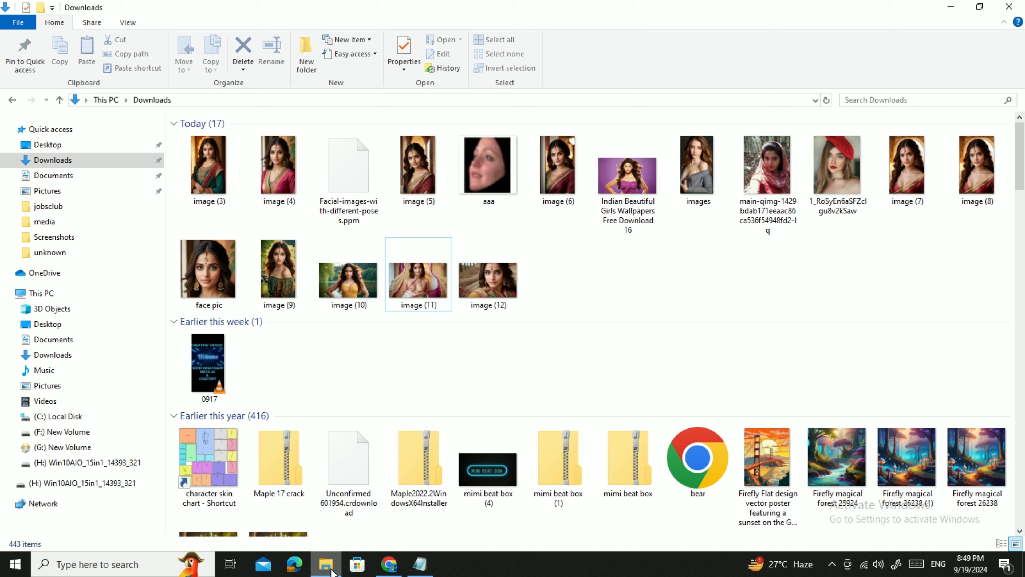
{"action": "left_click", "coordinate": [326, 564]}
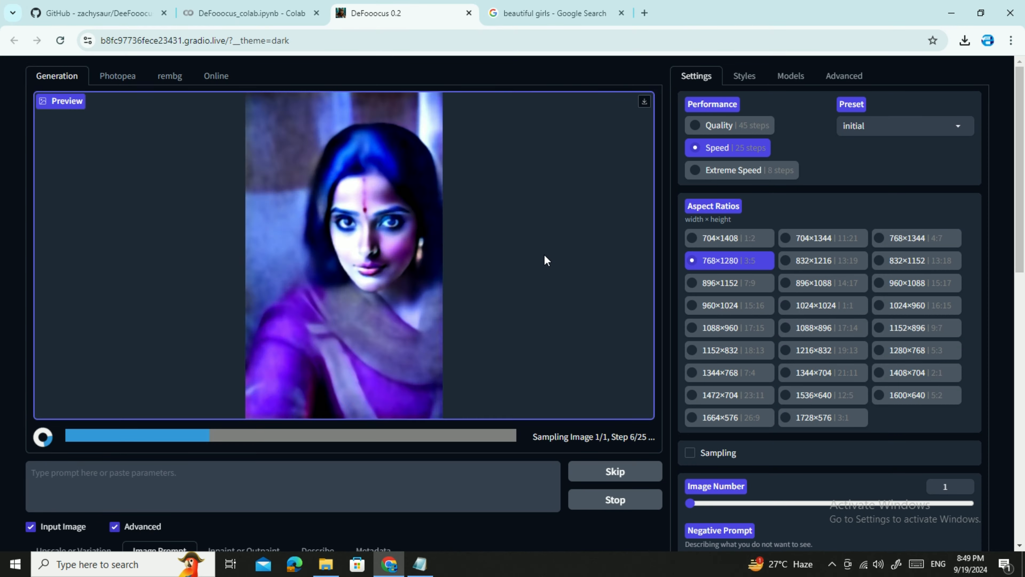
Search Google for "free pose feed" and close the search tab to return to the generation view
{"action": "scroll", "coordinate": [543, 253], "scroll_direction": "down", "scroll_amount": 3}
{"action": "scroll", "coordinate": [591, 362], "scroll_direction": "up", "scroll_amount": 3}
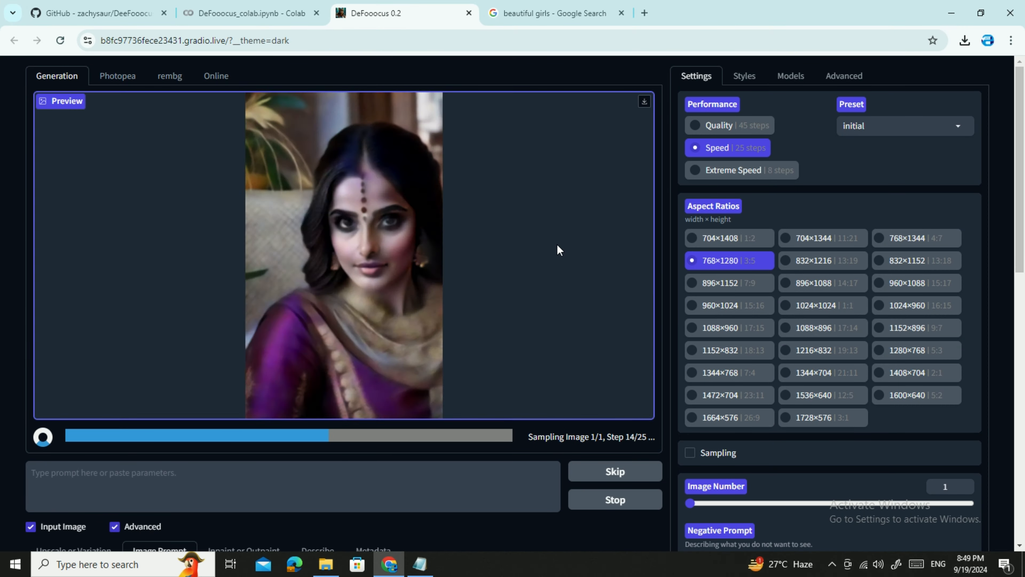
{"action": "left_click", "coordinate": [553, 13]}
{"action": "type", "text": "free pose feed"}
{"action": "key", "text": "Return"}
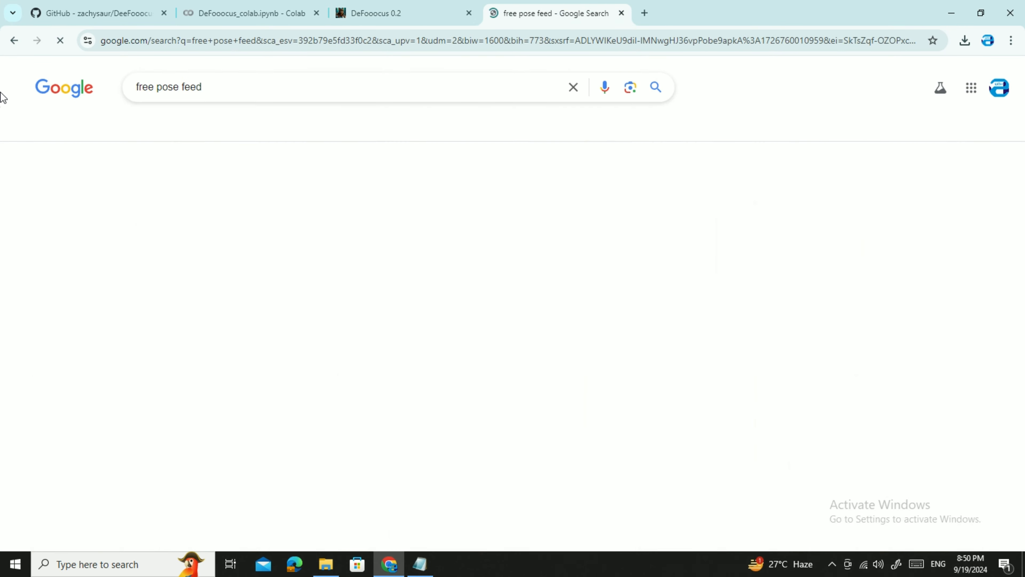
{"action": "left_click", "coordinate": [250, 88]}
{"action": "key", "text": "ctrl+w"}
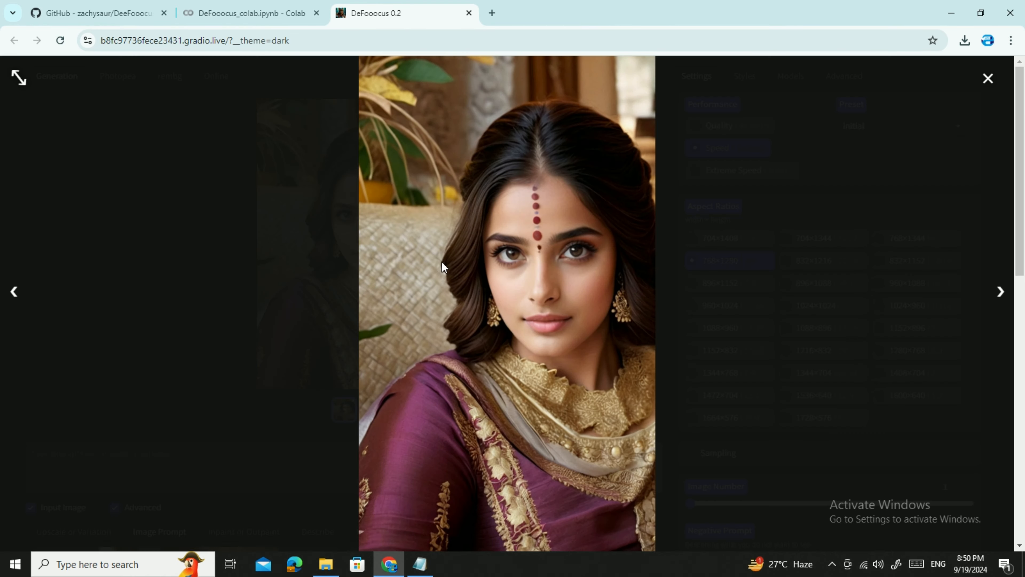
Download the finished portrait and replace the PyraCanny pose reference with the "1_RoSyEn6aSFZclgu8v2kSaw" file
{"action": "key", "text": "Escape"}
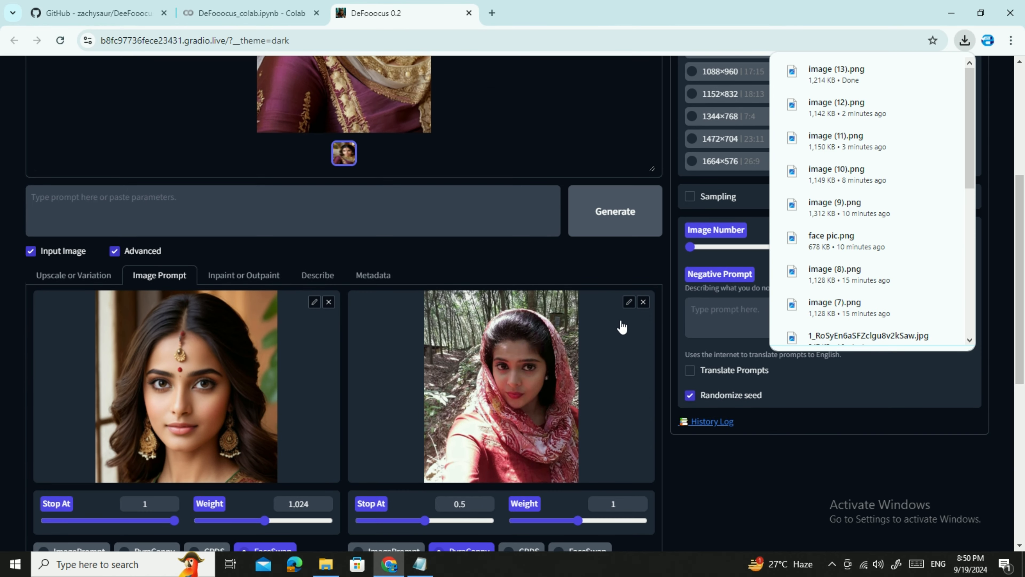
{"action": "left_click", "coordinate": [643, 302]}
{"action": "left_click", "coordinate": [508, 390]}
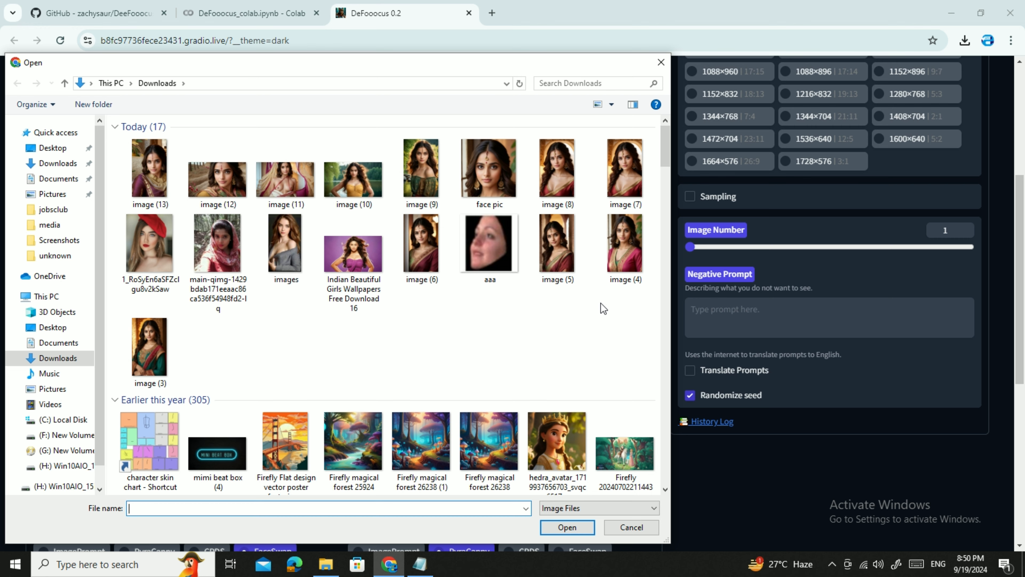
{"action": "double_click", "coordinate": [164, 256]}
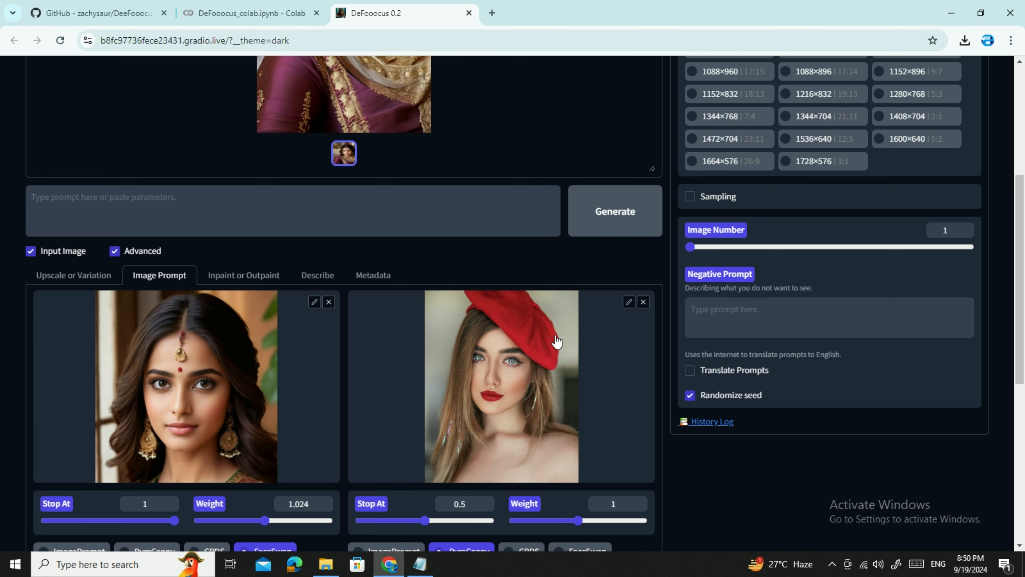
Generate a 768×1280 portrait from the FaceSwap face and the red-beret pose reference, leaving the prompt empty
{"action": "scroll", "coordinate": [576, 369], "scroll_direction": "down", "scroll_amount": 4}
{"action": "scroll", "coordinate": [579, 435], "scroll_direction": "up", "scroll_amount": 5}
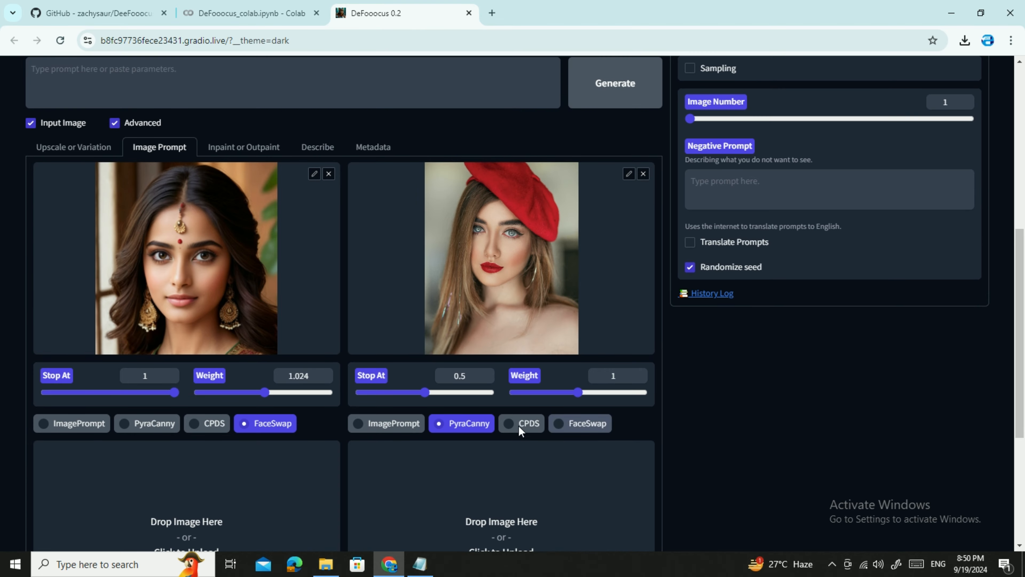
{"action": "scroll", "coordinate": [584, 218], "scroll_direction": "up", "scroll_amount": 4}
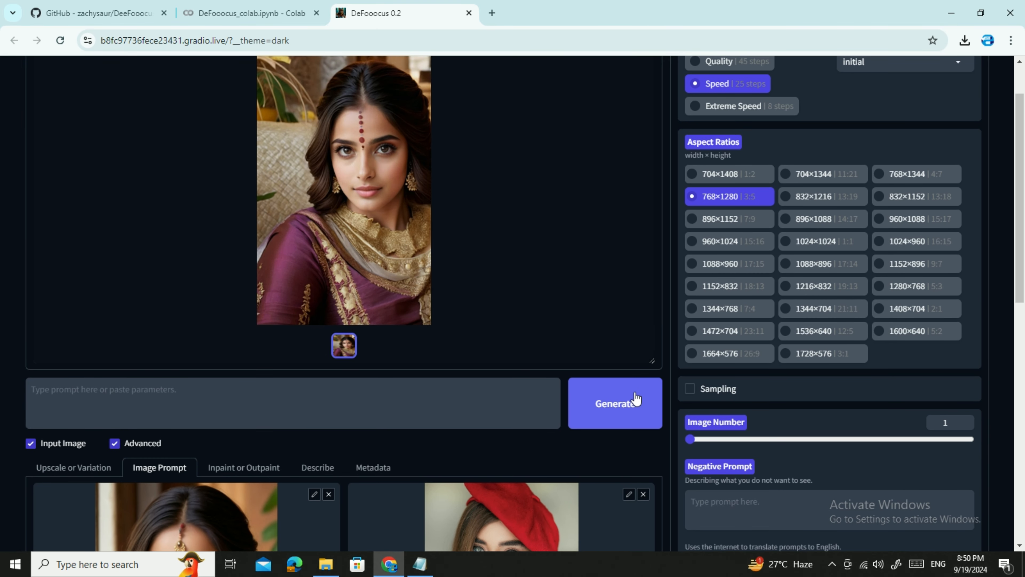
{"action": "left_click", "coordinate": [639, 395]}
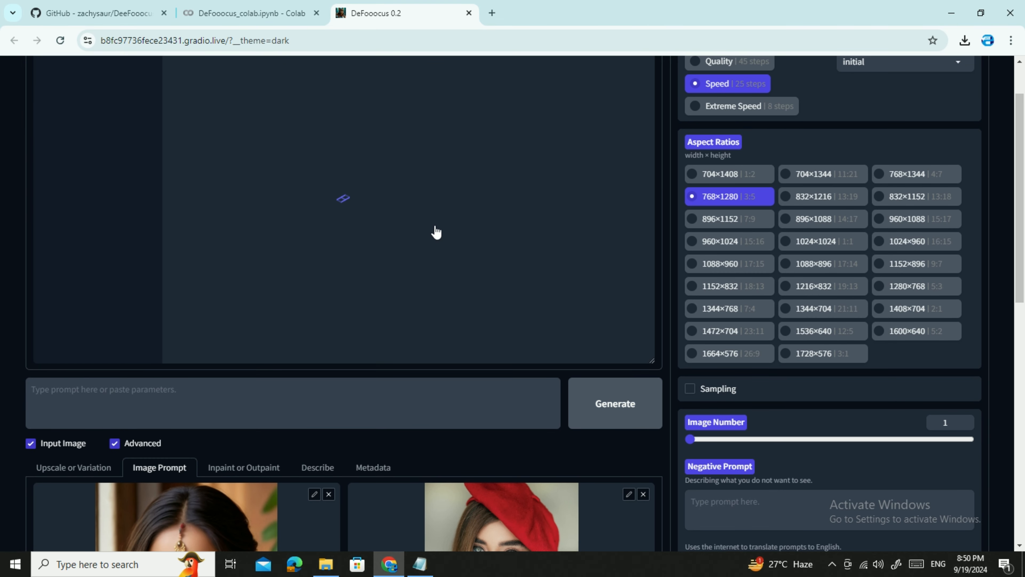
{"action": "scroll", "coordinate": [464, 256], "scroll_direction": "down", "scroll_amount": 5}
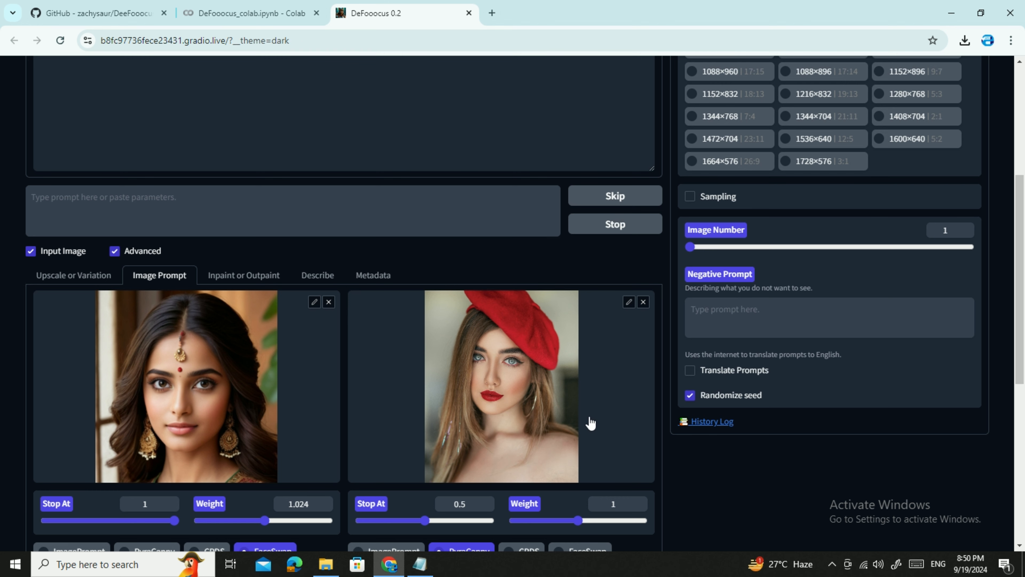
{"action": "scroll", "coordinate": [573, 412], "scroll_direction": "up", "scroll_amount": 5}
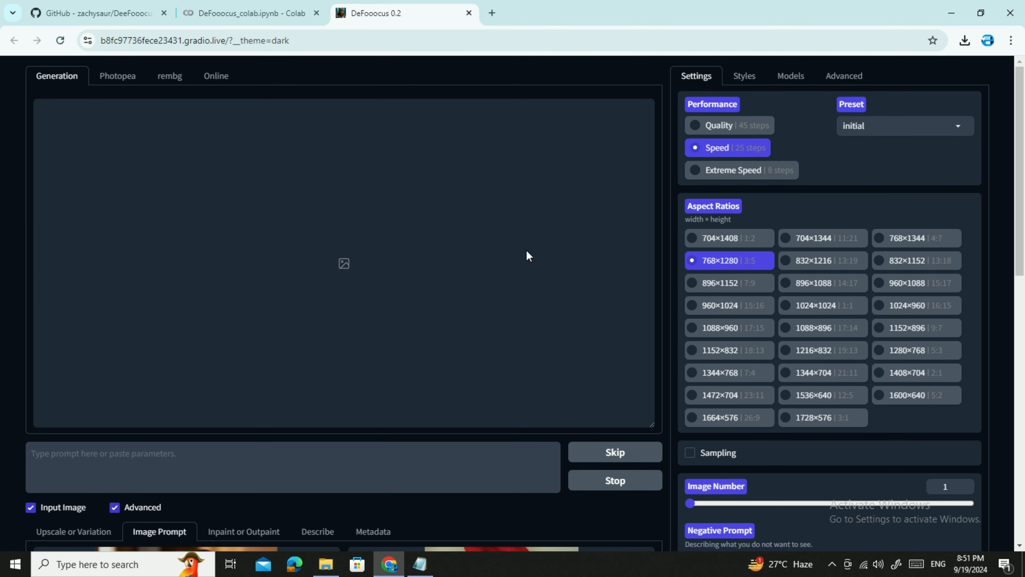
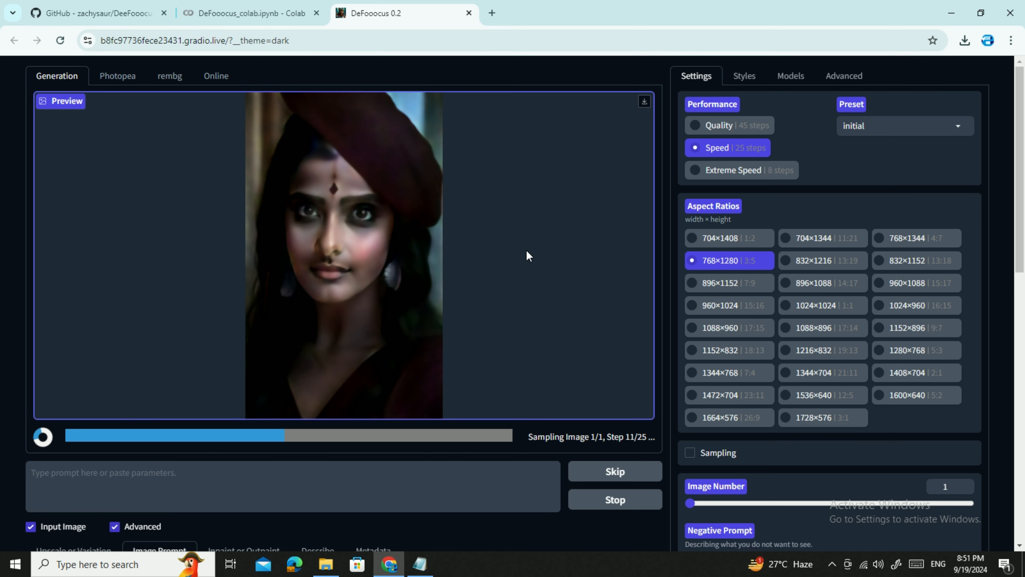
{"action": "scroll", "coordinate": [534, 190], "scroll_direction": "down", "scroll_amount": 2}
{"action": "scroll", "coordinate": [534, 187], "scroll_direction": "up", "scroll_amount": 2}
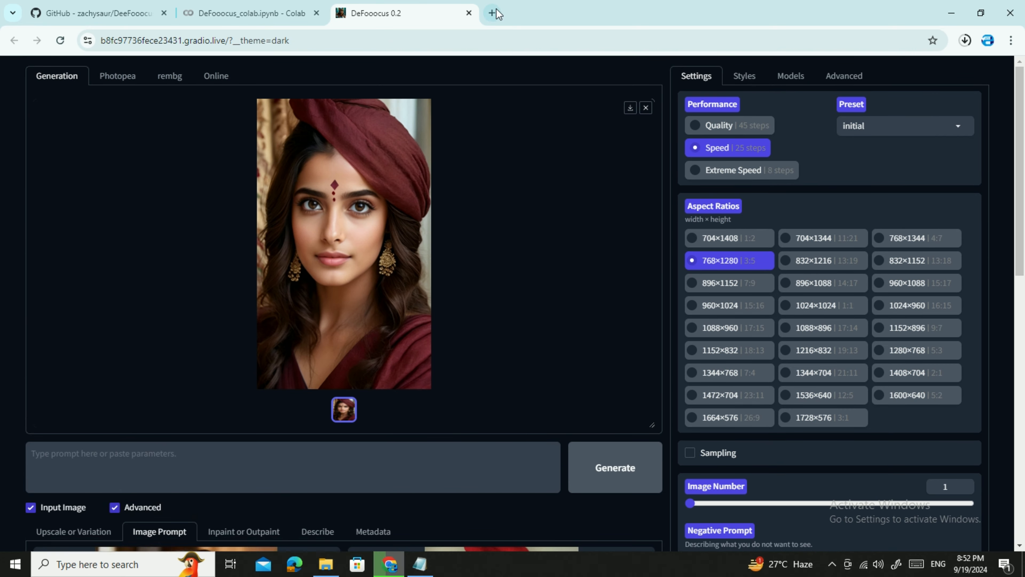
Download the portrait of the girl with the maroon turban, view it at full size and return to the result gallery
{"action": "left_click", "coordinate": [591, 194]}
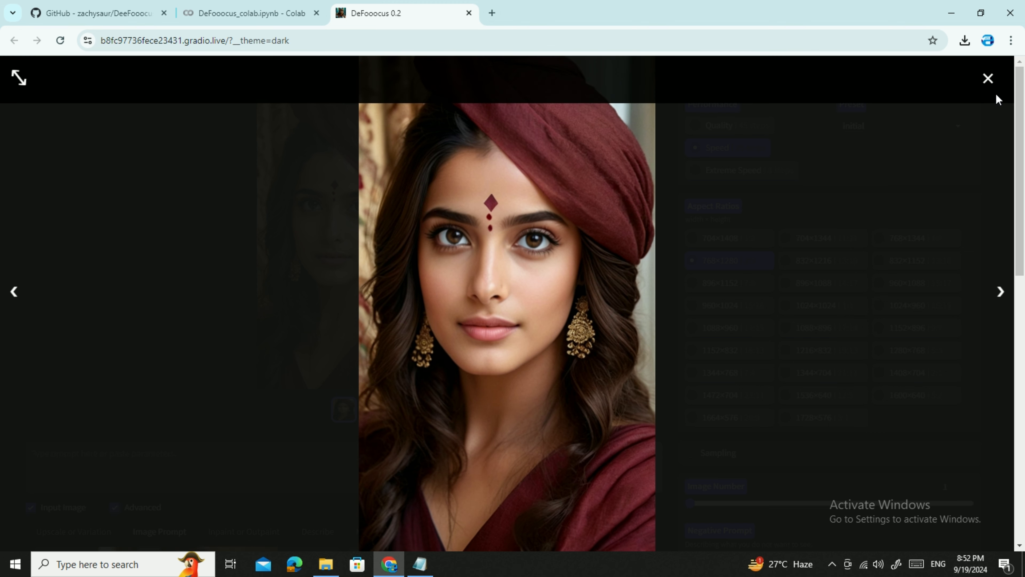
{"action": "left_click", "coordinate": [313, 236]}
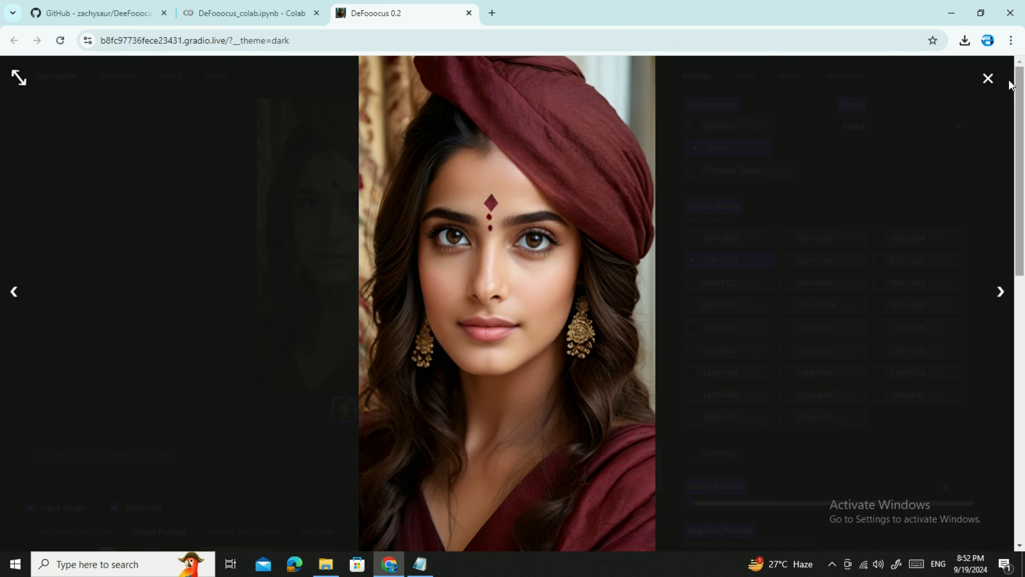
{"action": "left_click", "coordinate": [989, 79]}
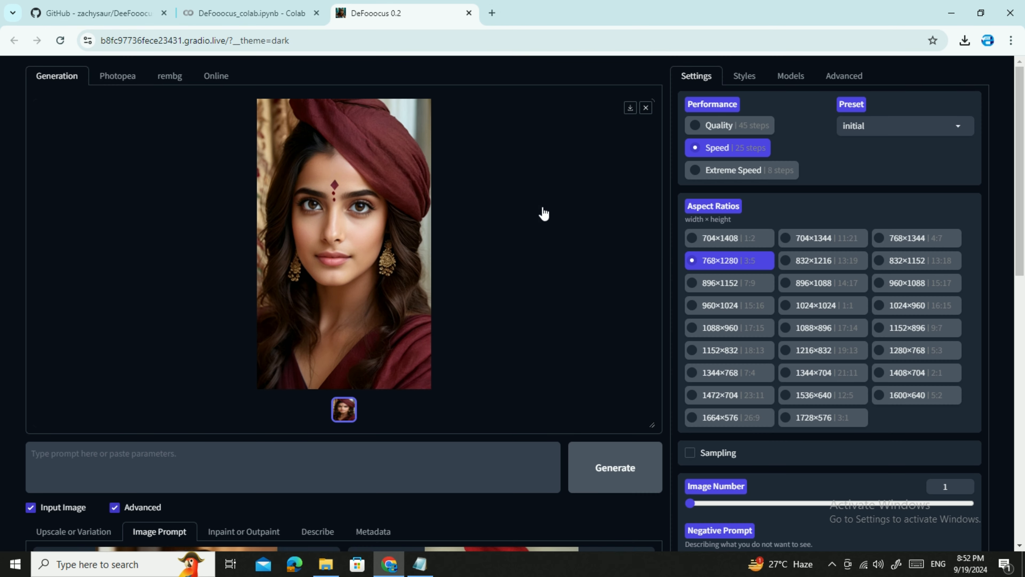
{"action": "left_click", "coordinate": [646, 108]}
{"action": "scroll", "coordinate": [507, 263], "scroll_direction": "down", "scroll_amount": 8}
{"action": "scroll", "coordinate": [507, 263], "scroll_direction": "up", "scroll_amount": 8}
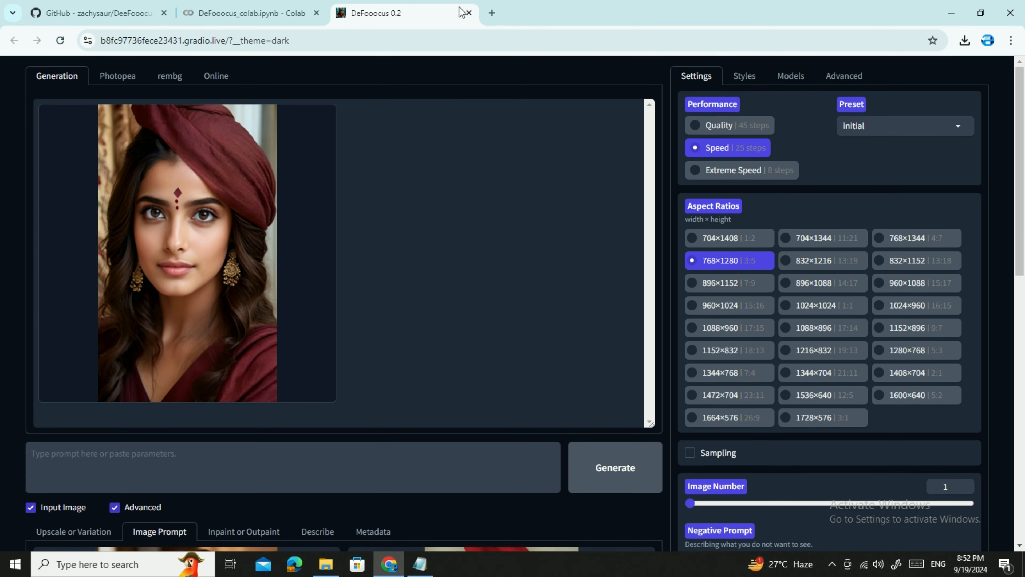
Close the DeFooocus page and go back to the start of the DeFooocus_colab.ipynb notebook
{"action": "left_click", "coordinate": [468, 13]}
{"action": "left_click", "coordinate": [567, 121]}
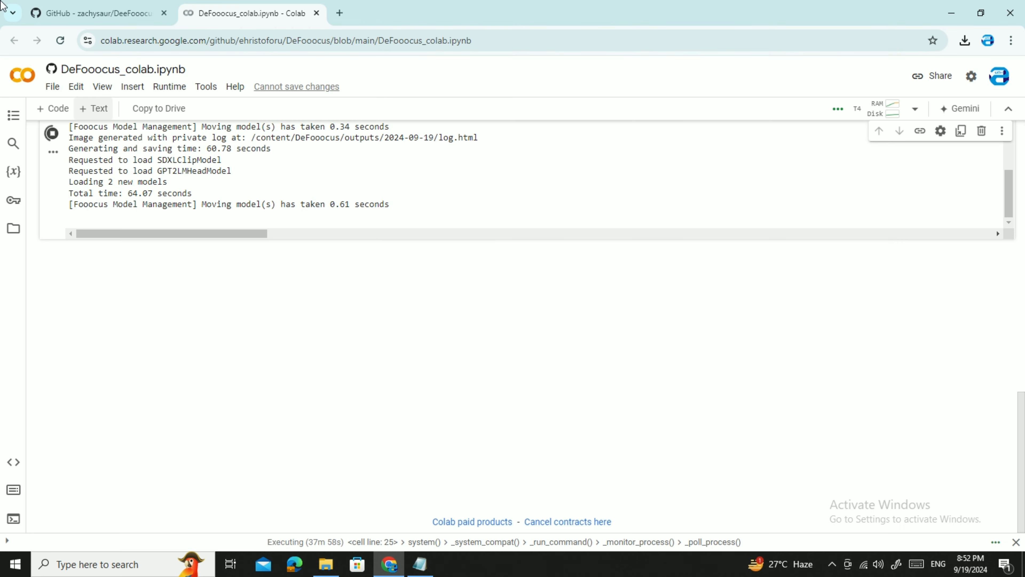
{"action": "scroll", "coordinate": [408, 380], "scroll_direction": "up", "scroll_amount": 10}
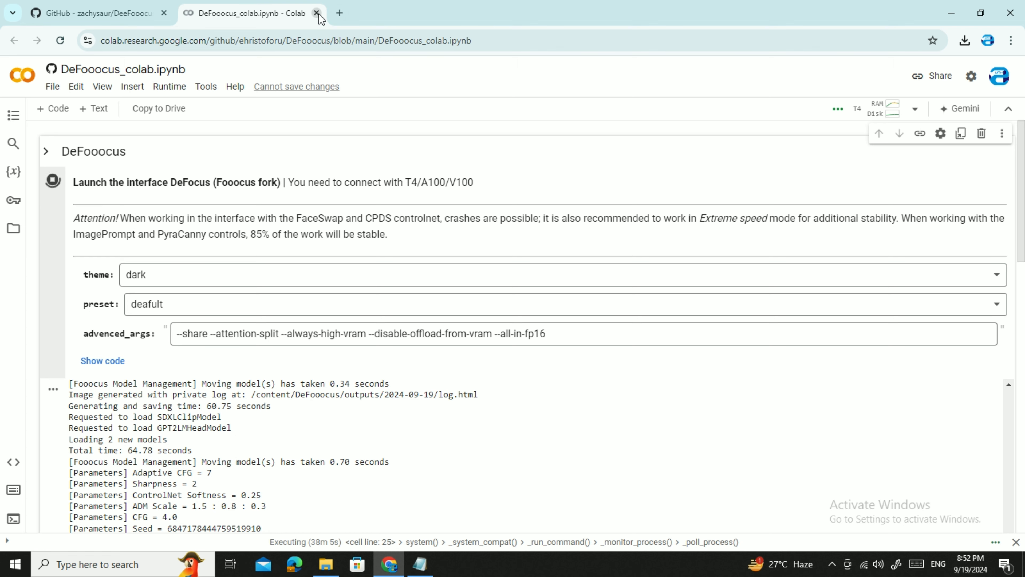
Search Google for "rendernet" in a new browser tab and open the RenderNet AI website
{"action": "left_click", "coordinate": [339, 13]}
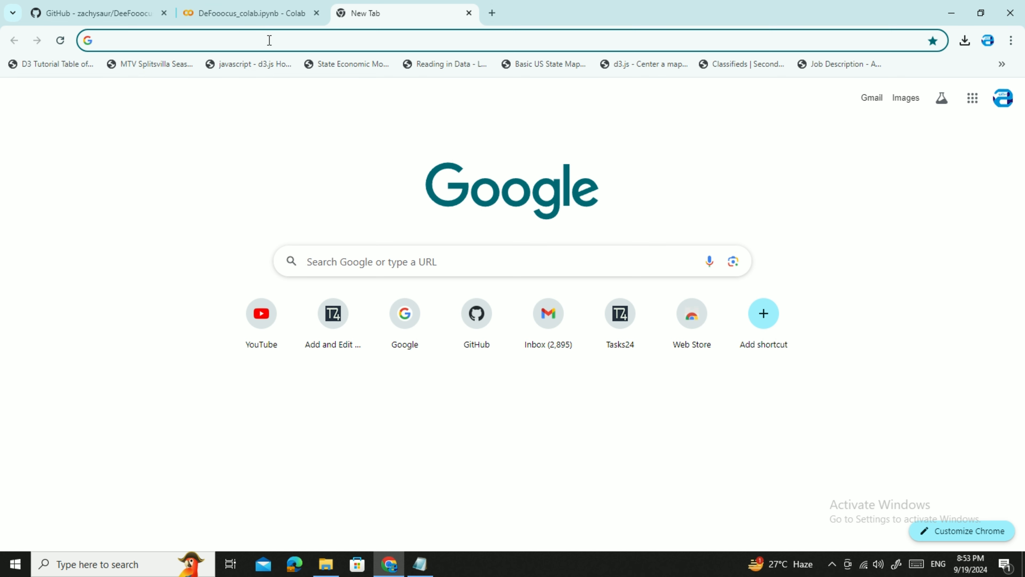
{"action": "type", "text": "rende"}
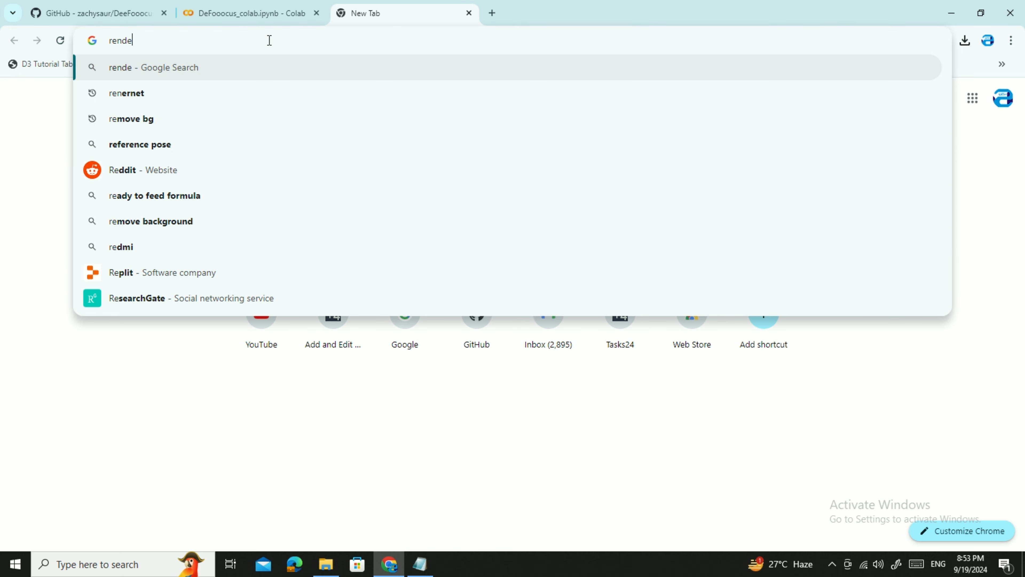
{"action": "type", "text": "rnet"}
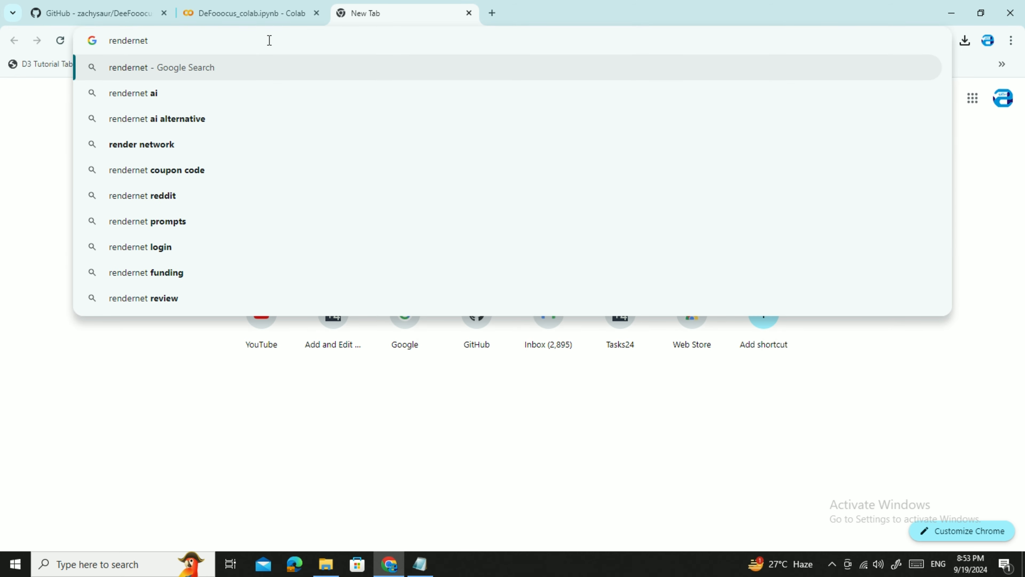
{"action": "key", "text": "Return"}
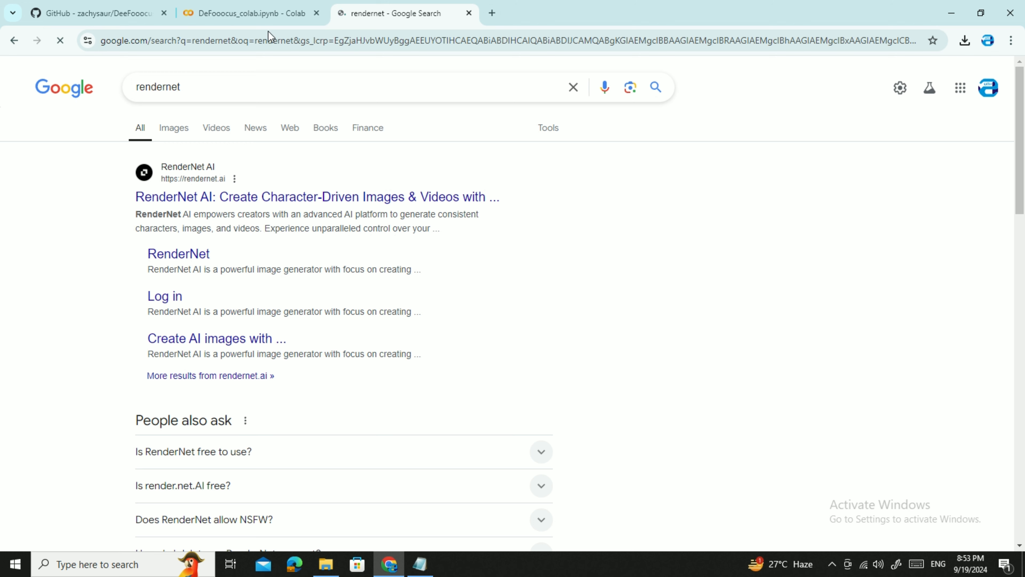
{"action": "left_click", "coordinate": [245, 196]}
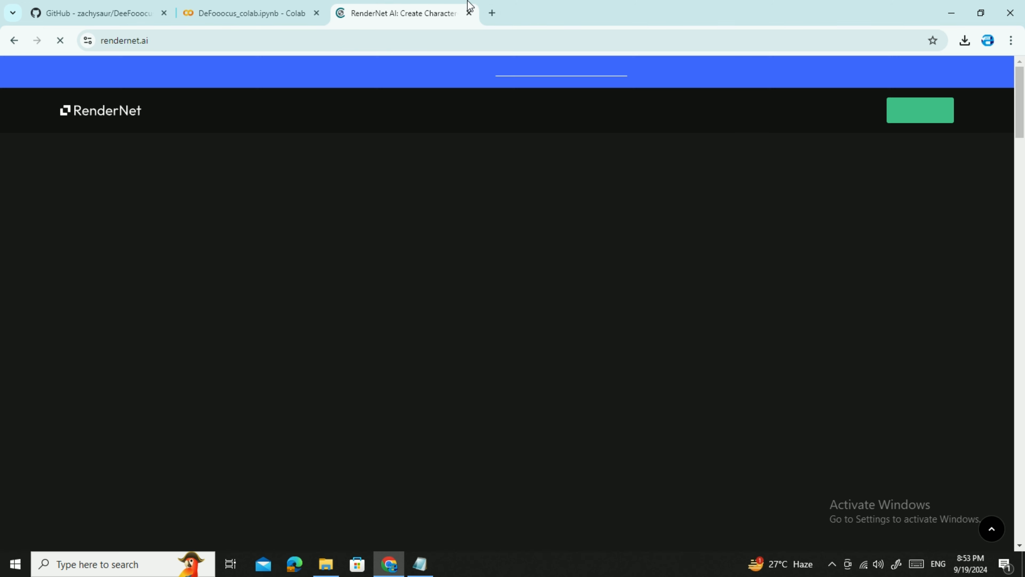
Launch the RenderNet app, close its landing page and sign in with the Google account
{"action": "left_click", "coordinate": [492, 13]}
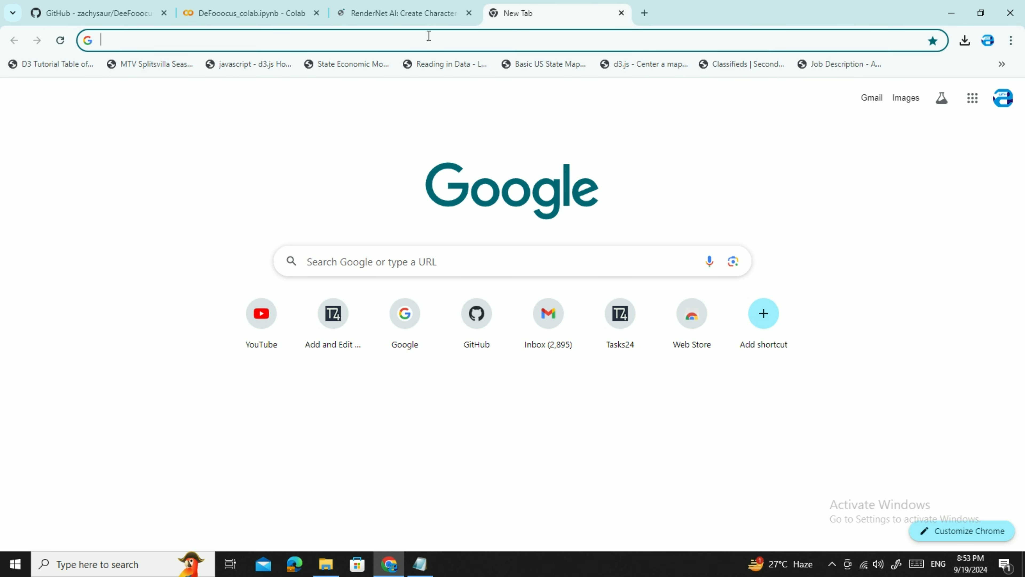
{"action": "left_click", "coordinate": [424, 12]}
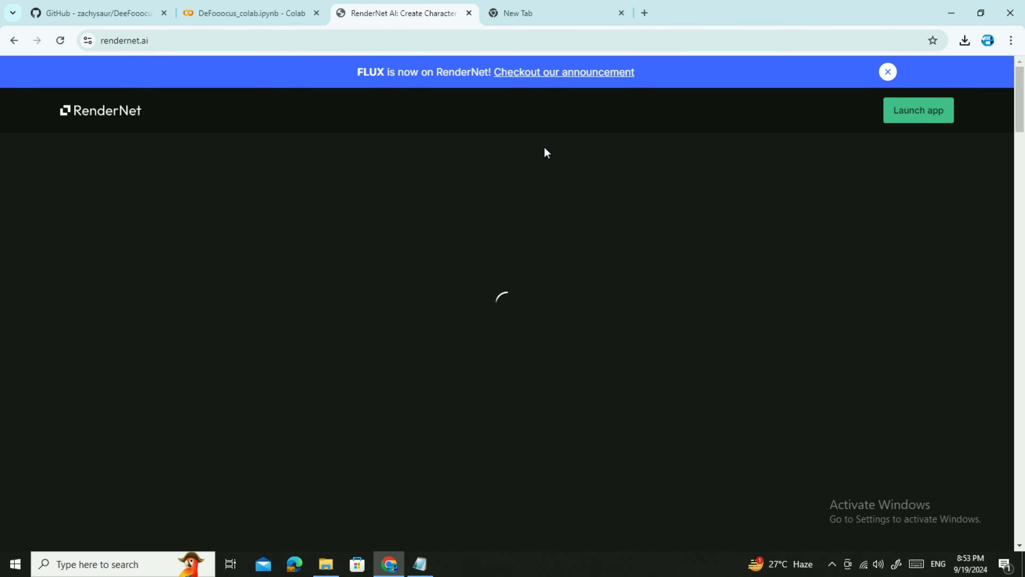
{"action": "left_click", "coordinate": [913, 117]}
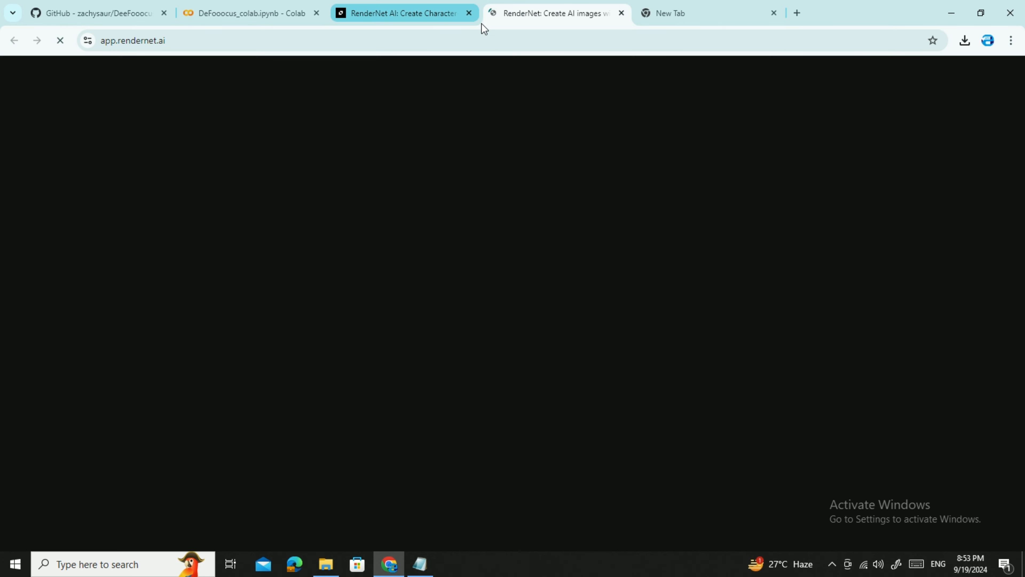
{"action": "left_click", "coordinate": [468, 13]}
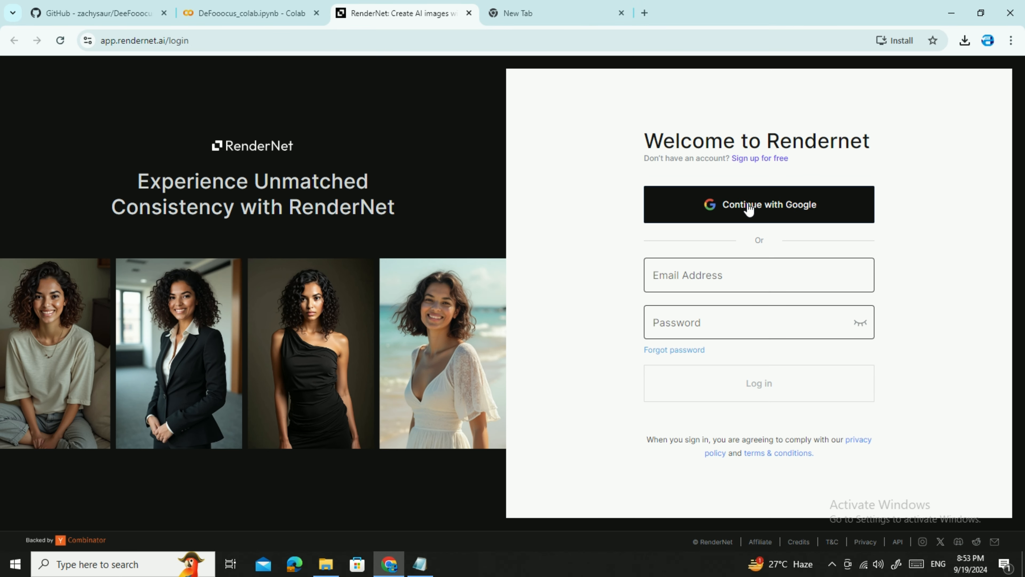
{"action": "left_click", "coordinate": [748, 205]}
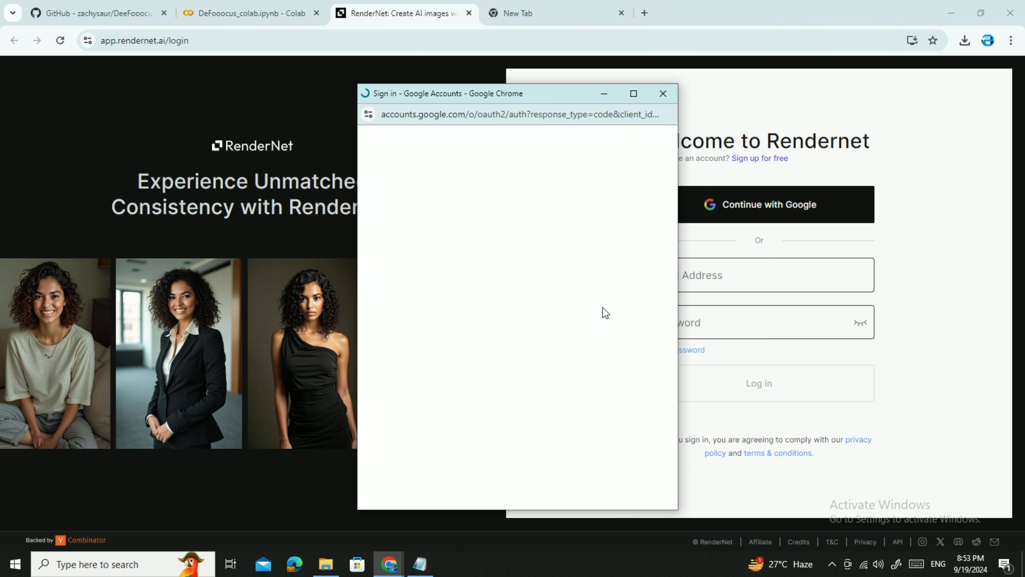
{"action": "left_click", "coordinate": [445, 279]}
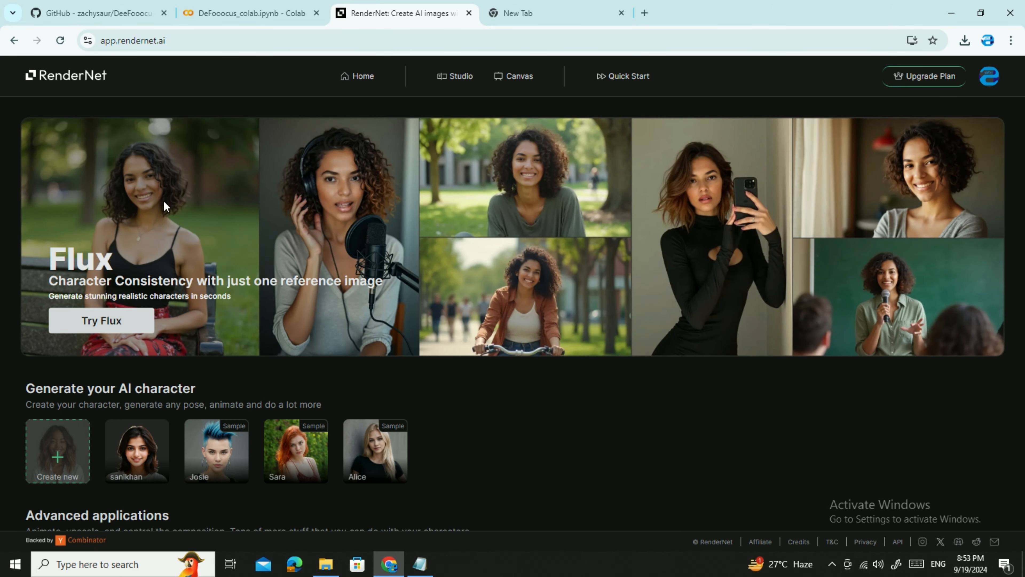
Try Flux with the preselected custom character and start generating an image of it
{"action": "left_click", "coordinate": [87, 328]}
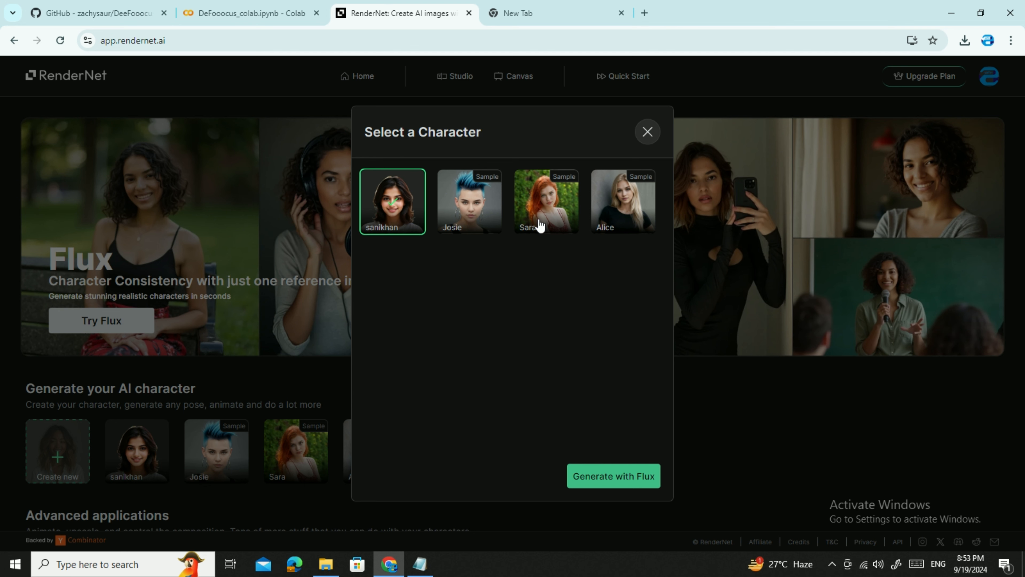
{"action": "left_click", "coordinate": [615, 481]}
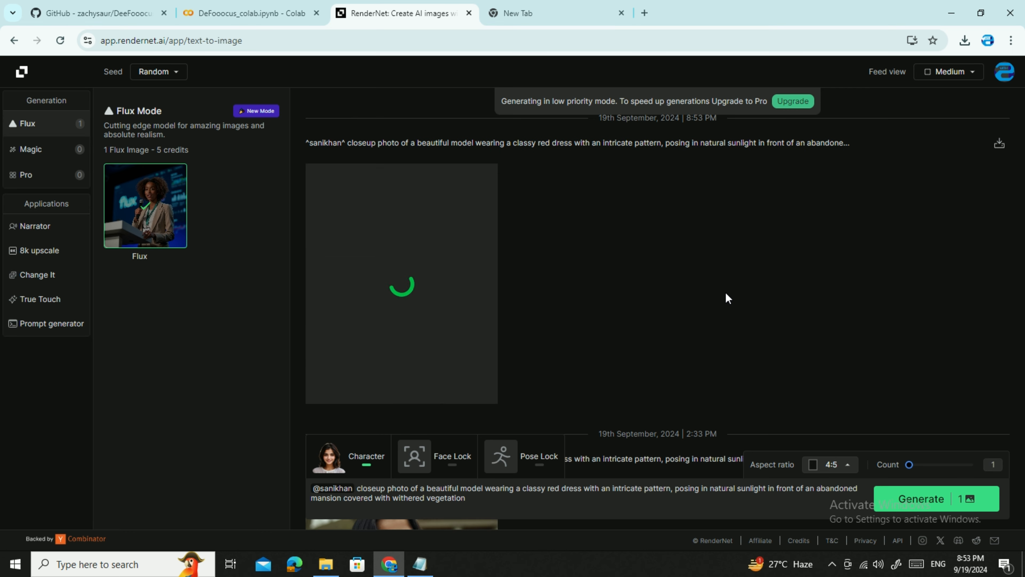
Review the selected character's strength and face settings, and remove that character from the prompt
{"action": "left_click", "coordinate": [338, 464]}
{"action": "scroll", "coordinate": [441, 318], "scroll_direction": "down", "scroll_amount": 3}
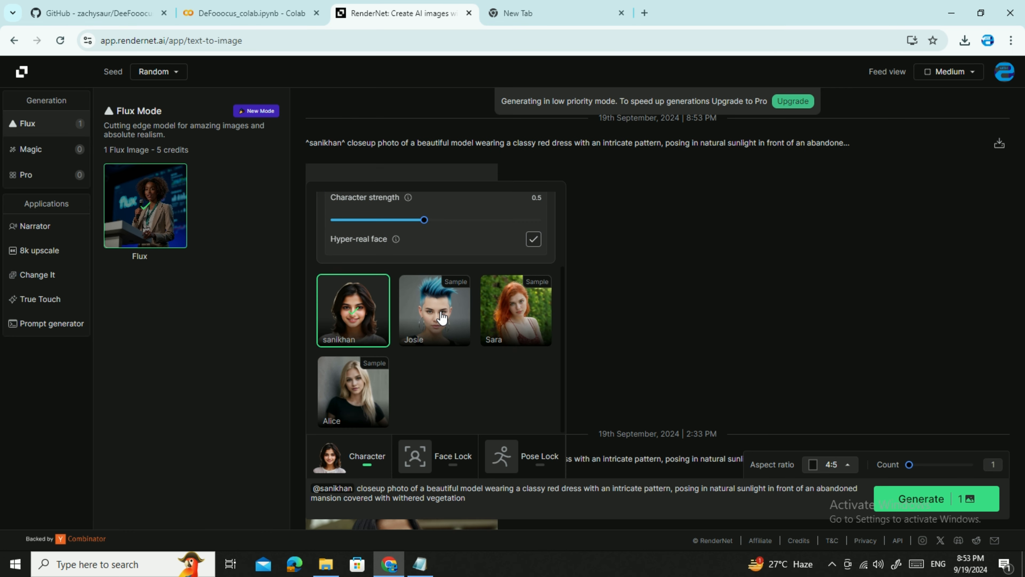
{"action": "scroll", "coordinate": [442, 318], "scroll_direction": "up", "scroll_amount": 2}
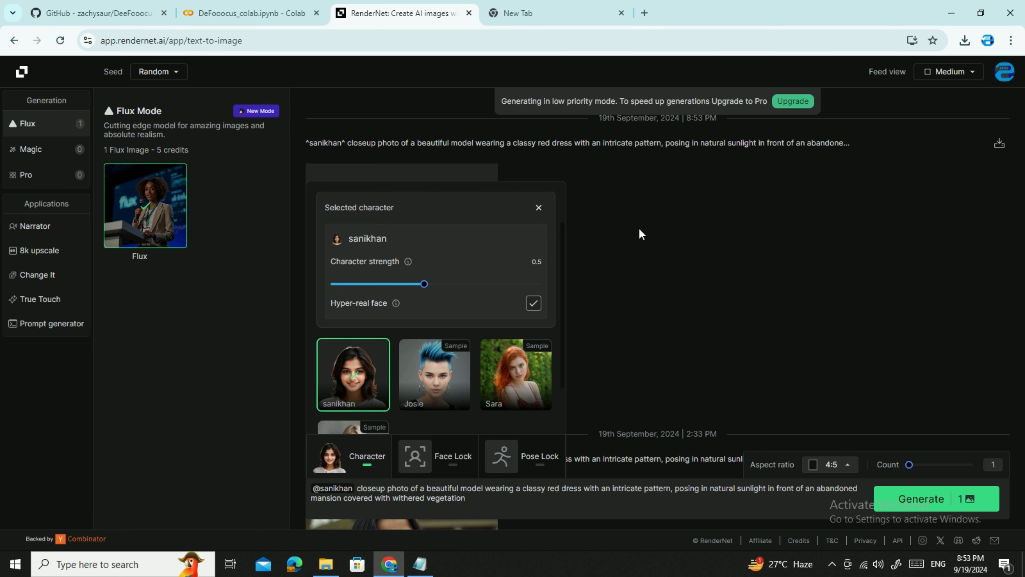
{"action": "left_click", "coordinate": [539, 208]}
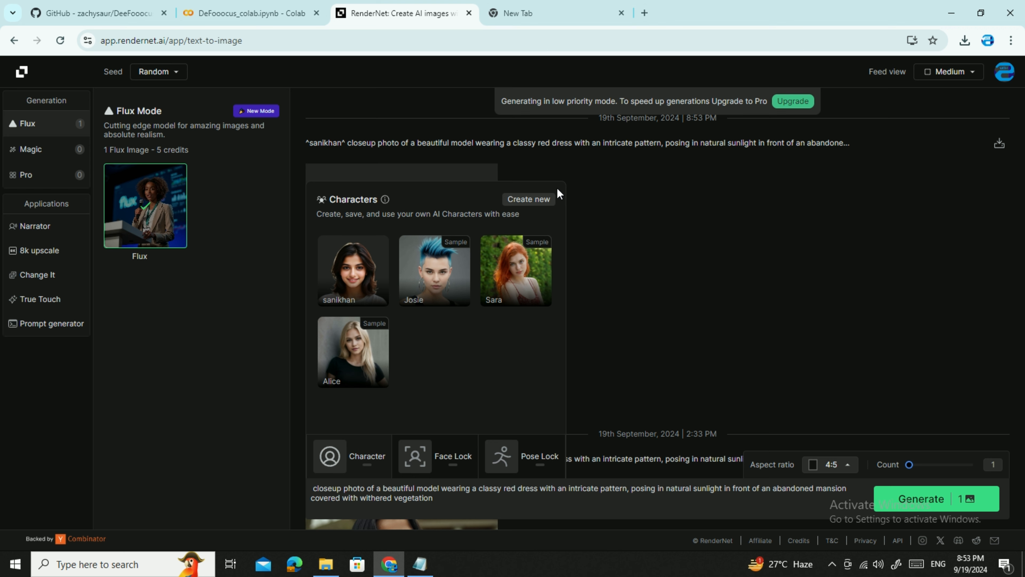
Close the character list and examine the earlier red-dress portrait at full size
{"action": "left_click", "coordinate": [753, 238]}
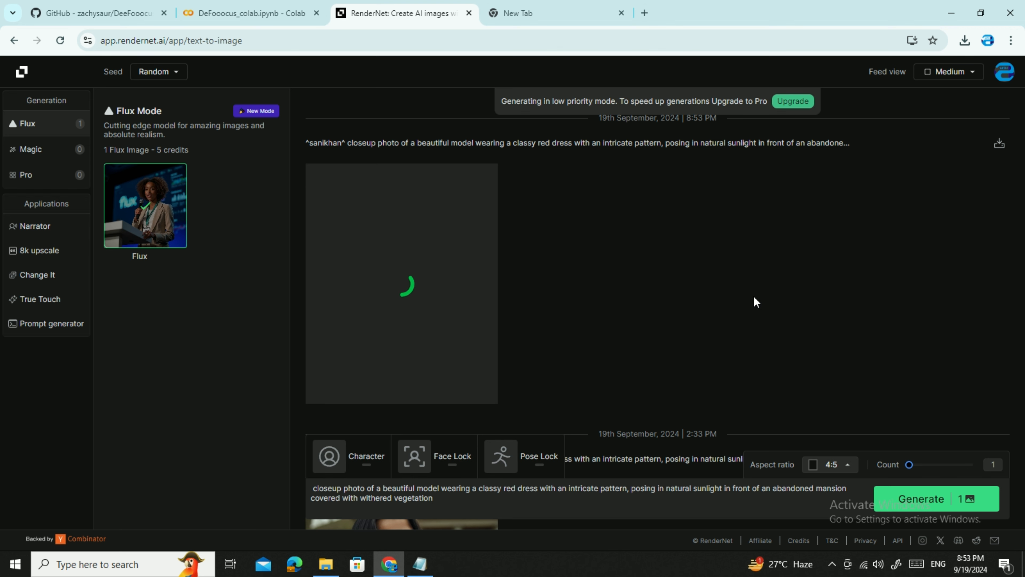
{"action": "scroll", "coordinate": [375, 245], "scroll_direction": "down", "scroll_amount": 5}
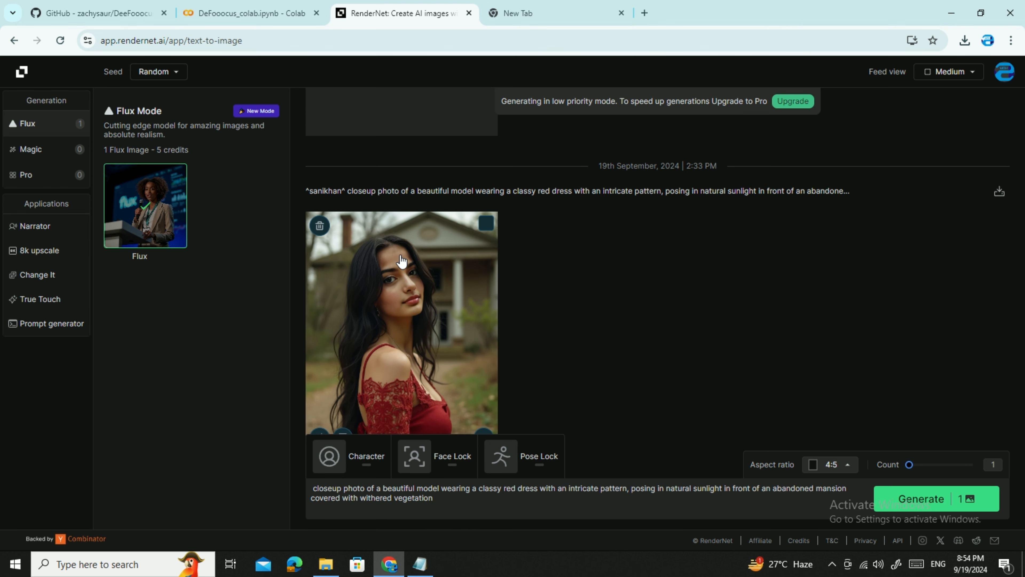
{"action": "scroll", "coordinate": [596, 298], "scroll_direction": "up", "scroll_amount": 5}
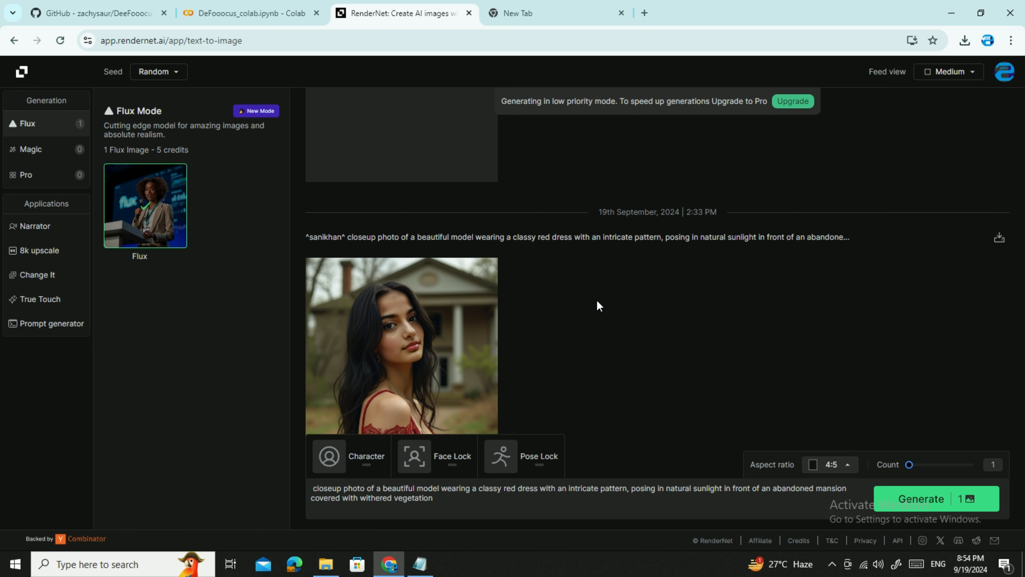
{"action": "scroll", "coordinate": [597, 298], "scroll_direction": "down", "scroll_amount": 5}
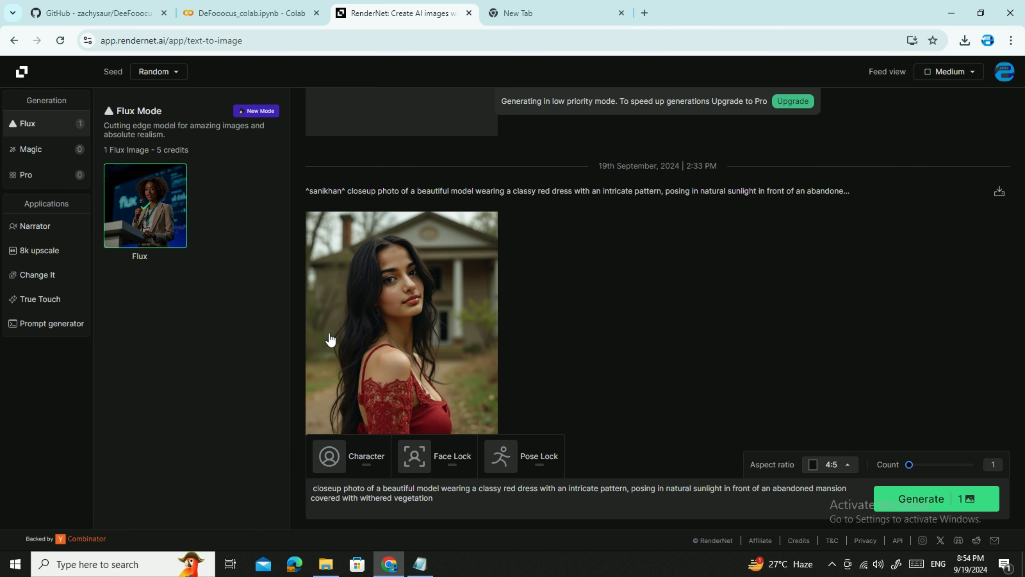
{"action": "left_click", "coordinate": [396, 330]}
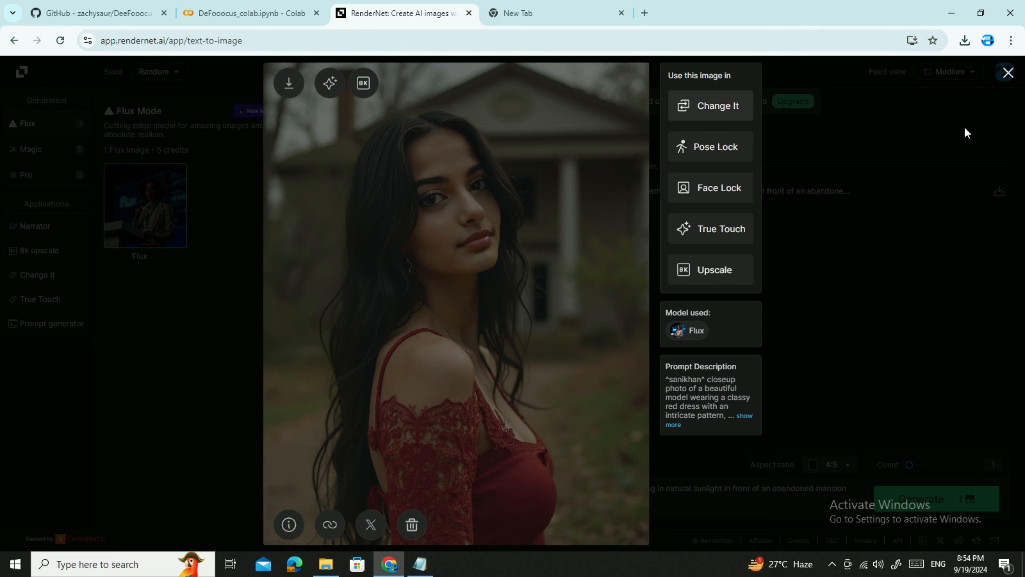
{"action": "left_click", "coordinate": [1008, 73]}
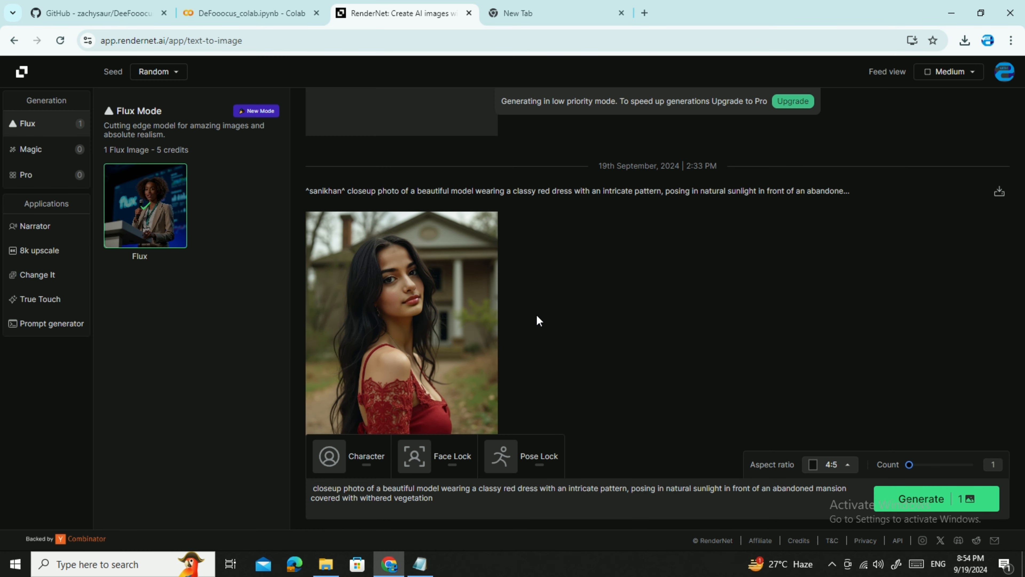
Start a new character, upload the "face pic" image from Downloads as its face, and accept the crop
{"action": "left_click", "coordinate": [329, 456]}
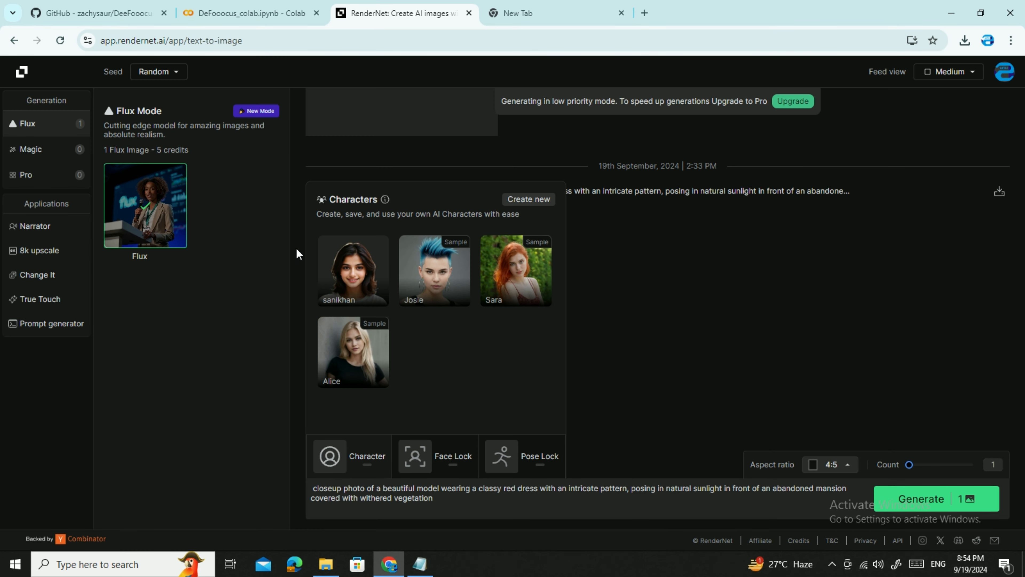
{"action": "left_click", "coordinate": [355, 265]}
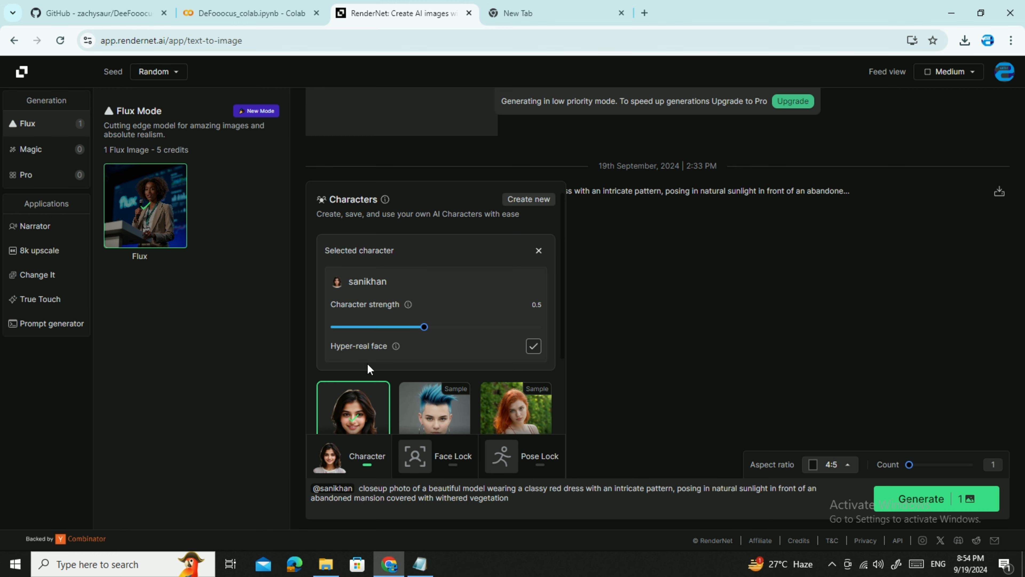
{"action": "left_click", "coordinate": [533, 200]}
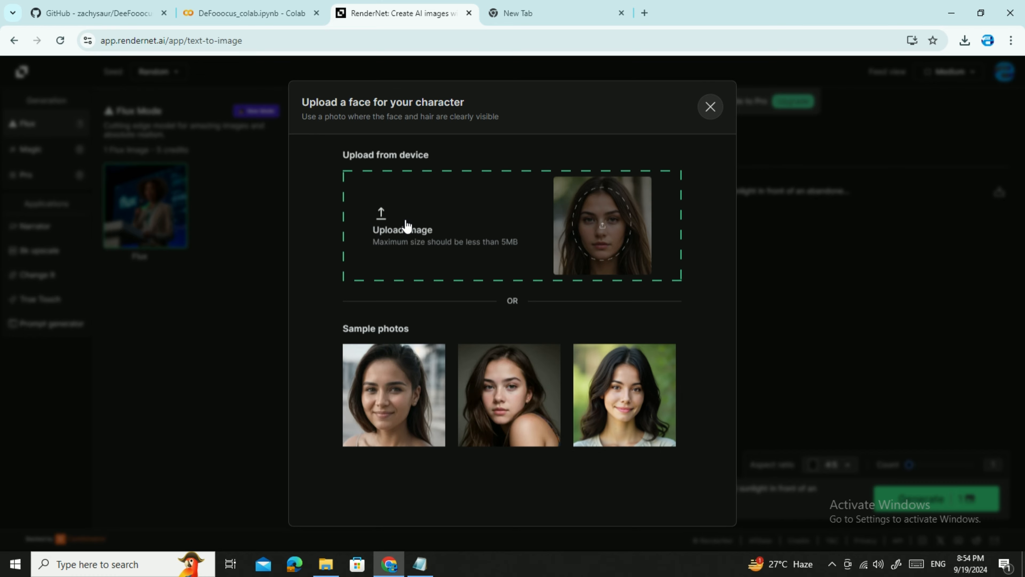
{"action": "left_click", "coordinate": [405, 227]}
{"action": "left_click", "coordinate": [315, 228]}
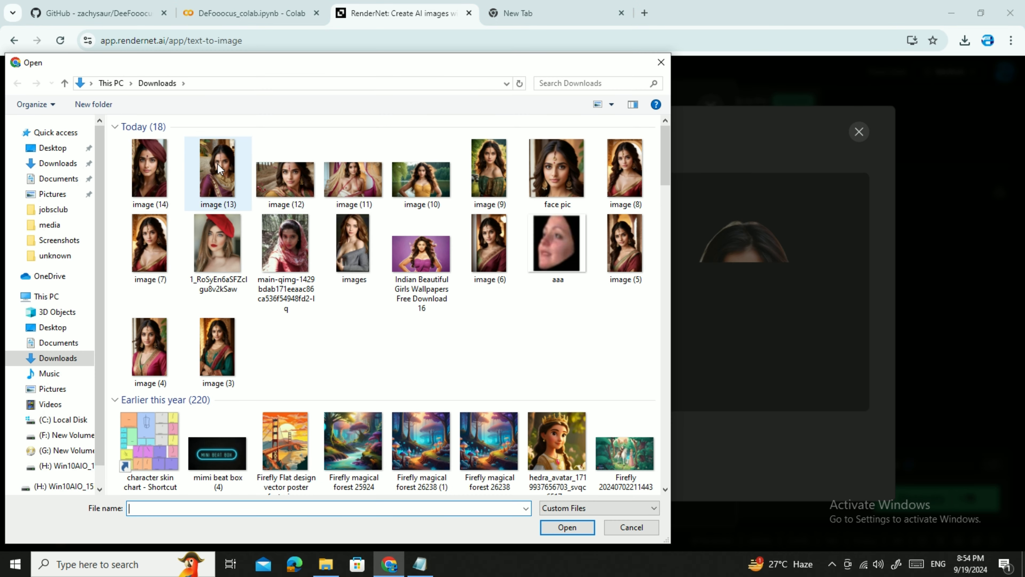
{"action": "left_click", "coordinate": [574, 174]}
{"action": "left_click", "coordinate": [567, 527]}
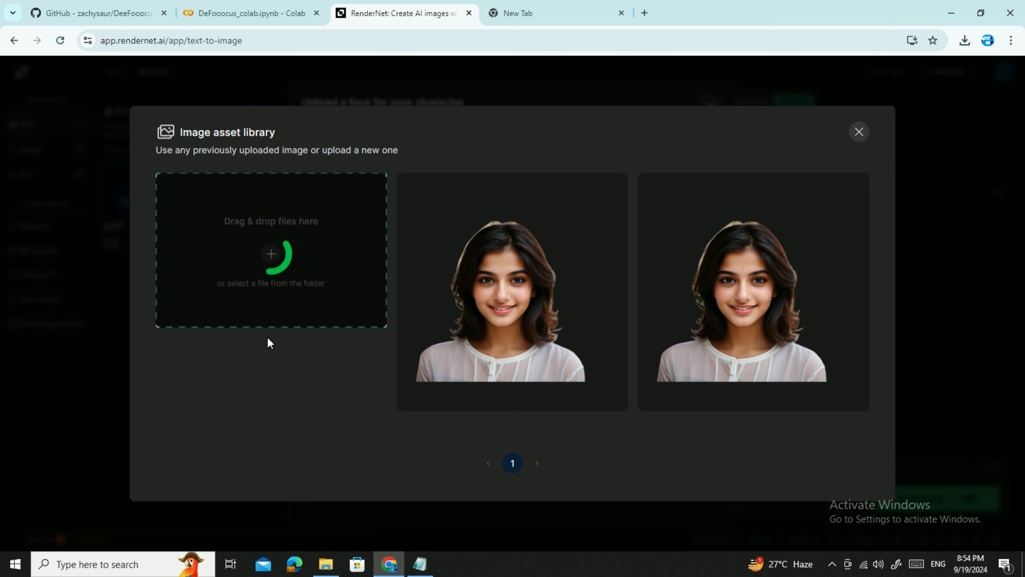
{"action": "left_click", "coordinate": [581, 304]}
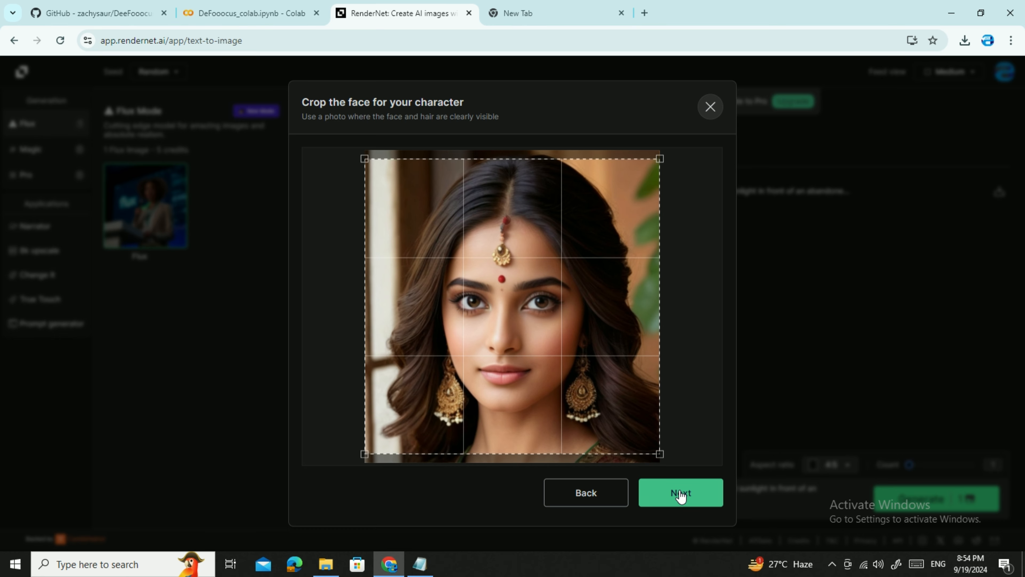
{"action": "left_click", "coordinate": [681, 494]}
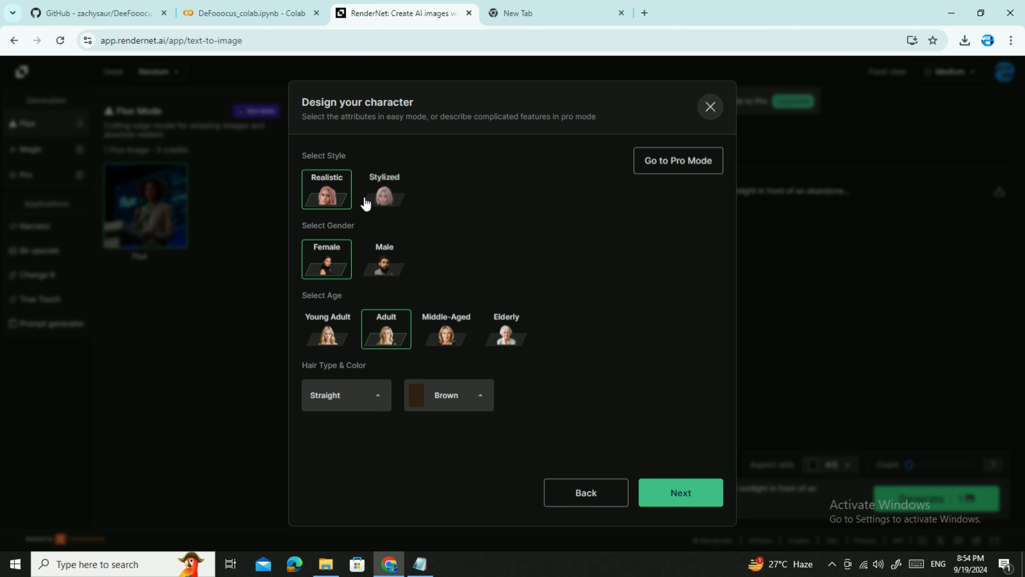
Give the new character black wavy hair, enter its name, and finish creating it
{"action": "left_click", "coordinate": [458, 412]}
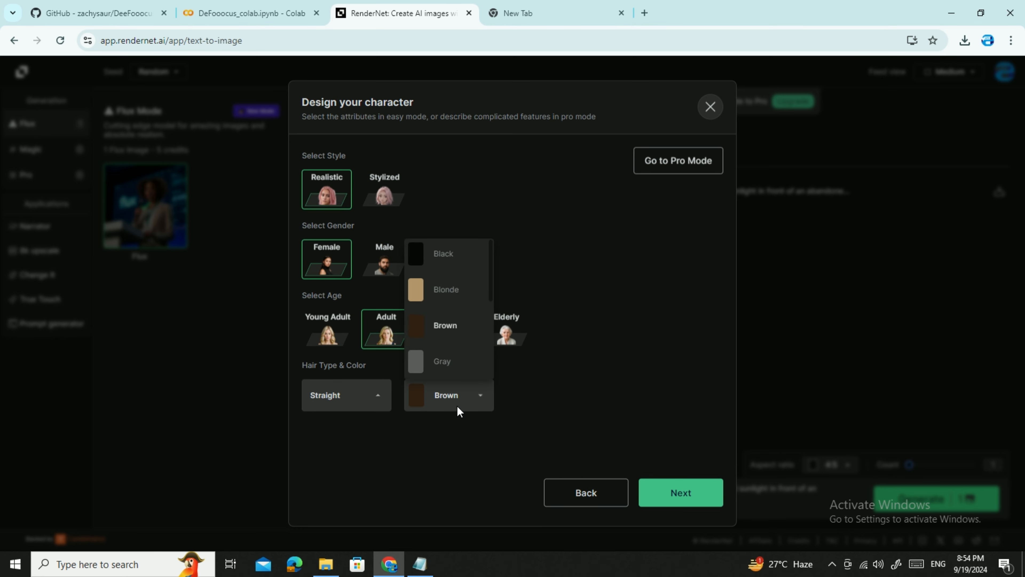
{"action": "left_click", "coordinate": [448, 268]}
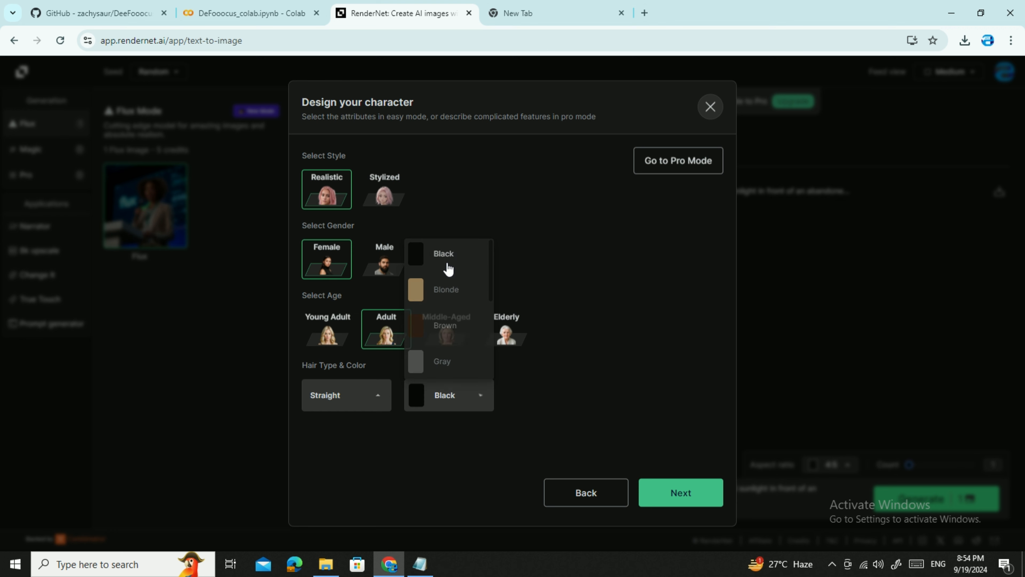
{"action": "left_click", "coordinate": [364, 391]}
{"action": "left_click", "coordinate": [339, 283]}
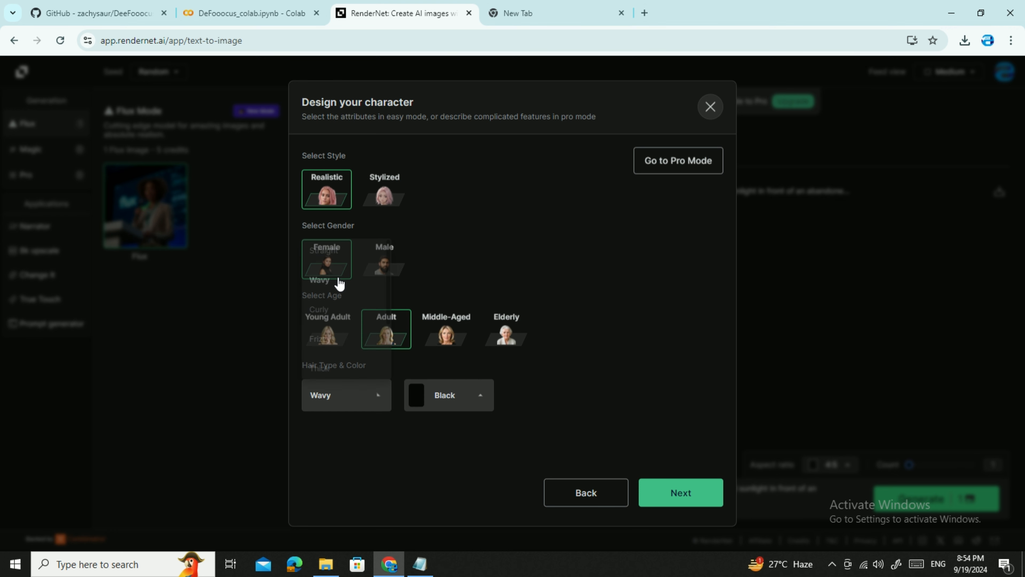
{"action": "left_click", "coordinate": [702, 494]}
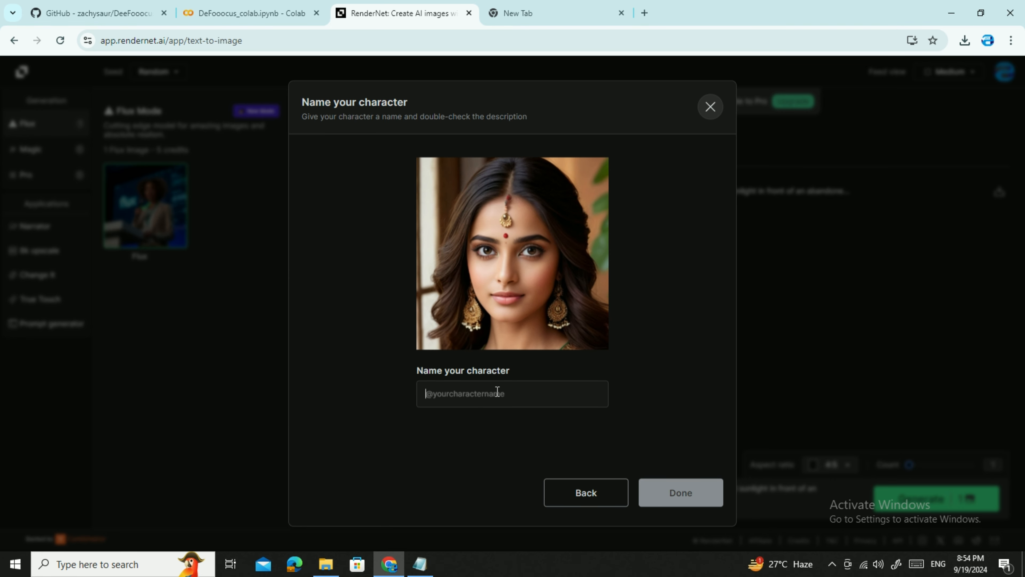
{"action": "type", "text": "aina"}
{"action": "left_click", "coordinate": [705, 499]}
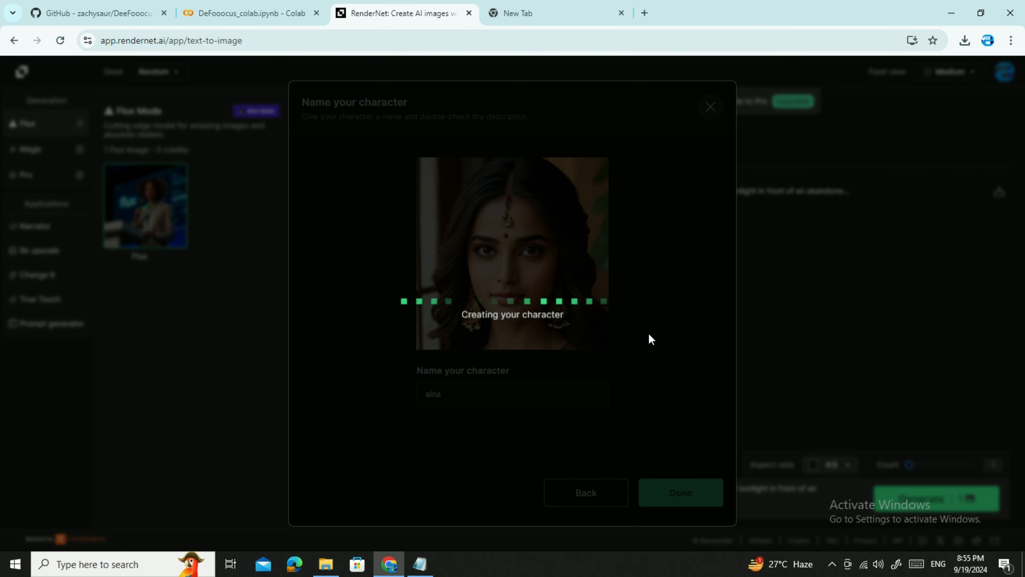
{"action": "left_click", "coordinate": [529, 351]}
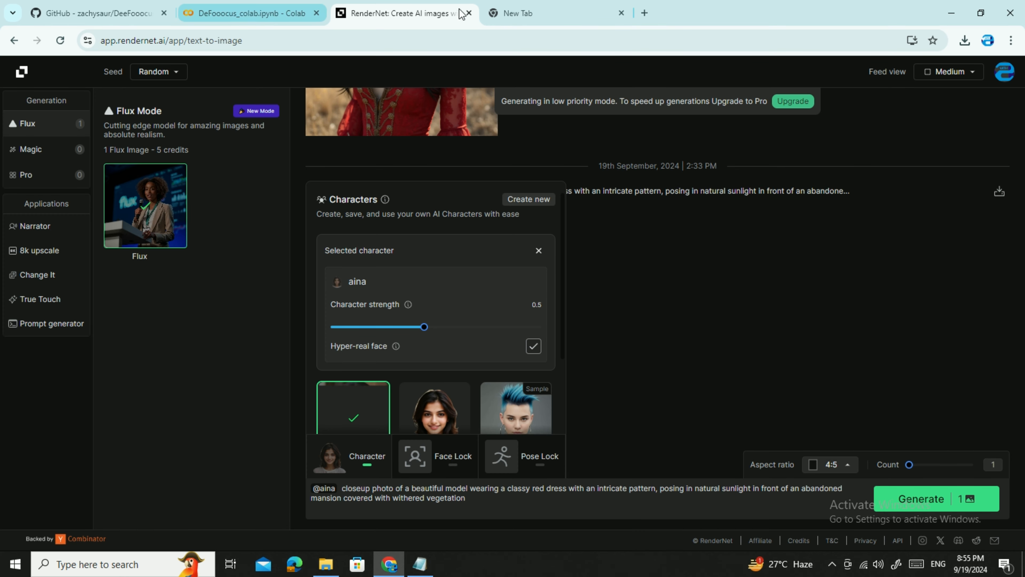
Remove the new character from the prompt, select it again, and close the character list
{"action": "left_click", "coordinate": [538, 252]}
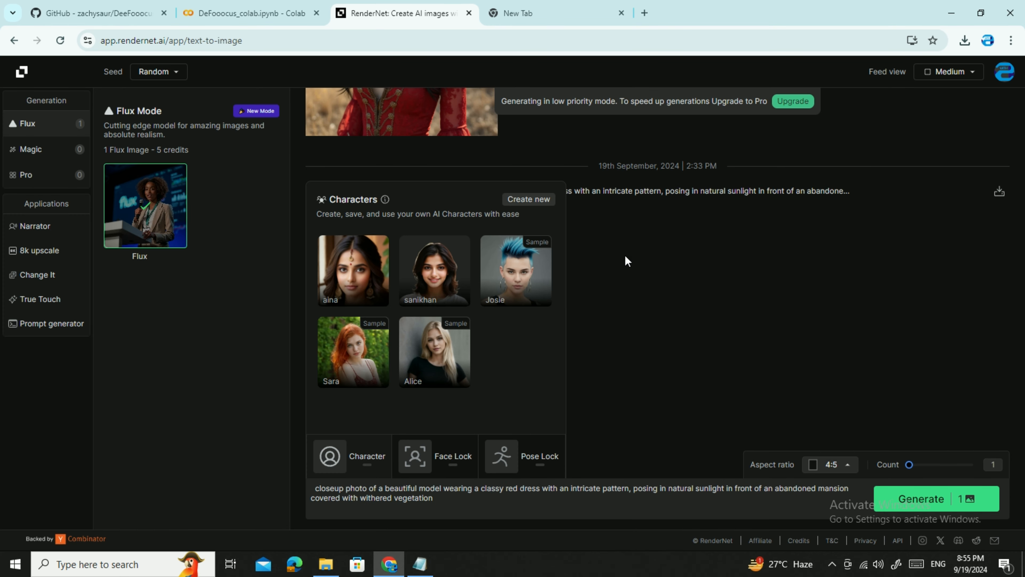
{"action": "left_click", "coordinate": [354, 251]}
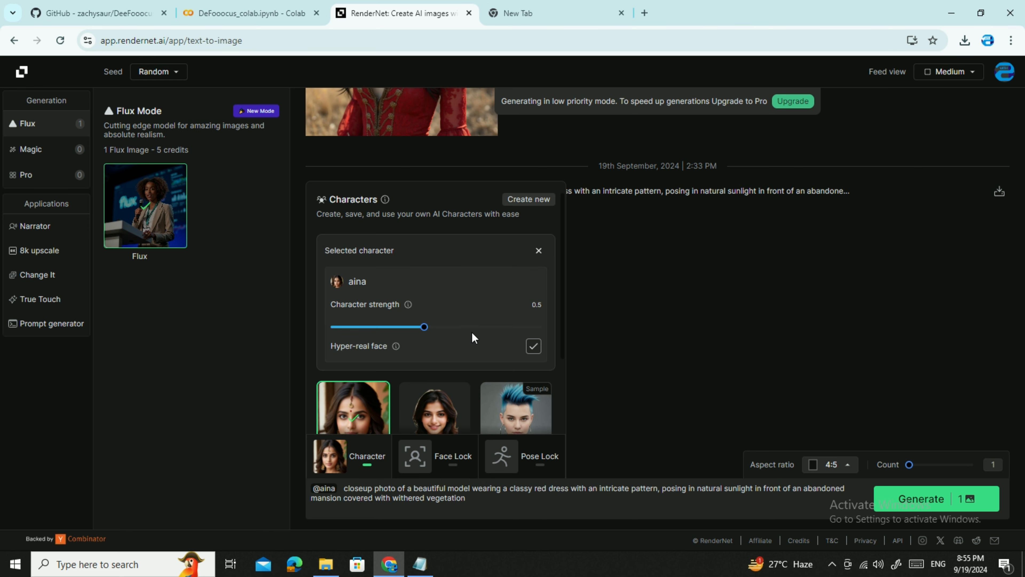
{"action": "scroll", "coordinate": [473, 337], "scroll_direction": "down", "scroll_amount": 3}
{"action": "left_click", "coordinate": [354, 321]}
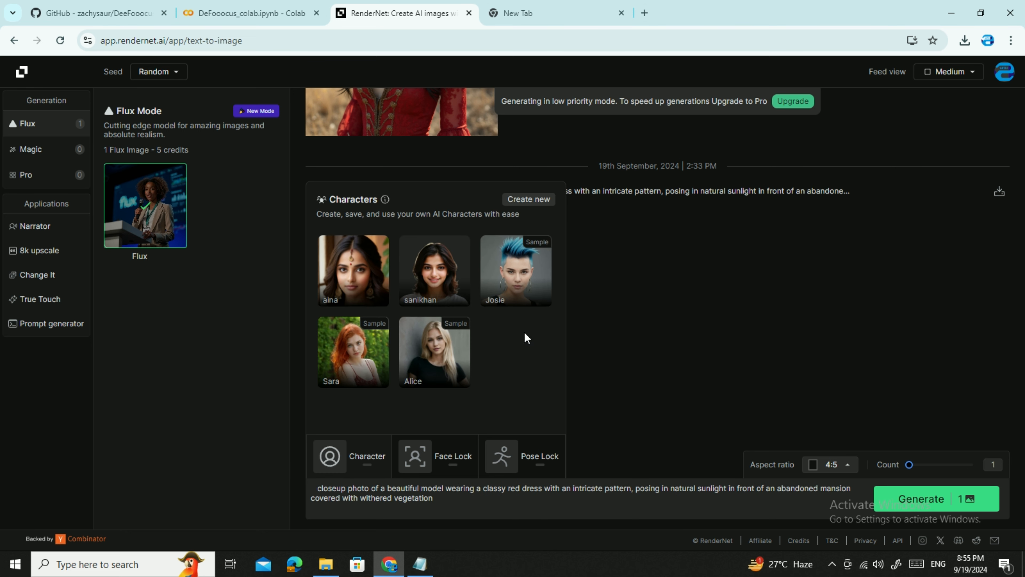
{"action": "left_click", "coordinate": [353, 271]}
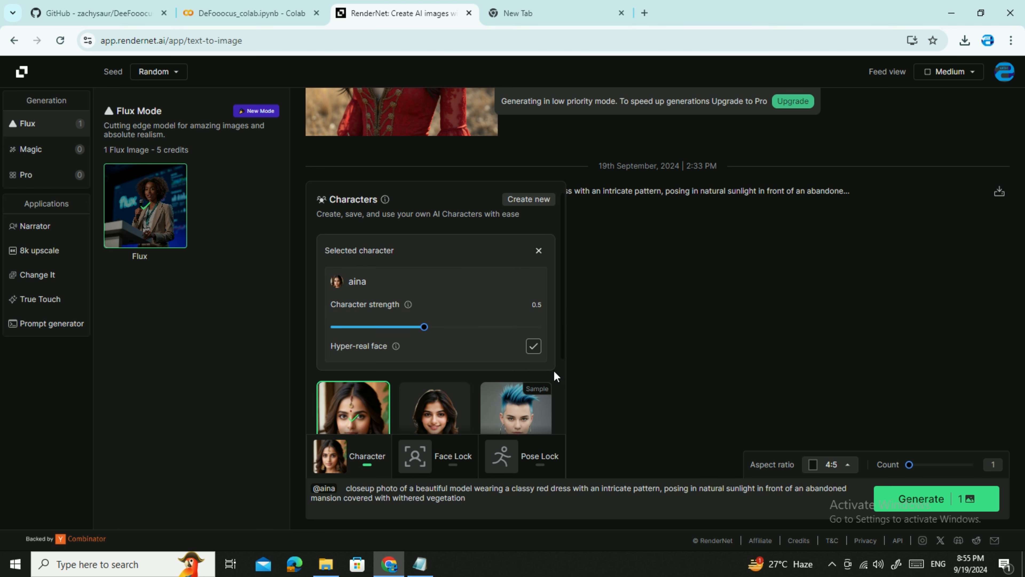
{"action": "left_click", "coordinate": [693, 309]}
Look at Magic mode and return to Flux mode
{"action": "scroll", "coordinate": [671, 334], "scroll_direction": "down", "scroll_amount": 1}
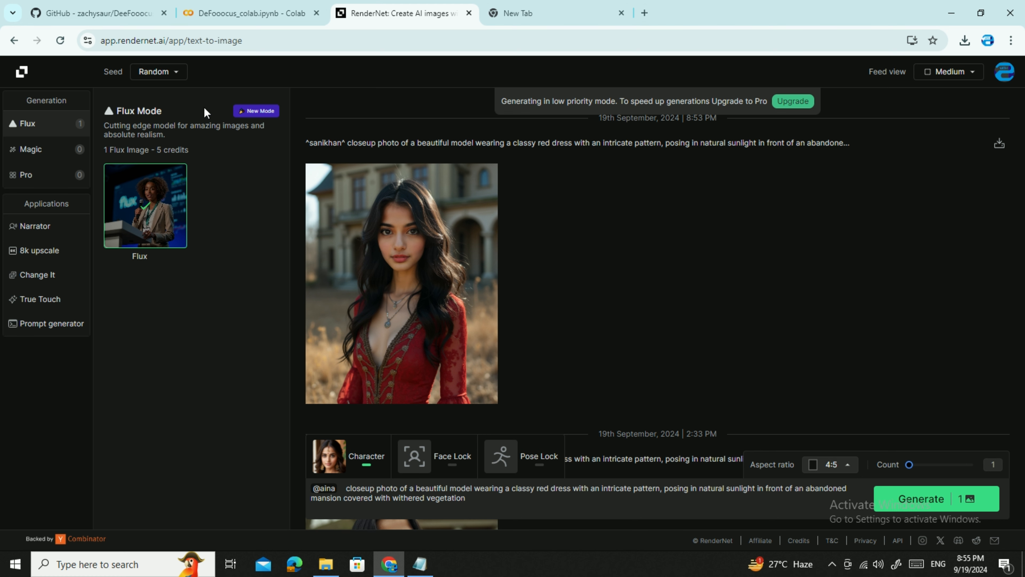
{"action": "left_click", "coordinate": [143, 206]}
{"action": "left_click", "coordinate": [144, 207]}
{"action": "left_click", "coordinate": [30, 153]}
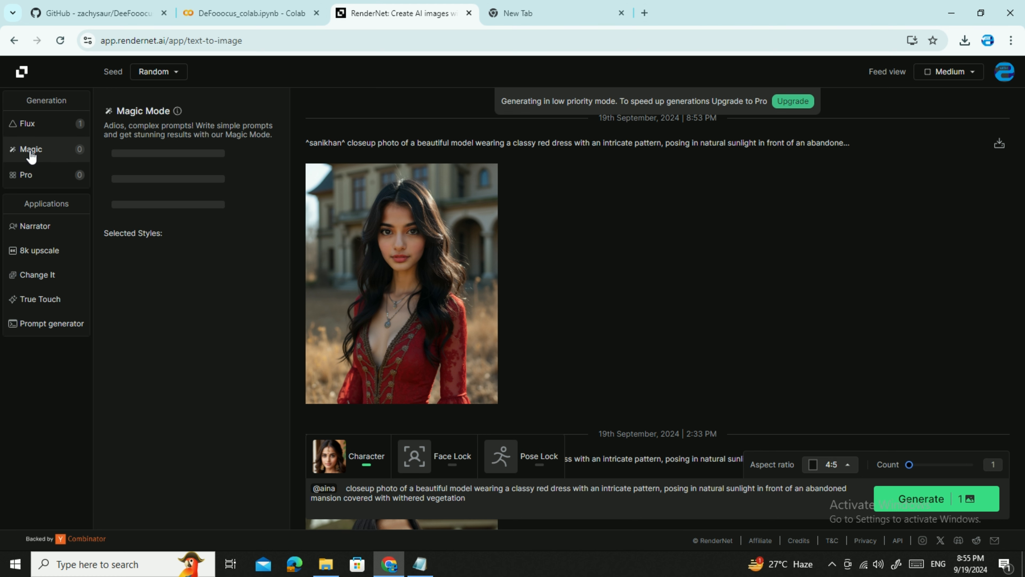
{"action": "left_click", "coordinate": [44, 126]}
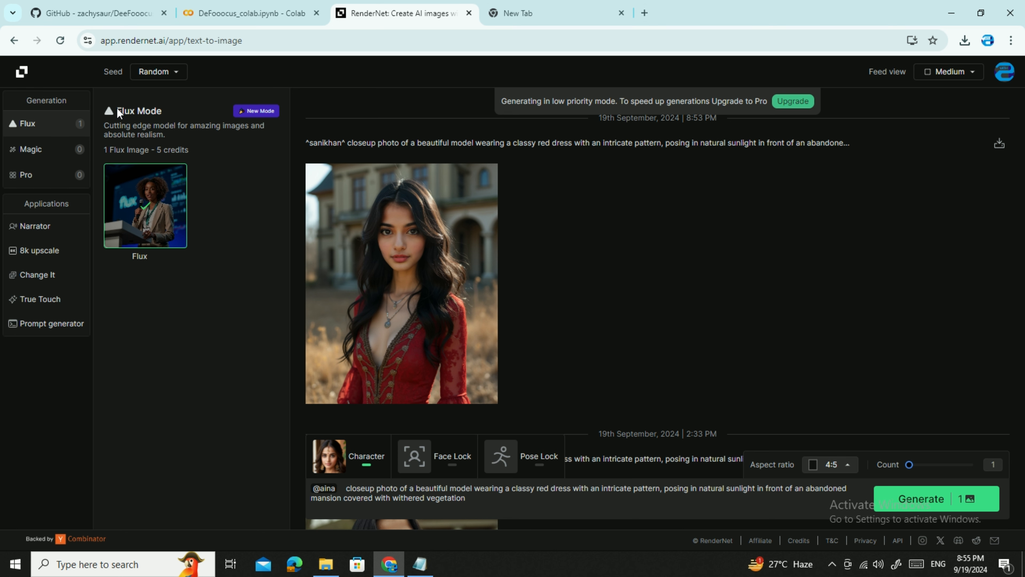
Replace the character's prompt text with "standing in natural scene, waterfall behind her, trees with different colors, full body view" and generate the image
{"action": "scroll", "coordinate": [661, 348], "scroll_direction": "down", "scroll_amount": 6}
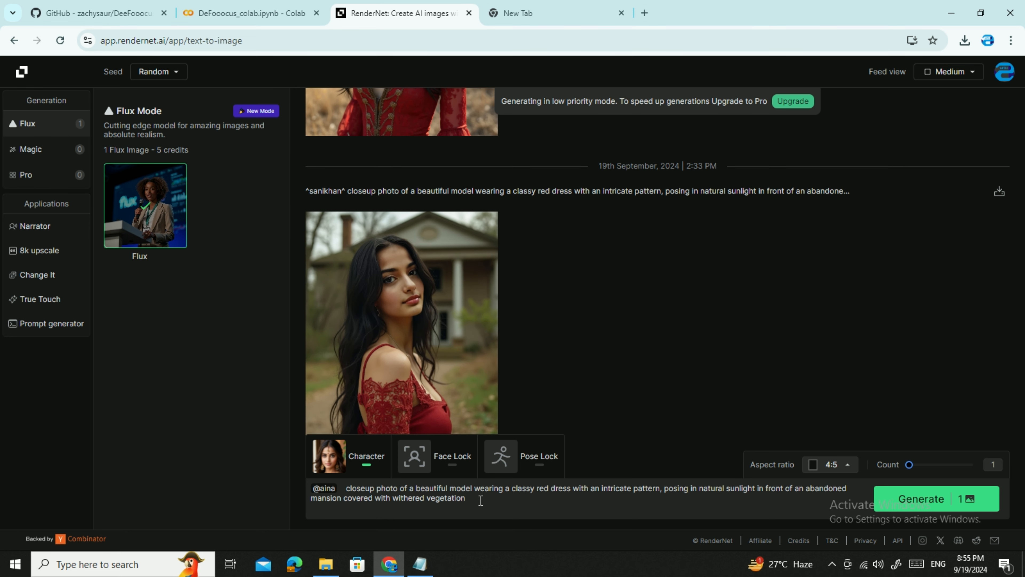
{"action": "left_click_drag", "start_coordinate": [481, 500], "coordinate": [349, 492]}
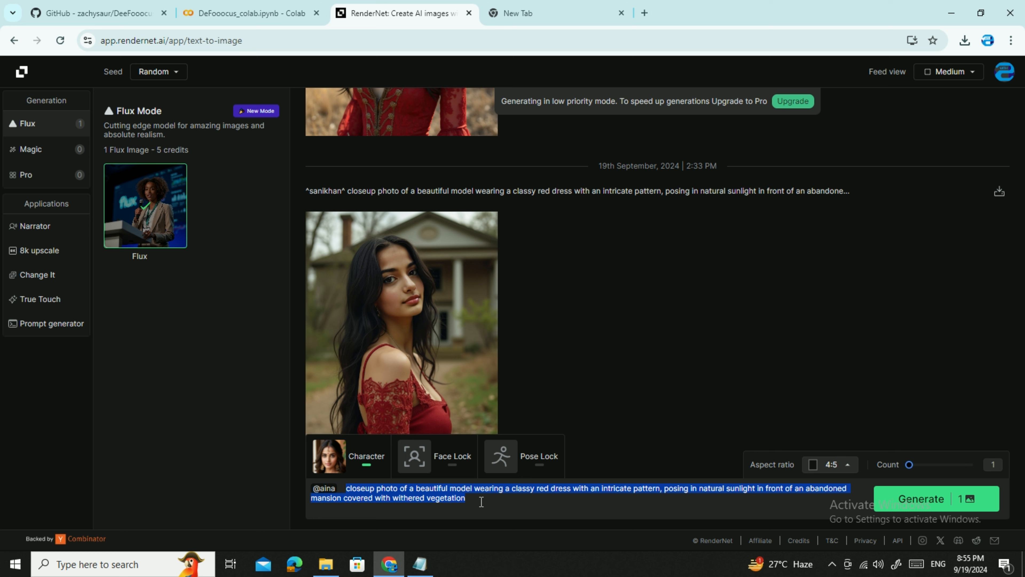
{"action": "scroll", "coordinate": [680, 374], "scroll_direction": "up", "scroll_amount": 6}
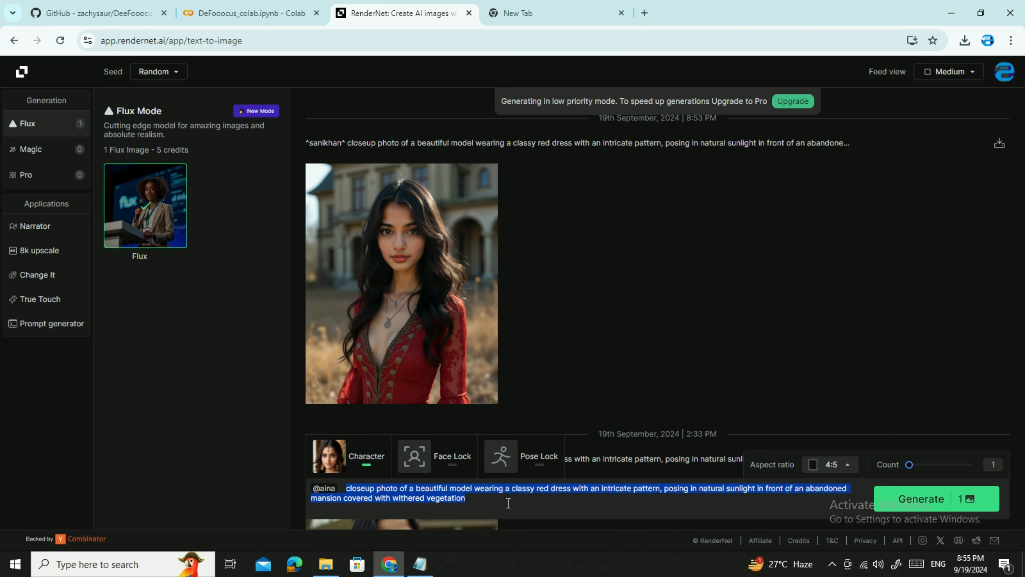
{"action": "type", "text": "standing in a beautiful natu"}
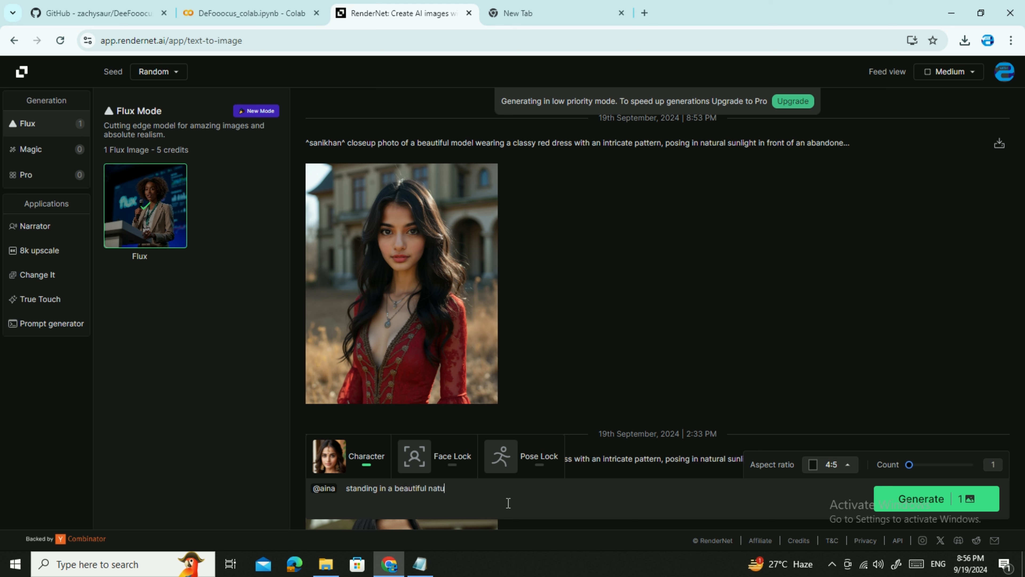
{"action": "key", "text": "ctrl+BackSpace"}
{"action": "key", "text": "ctrl+BackSpace"}
{"action": "key", "text": "ctrl+BackSpace"}
{"action": "type", "text": "natural scene, waterfall behind her, trees with different color"}
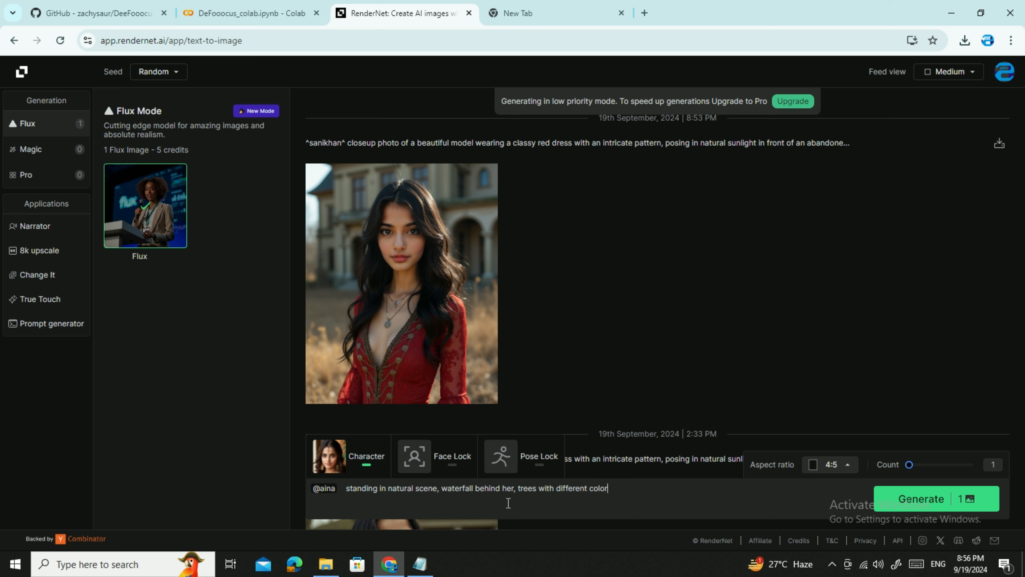
{"action": "type", "text": "s, full body view"}
{"action": "left_click", "coordinate": [910, 501]}
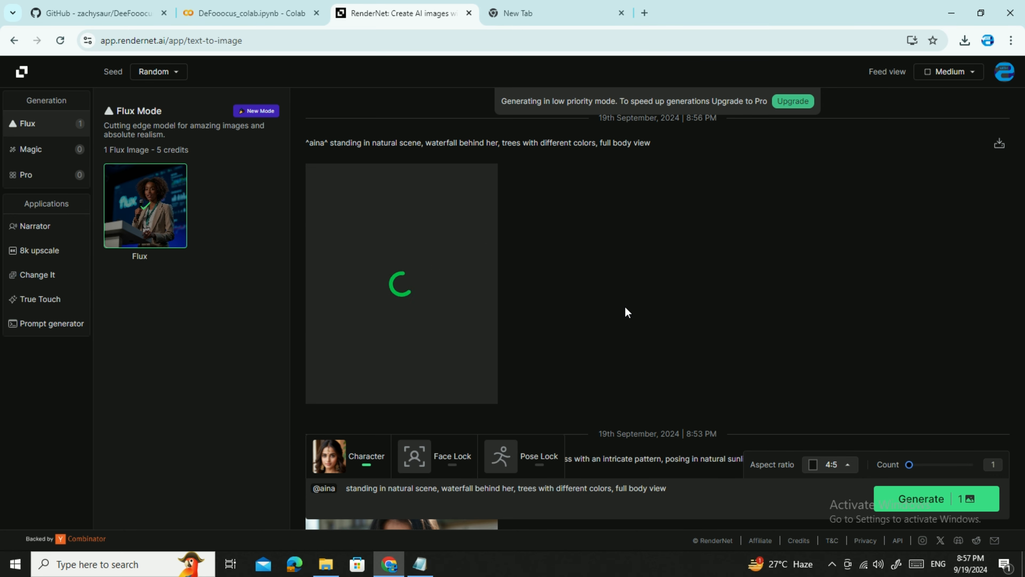
Open the tensor.art website in the empty browser tab
{"action": "left_click", "coordinate": [525, 13]}
{"action": "left_click", "coordinate": [417, 12]}
{"action": "left_click", "coordinate": [517, 13]}
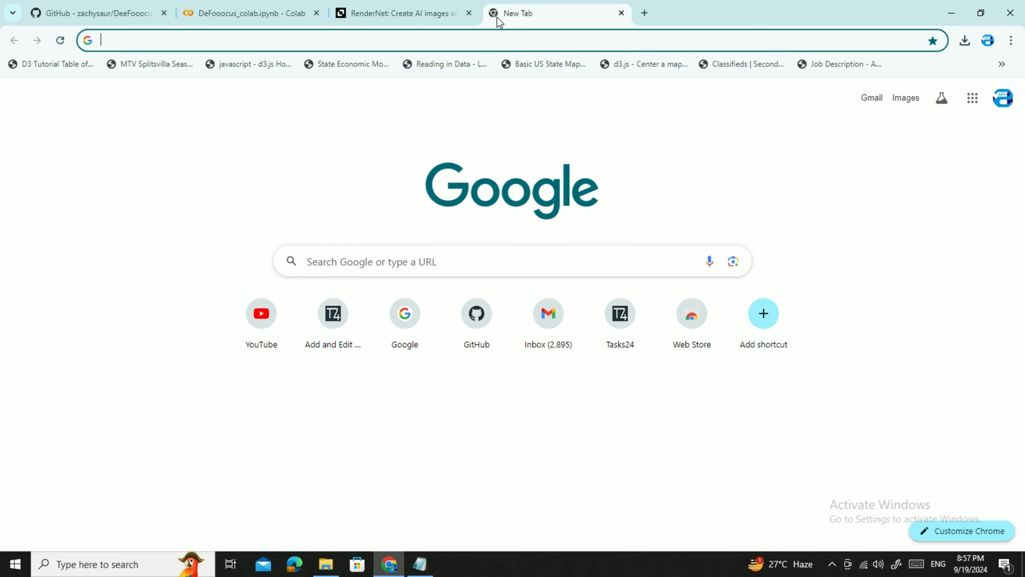
{"action": "left_click", "coordinate": [478, 39]}
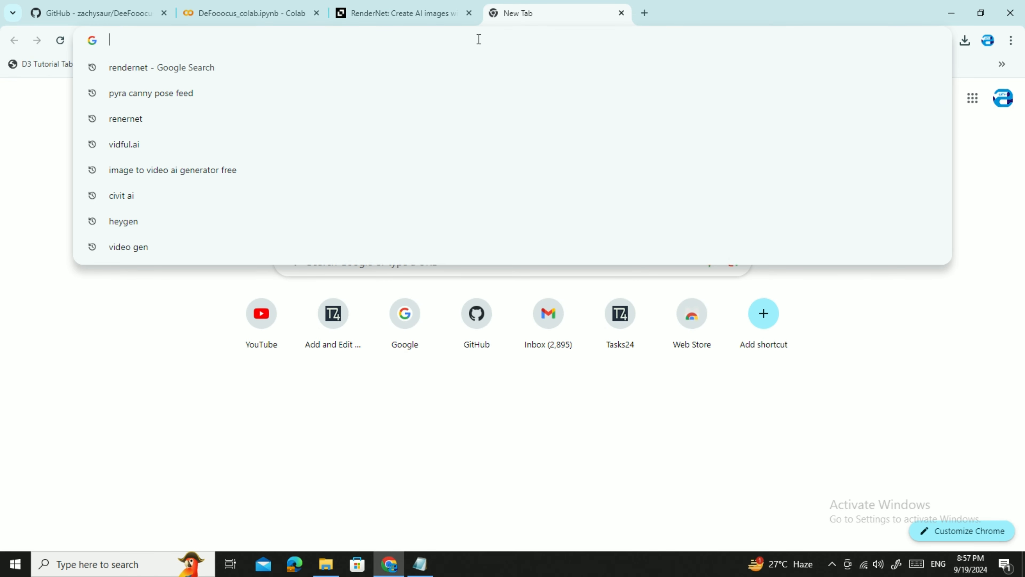
{"action": "type", "text": "tensor.ar"}
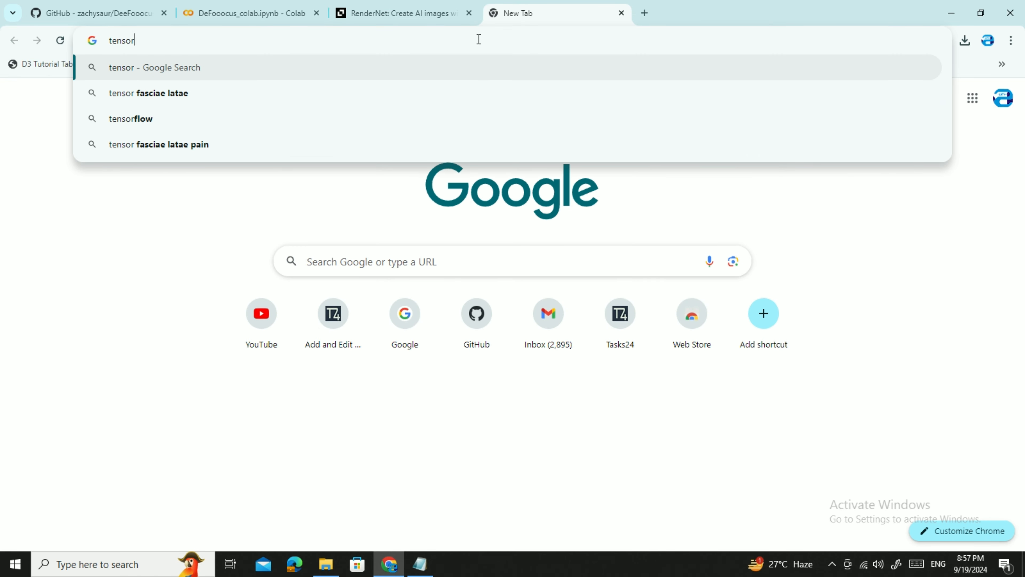
{"action": "type", "text": "t"}
{"action": "key", "text": "Return"}
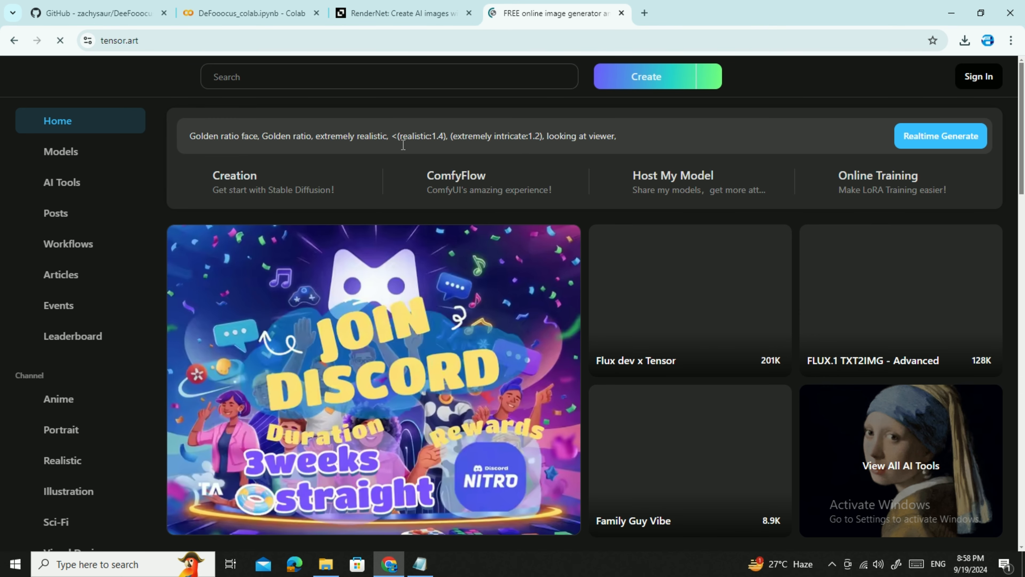
Search TensorArt for "flux. 1 reimagine"
{"action": "left_click", "coordinate": [266, 69]}
{"action": "type", "text": "flux. 1"}
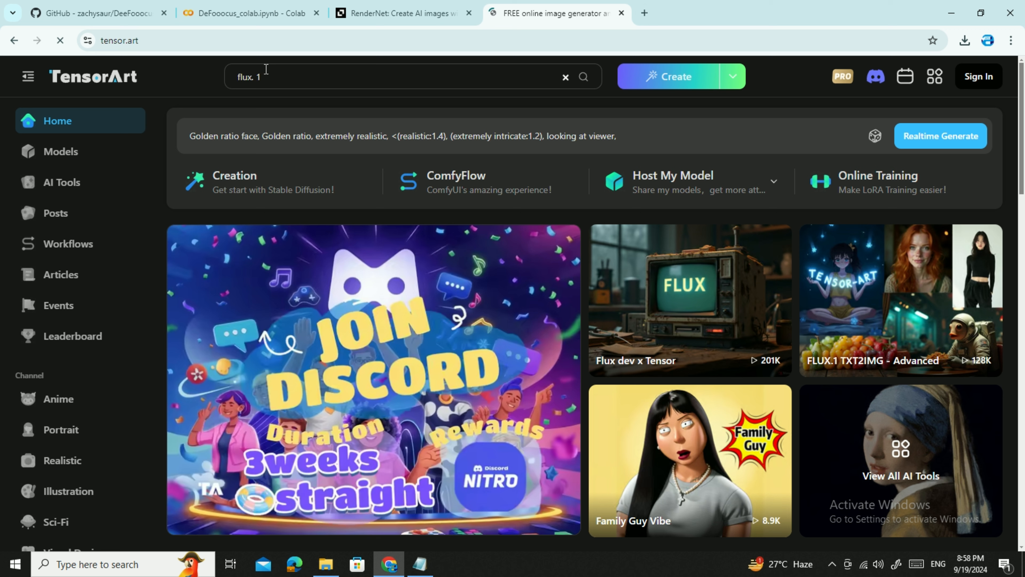
{"action": "type", "text": " Rei"}
{"action": "key", "text": "ctrl+a"}
{"action": "type", "text": "ma"}
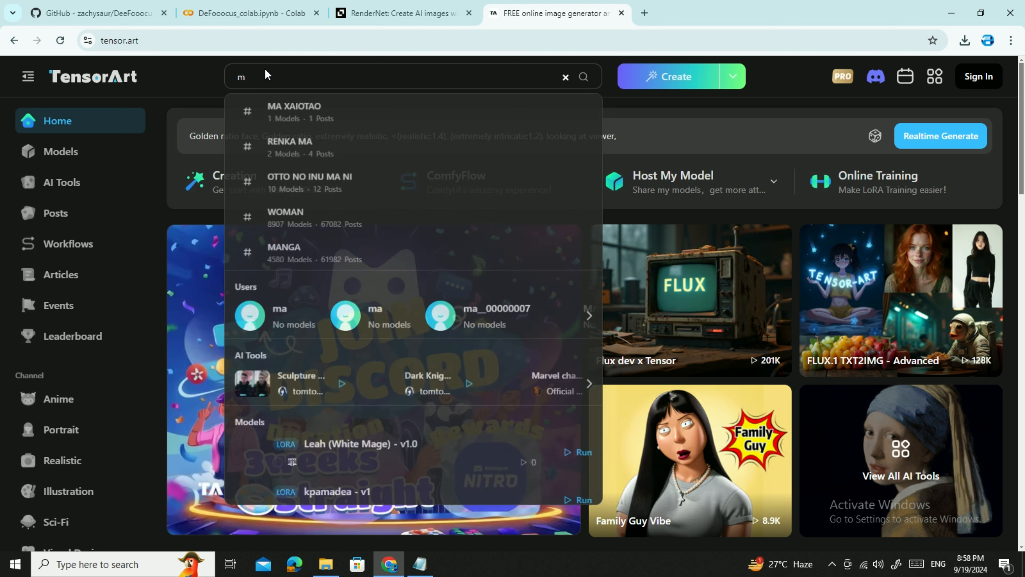
{"action": "key", "text": "BackSpace"}
{"action": "key", "text": "BackSpace"}
{"action": "type", "text": "flux"}
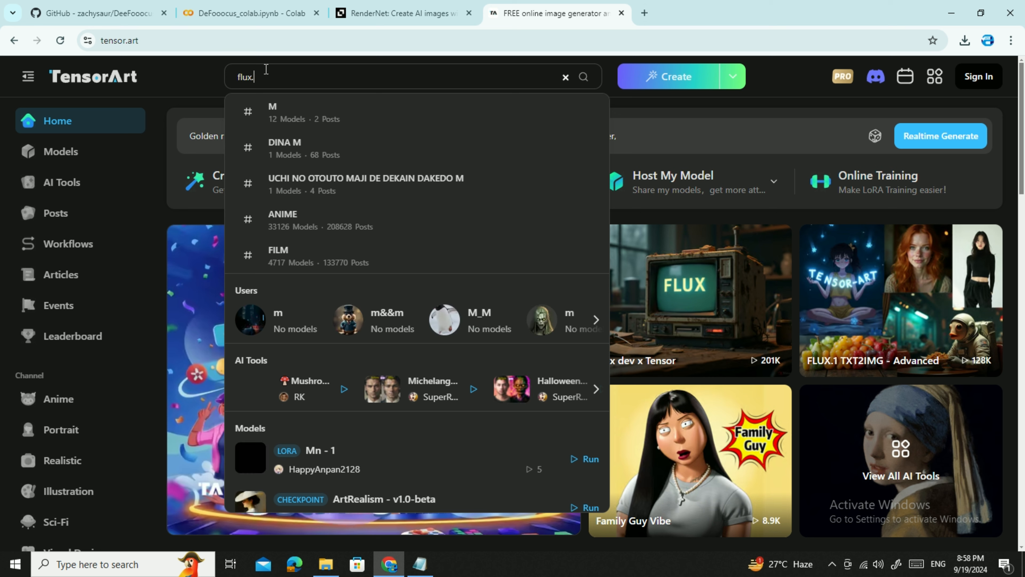
{"action": "type", "text": ". 1 re"}
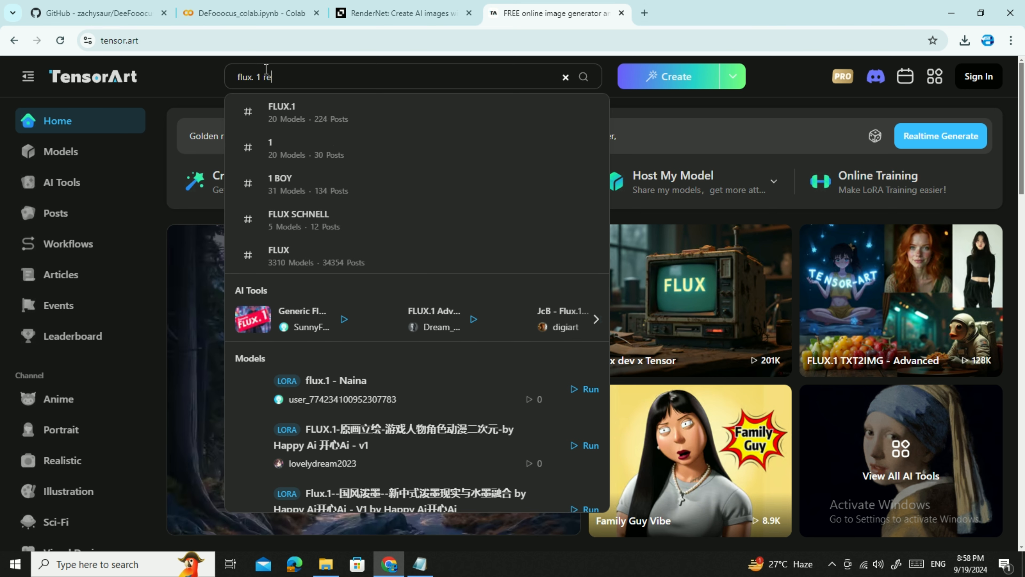
{"action": "type", "text": "imag"}
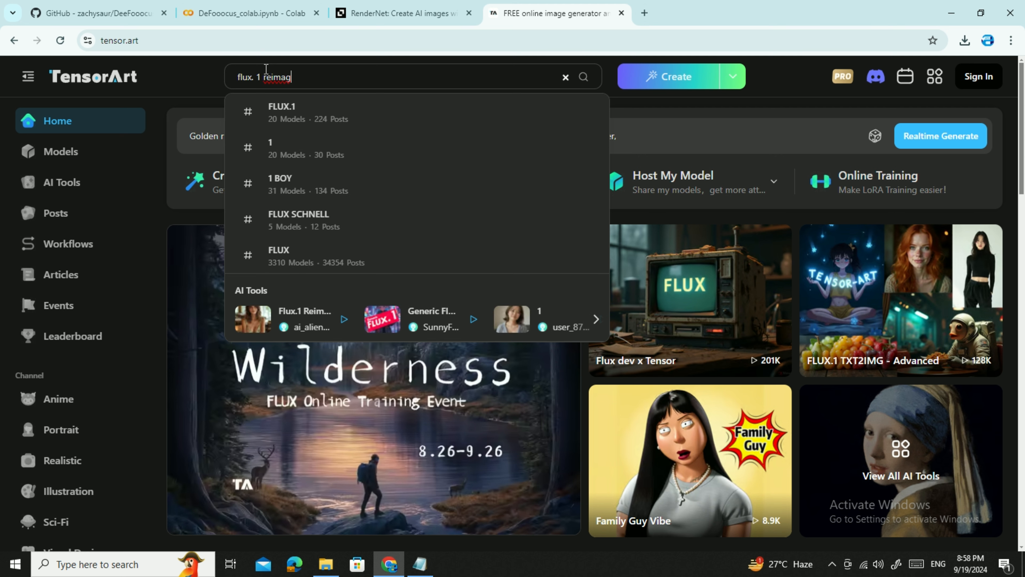
{"action": "type", "text": "ine"}
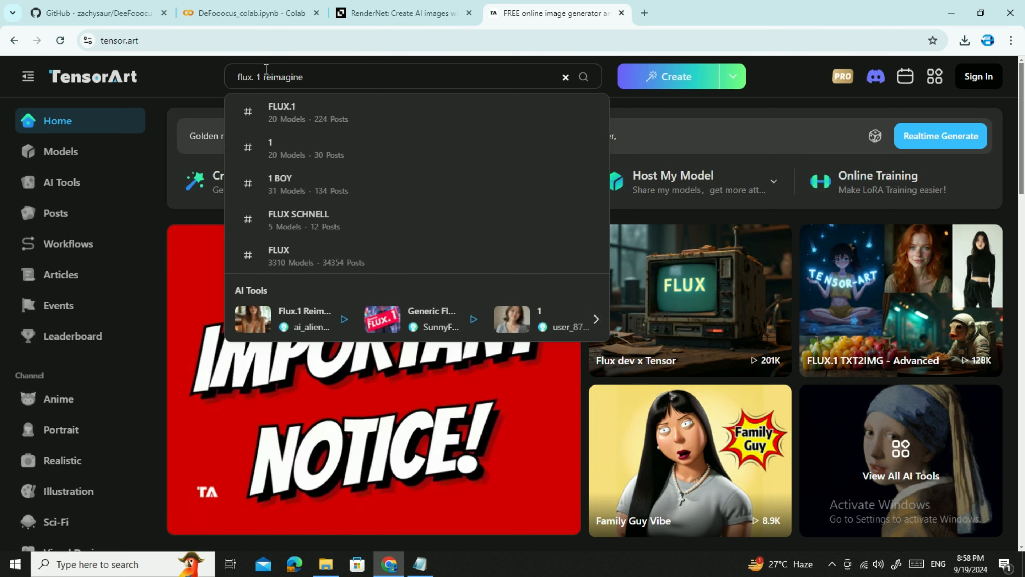
{"action": "key", "text": "Return"}
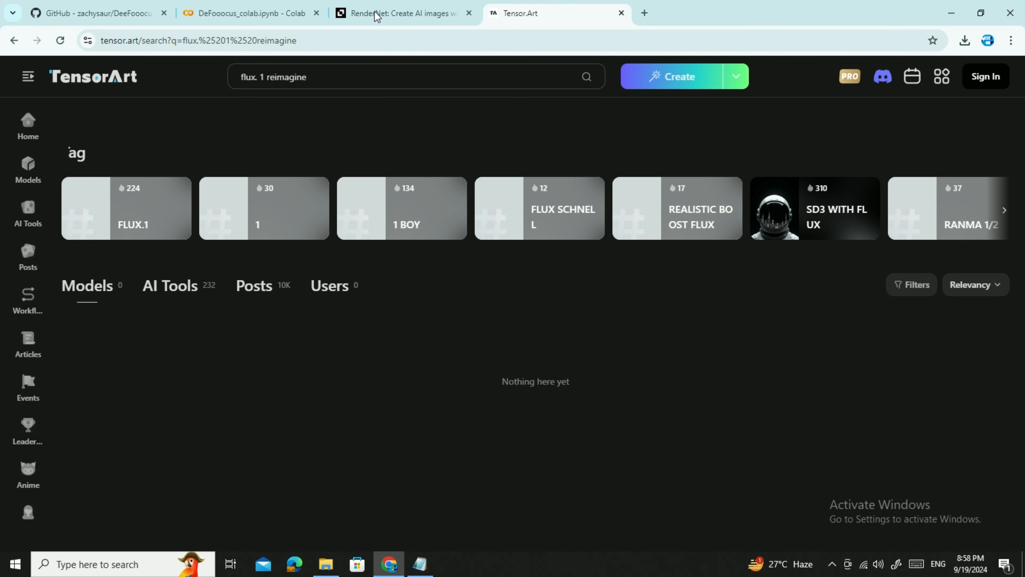
Switch back to RenderNet, download the finished waterfall image, and close its enlarged preview
{"action": "left_click", "coordinate": [410, 12]}
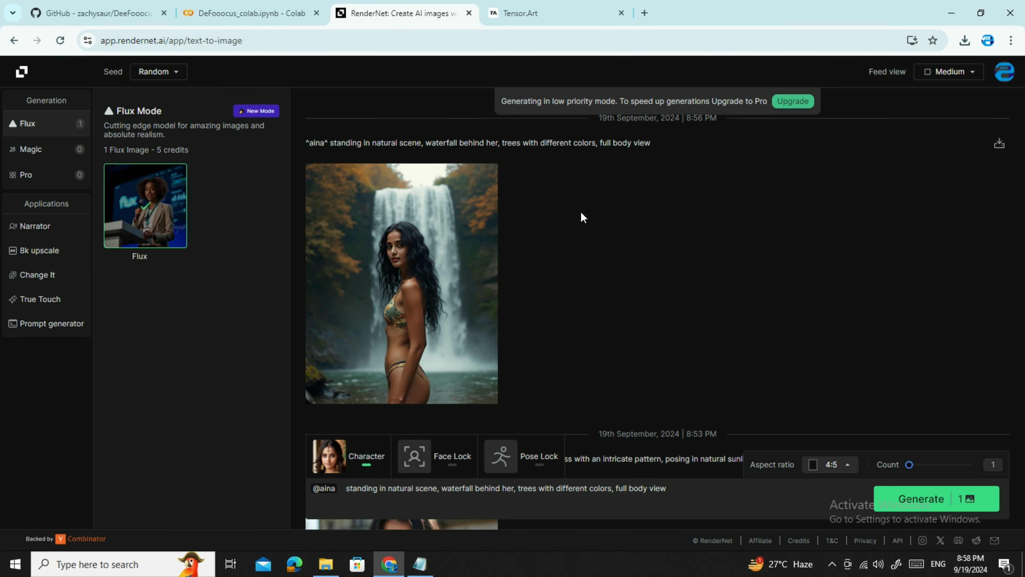
{"action": "left_click", "coordinate": [477, 199]}
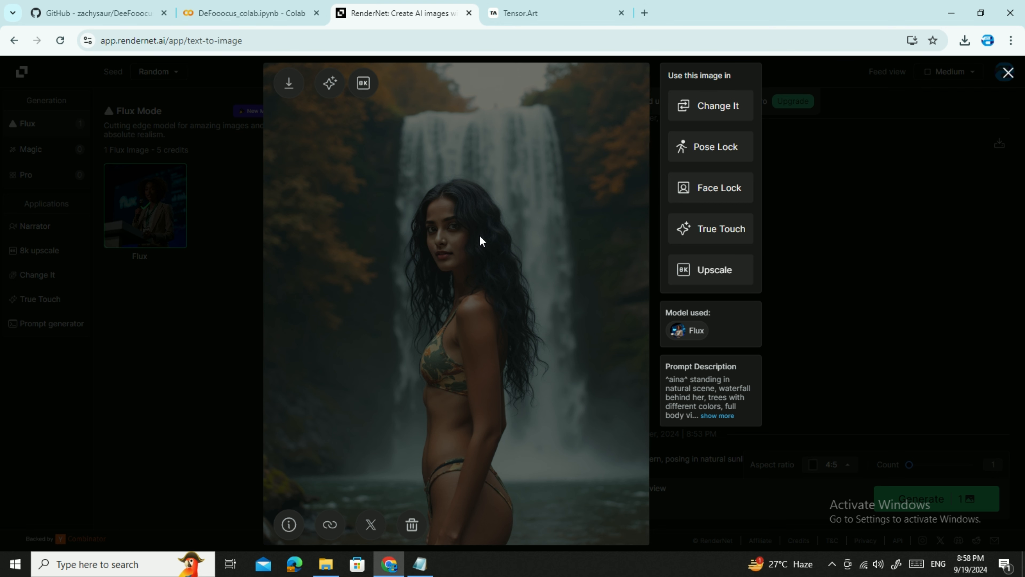
{"action": "left_click", "coordinate": [449, 236]}
{"action": "left_click", "coordinate": [289, 83]}
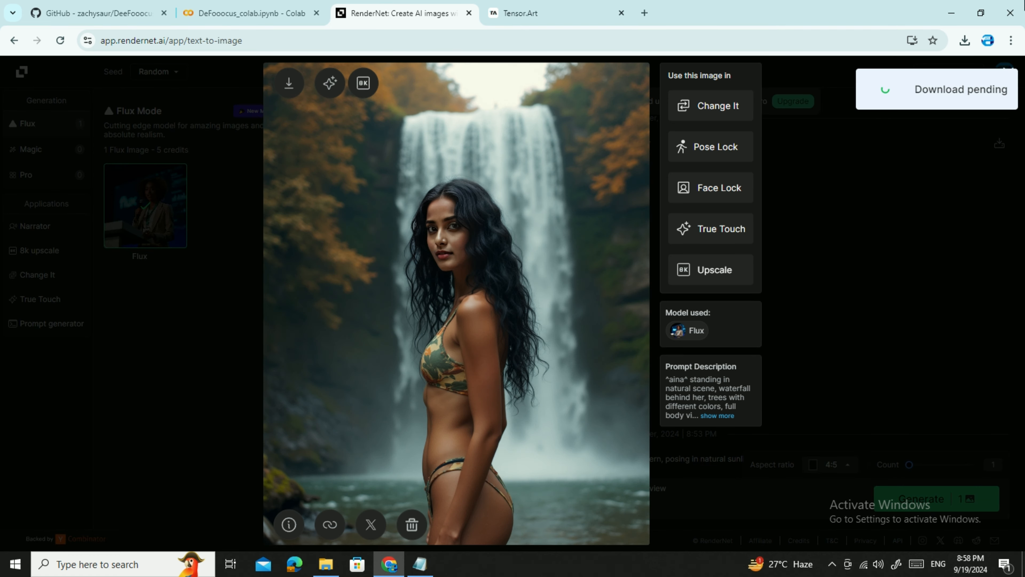
{"action": "left_click", "coordinate": [943, 286]}
{"action": "scroll", "coordinate": [764, 231], "scroll_direction": "down", "scroll_amount": 5}
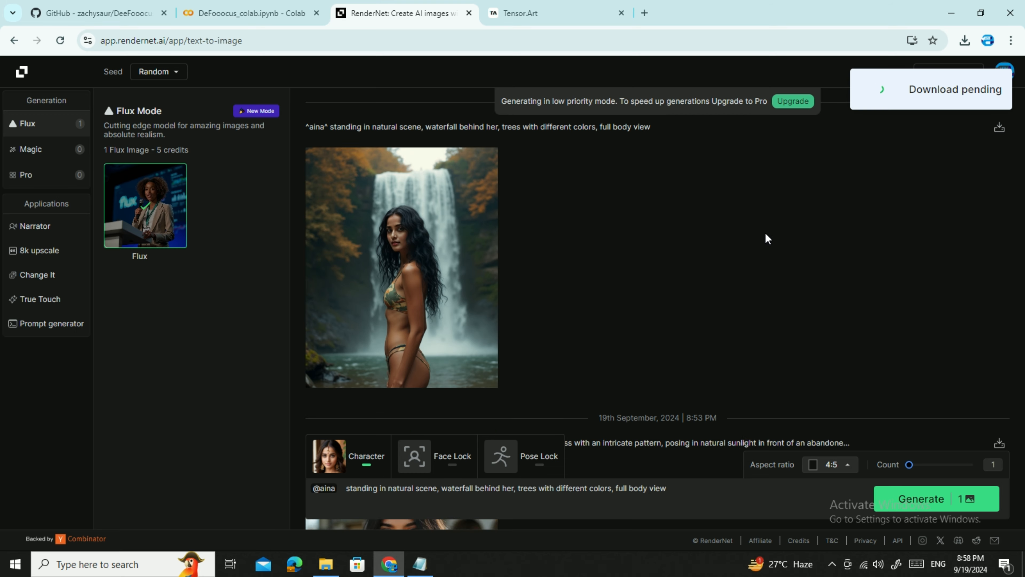
{"action": "scroll", "coordinate": [765, 232], "scroll_direction": "up", "scroll_amount": 4}
{"action": "scroll", "coordinate": [767, 236], "scroll_direction": "up", "scroll_amount": 2}
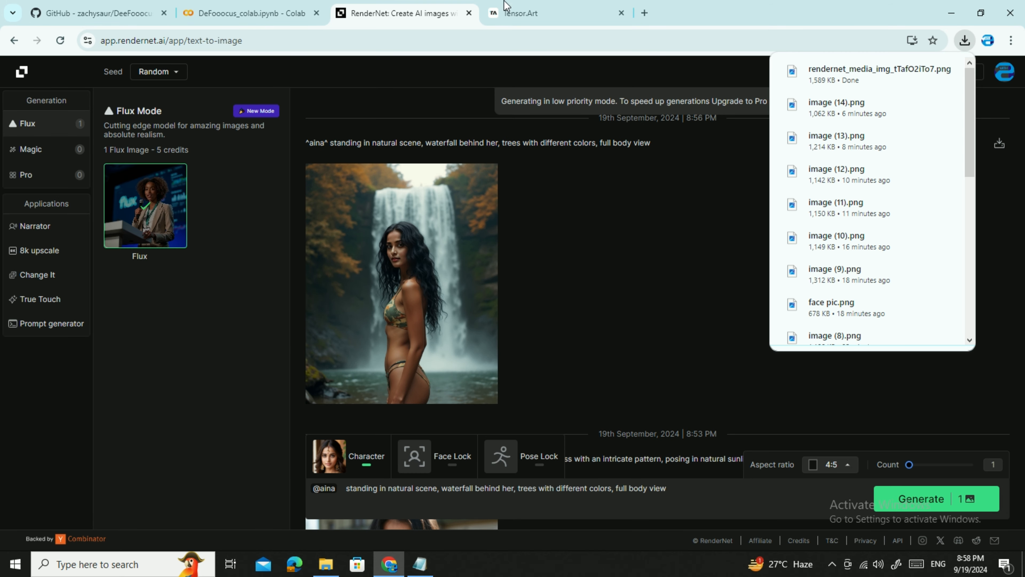
Open the downloaded waterfall image, inspect the girl's face up close, and close the image viewer
{"action": "left_click", "coordinate": [821, 75]}
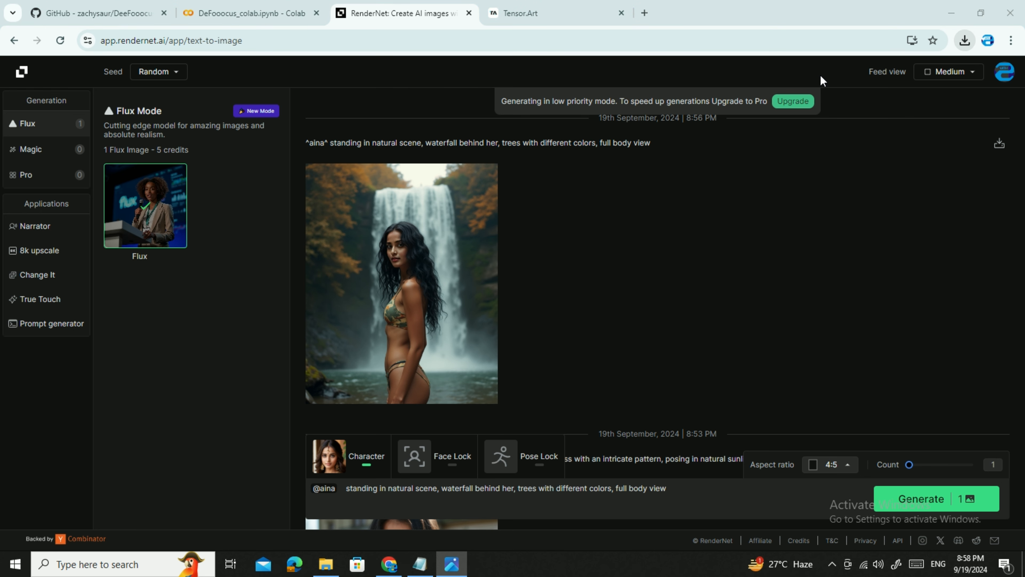
{"action": "left_click", "coordinate": [337, 44]}
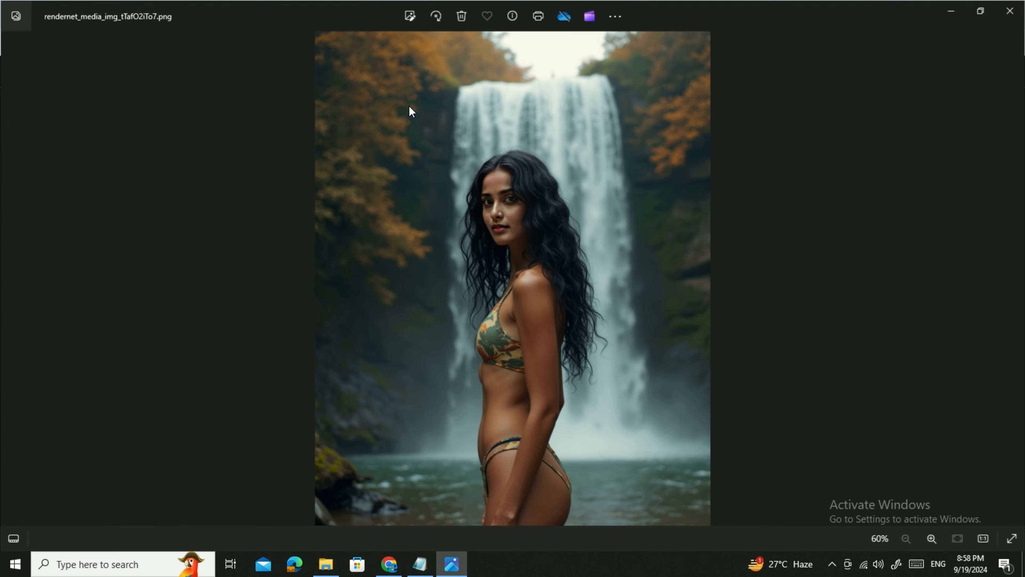
{"action": "scroll", "coordinate": [410, 107], "scroll_direction": "up", "scroll_amount": 4}
{"action": "left_click_drag", "start_coordinate": [572, 217], "coordinate": [555, 306]}
{"action": "scroll", "coordinate": [555, 306], "scroll_direction": "up", "scroll_amount": 3}
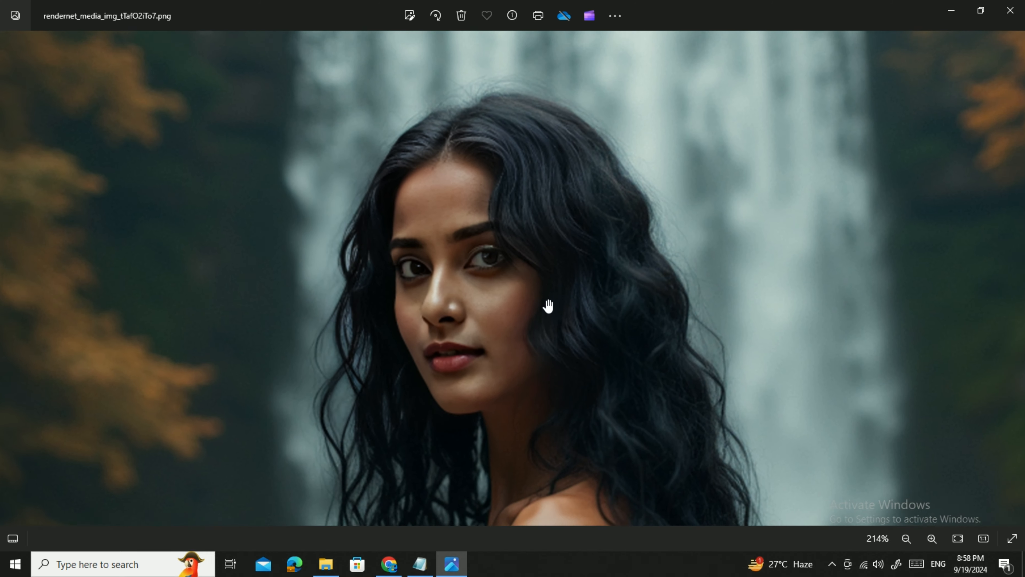
{"action": "scroll", "coordinate": [548, 306], "scroll_direction": "down", "scroll_amount": 7}
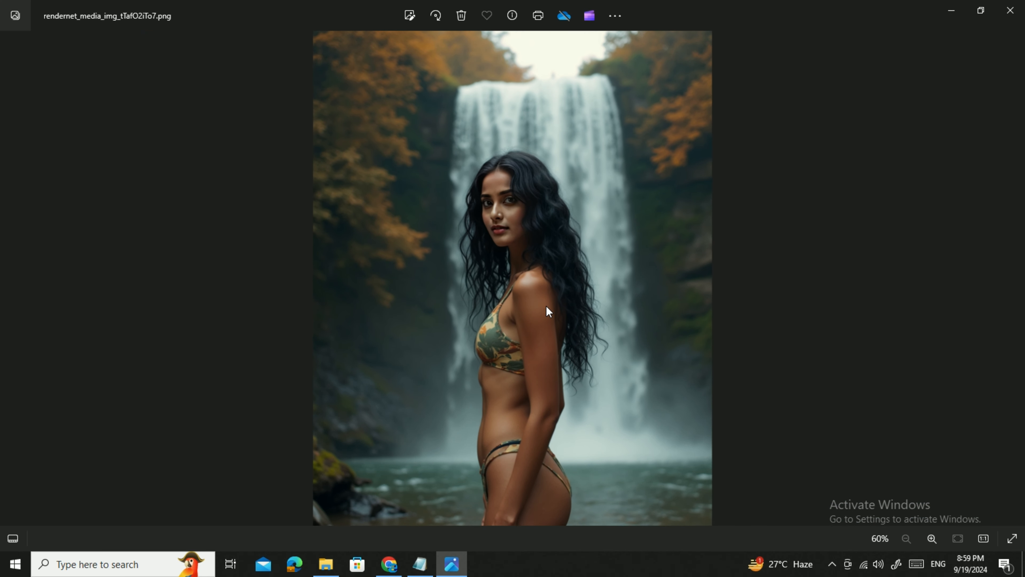
{"action": "left_click", "coordinate": [1015, 10]}
Return to TensorArt, open Flux.1 Reimagine FaceSwap v1 from the AI tools results, and look through its example images
{"action": "left_click", "coordinate": [541, 11]}
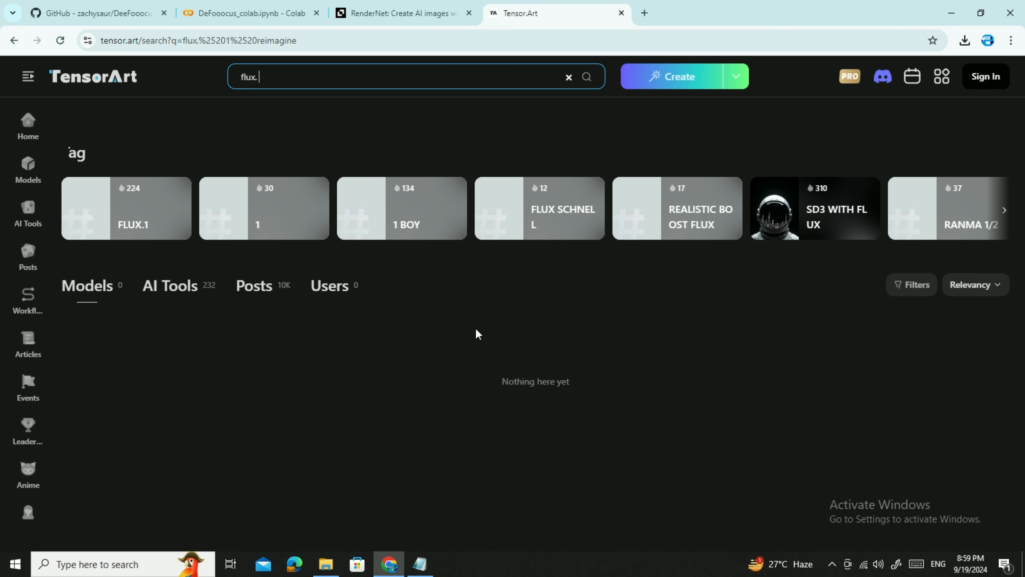
{"action": "left_click", "coordinate": [156, 291]}
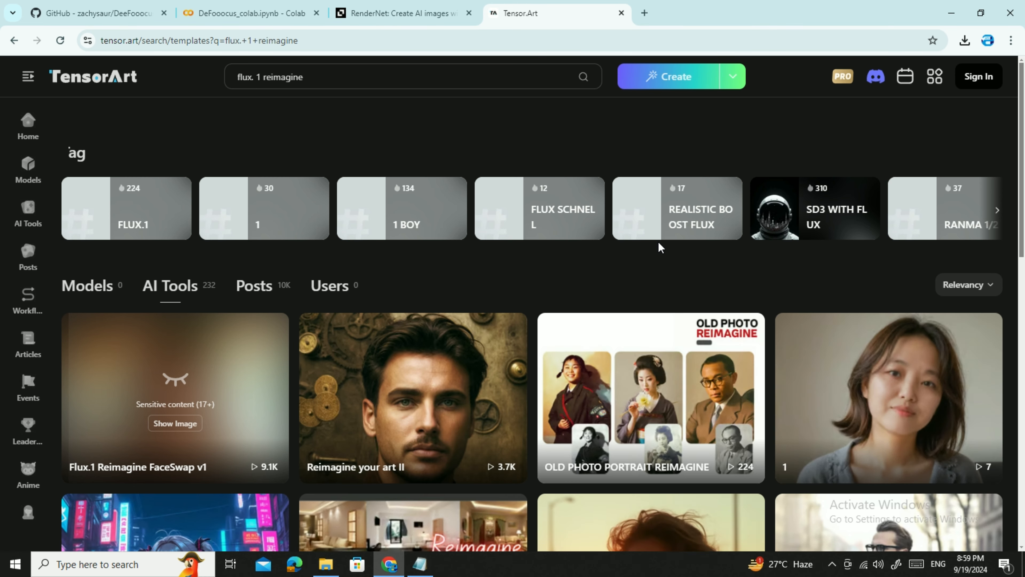
{"action": "left_click", "coordinate": [144, 471]}
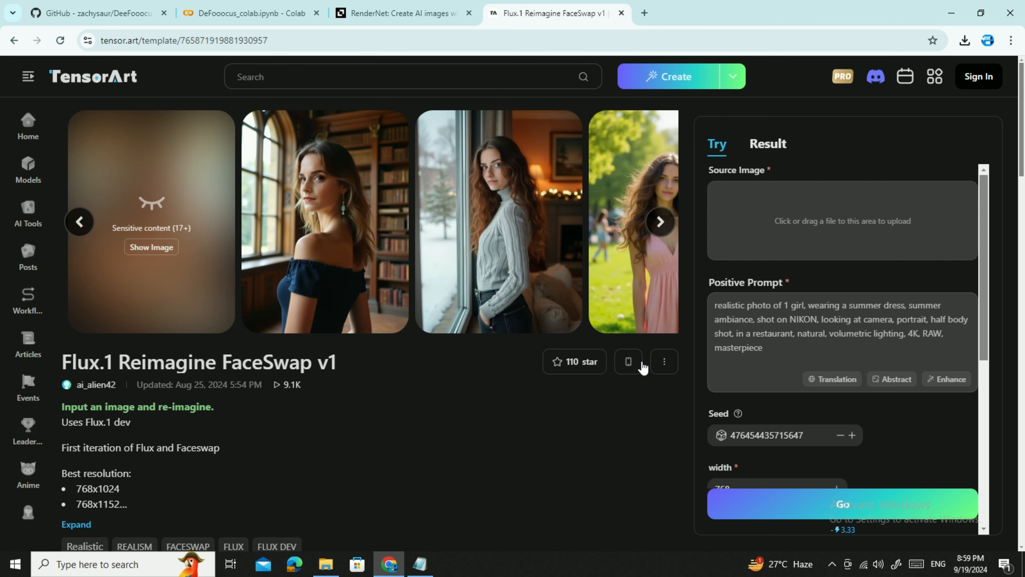
{"action": "scroll", "coordinate": [340, 340], "scroll_direction": "down", "scroll_amount": 6}
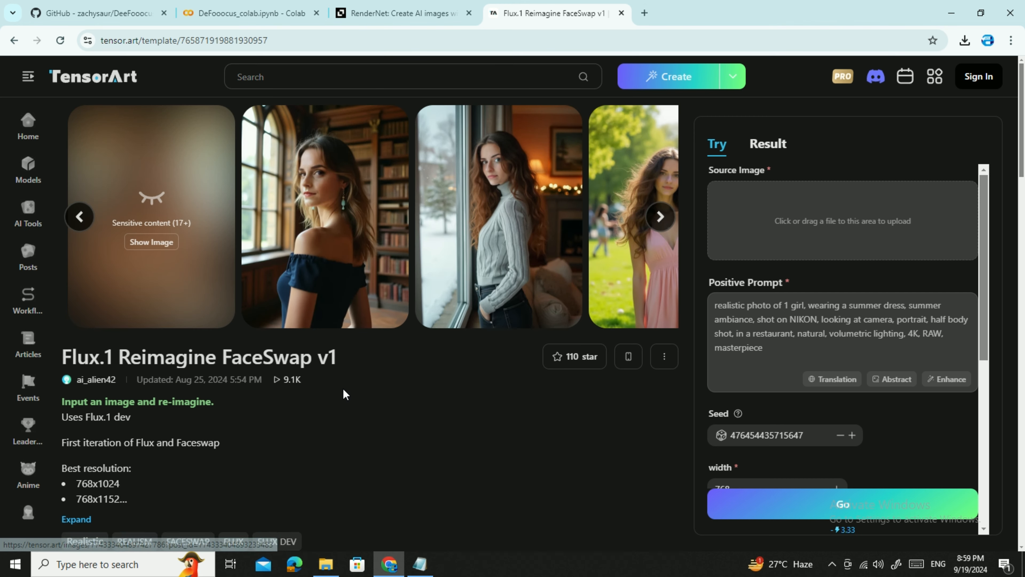
{"action": "scroll", "coordinate": [522, 255], "scroll_direction": "down", "scroll_amount": 8}
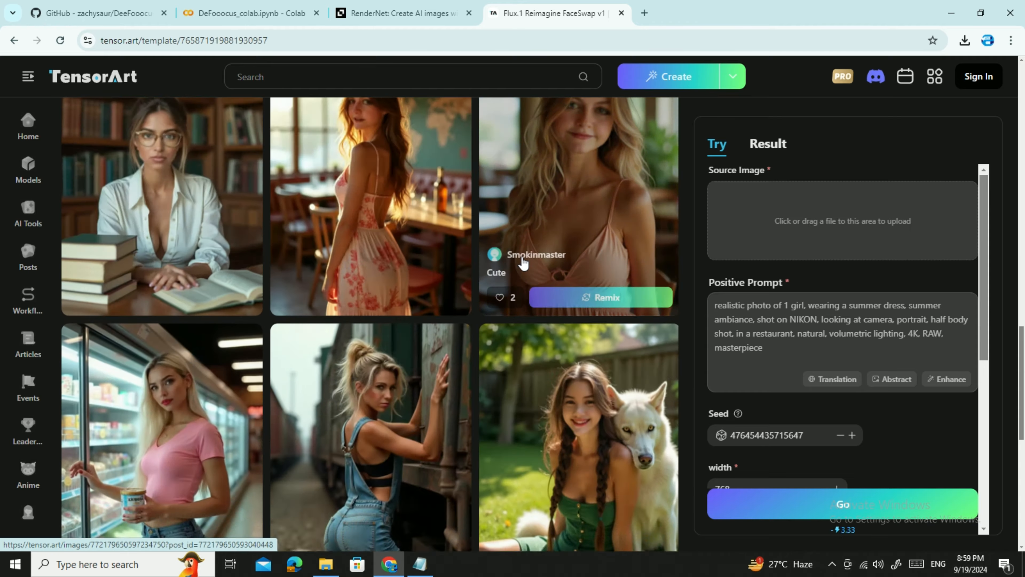
{"action": "scroll", "coordinate": [522, 258], "scroll_direction": "up", "scroll_amount": 4}
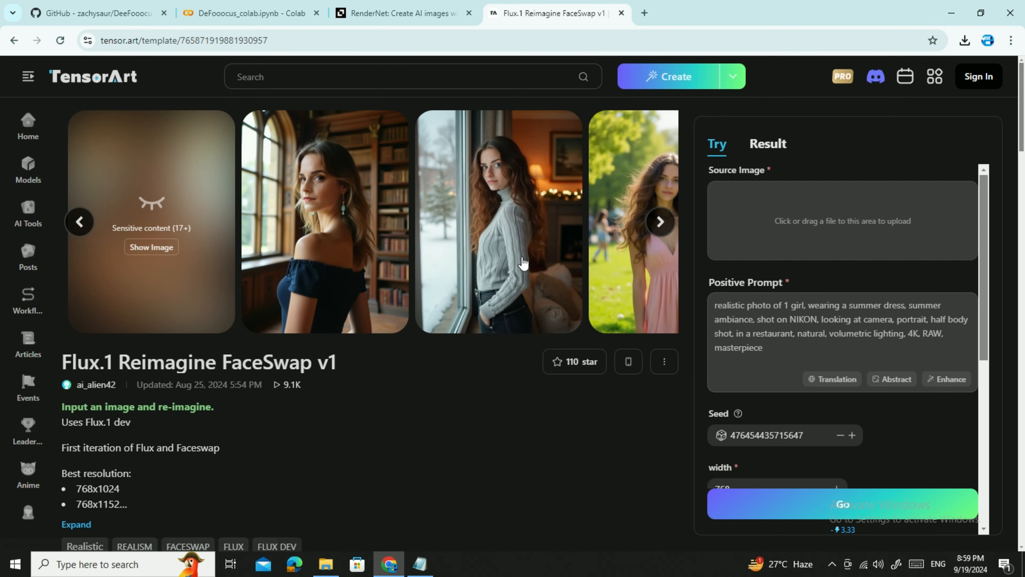
Upload the "face pic" file from Downloads as the source image
{"action": "left_click", "coordinate": [861, 229]}
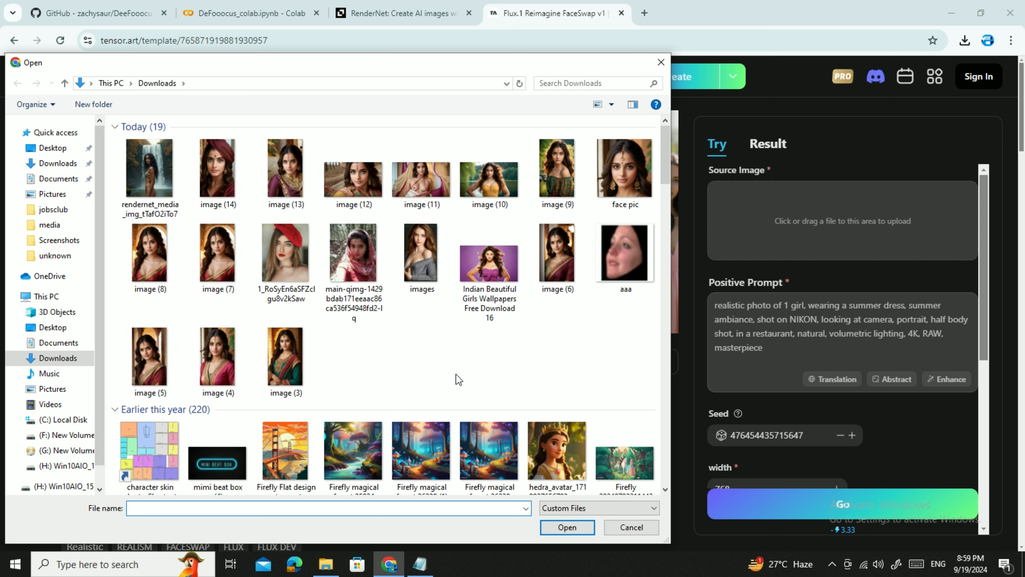
{"action": "left_click", "coordinate": [638, 166]}
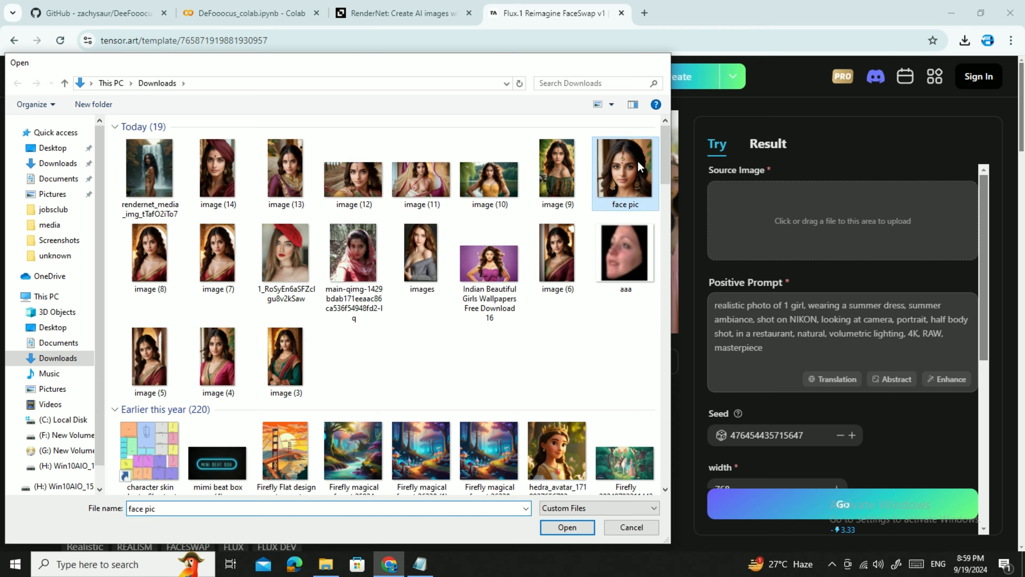
{"action": "double_click", "coordinate": [639, 166]}
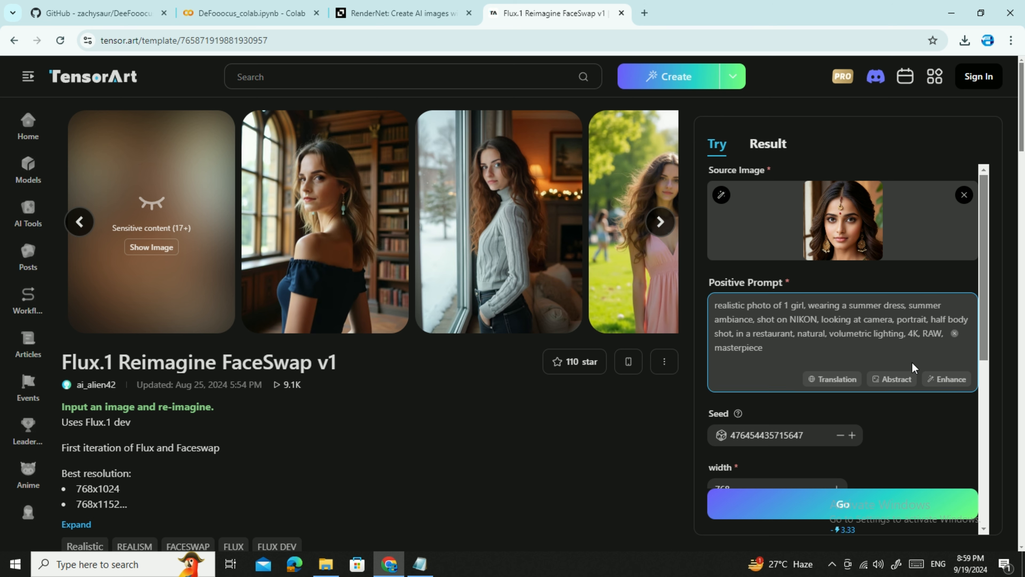
Set the output image's width to 1024 and height to 768
{"action": "scroll", "coordinate": [850, 428], "scroll_direction": "down", "scroll_amount": 5}
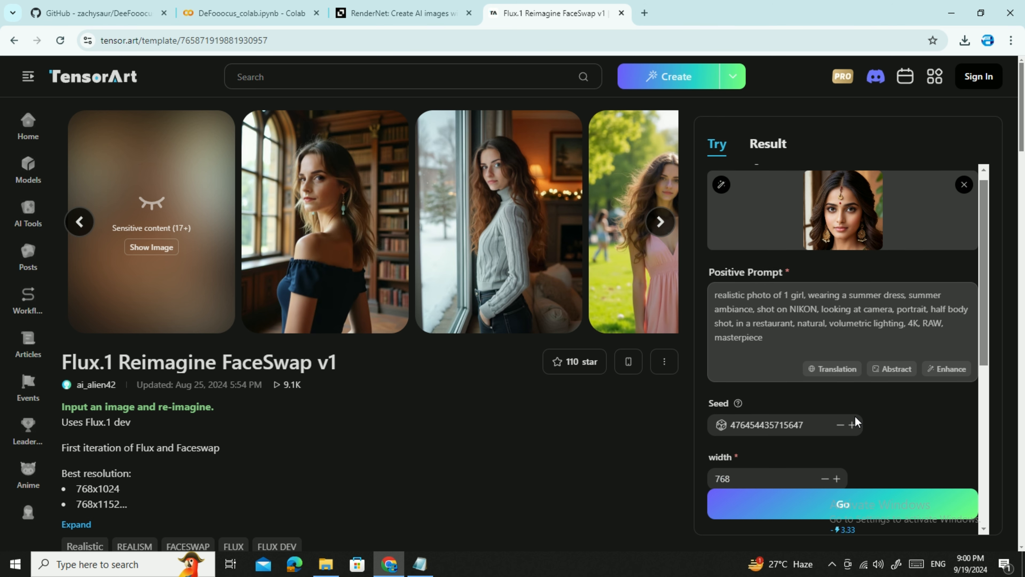
{"action": "left_click_drag", "start_coordinate": [755, 233], "coordinate": [701, 238]}
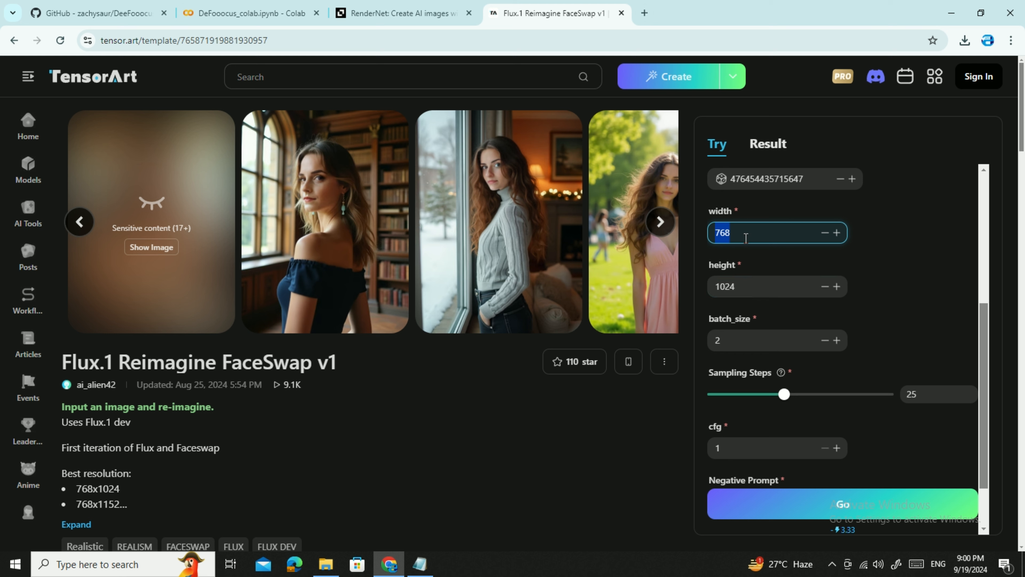
{"action": "type", "text": "1024"}
{"action": "left_click_drag", "start_coordinate": [755, 288], "coordinate": [652, 299]}
{"action": "type", "text": "7"}
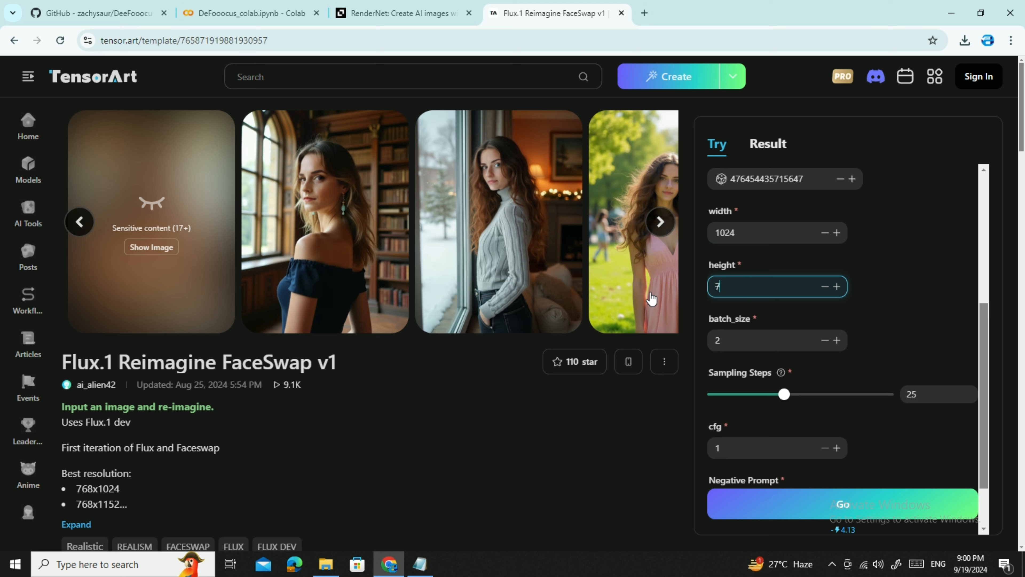
{"action": "type", "text": "687"}
Reduce the batch size to 1 and set the sampling steps to 30
{"action": "left_click", "coordinate": [825, 341]}
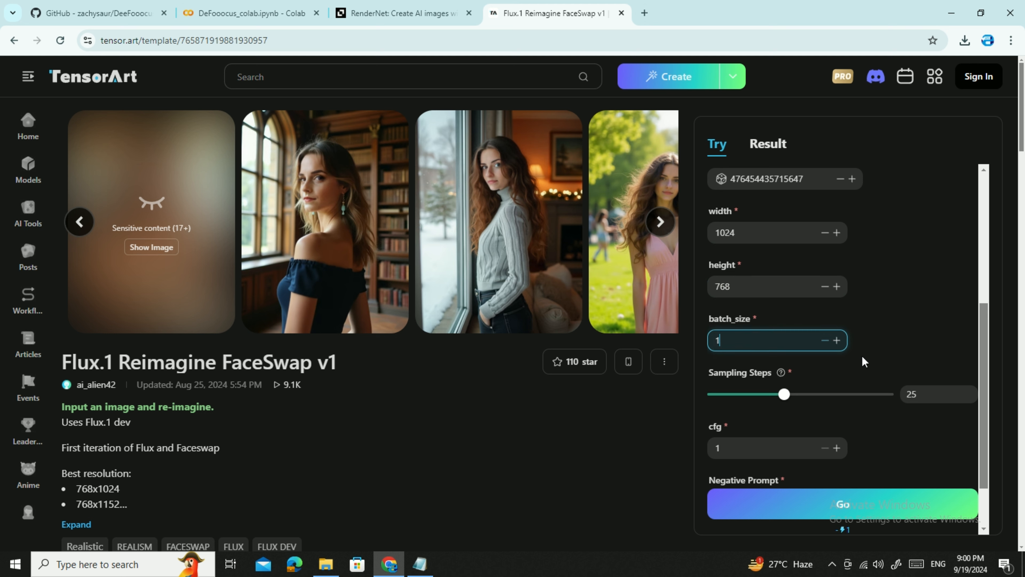
{"action": "scroll", "coordinate": [909, 327], "scroll_direction": "down", "scroll_amount": 2}
{"action": "double_click", "coordinate": [911, 329]}
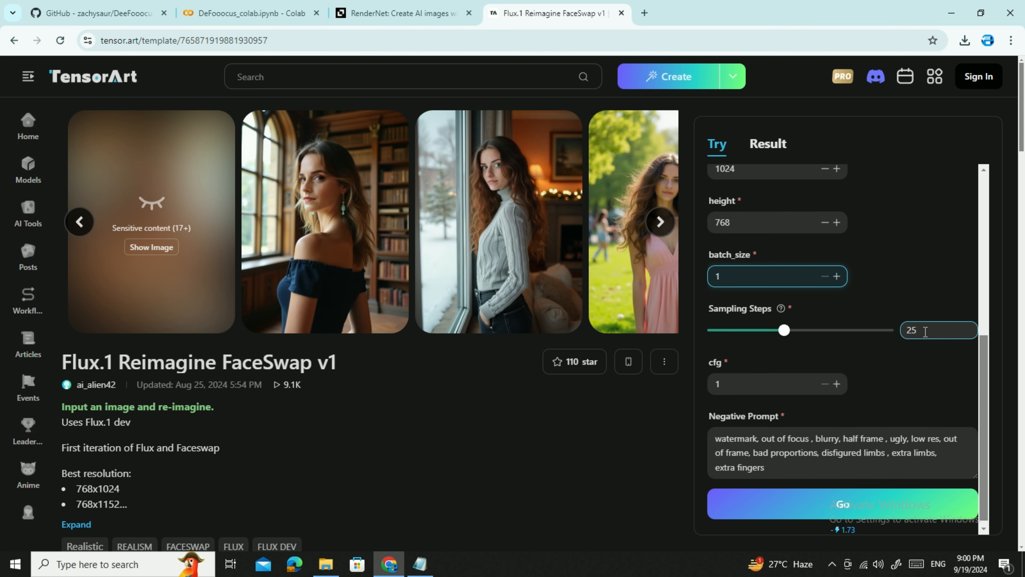
{"action": "type", "text": "30"}
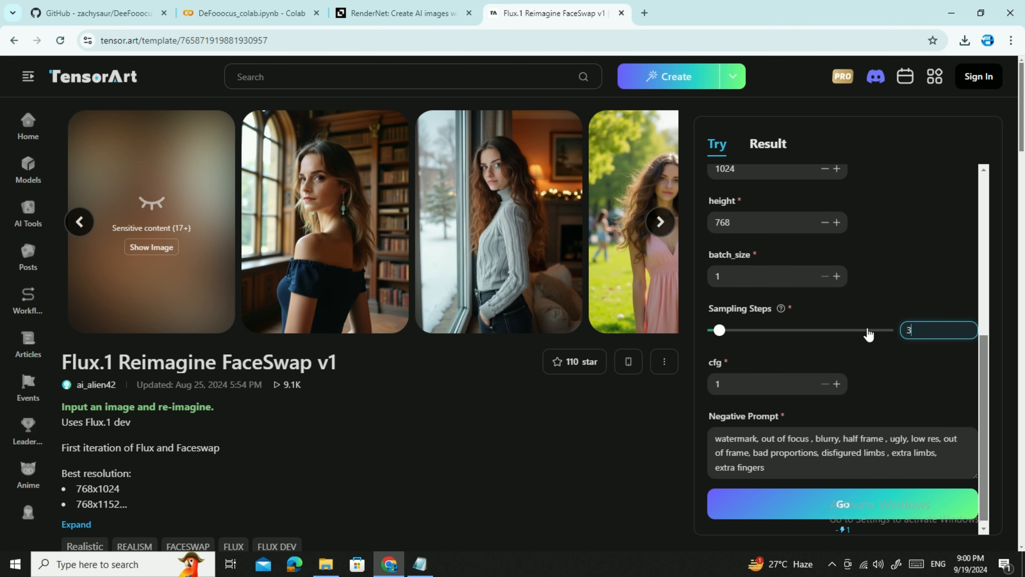
Start the face swap generation and sign in to TensorArt to continue
{"action": "left_click", "coordinate": [856, 429]}
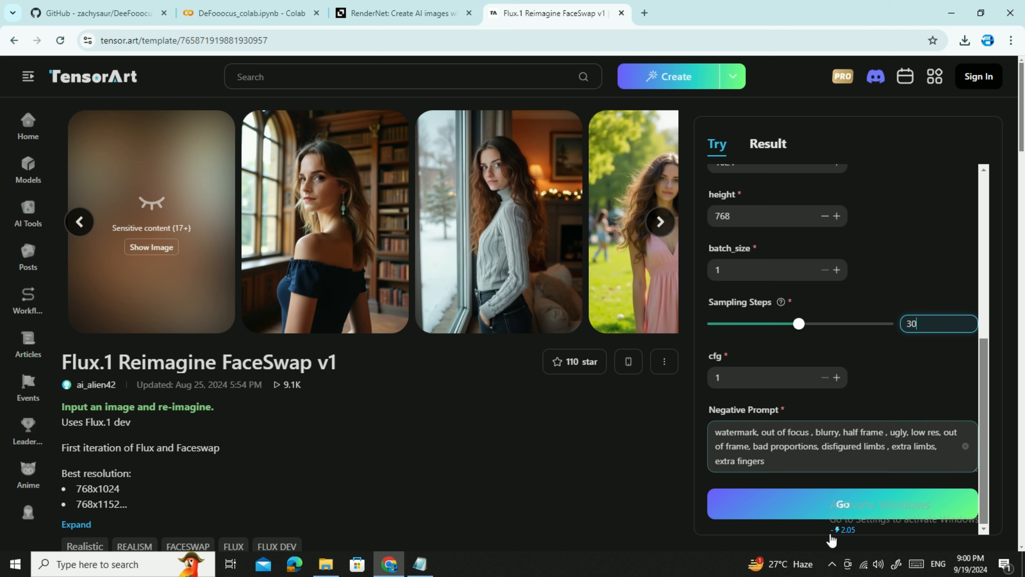
{"action": "left_click", "coordinate": [824, 509]}
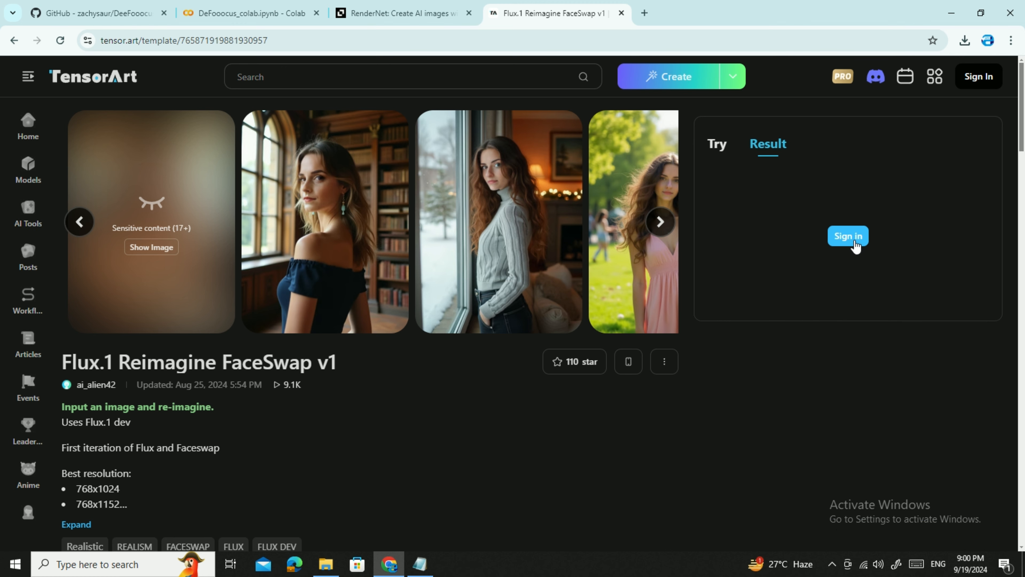
{"action": "left_click", "coordinate": [849, 236]}
{"action": "left_click", "coordinate": [619, 218]}
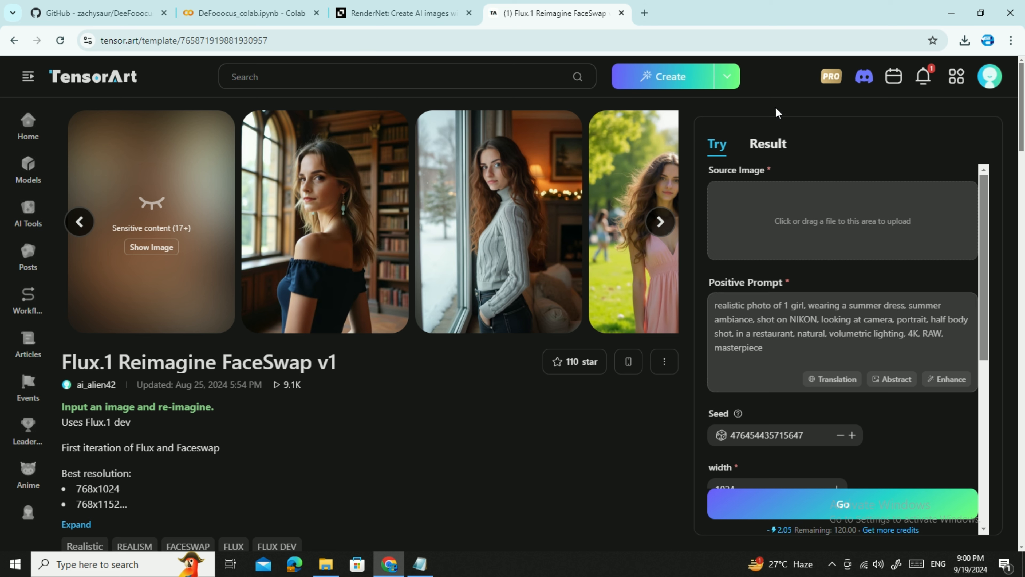
{"action": "left_click", "coordinate": [990, 77]}
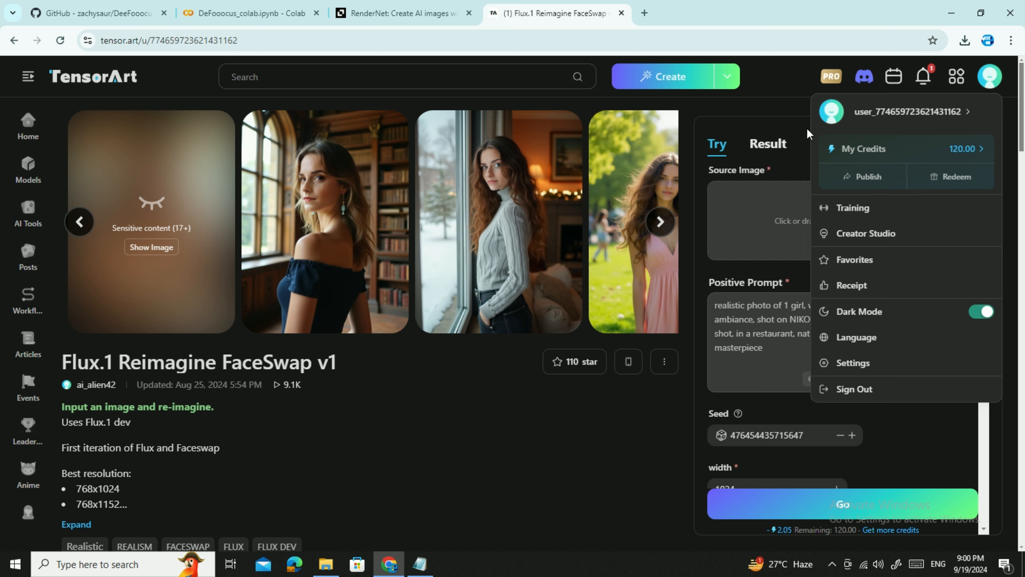
{"action": "left_click", "coordinate": [768, 147]}
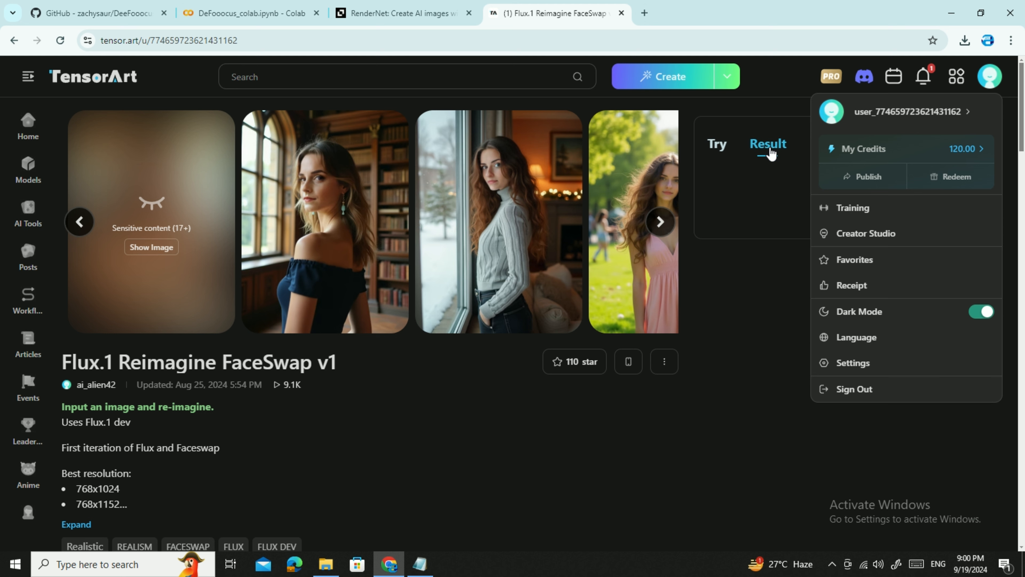
{"action": "left_click", "coordinate": [716, 144]}
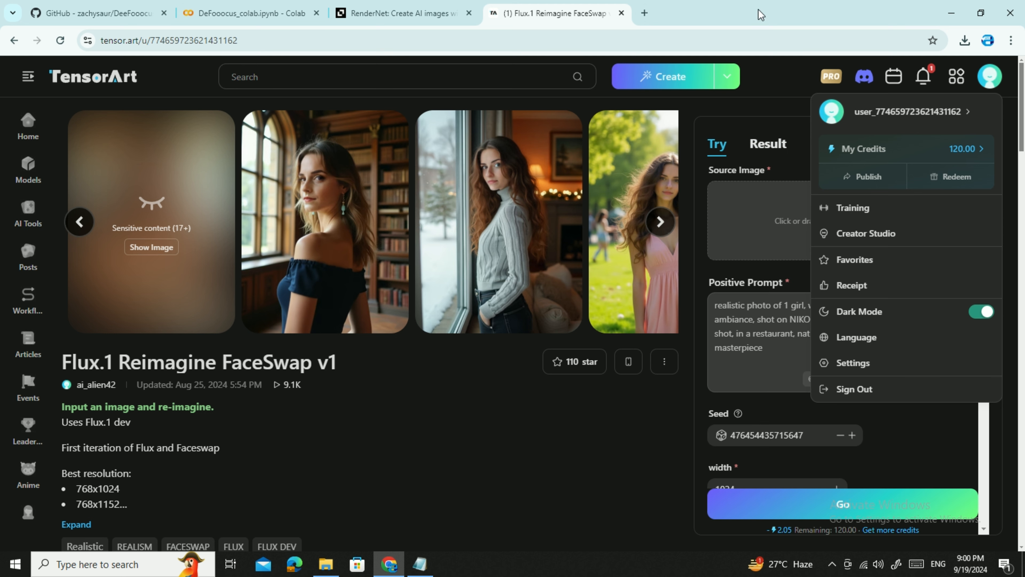
{"action": "left_click", "coordinate": [399, 41]}
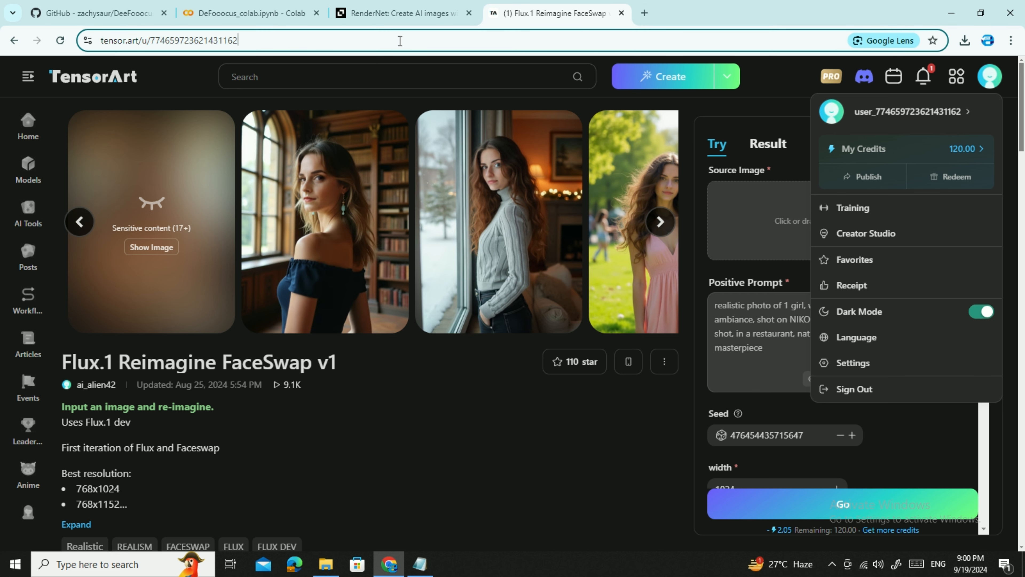
{"action": "key", "text": "Return"}
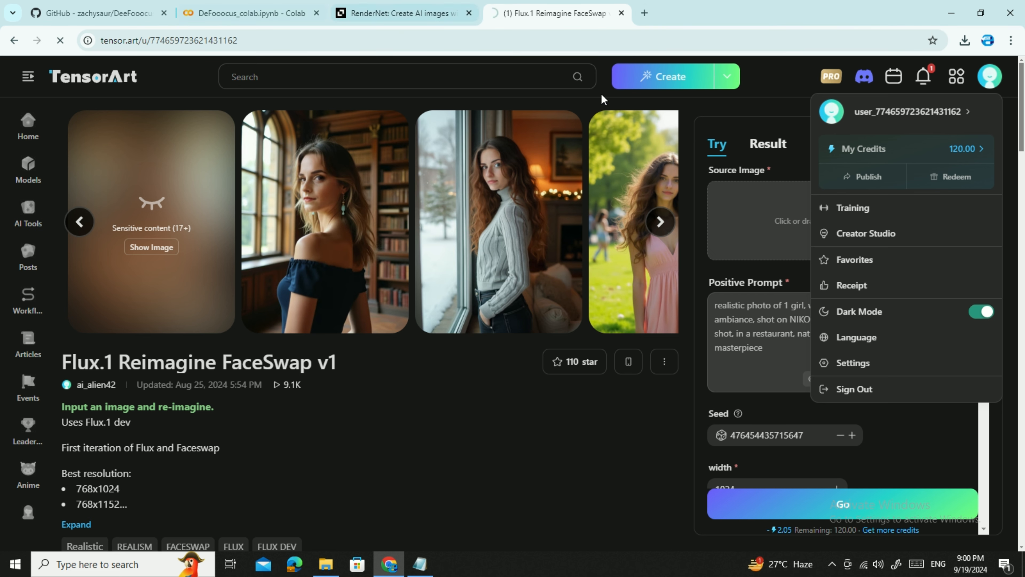
{"action": "left_click", "coordinate": [922, 78]}
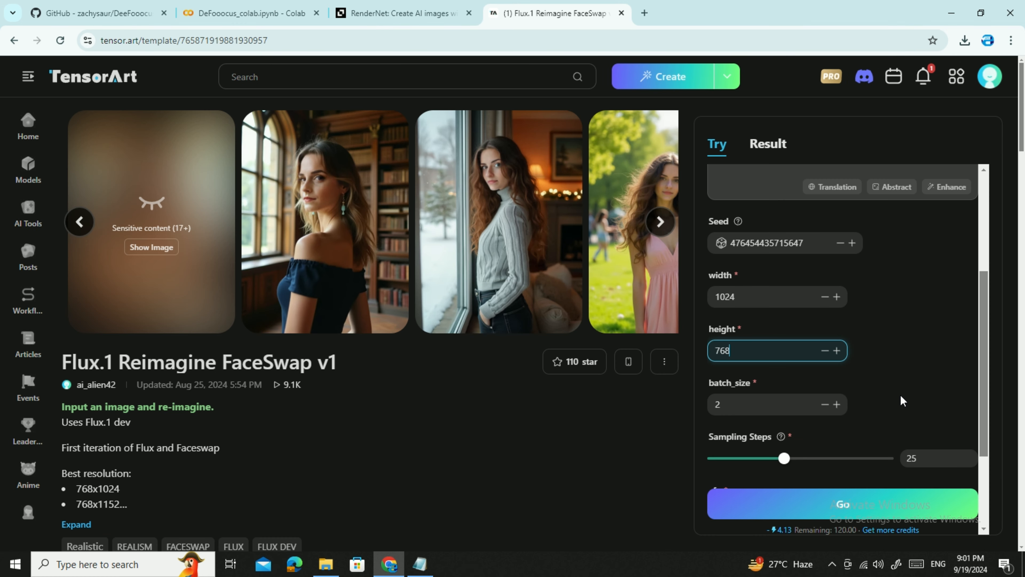
Start generating a batch of 2 images at 1024 x 768 with 25 sampling steps, completing the human verification
{"action": "left_click", "coordinate": [784, 514]}
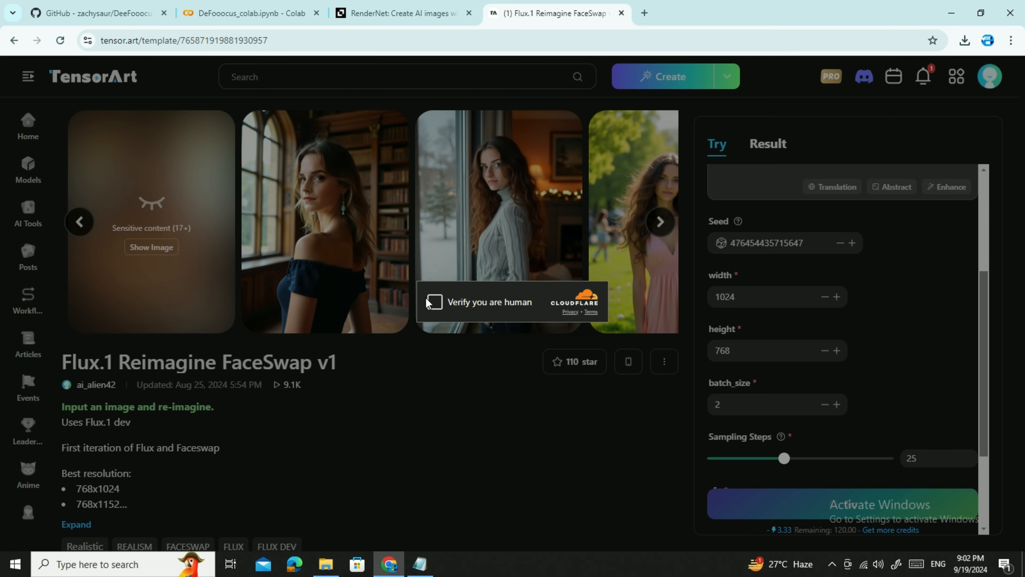
{"action": "left_click", "coordinate": [434, 302]}
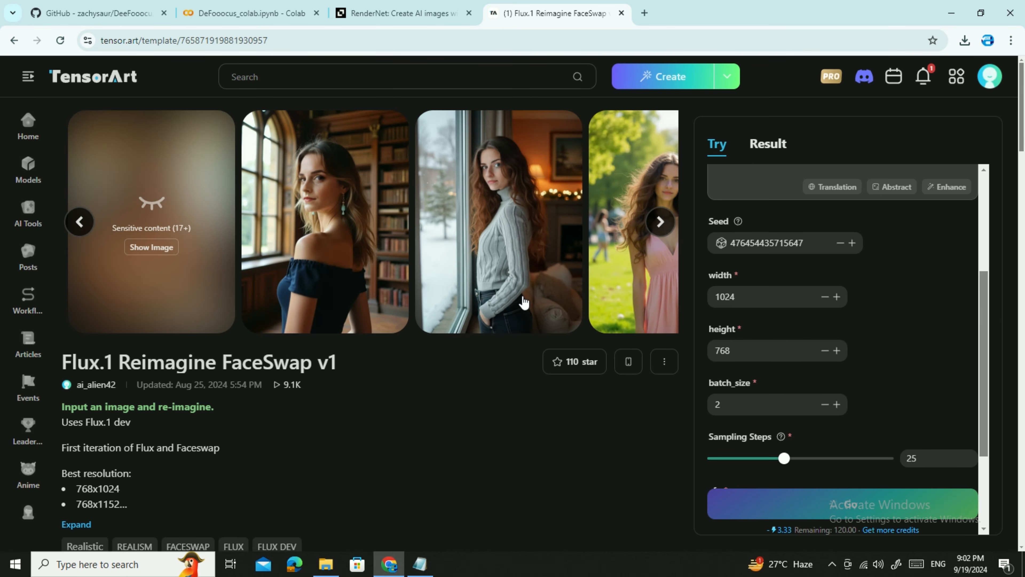
{"action": "scroll", "coordinate": [881, 359], "scroll_direction": "up", "scroll_amount": 5}
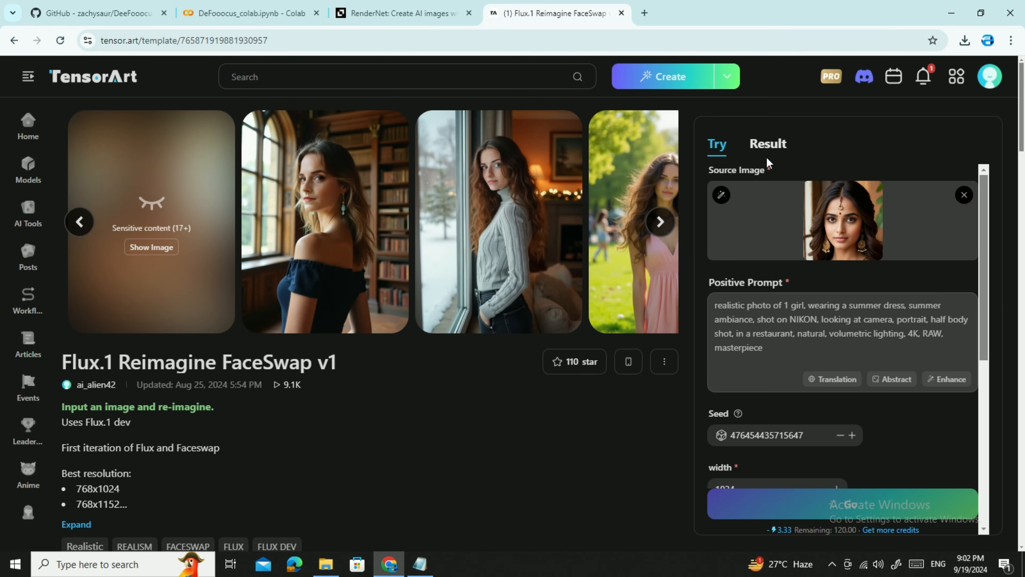
{"action": "left_click", "coordinate": [761, 153]}
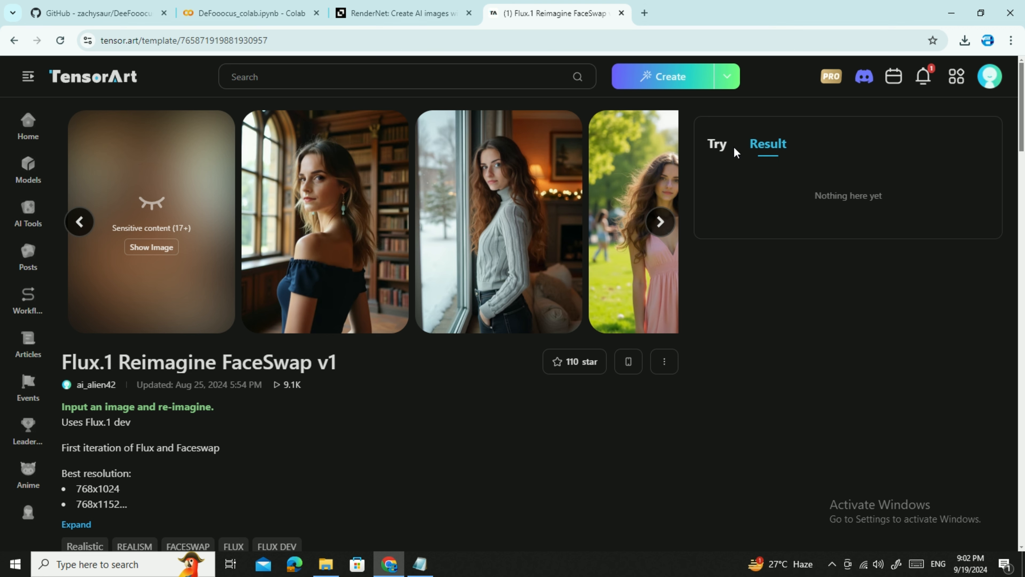
{"action": "left_click", "coordinate": [720, 150]}
{"action": "scroll", "coordinate": [946, 330], "scroll_direction": "down", "scroll_amount": 10}
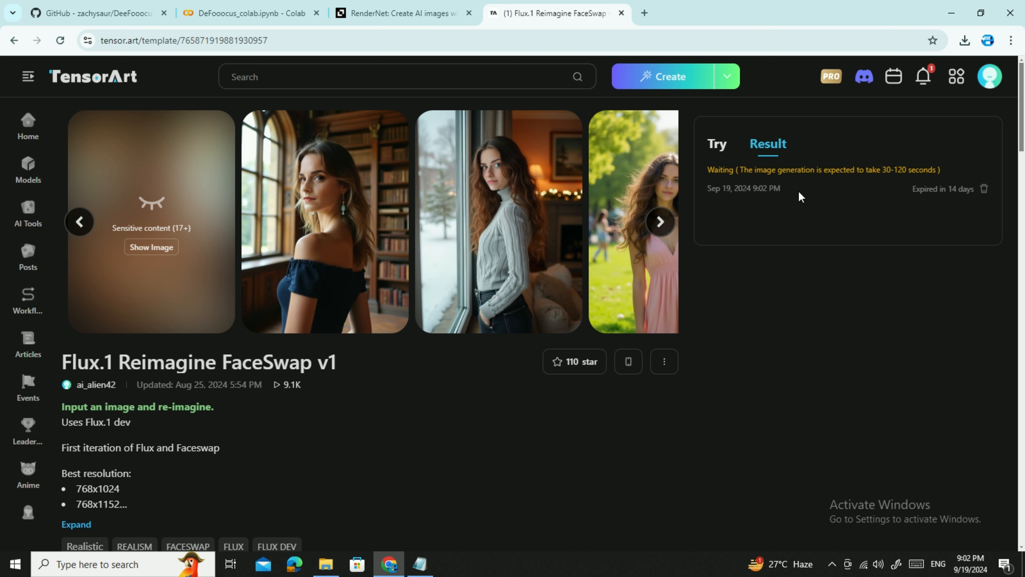
Reveal the example image hidden as sensitive content and view it at full size
{"action": "left_click", "coordinate": [989, 79]}
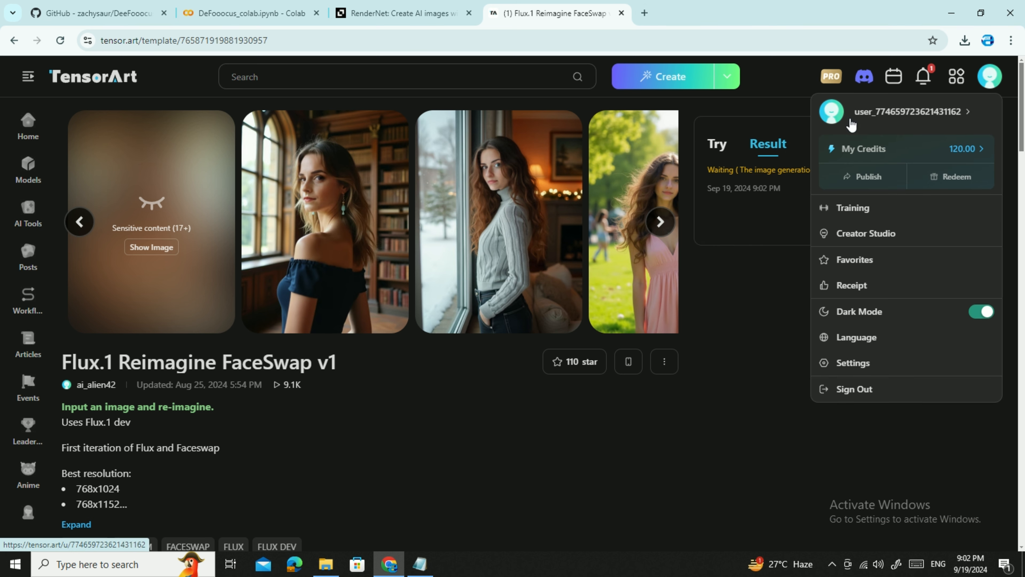
{"action": "left_click", "coordinate": [717, 146]}
{"action": "left_click", "coordinate": [769, 143]}
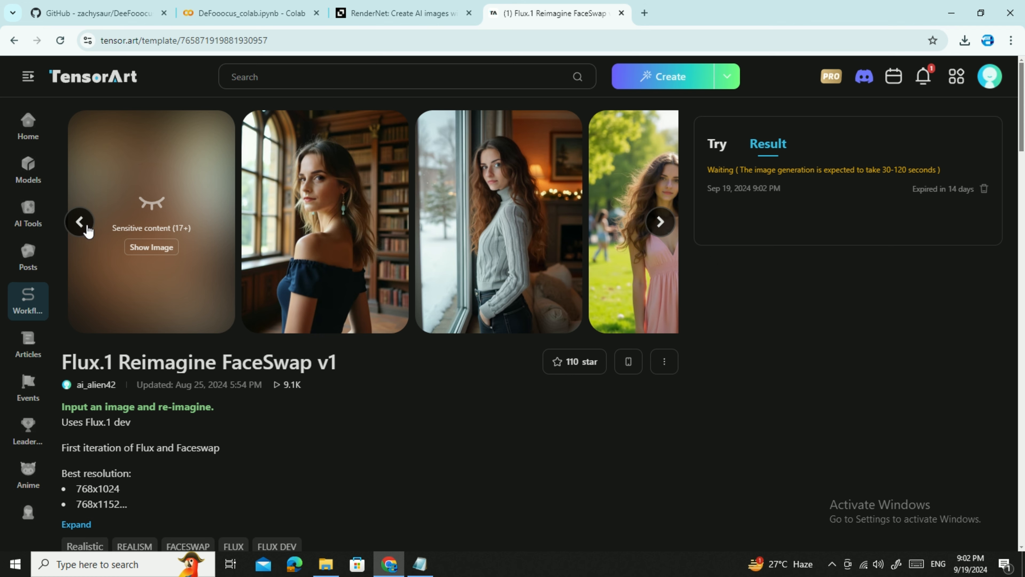
{"action": "left_click", "coordinate": [143, 241]}
{"action": "left_click", "coordinate": [304, 342]}
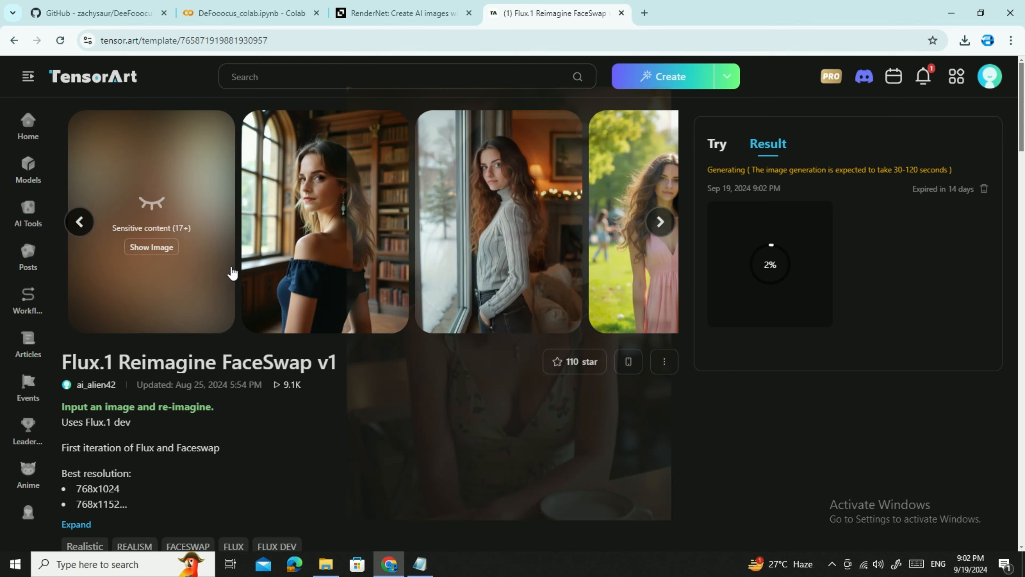
{"action": "scroll", "coordinate": [327, 340], "scroll_direction": "down", "scroll_amount": 15}
{"action": "scroll", "coordinate": [327, 340], "scroll_direction": "up", "scroll_amount": 15}
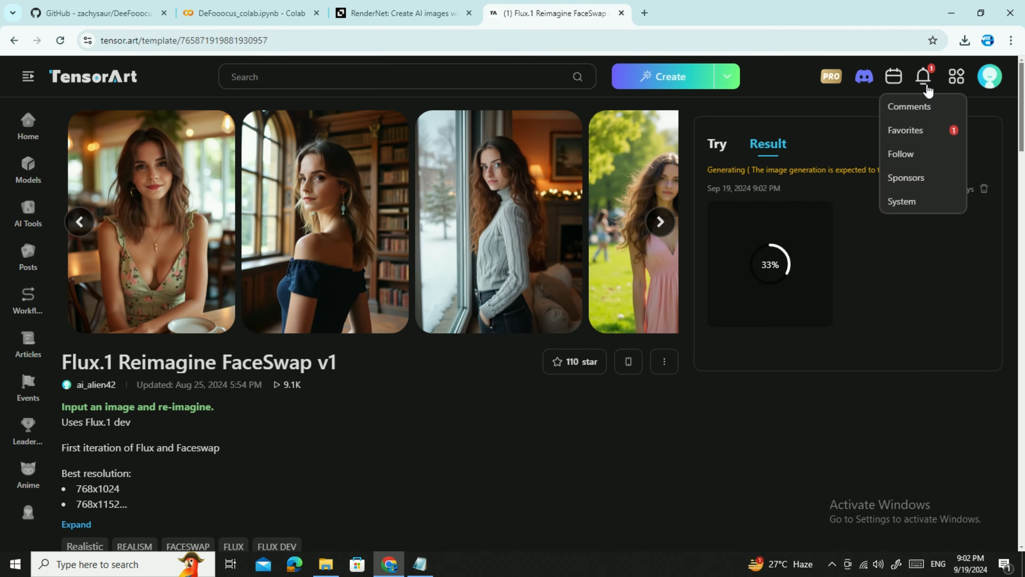
View the generated portrait of the girl in the red-dotted dress at full size, together with its generation parameters
{"action": "left_click", "coordinate": [717, 145]}
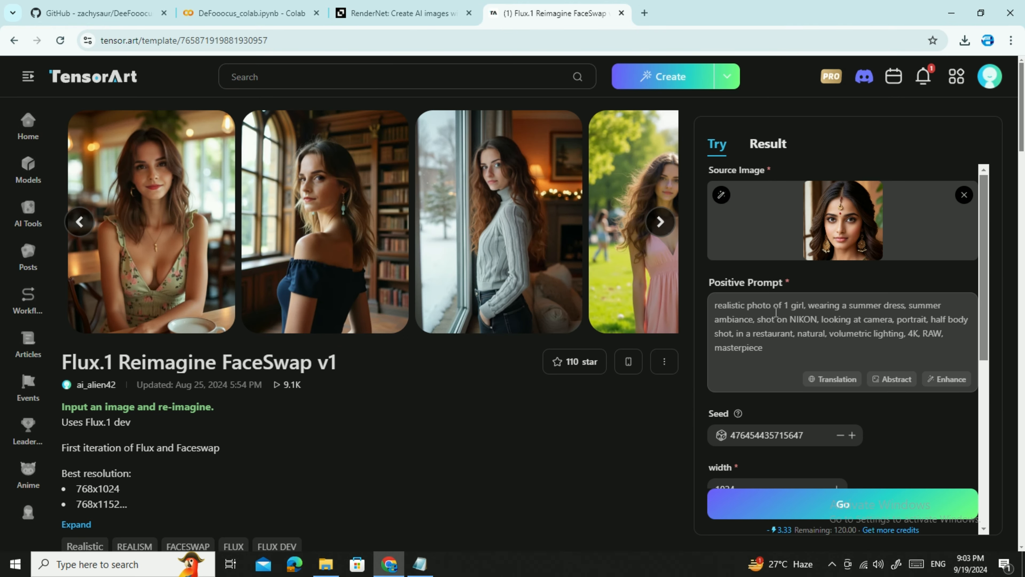
{"action": "left_click", "coordinate": [761, 145]}
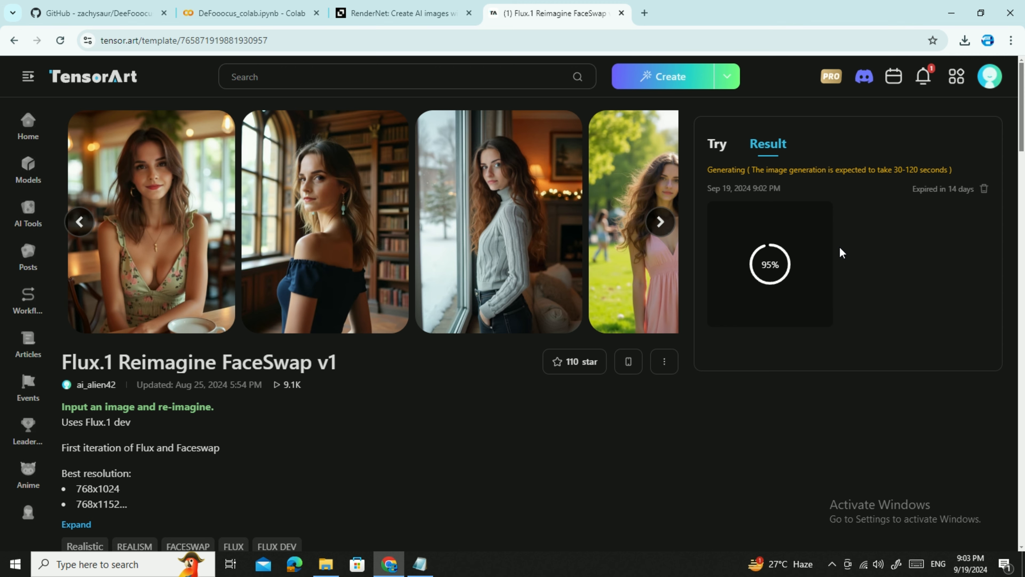
{"action": "left_click", "coordinate": [901, 248]}
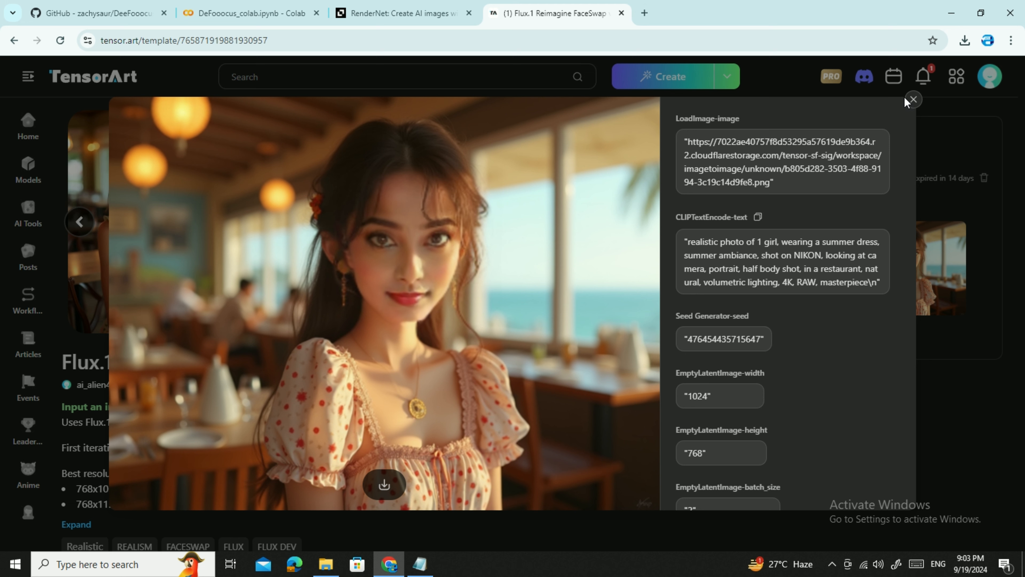
{"action": "scroll", "coordinate": [790, 229], "scroll_direction": "down", "scroll_amount": 5}
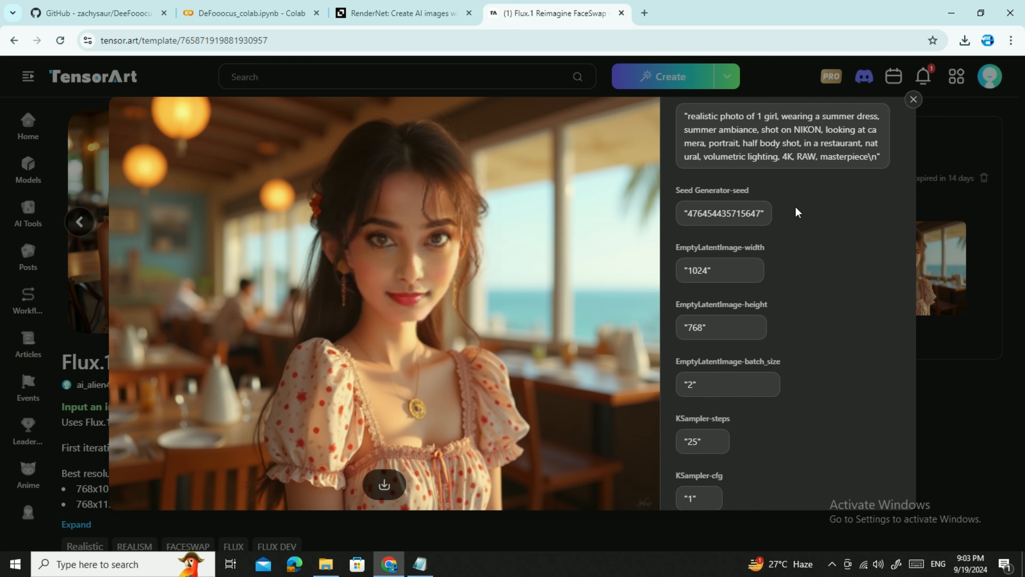
{"action": "scroll", "coordinate": [795, 208], "scroll_direction": "up", "scroll_amount": 5}
{"action": "left_click", "coordinate": [913, 98]}
Download the generated portrait in the floral dress, check the downloaded file in the image viewer, and close both views
{"action": "left_click", "coordinate": [807, 270]}
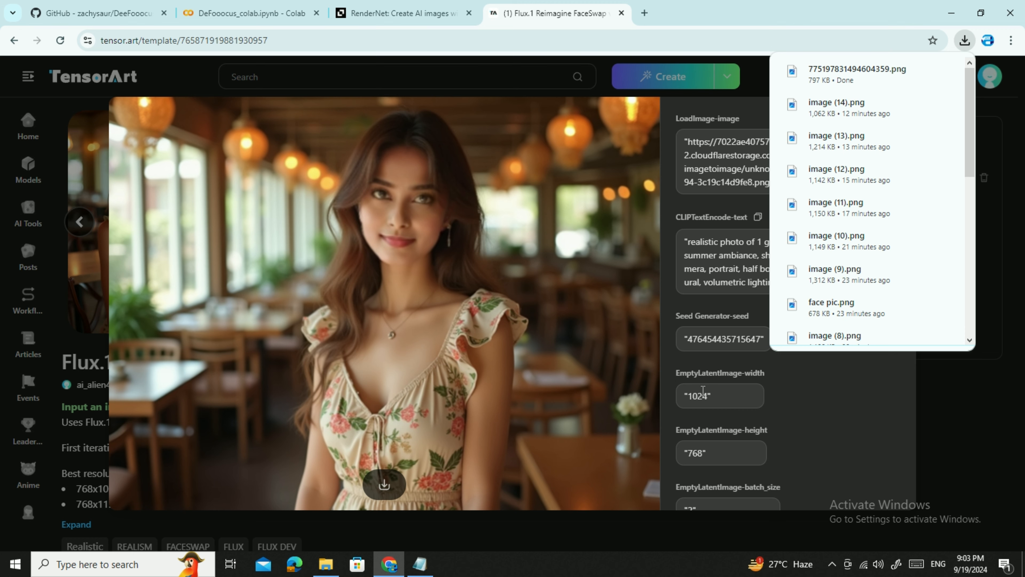
{"action": "left_click", "coordinate": [888, 79]}
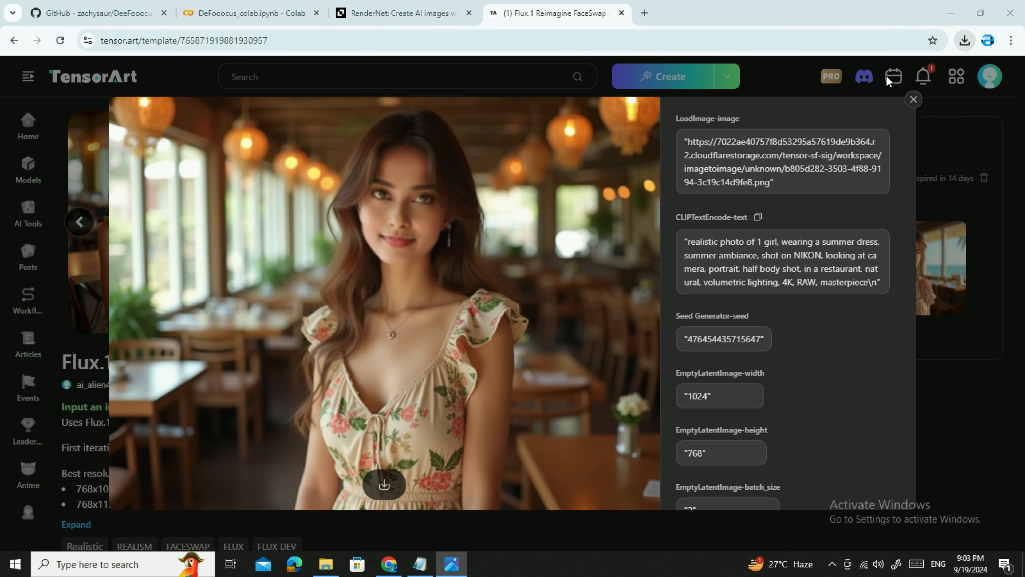
{"action": "scroll", "coordinate": [621, 261], "scroll_direction": "up", "scroll_amount": 5}
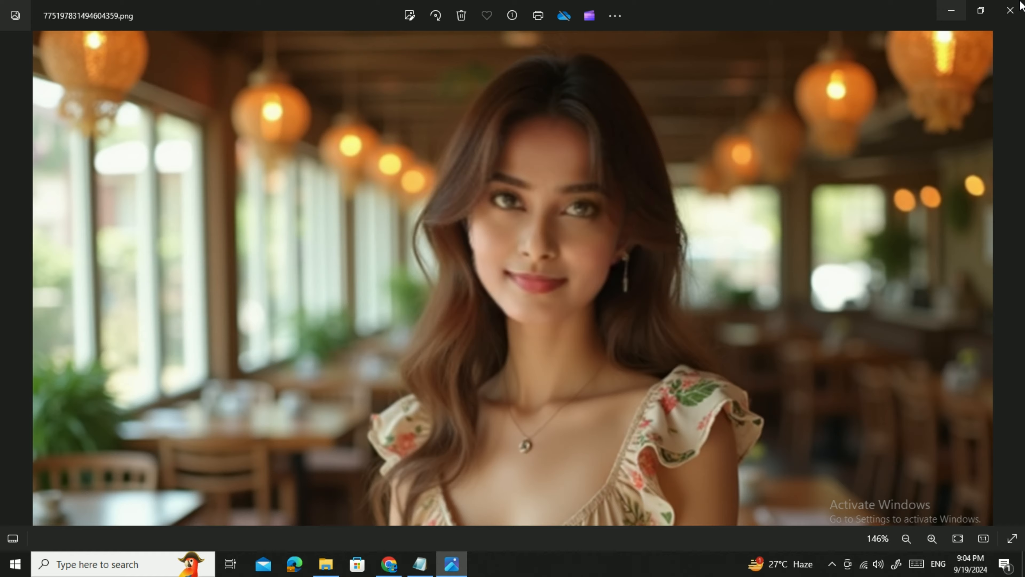
{"action": "left_click", "coordinate": [1011, 10]}
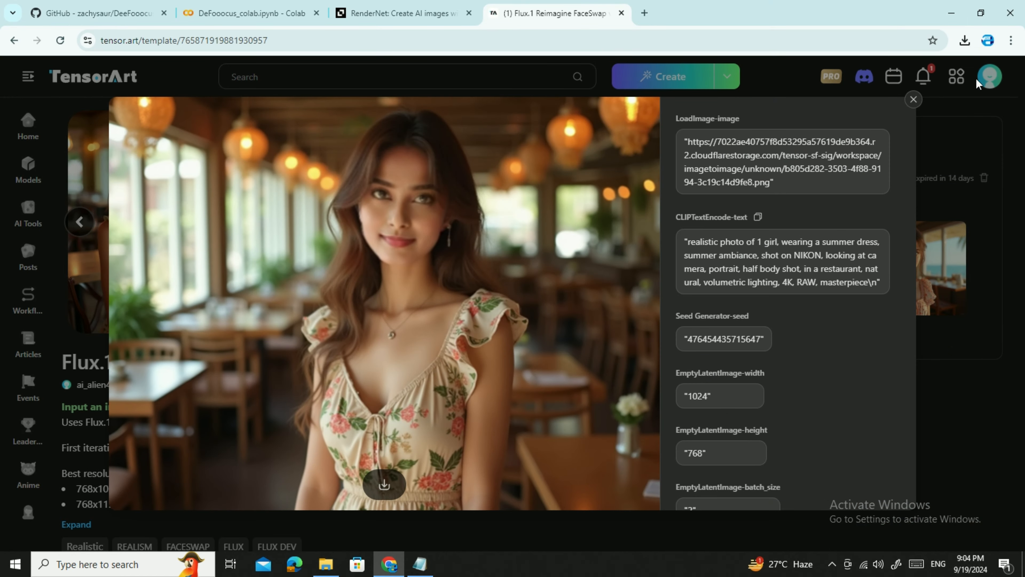
{"action": "left_click", "coordinate": [913, 99]}
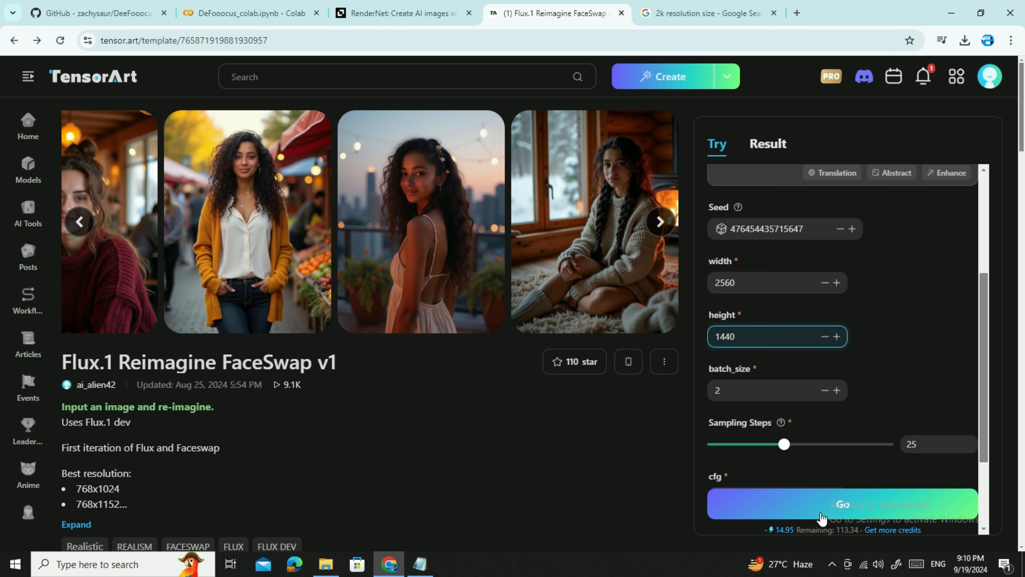
Start generating 2 waterfall images at 2560 x 1440 with 25 sampling steps, and review the settings and results
{"action": "left_click", "coordinate": [908, 357]}
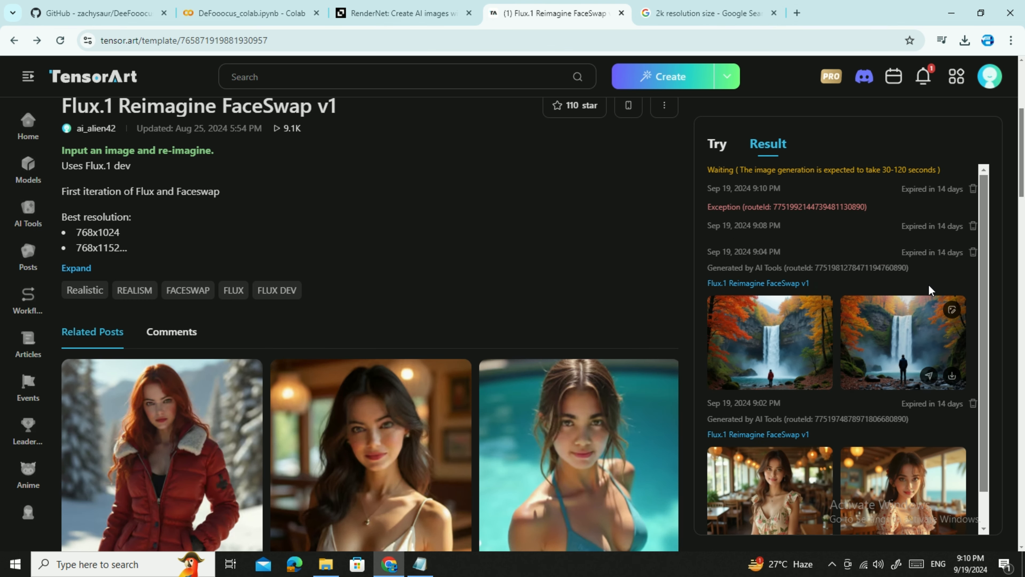
{"action": "scroll", "coordinate": [908, 274], "scroll_direction": "up", "scroll_amount": 5}
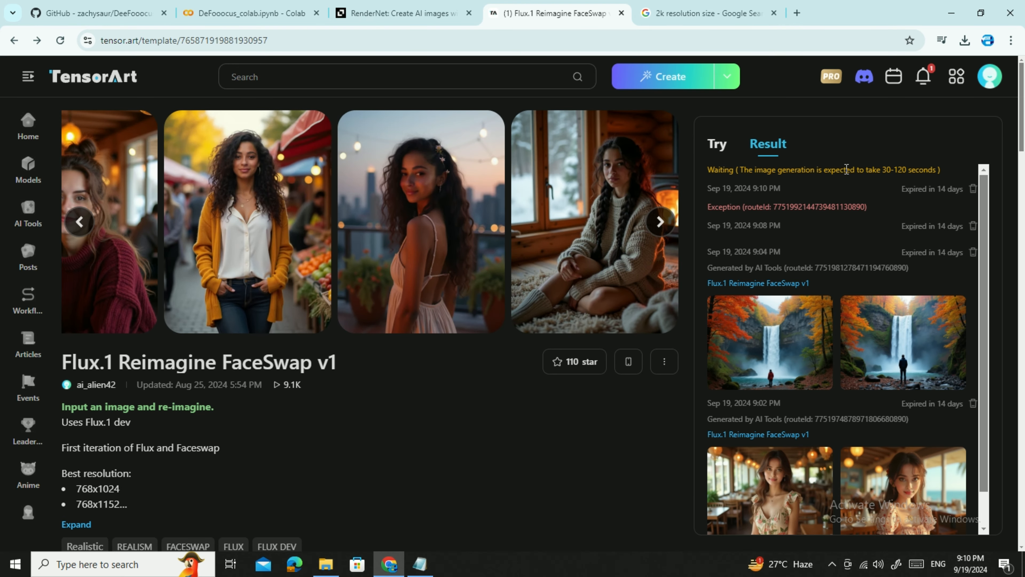
{"action": "left_click", "coordinate": [720, 147]}
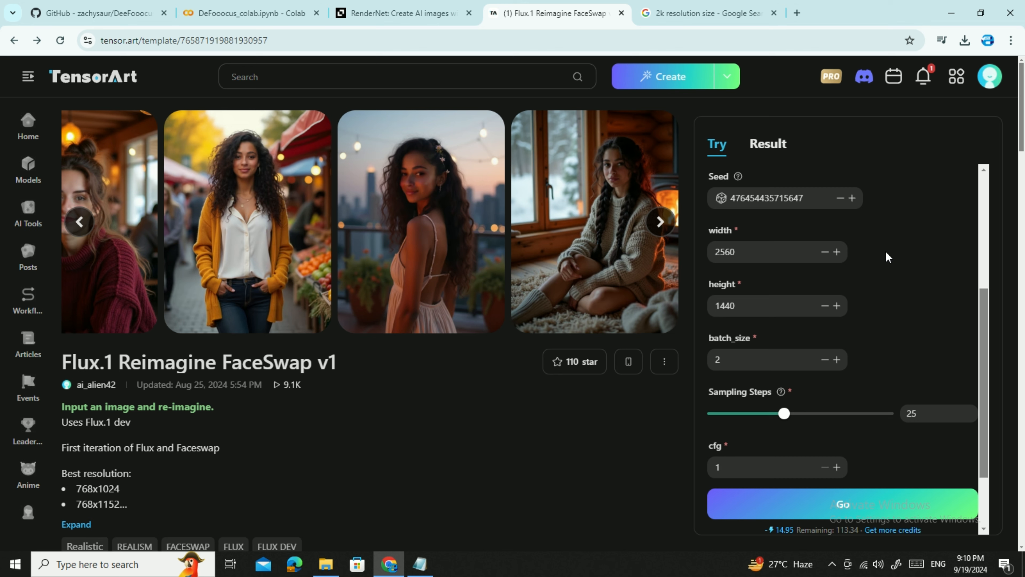
{"action": "scroll", "coordinate": [887, 256], "scroll_direction": "down", "scroll_amount": 2}
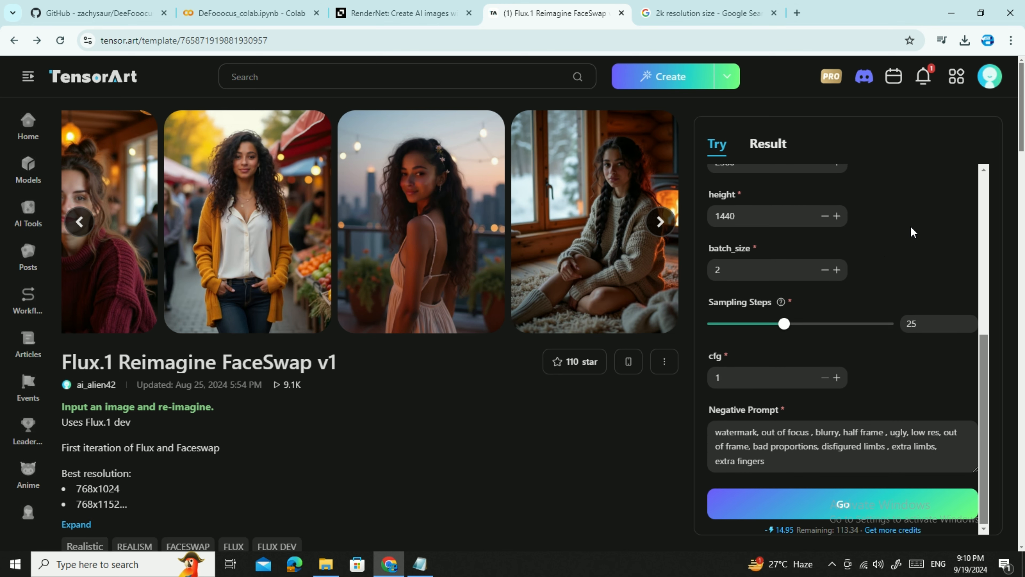
{"action": "scroll", "coordinate": [911, 225], "scroll_direction": "up", "scroll_amount": 7}
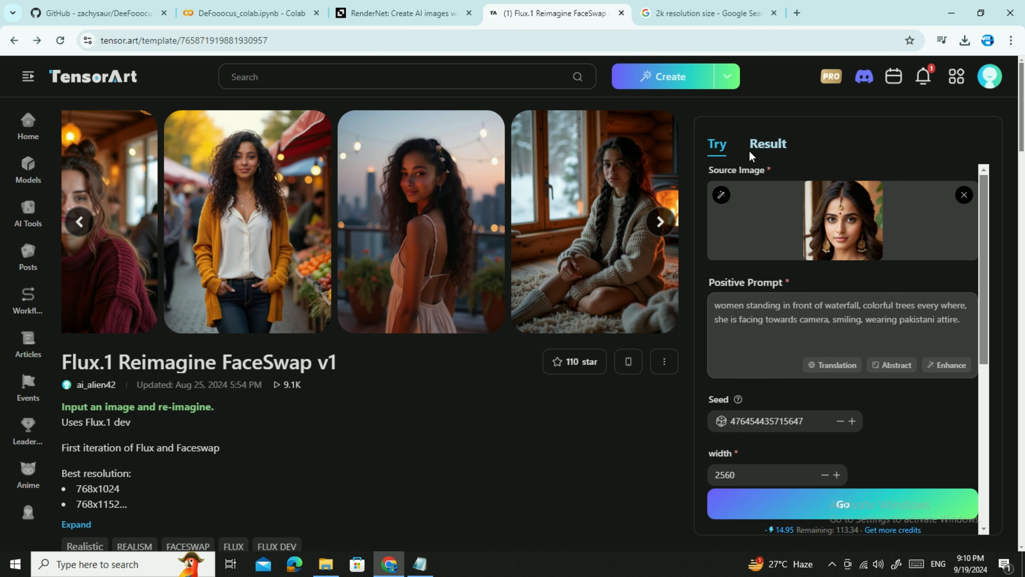
{"action": "left_click", "coordinate": [760, 146]}
{"action": "left_click", "coordinate": [718, 146]}
{"action": "left_click", "coordinate": [767, 144]}
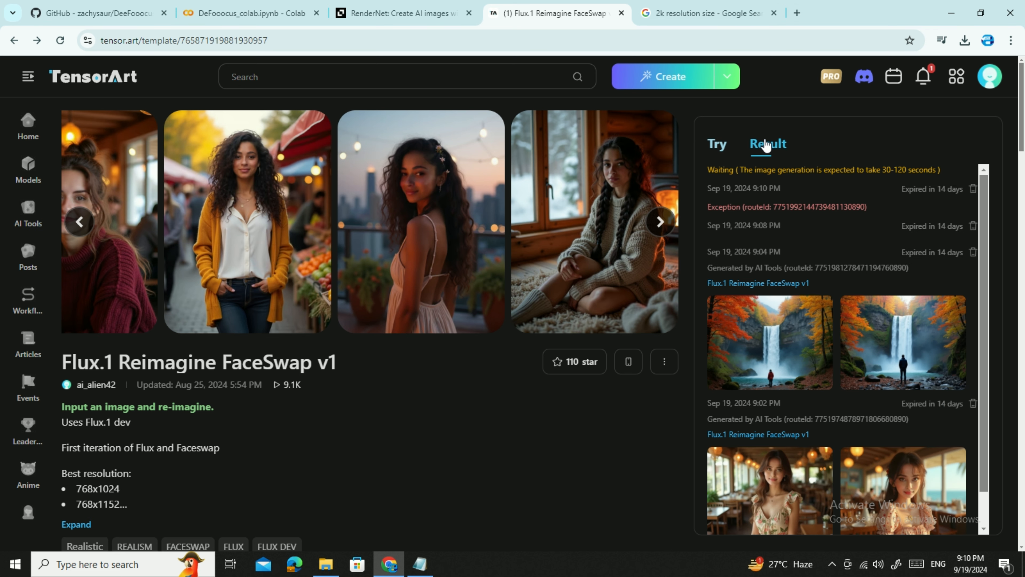
{"action": "left_click", "coordinate": [923, 76]}
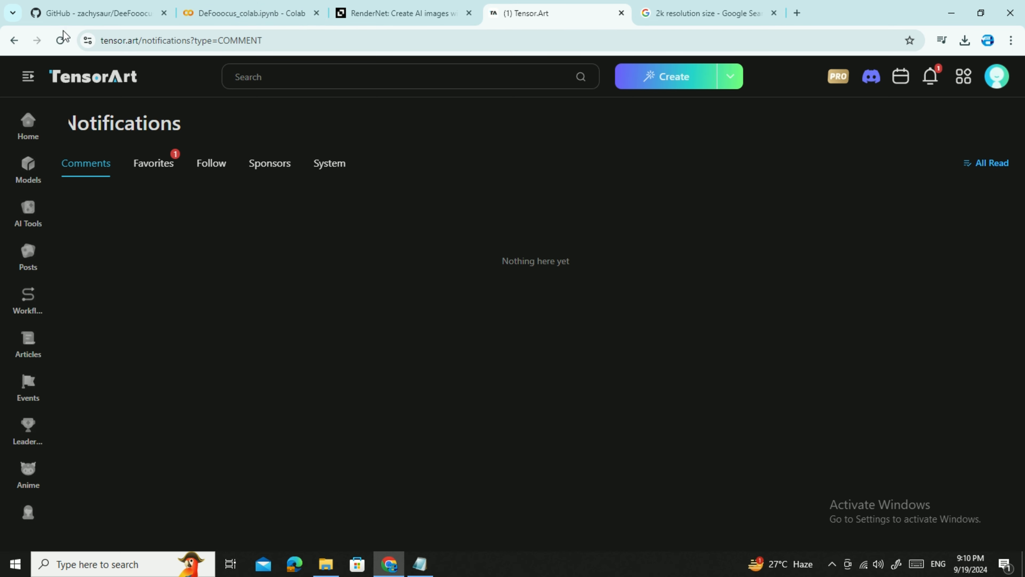
{"action": "left_click", "coordinate": [15, 40]}
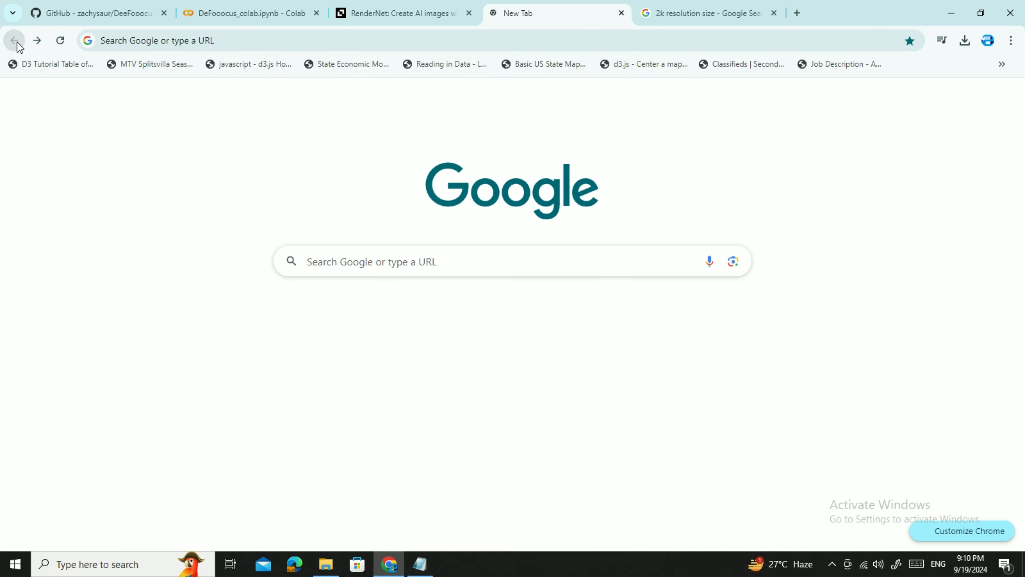
Return to the TensorArt site, search it for "flux. 1 rei", and open the Flux.1 Reimagine FaceSwap tool
{"action": "left_click", "coordinate": [37, 41]}
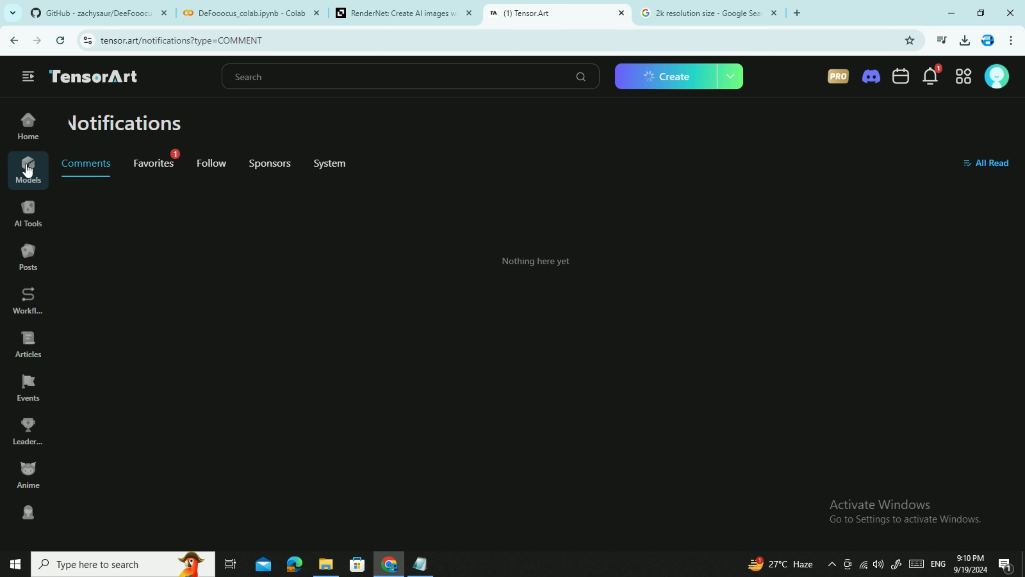
{"action": "left_click", "coordinate": [153, 169]}
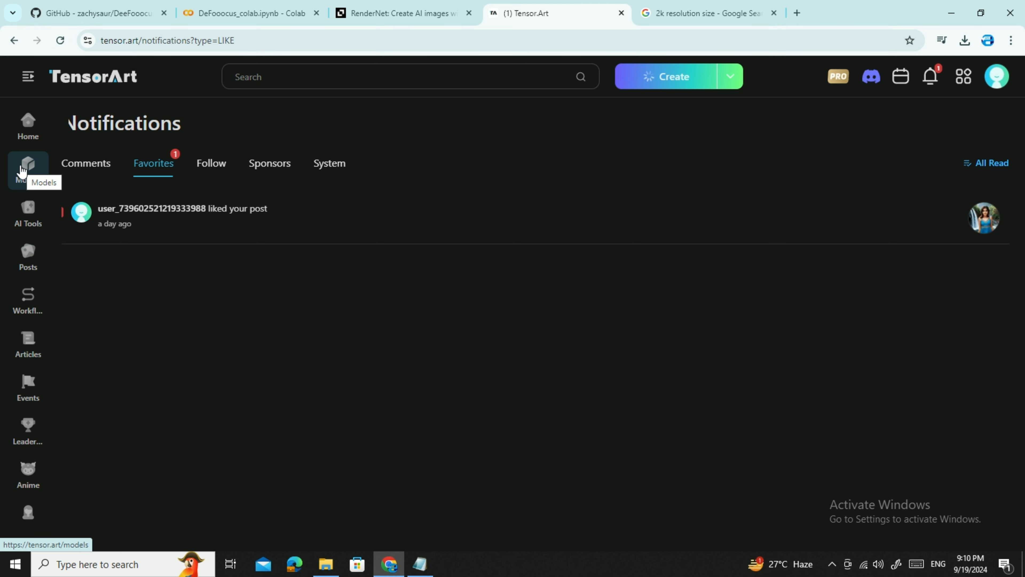
{"action": "left_click", "coordinate": [289, 78]}
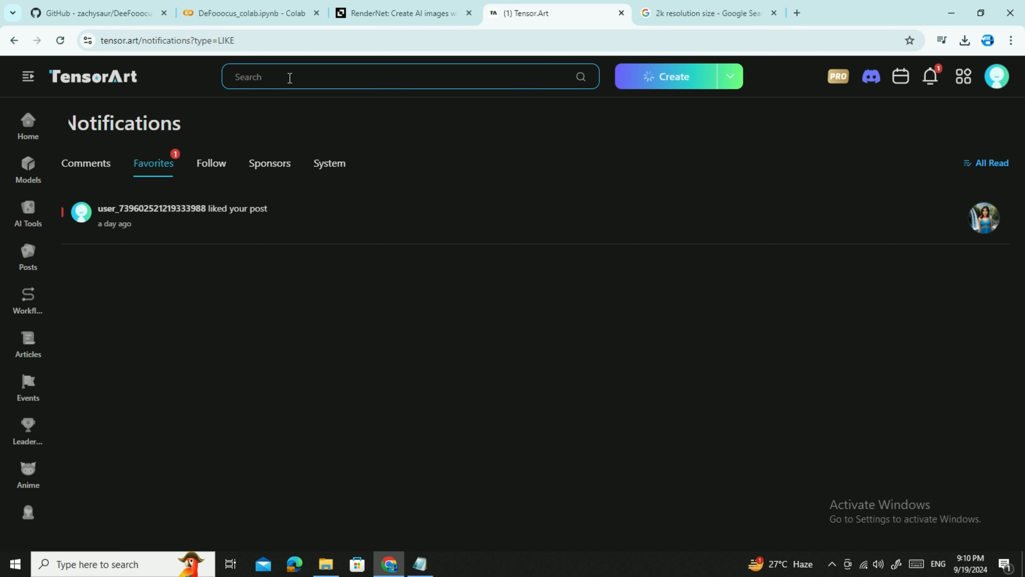
{"action": "type", "text": "flux. 1"}
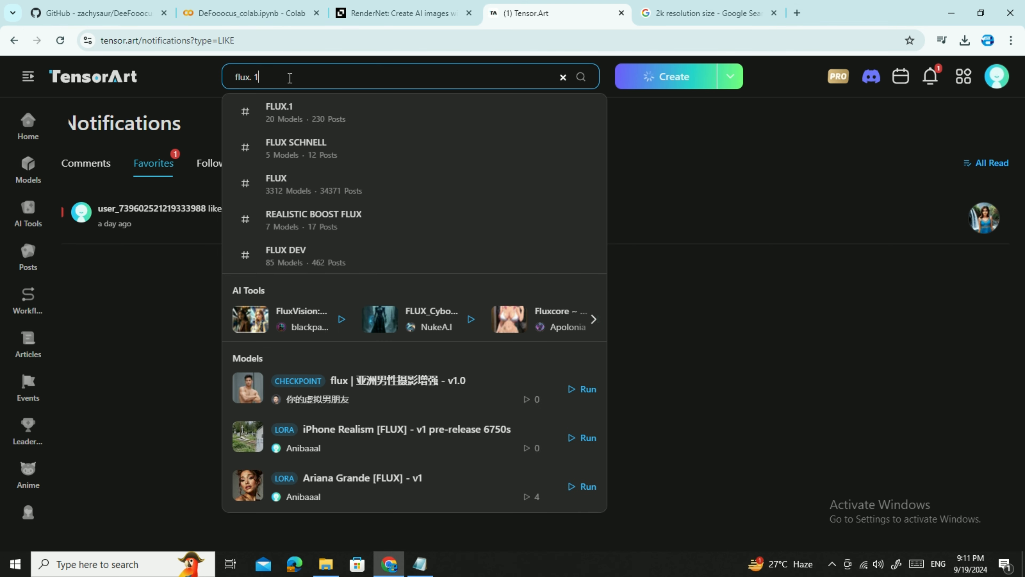
{"action": "type", "text": " rei"}
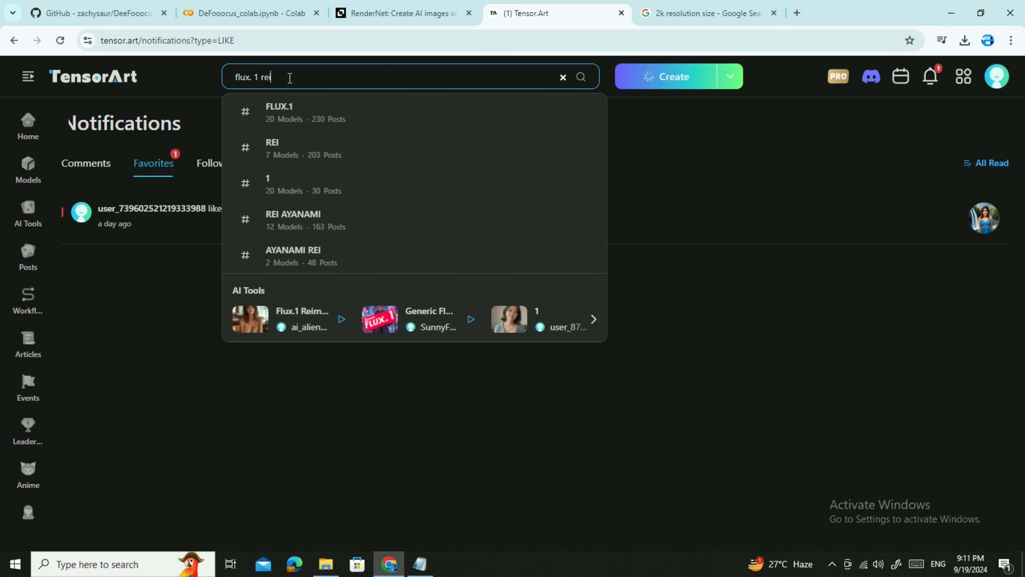
{"action": "left_click", "coordinate": [299, 317]}
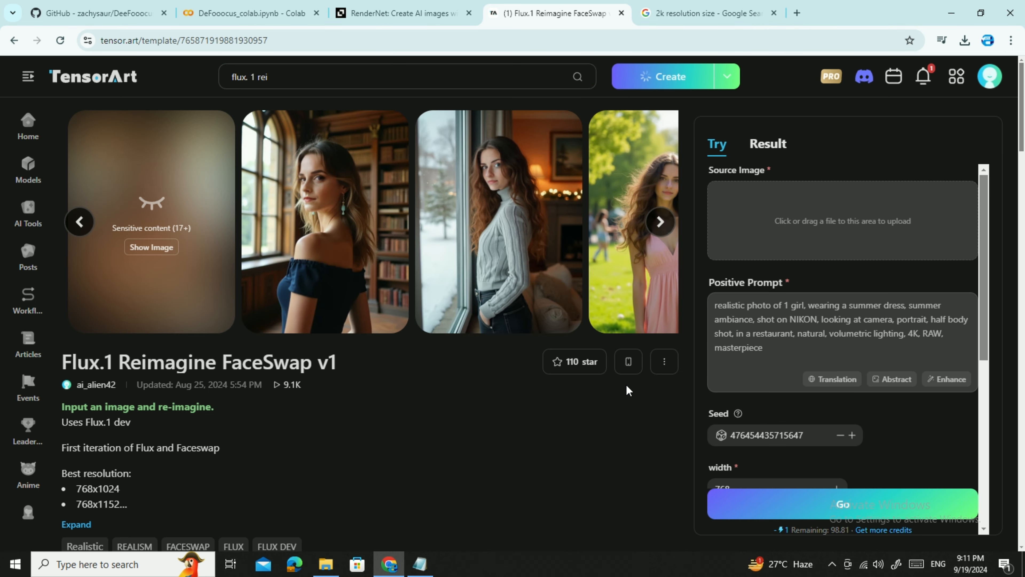
Check the progress of the image generation in the tool's results, and of the 4K upscale in RenderNet
{"action": "left_click", "coordinate": [779, 156]}
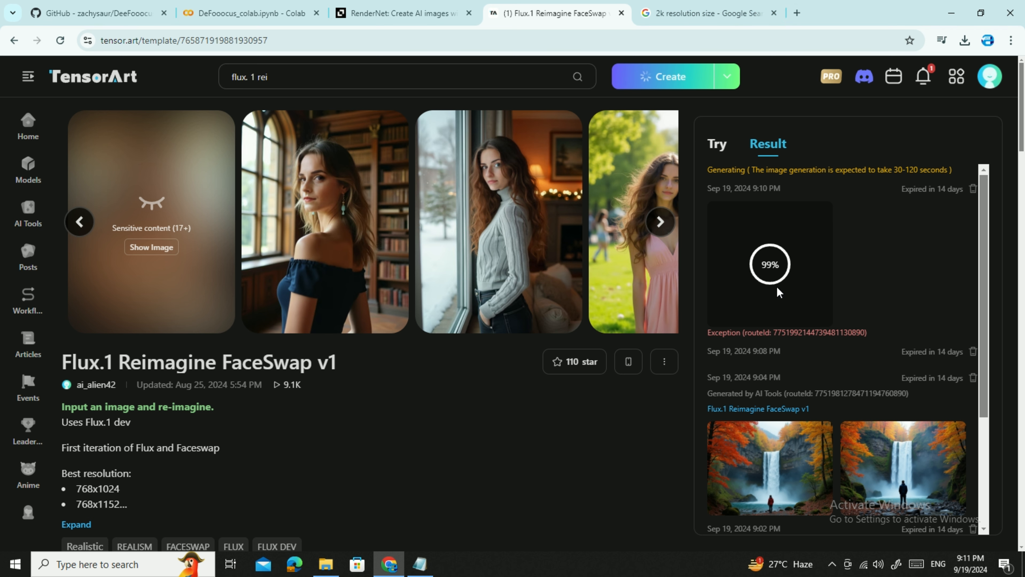
{"action": "scroll", "coordinate": [881, 279], "scroll_direction": "down", "scroll_amount": 4}
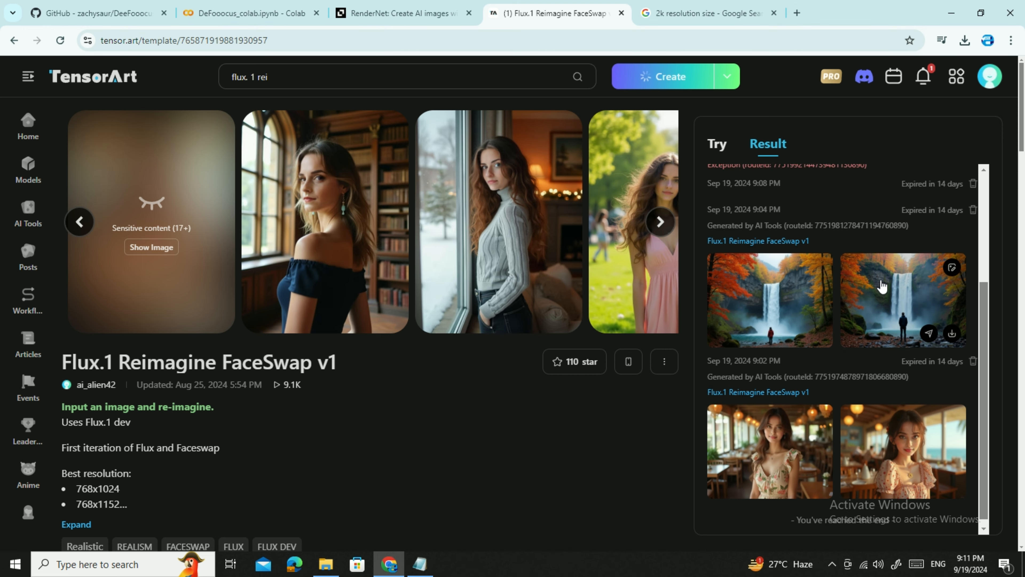
{"action": "scroll", "coordinate": [881, 279], "scroll_direction": "up", "scroll_amount": 4}
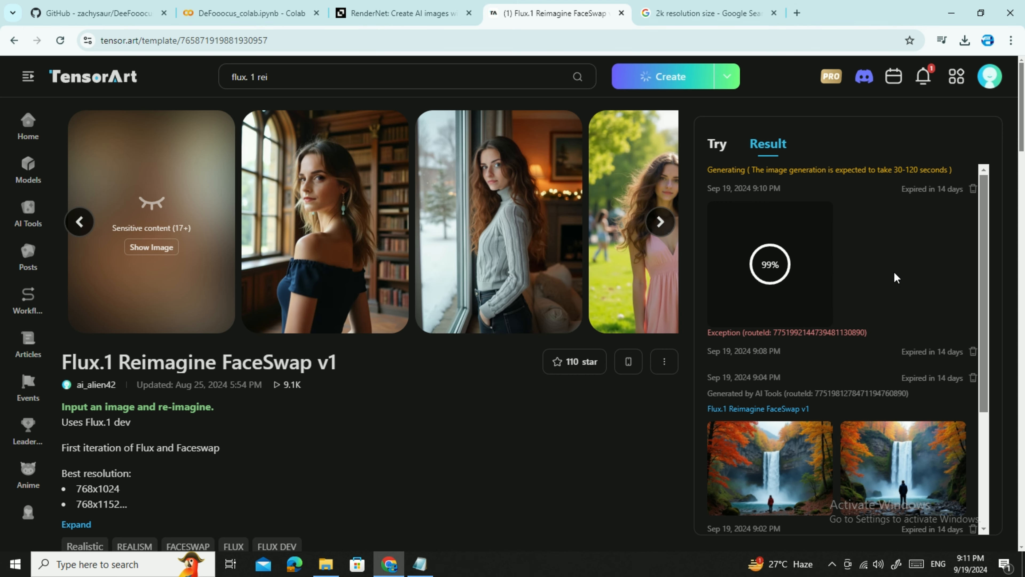
{"action": "mouse_move", "coordinate": [437, 13]}
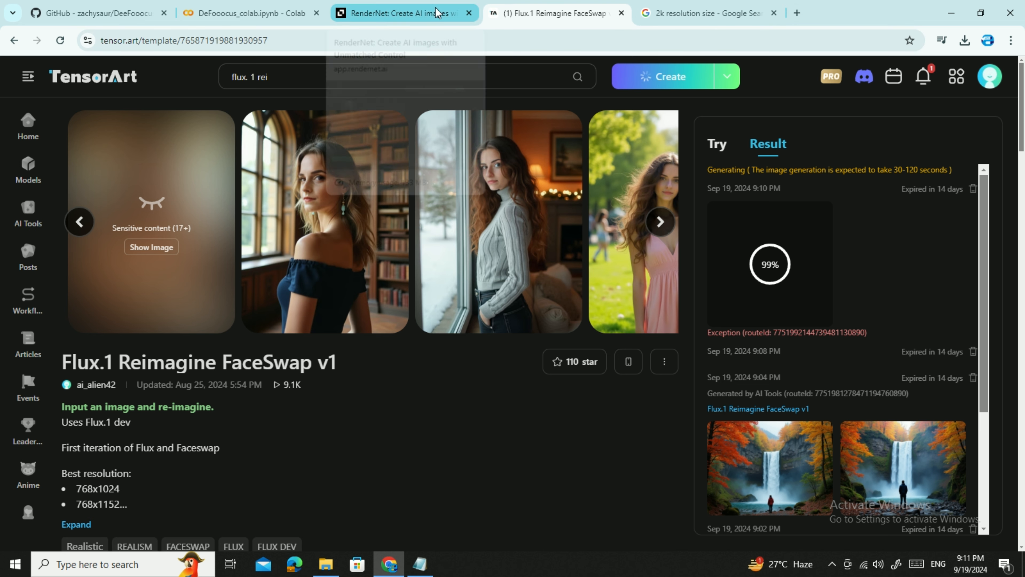
{"action": "left_click", "coordinate": [437, 13]}
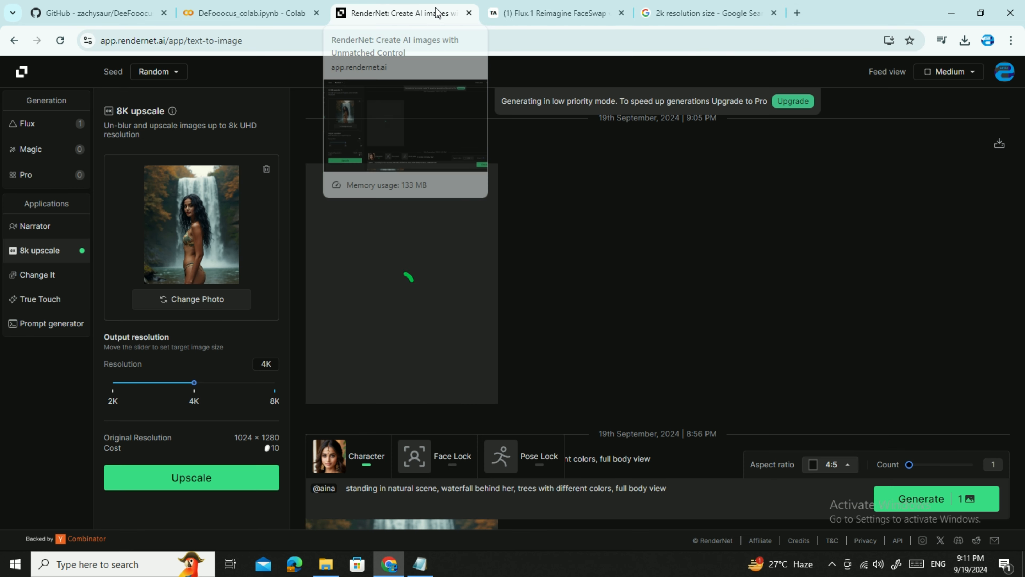
{"action": "left_click", "coordinate": [517, 3]}
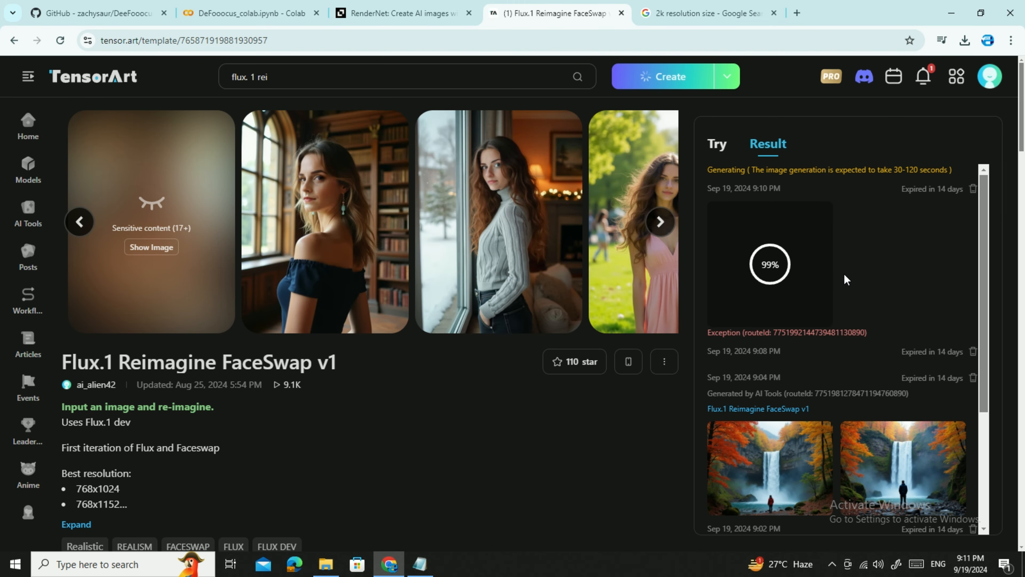
Close the Google search page for "2k resolution size" and reload RenderNet's text-to-image page
{"action": "left_click", "coordinate": [711, 13]}
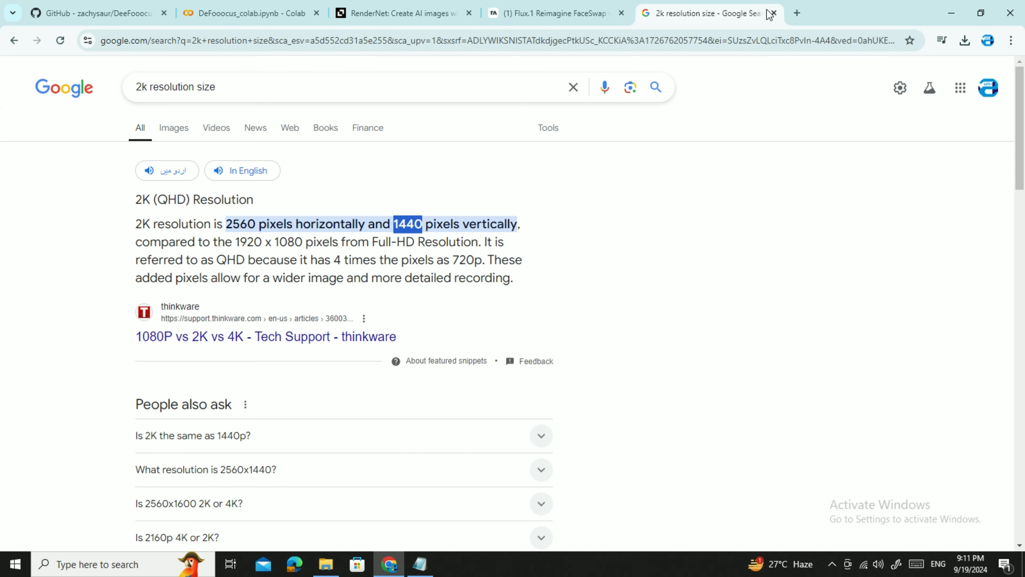
{"action": "left_click", "coordinate": [773, 13]}
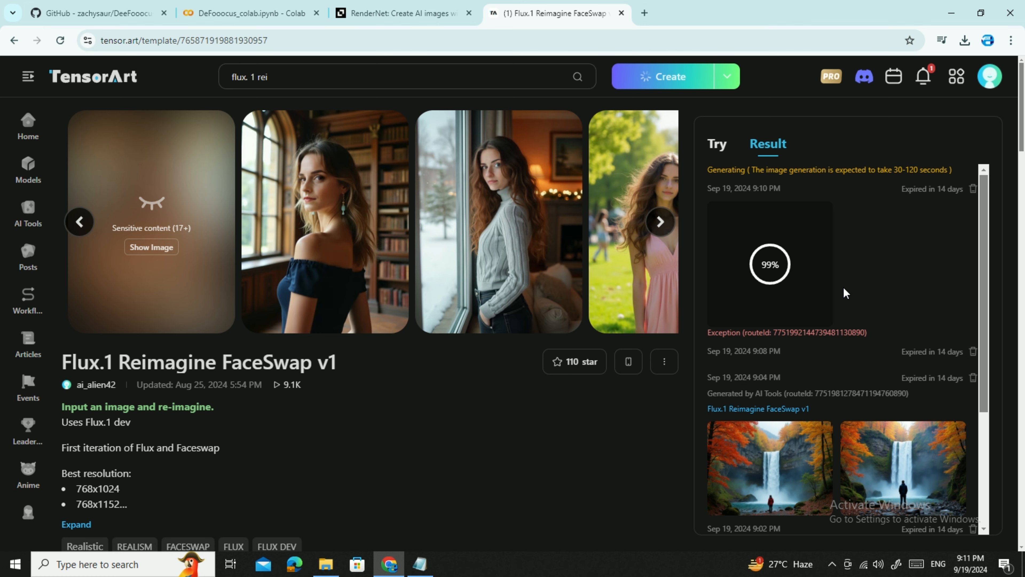
{"action": "left_click", "coordinate": [378, 15]}
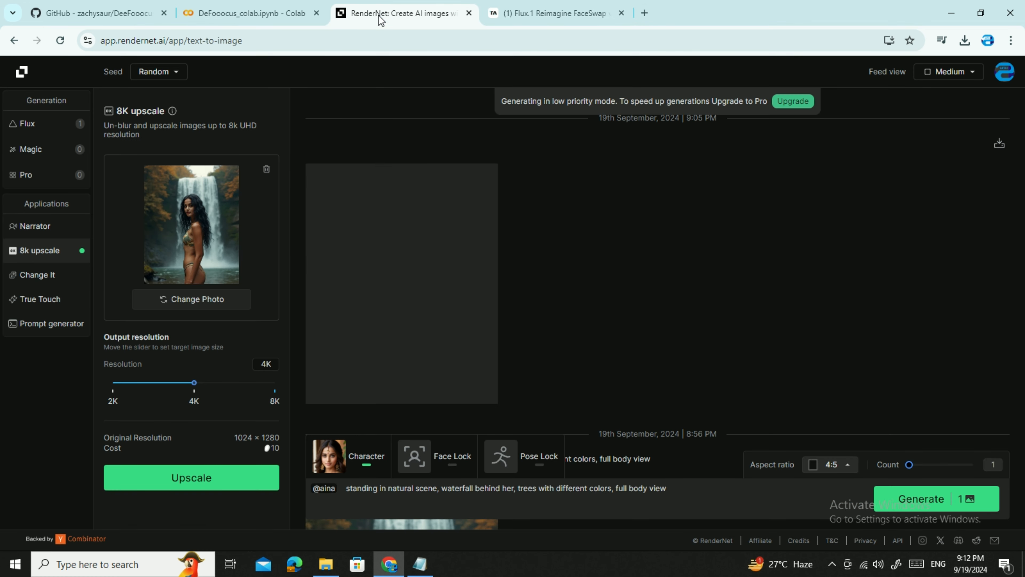
{"action": "left_click", "coordinate": [313, 44]}
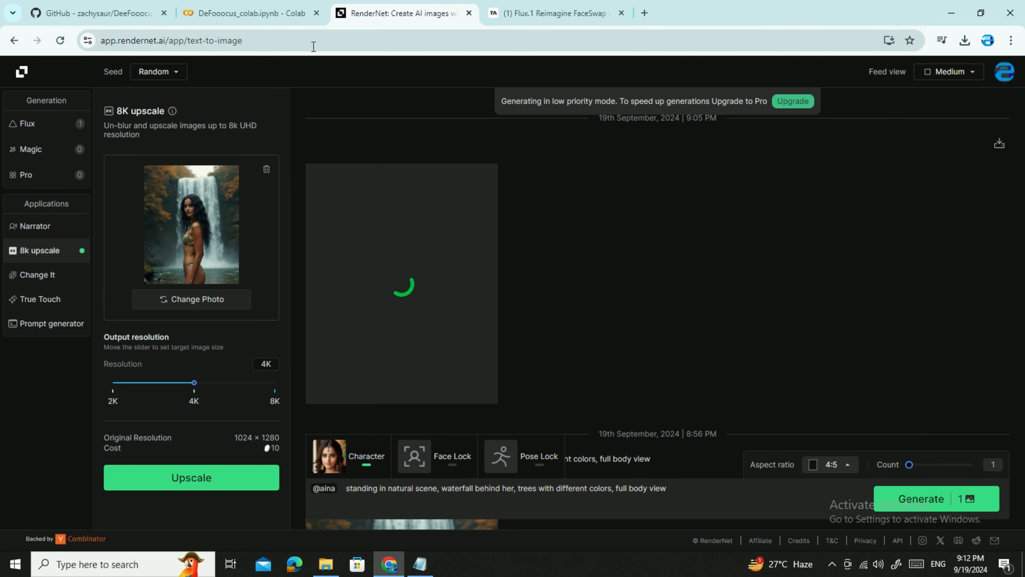
{"action": "key", "text": "Return"}
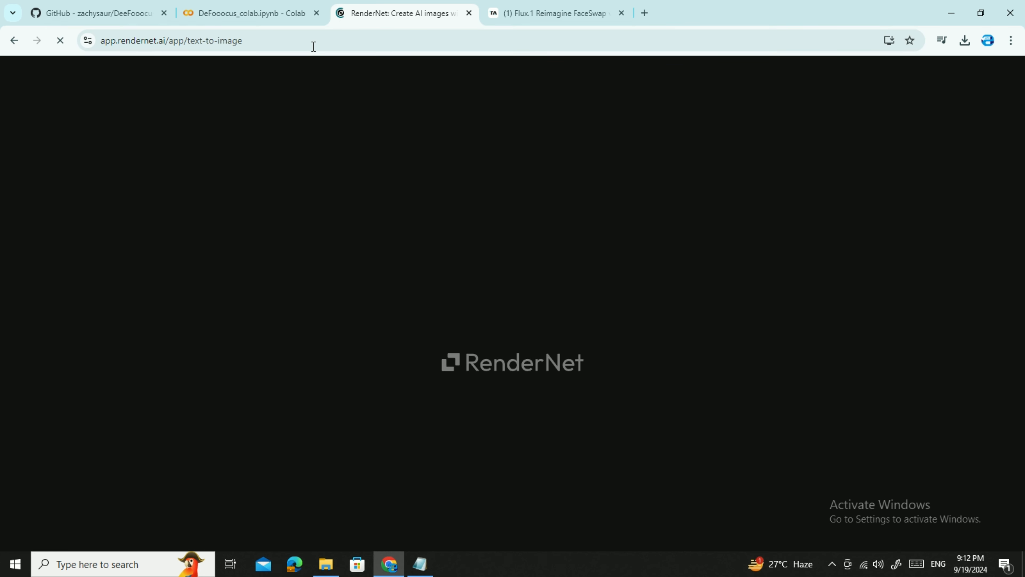
Review the FaceSwap tool's generation results in TensorArt and check the reloaded RenderNet page
{"action": "left_click", "coordinate": [553, 14]}
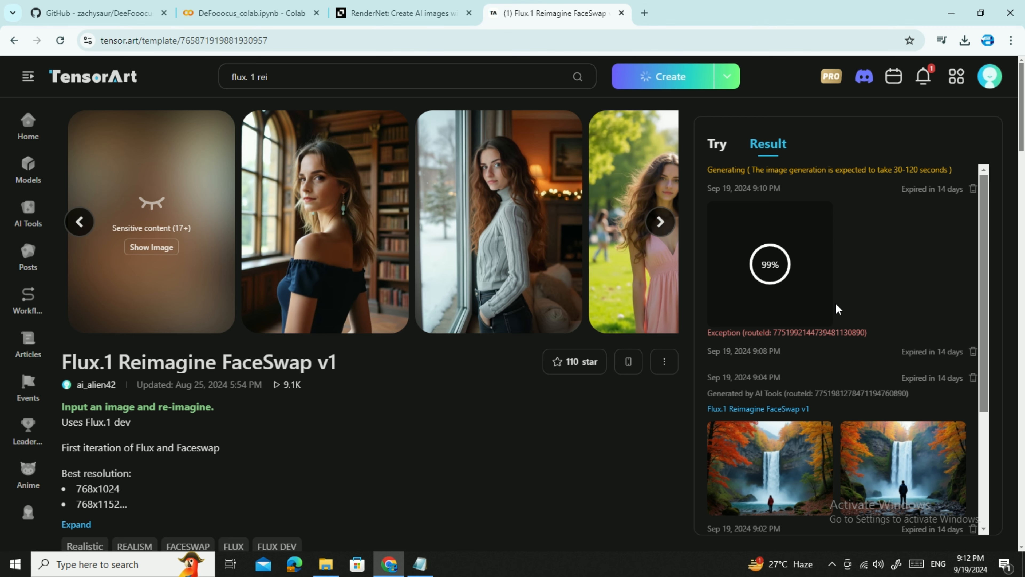
{"action": "scroll", "coordinate": [912, 274], "scroll_direction": "down", "scroll_amount": 4}
{"action": "scroll", "coordinate": [911, 275], "scroll_direction": "up", "scroll_amount": 4}
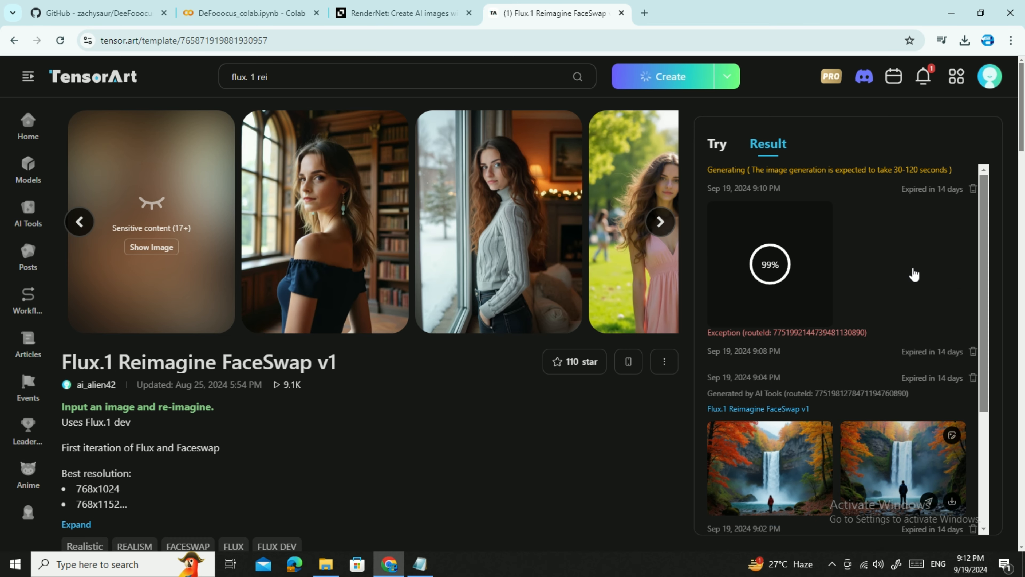
{"action": "scroll", "coordinate": [880, 267], "scroll_direction": "down", "scroll_amount": 4}
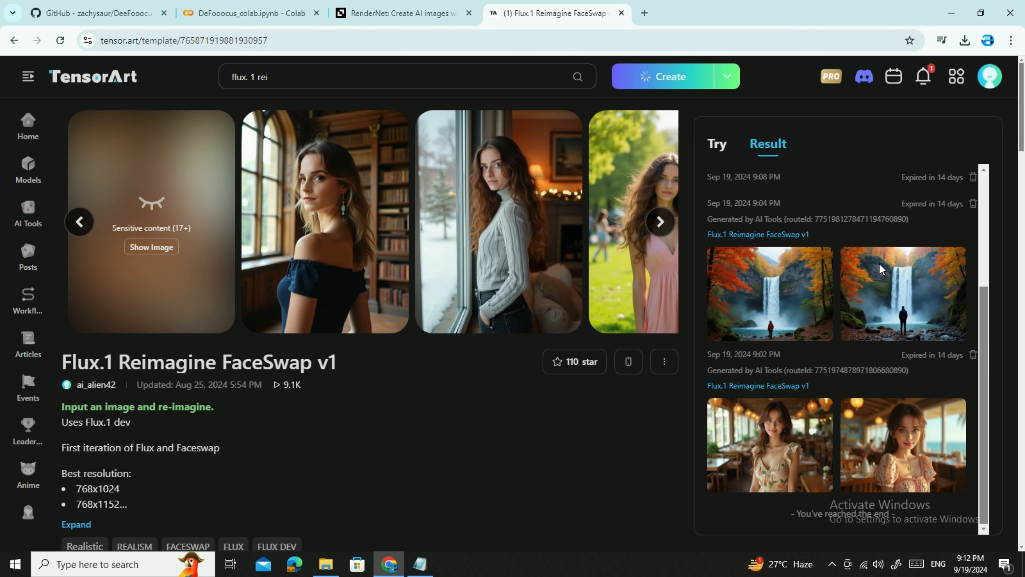
{"action": "scroll", "coordinate": [879, 268], "scroll_direction": "up", "scroll_amount": 4}
{"action": "left_click", "coordinate": [400, 13]}
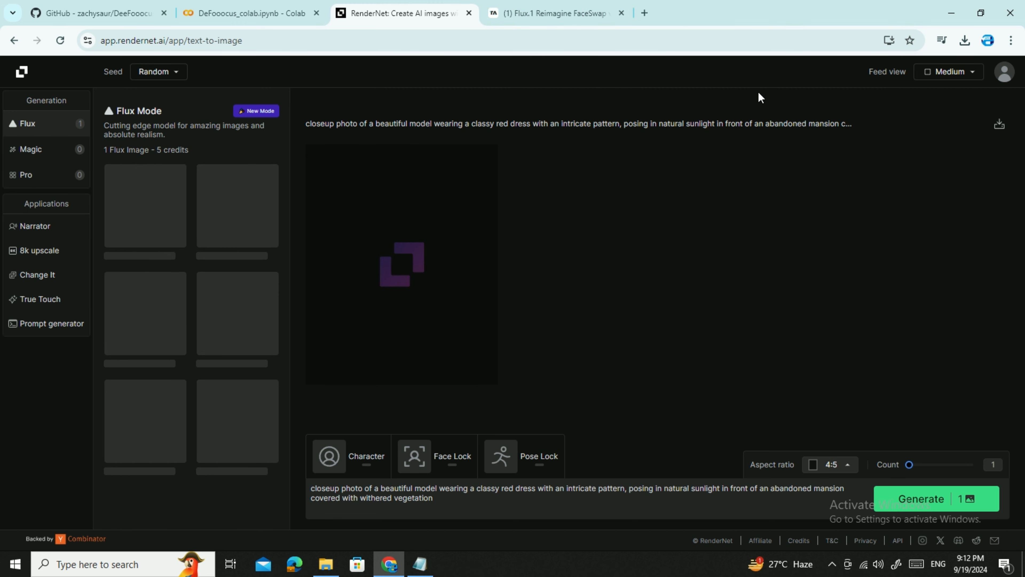
{"action": "left_click", "coordinate": [553, 12]}
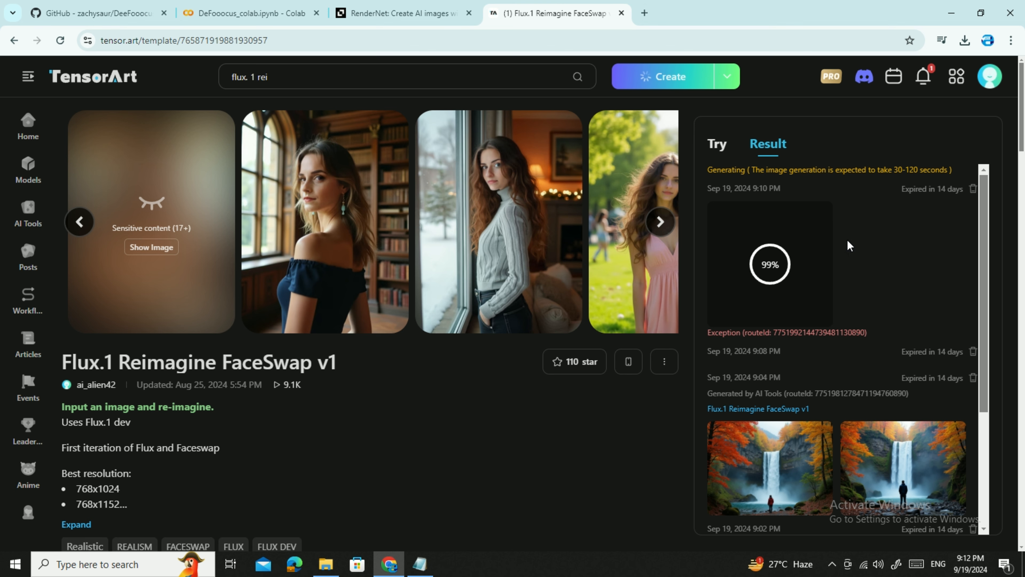
Switch to RenderNet and open its account menu to view the profile details
{"action": "left_click", "coordinate": [399, 12]}
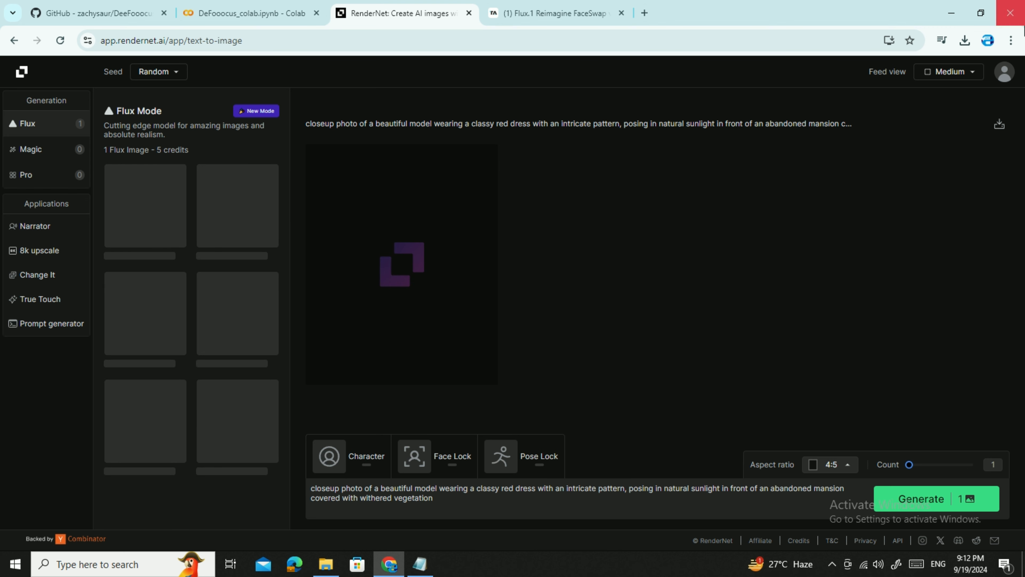
{"action": "left_click", "coordinate": [1004, 72]}
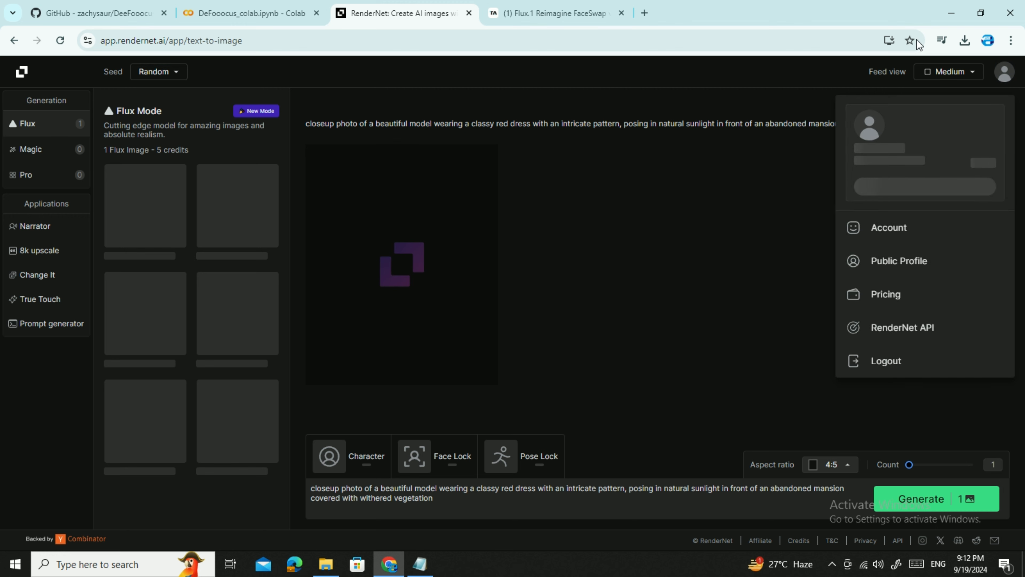
{"action": "left_click", "coordinate": [686, 210]}
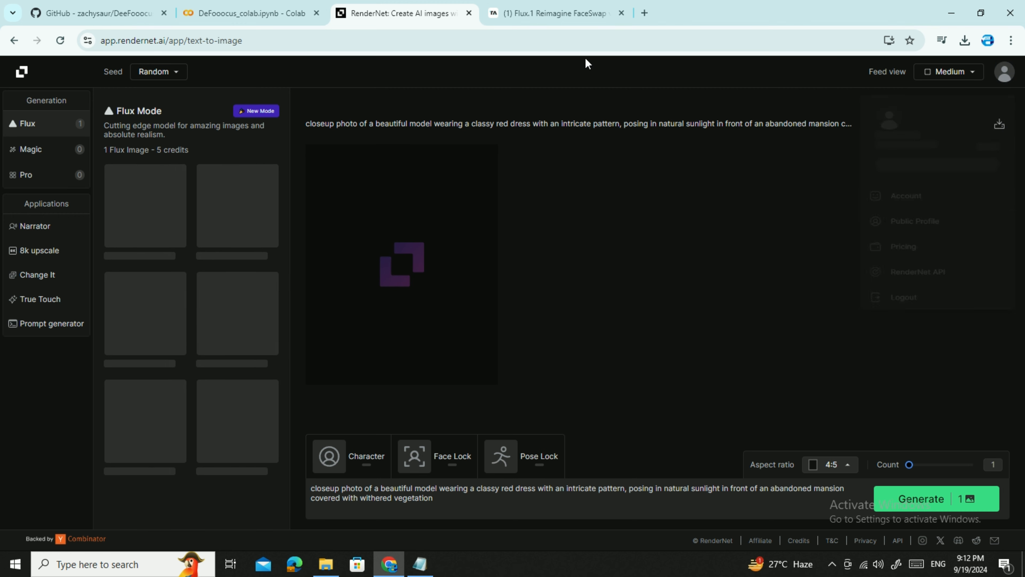
{"action": "left_click", "coordinate": [589, 9]}
{"action": "left_click", "coordinate": [381, 9]}
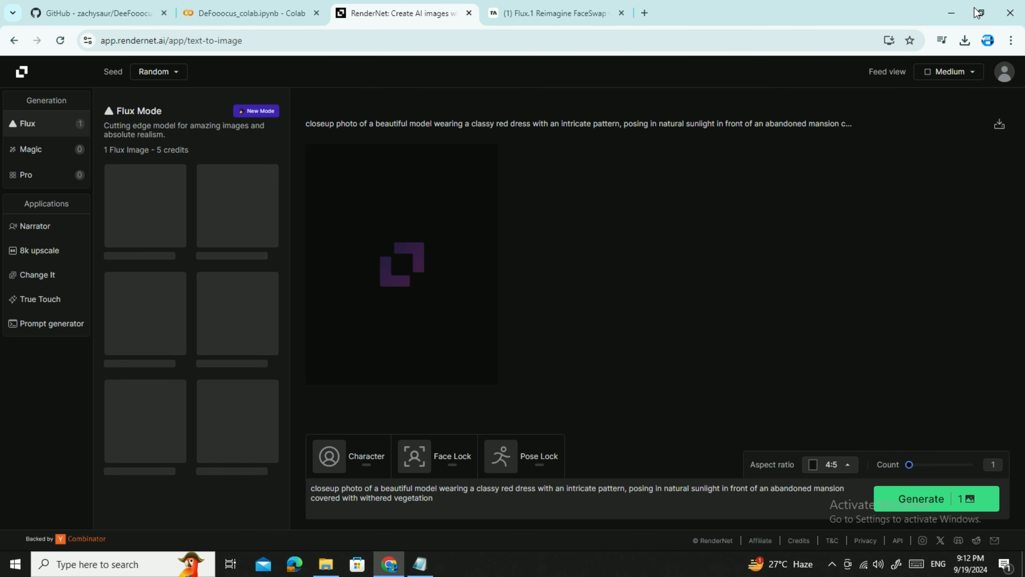
{"action": "left_click", "coordinate": [1002, 80]}
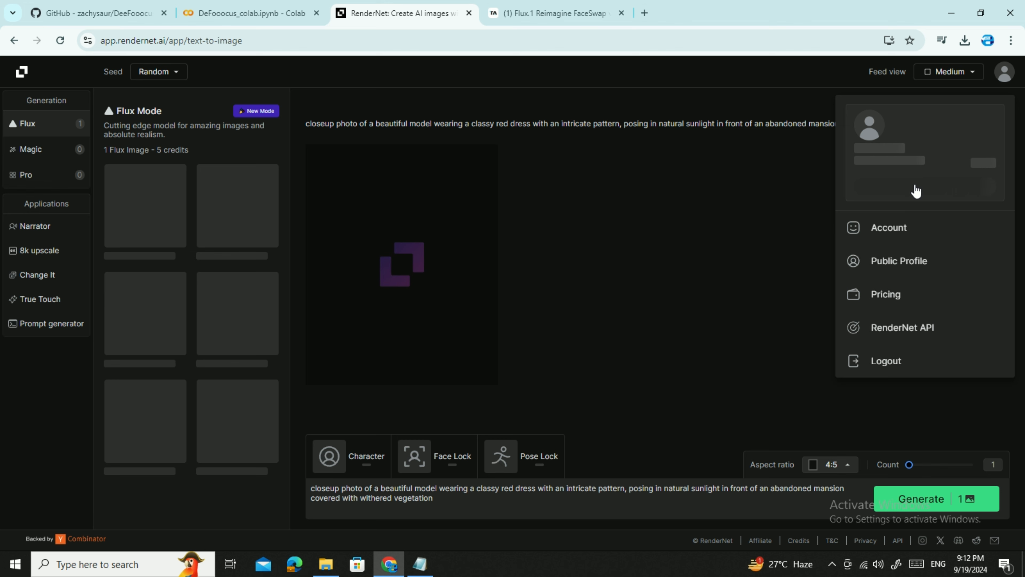
Reload the FaceSwap tool page in TensorArt, view the generated waterfall image of the woman in red attire at full size, and download it
{"action": "left_click", "coordinate": [524, 5]}
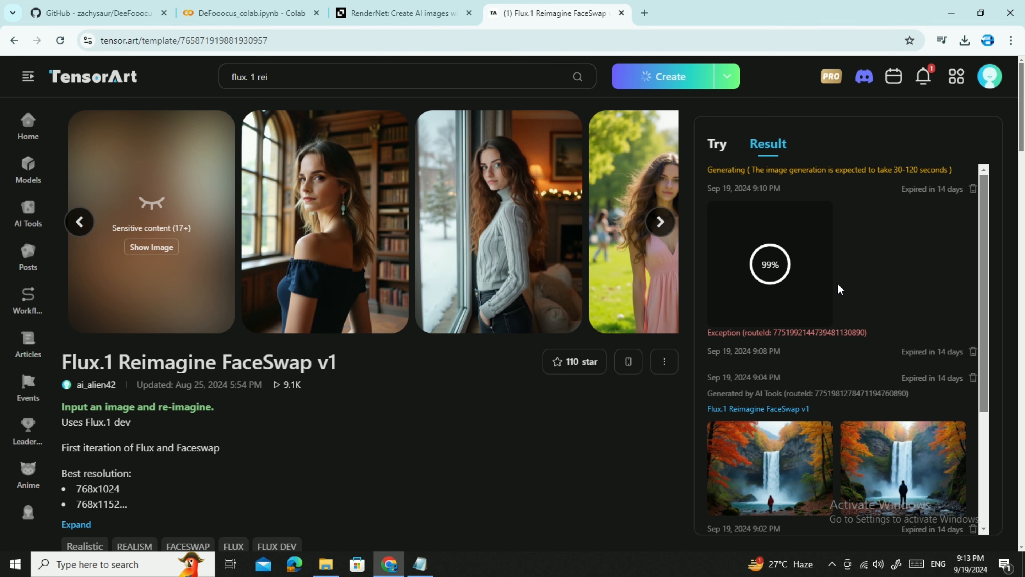
{"action": "key", "text": "F5"}
{"action": "scroll", "coordinate": [350, 350], "scroll_direction": "down", "scroll_amount": 3}
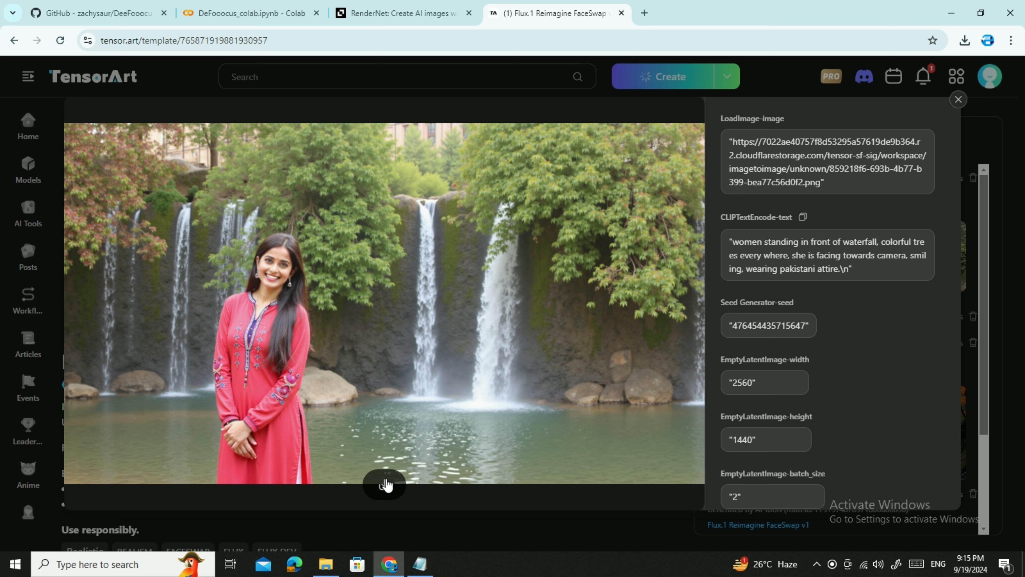
{"action": "left_click", "coordinate": [388, 9]}
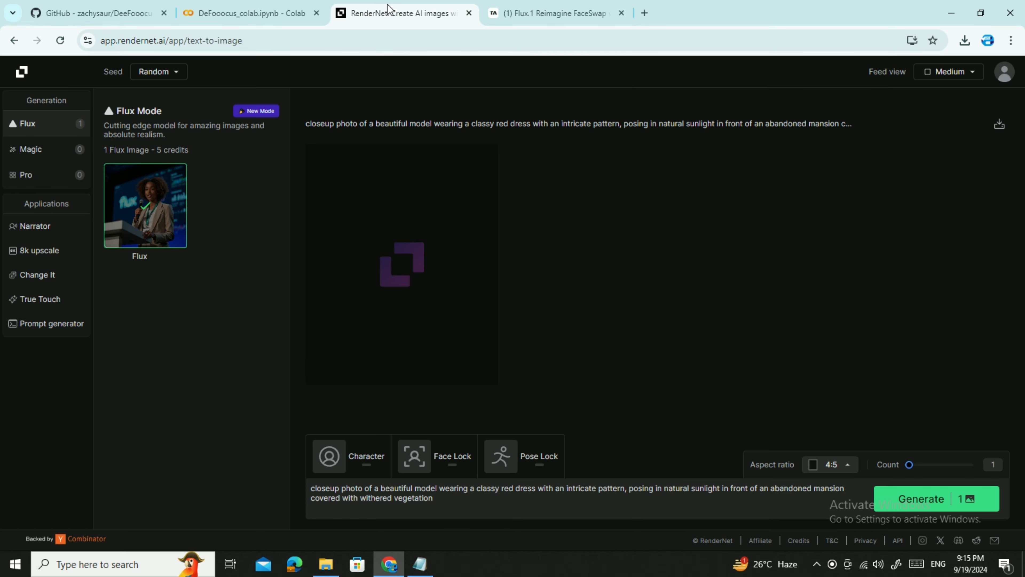
{"action": "left_click", "coordinate": [582, 13]}
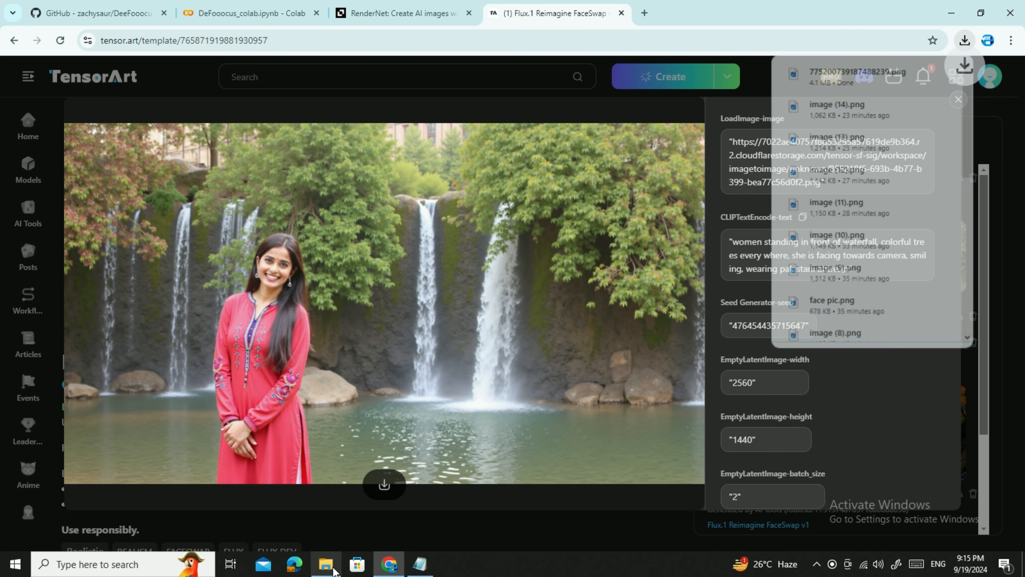
Open the downloaded waterfall image in the image viewer, inspect the face and background up close, and close the viewer
{"action": "left_click", "coordinate": [869, 72]}
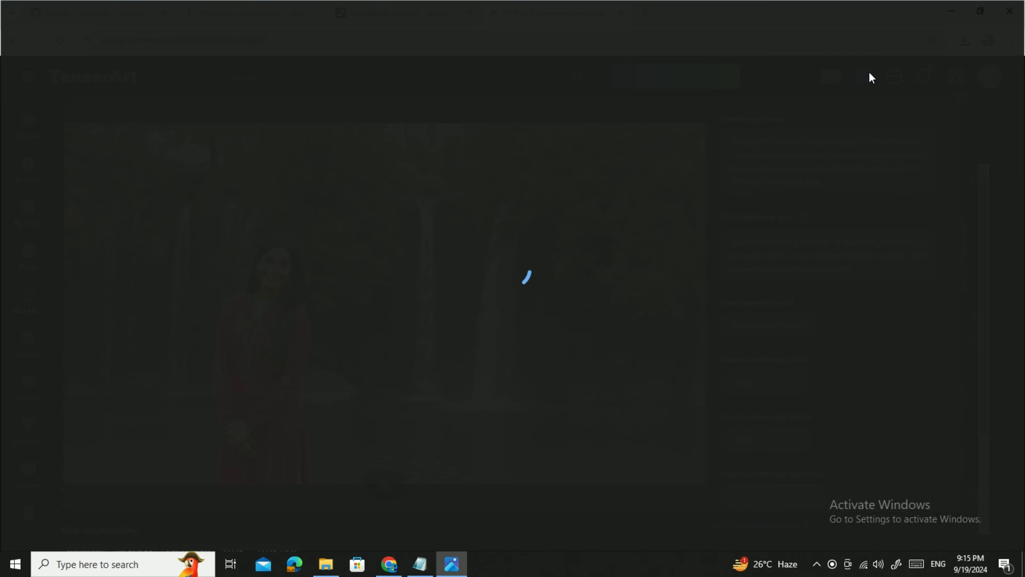
{"action": "scroll", "coordinate": [250, 248], "scroll_direction": "up", "scroll_amount": 5}
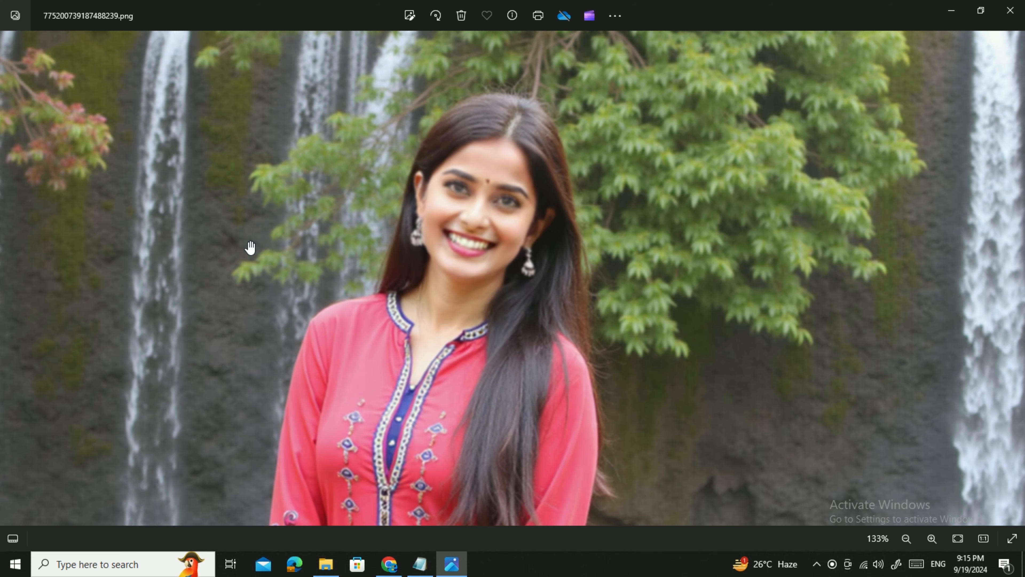
{"action": "scroll", "coordinate": [250, 247], "scroll_direction": "down", "scroll_amount": 5}
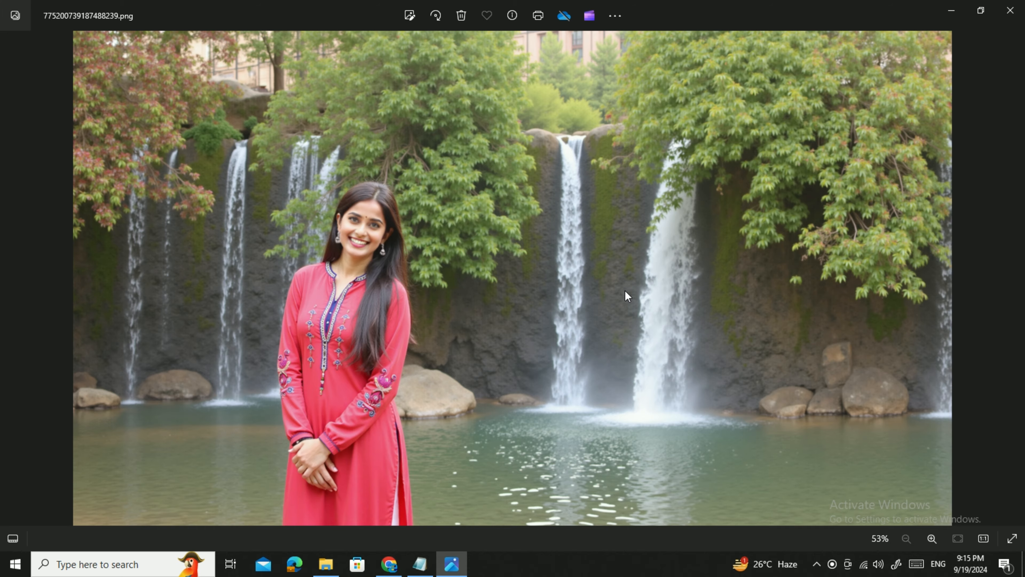
{"action": "scroll", "coordinate": [625, 289], "scroll_direction": "up", "scroll_amount": 2}
{"action": "scroll", "coordinate": [625, 289], "scroll_direction": "down", "scroll_amount": 2}
{"action": "left_click", "coordinate": [1011, 10]}
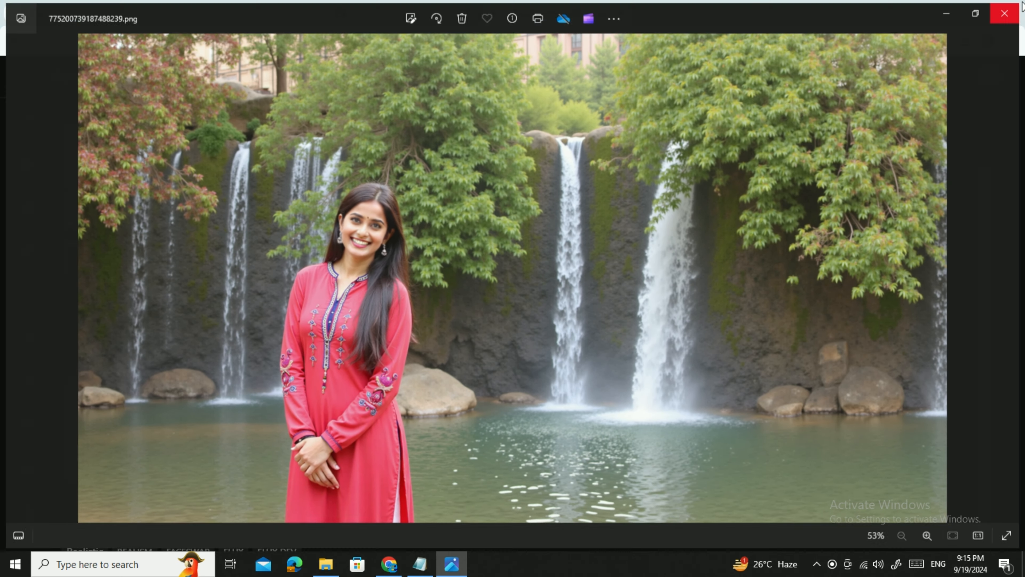
Open the generated waterfall image of the woman in yellow at full size and save it as a PNG in the Downloads folder
{"action": "left_click", "coordinate": [959, 99]}
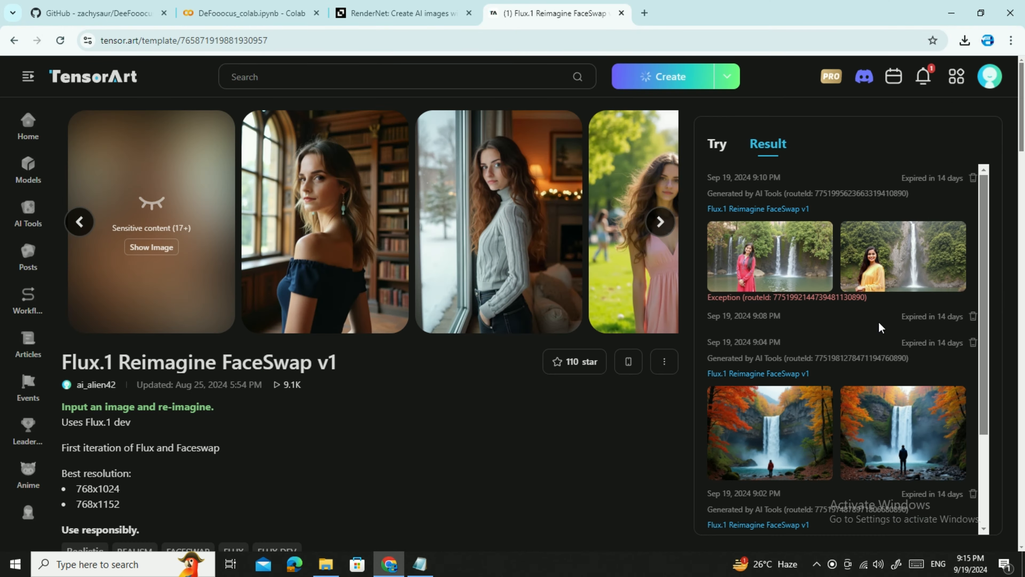
{"action": "left_click", "coordinate": [903, 257]}
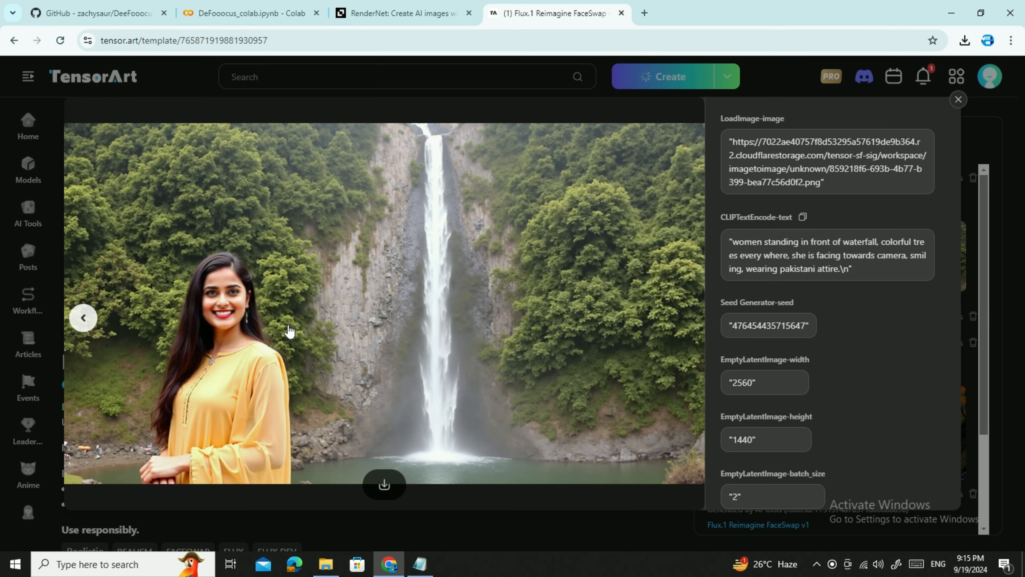
{"action": "left_click", "coordinate": [289, 331]}
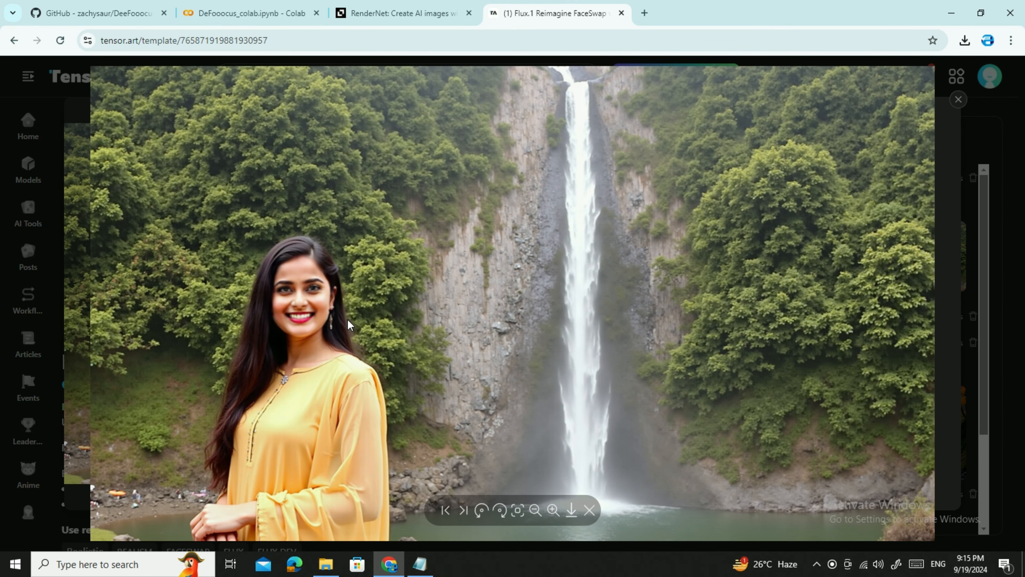
{"action": "left_click", "coordinate": [572, 510]}
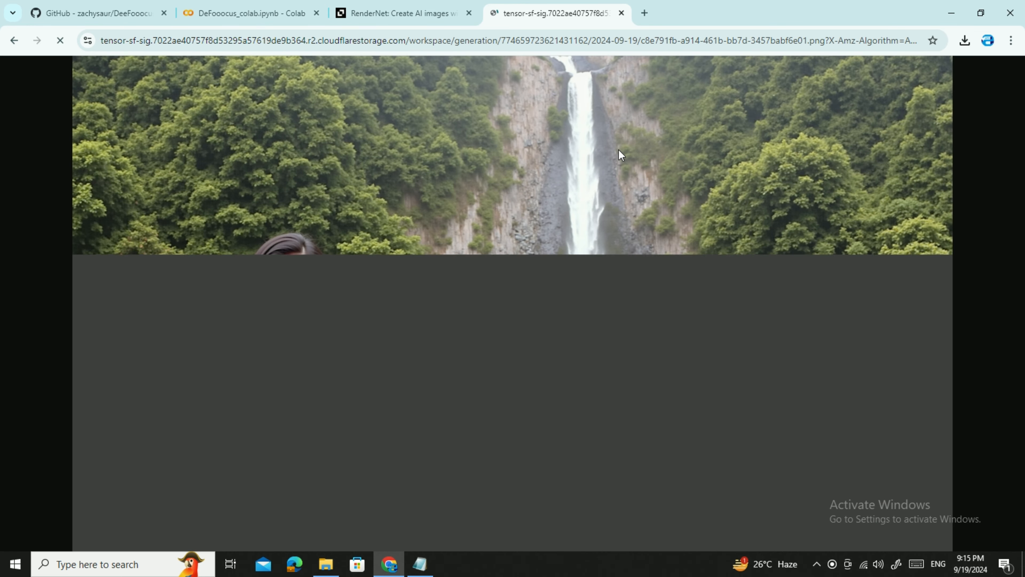
{"action": "right_click", "coordinate": [500, 137]}
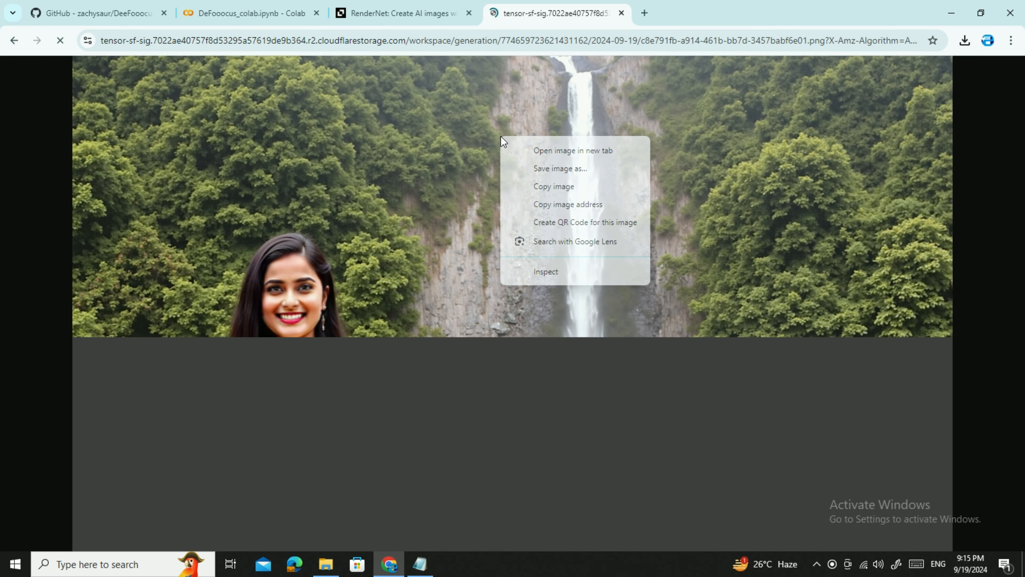
{"action": "left_click", "coordinate": [542, 170]}
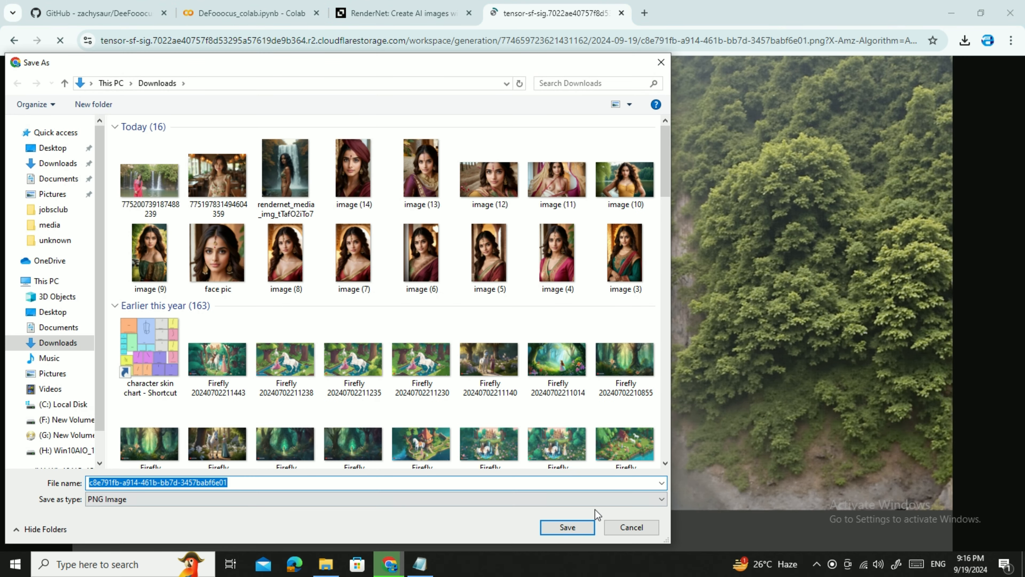
{"action": "left_click", "coordinate": [582, 526]}
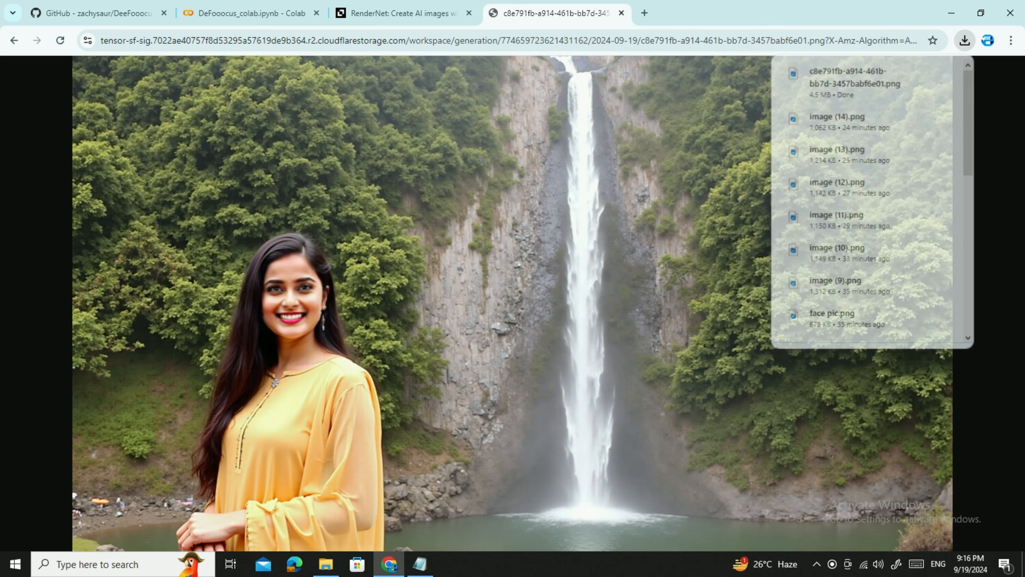
Inspect the woman's face and the waterfall background up close in the full-size image, and go back to TensorArt
{"action": "left_click", "coordinate": [481, 160]}
{"action": "left_click", "coordinate": [481, 160]}
{"action": "left_click", "coordinate": [238, 331]}
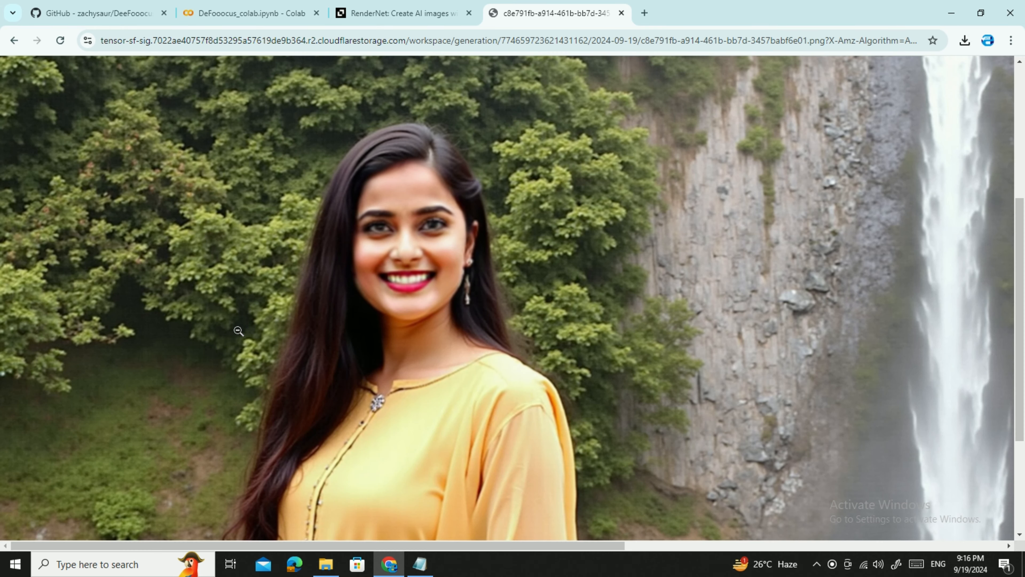
{"action": "left_click", "coordinate": [489, 357]}
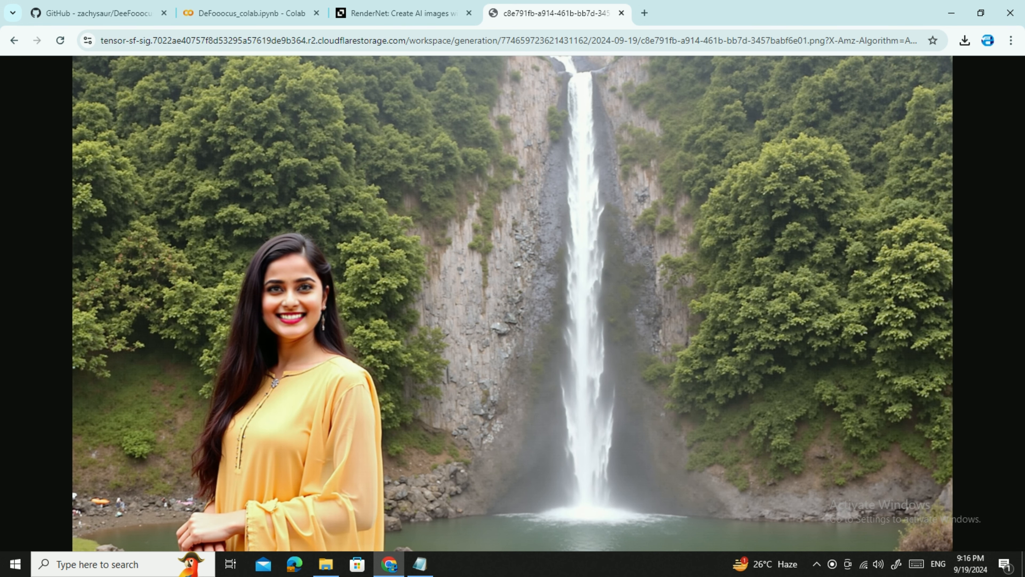
{"action": "left_click", "coordinate": [670, 206]}
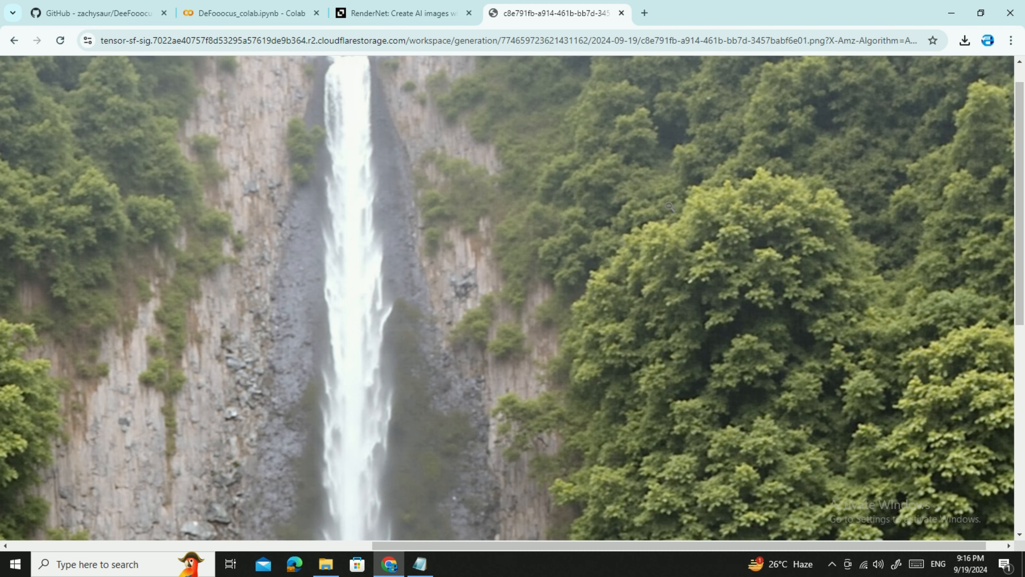
{"action": "left_click", "coordinate": [671, 207]}
{"action": "left_click", "coordinate": [14, 40]}
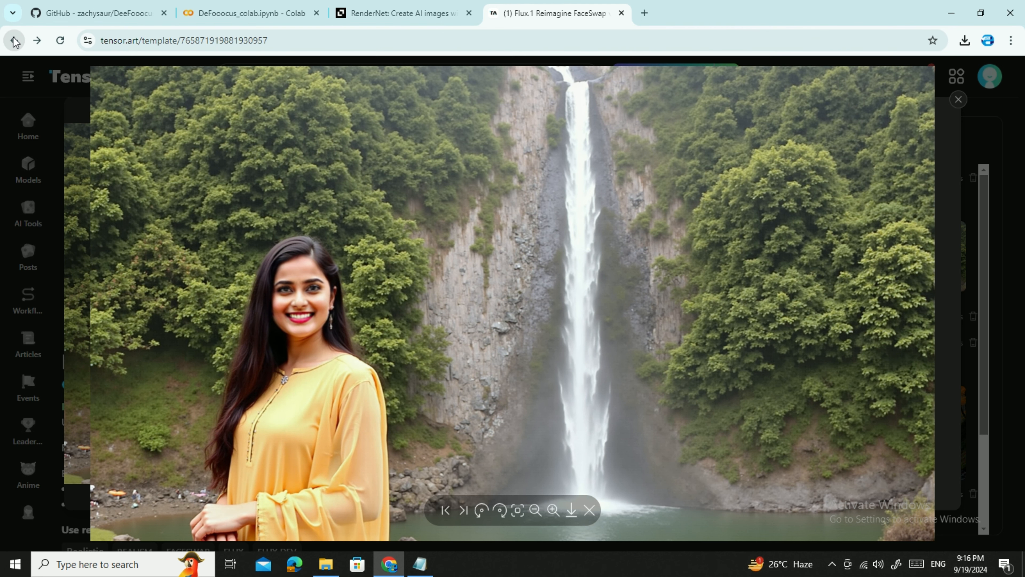
{"action": "left_click", "coordinate": [14, 41]}
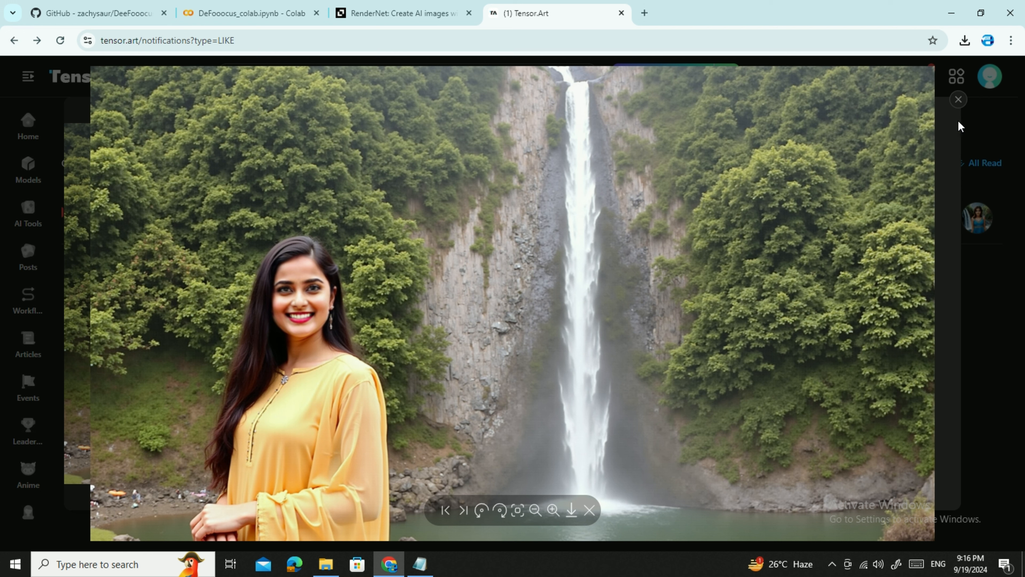